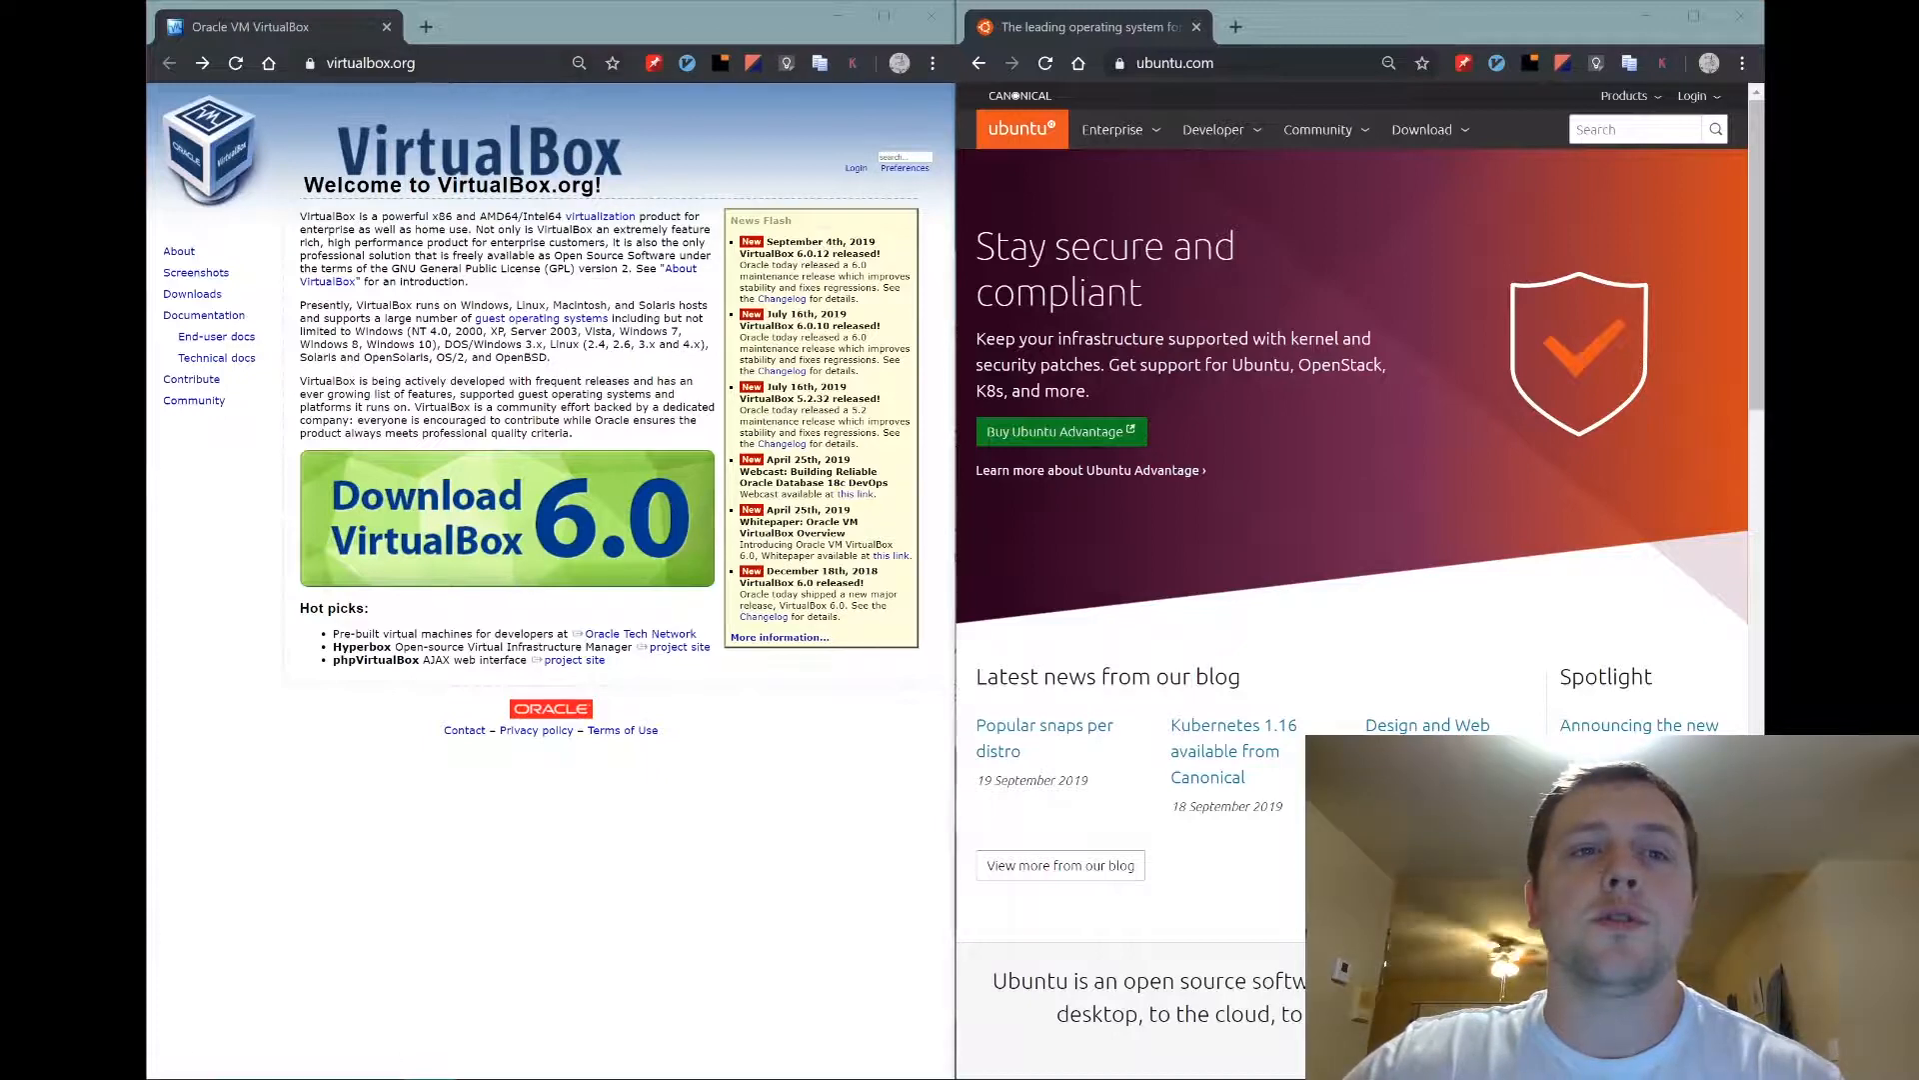
Open the VirtualBox downloads page and start the Windows hosts installer download.
click(537, 540)
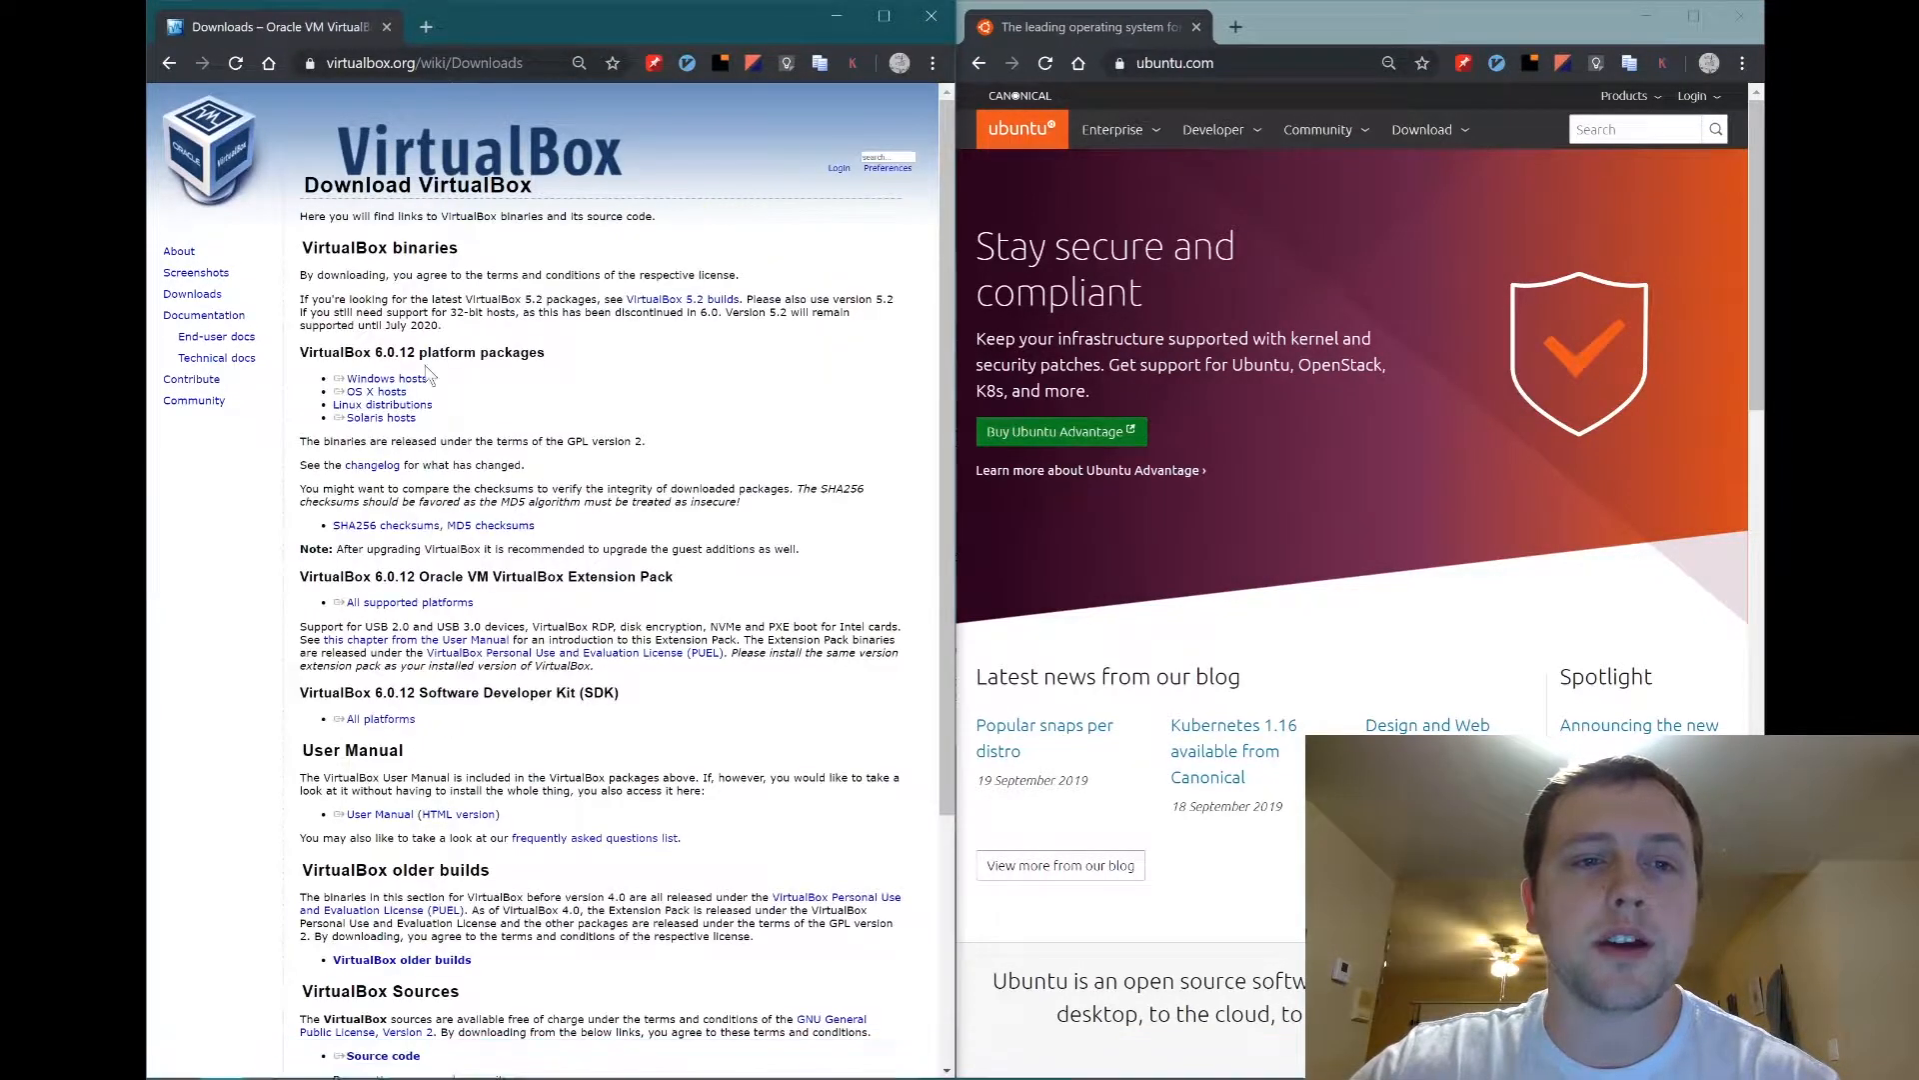
double_click(306, 350)
click(310, 357)
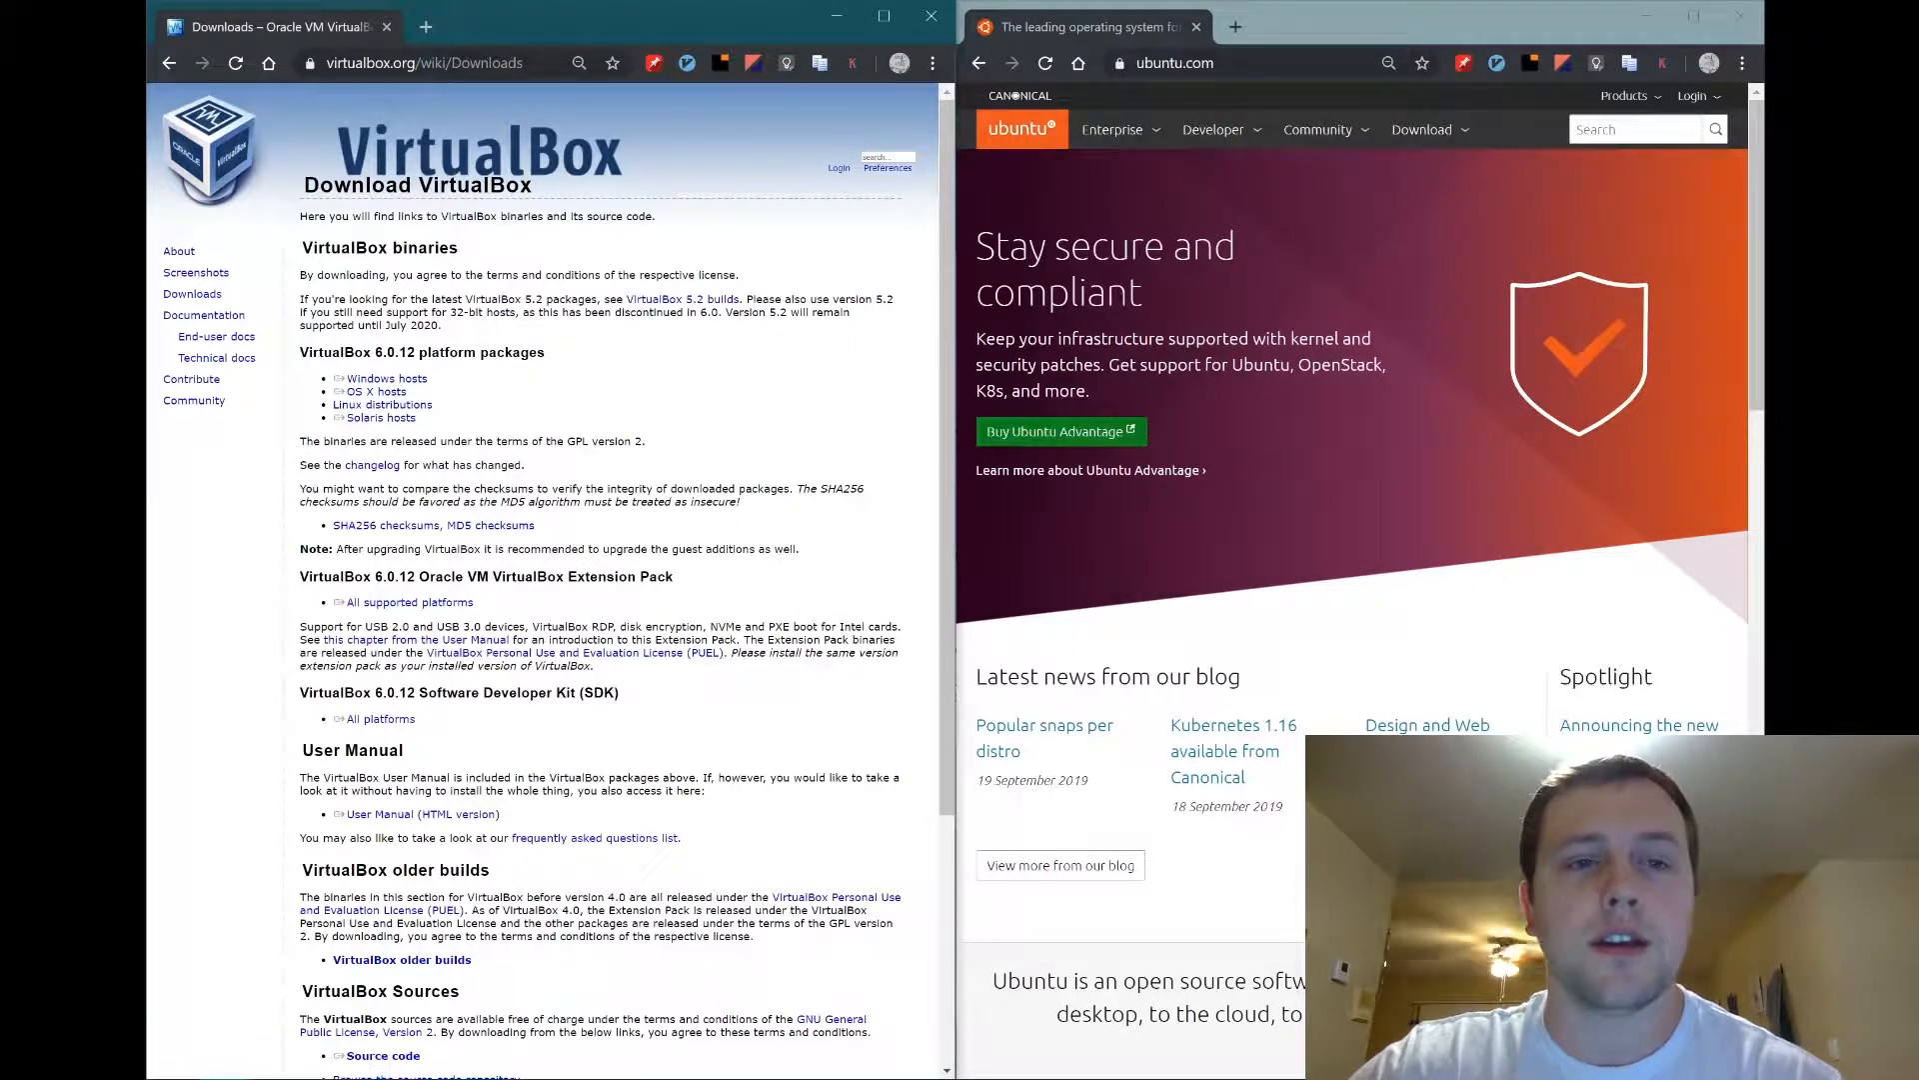
drag(439, 382, 334, 380)
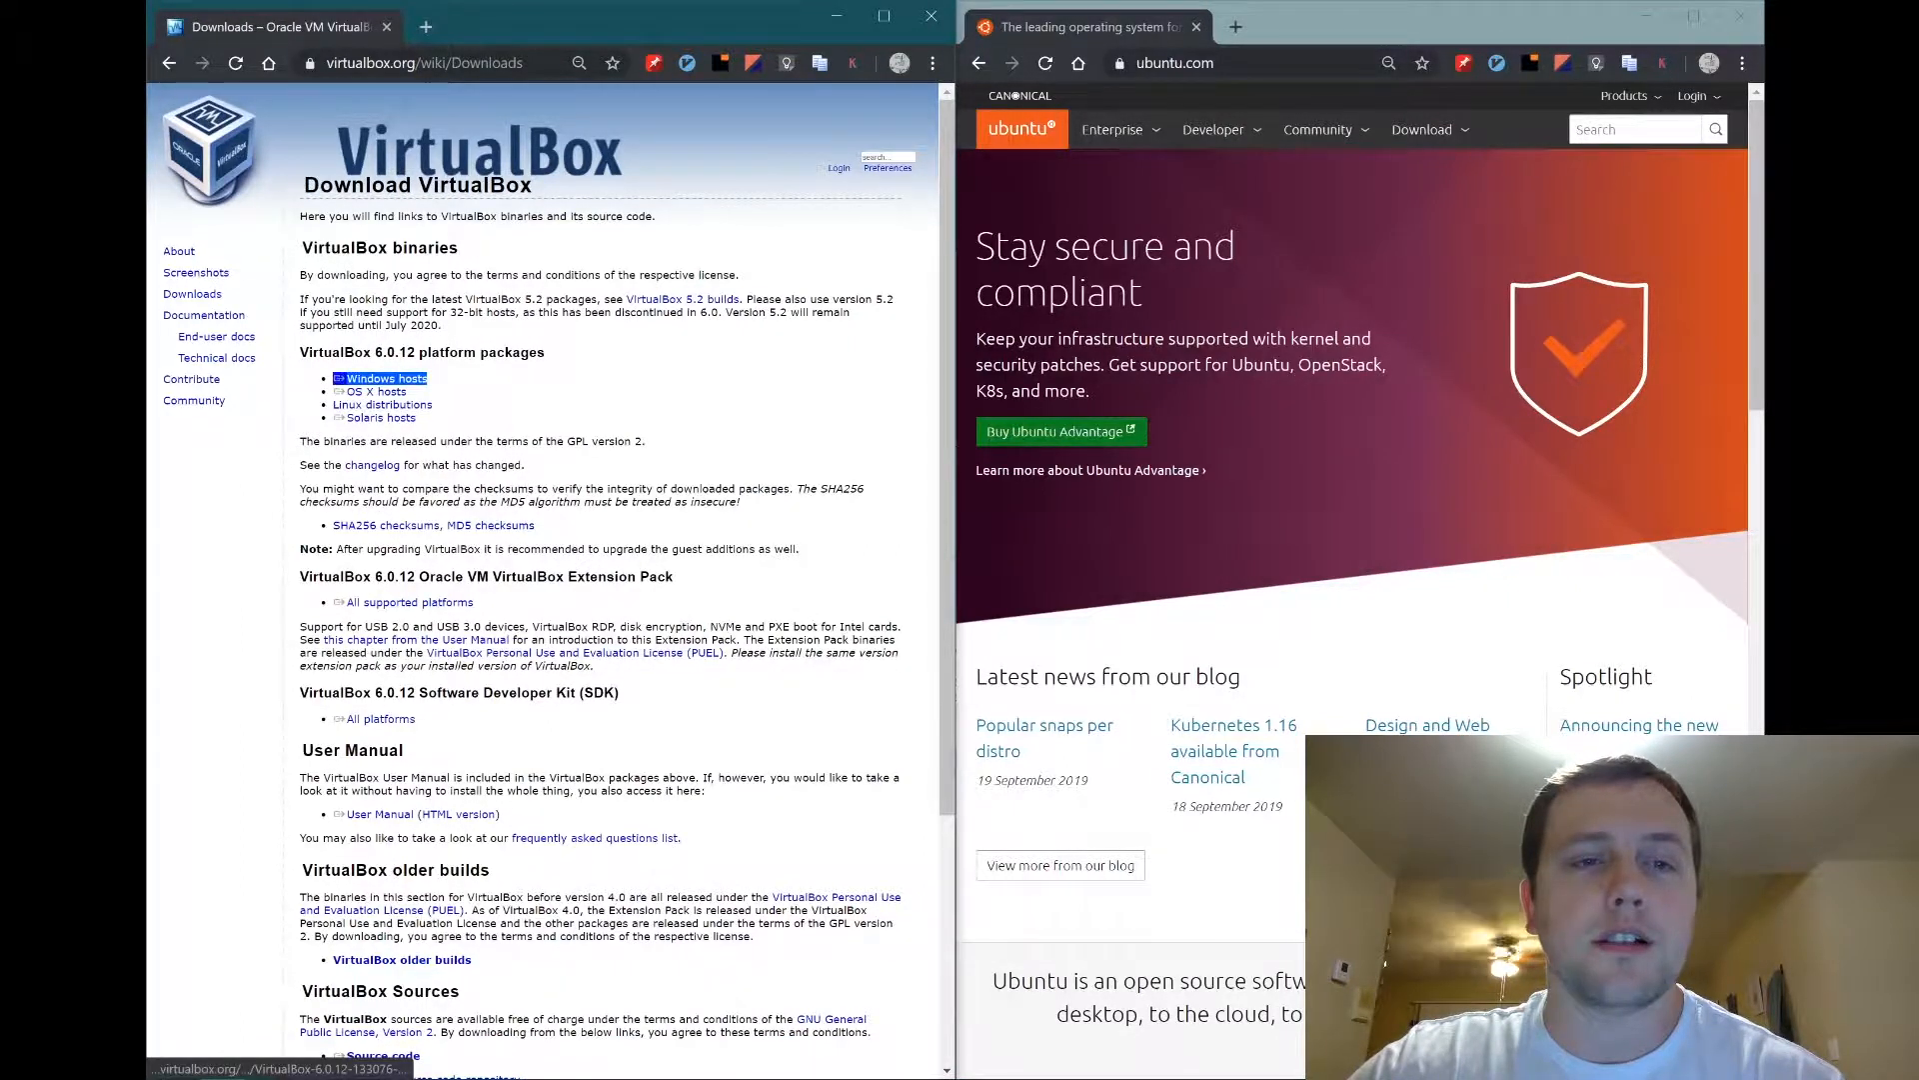
click(415, 385)
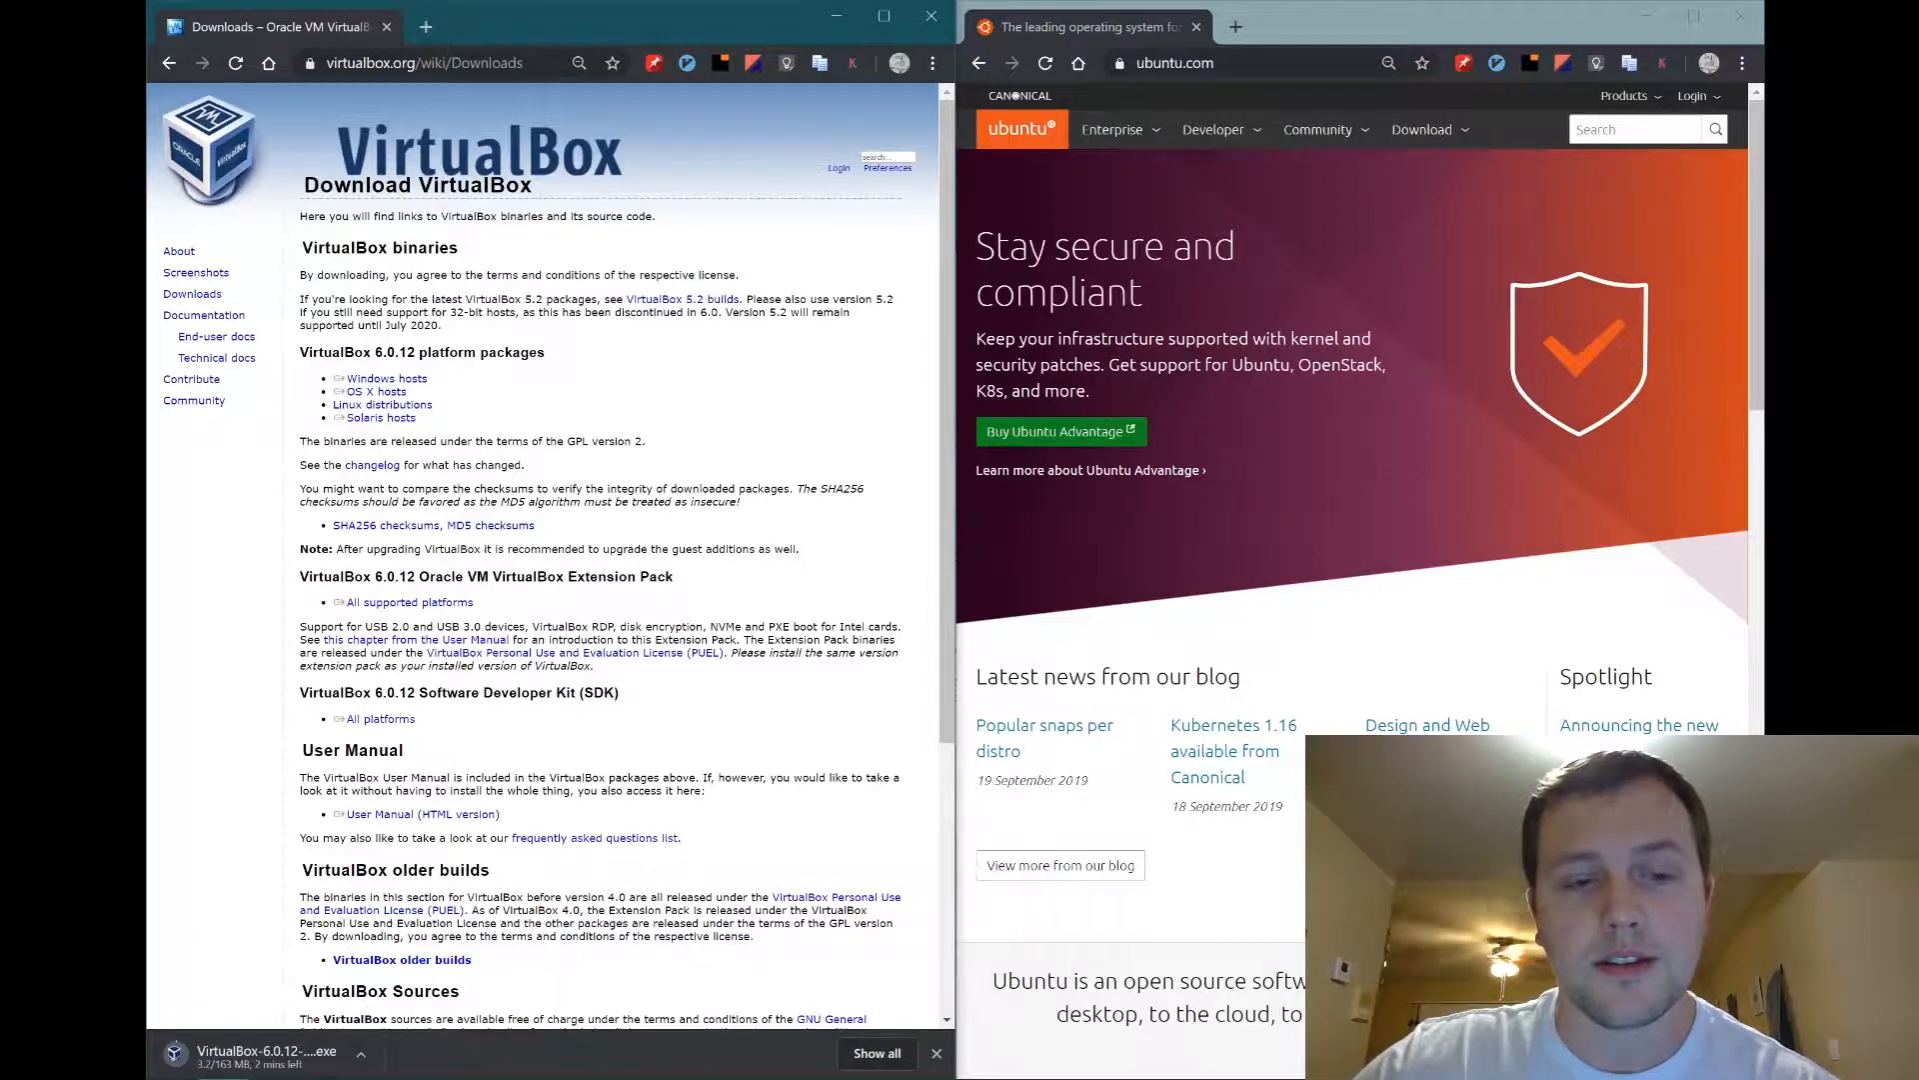
Cancel the VirtualBox 6.0.12 installer download, dismiss the download bar, and close the window.
click(361, 1053)
click(399, 1038)
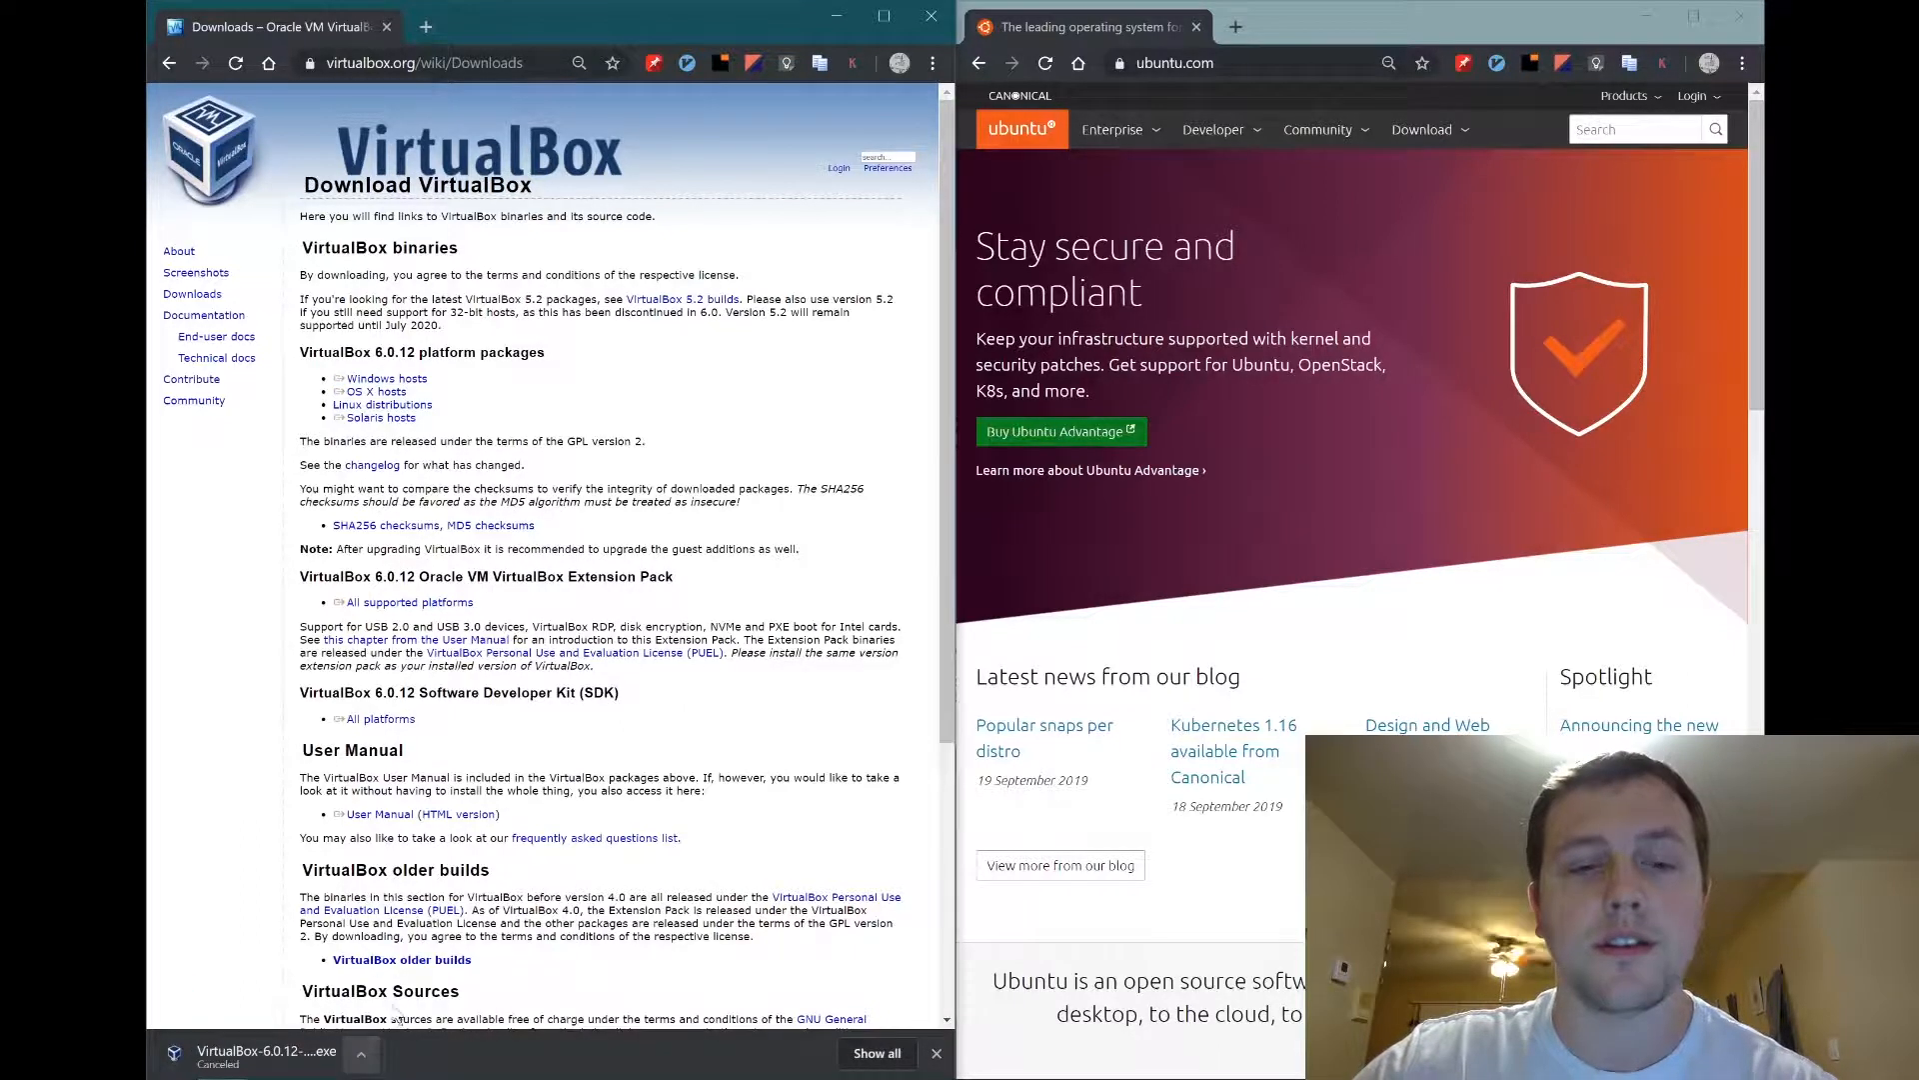
click(937, 1053)
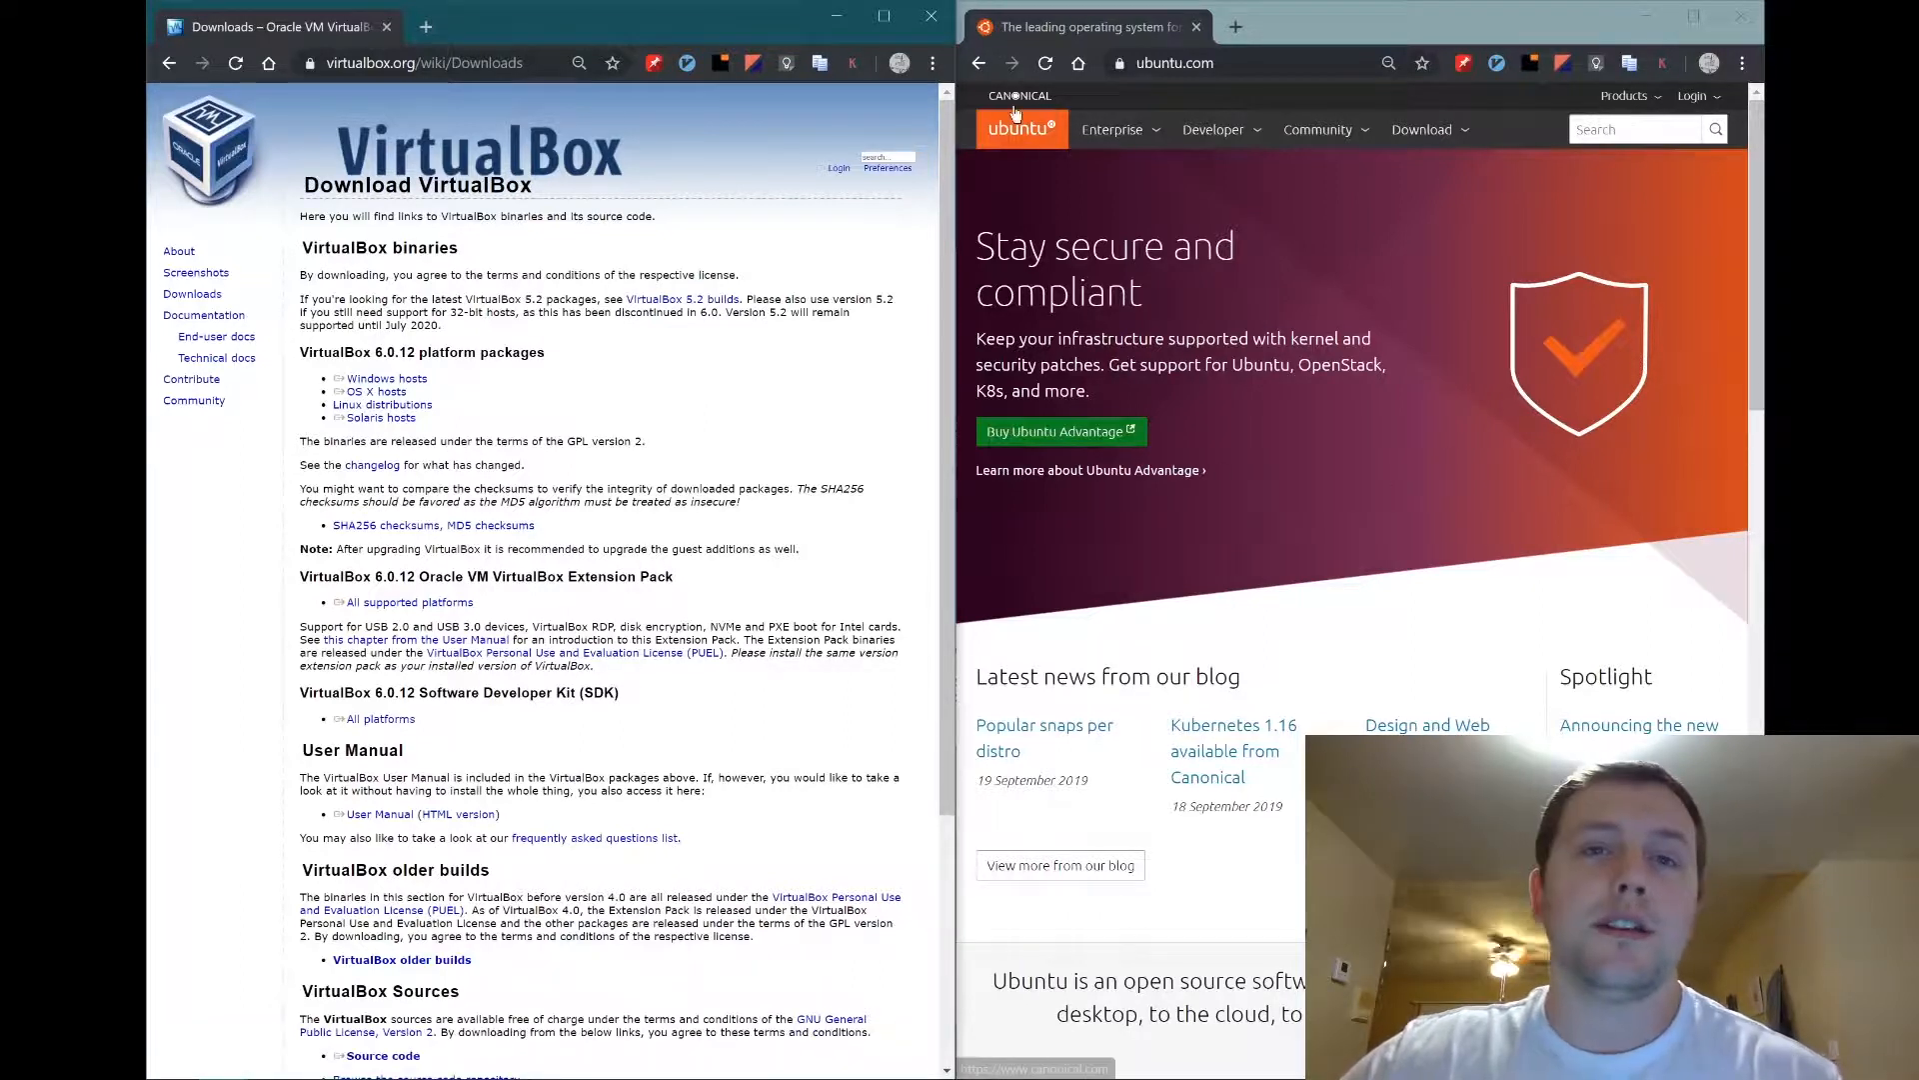
click(930, 22)
Maximize the Ubuntu browser window and start the Ubuntu Desktop 18.04 LTS download.
drag(1309, 42, 1128, 8)
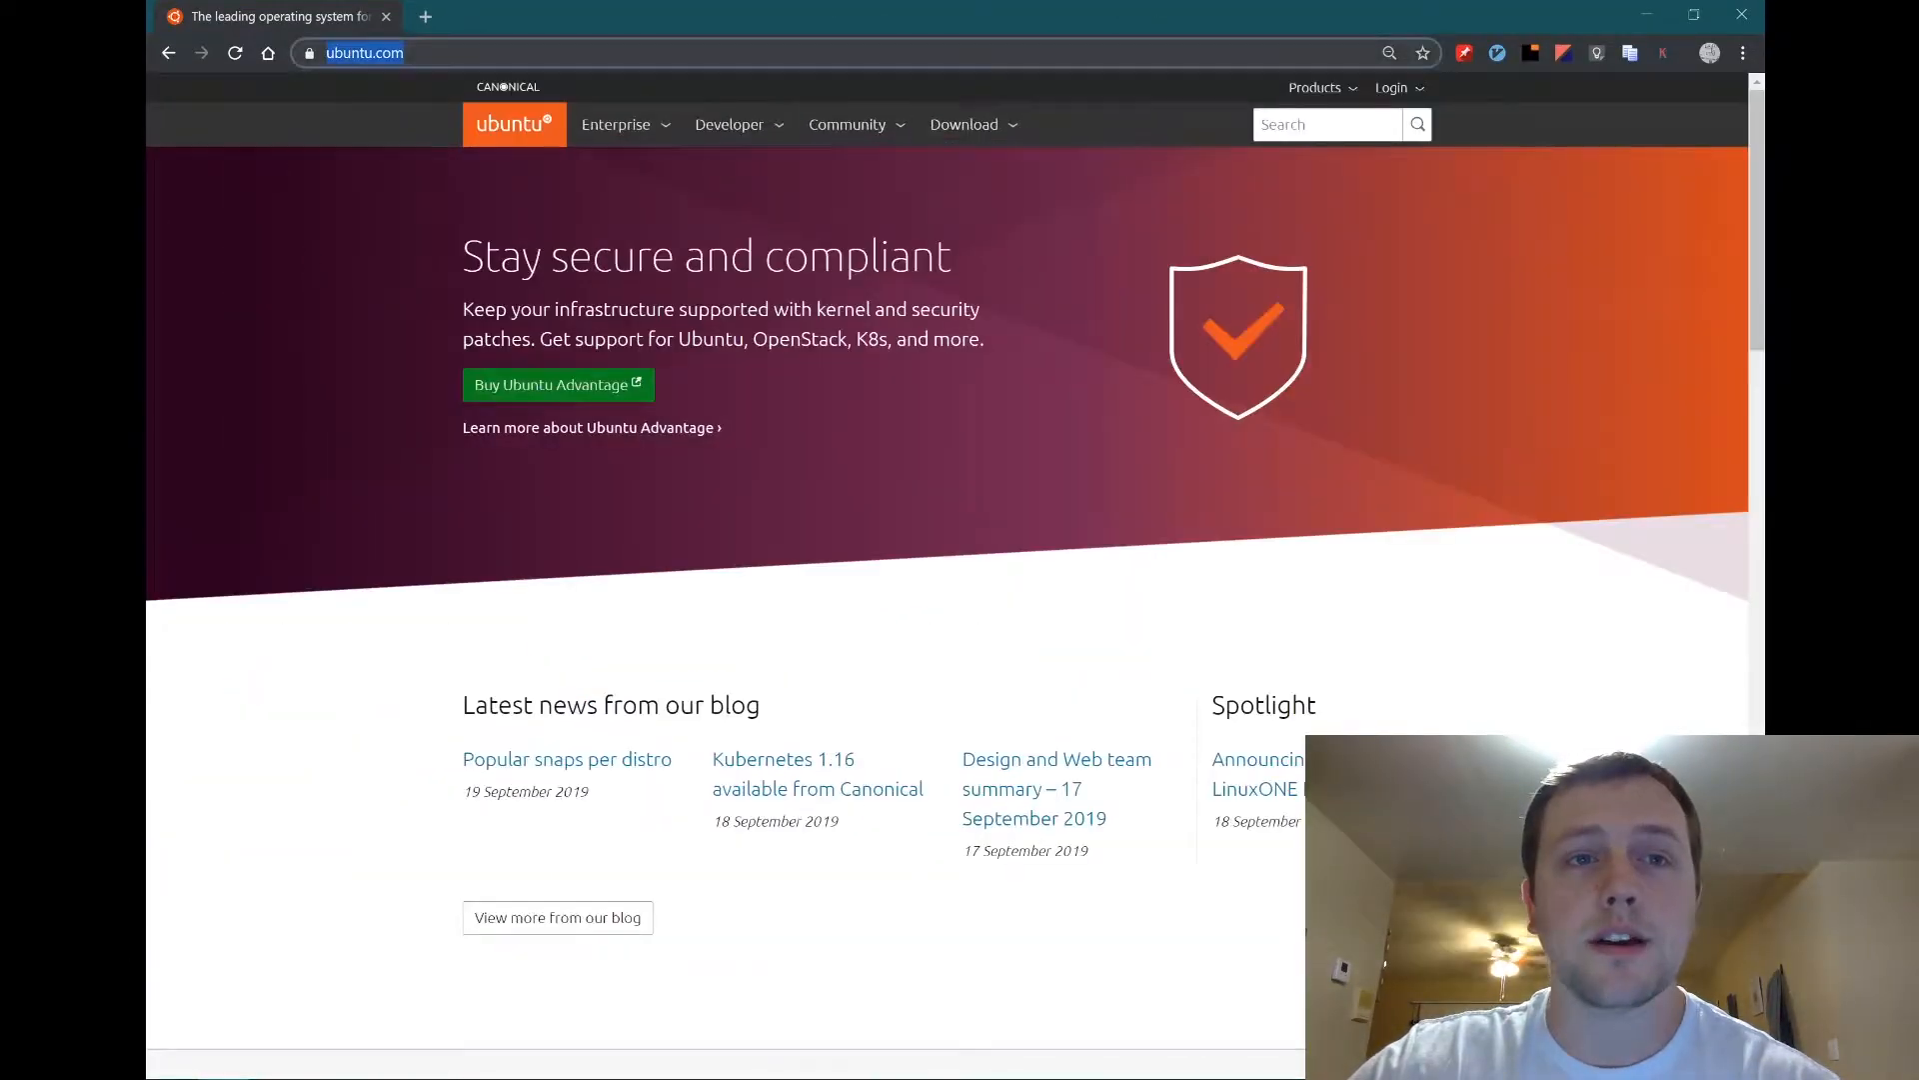
click(990, 128)
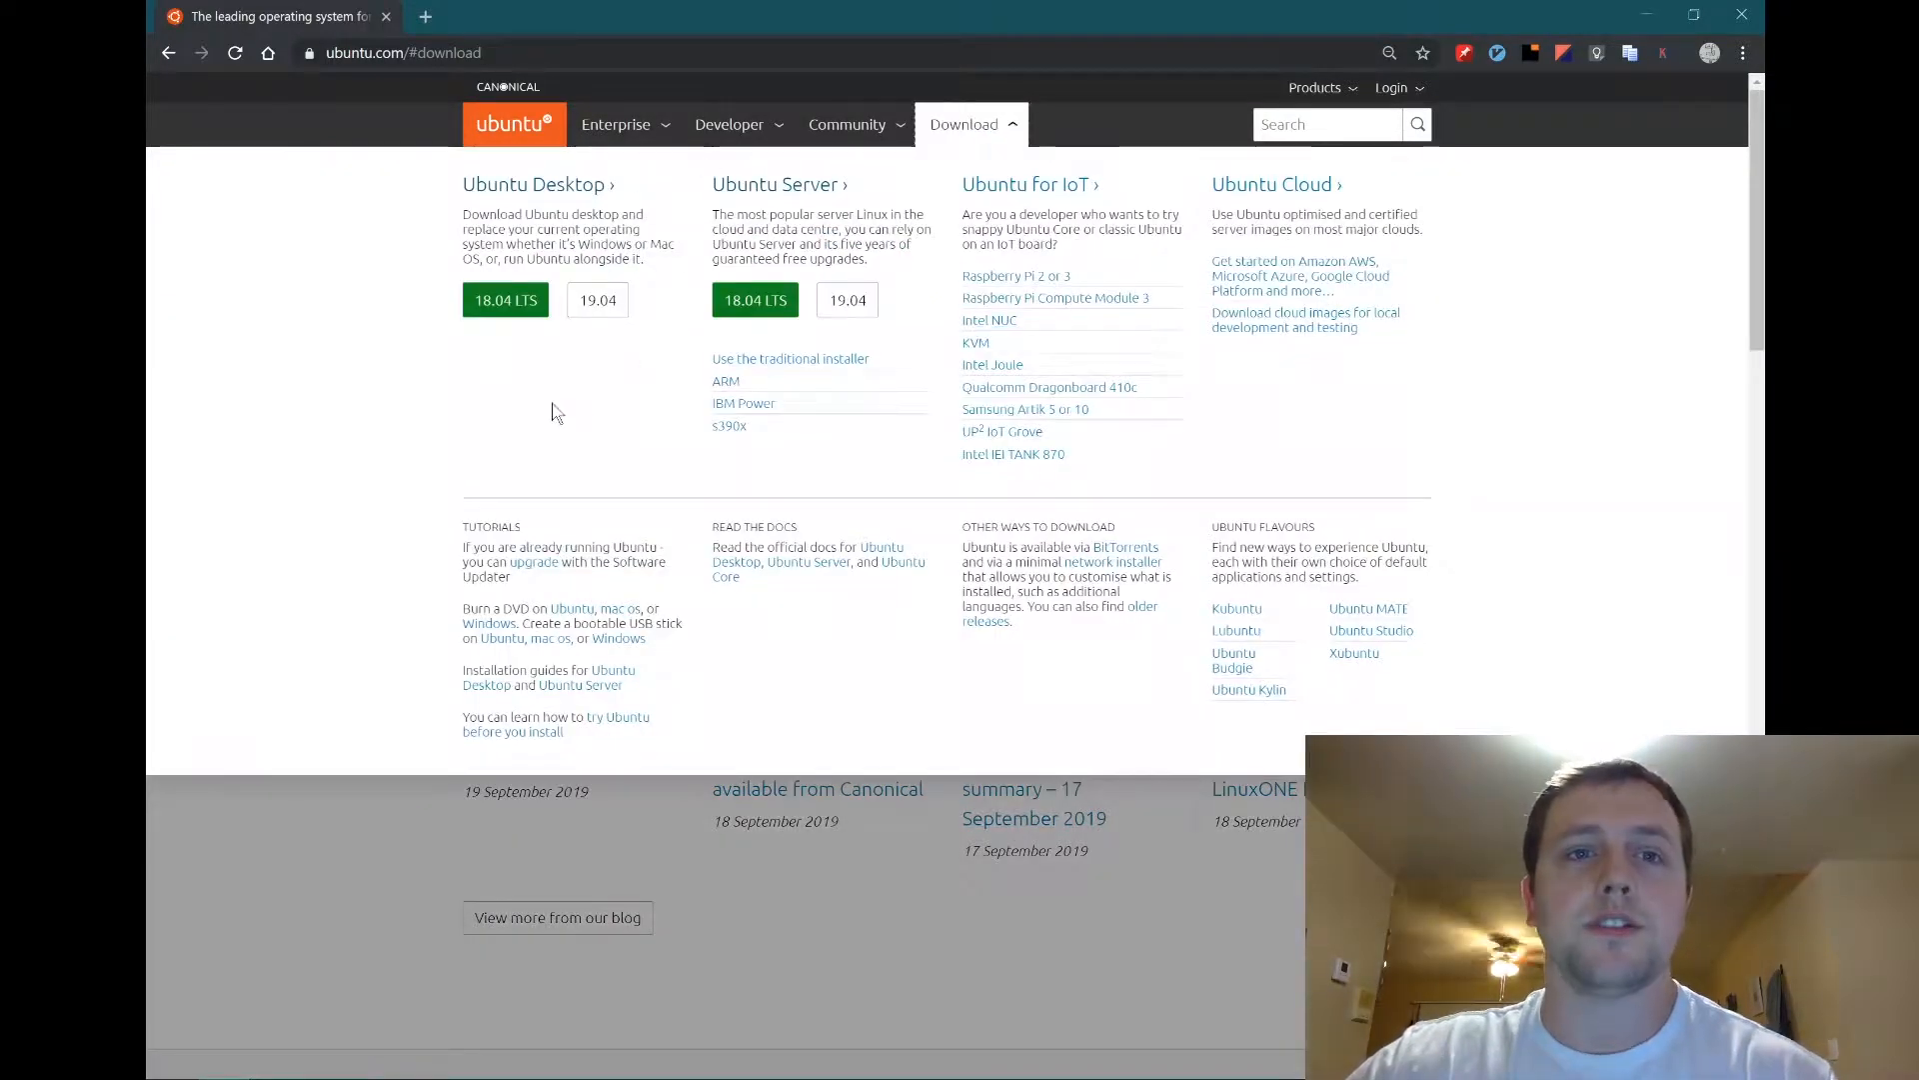
click(522, 310)
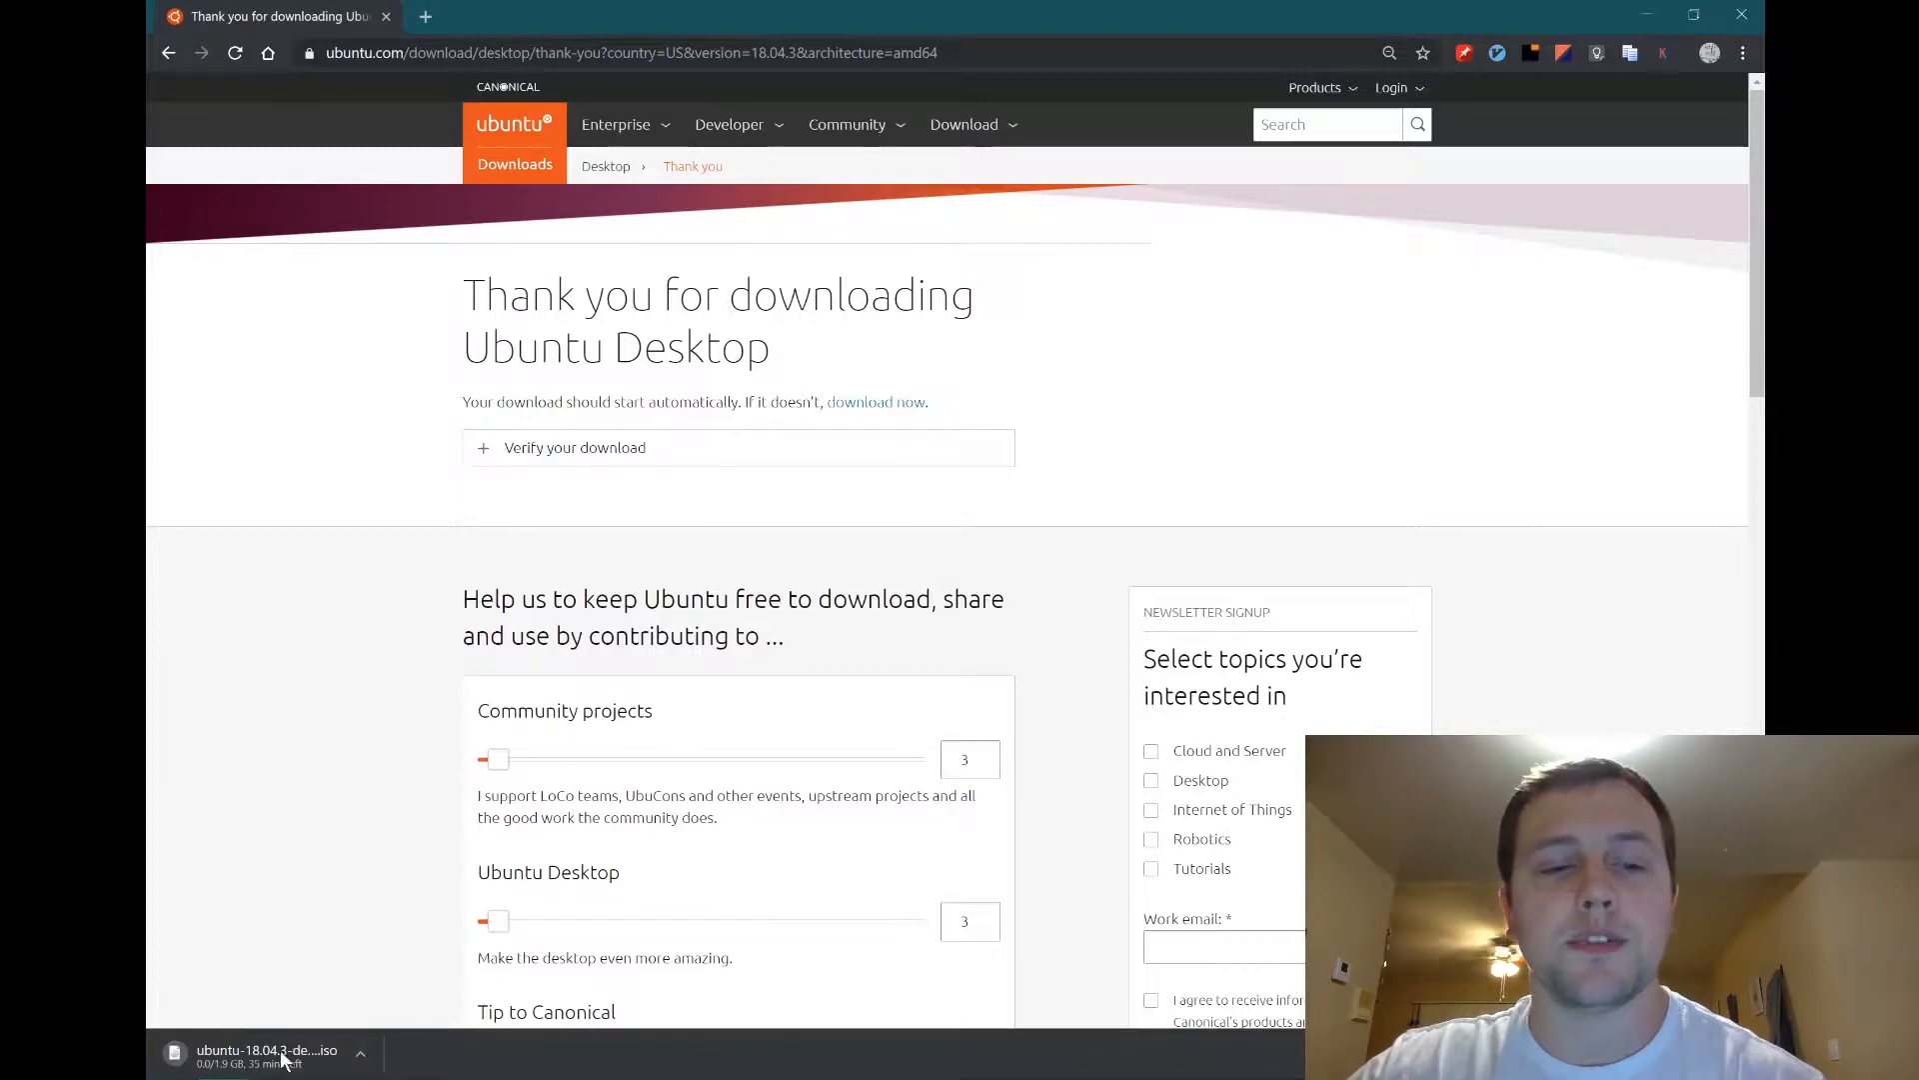
Cancel the ubuntu-18.04.3 desktop ISO download and scroll down the thank-you page.
click(360, 1052)
click(392, 1018)
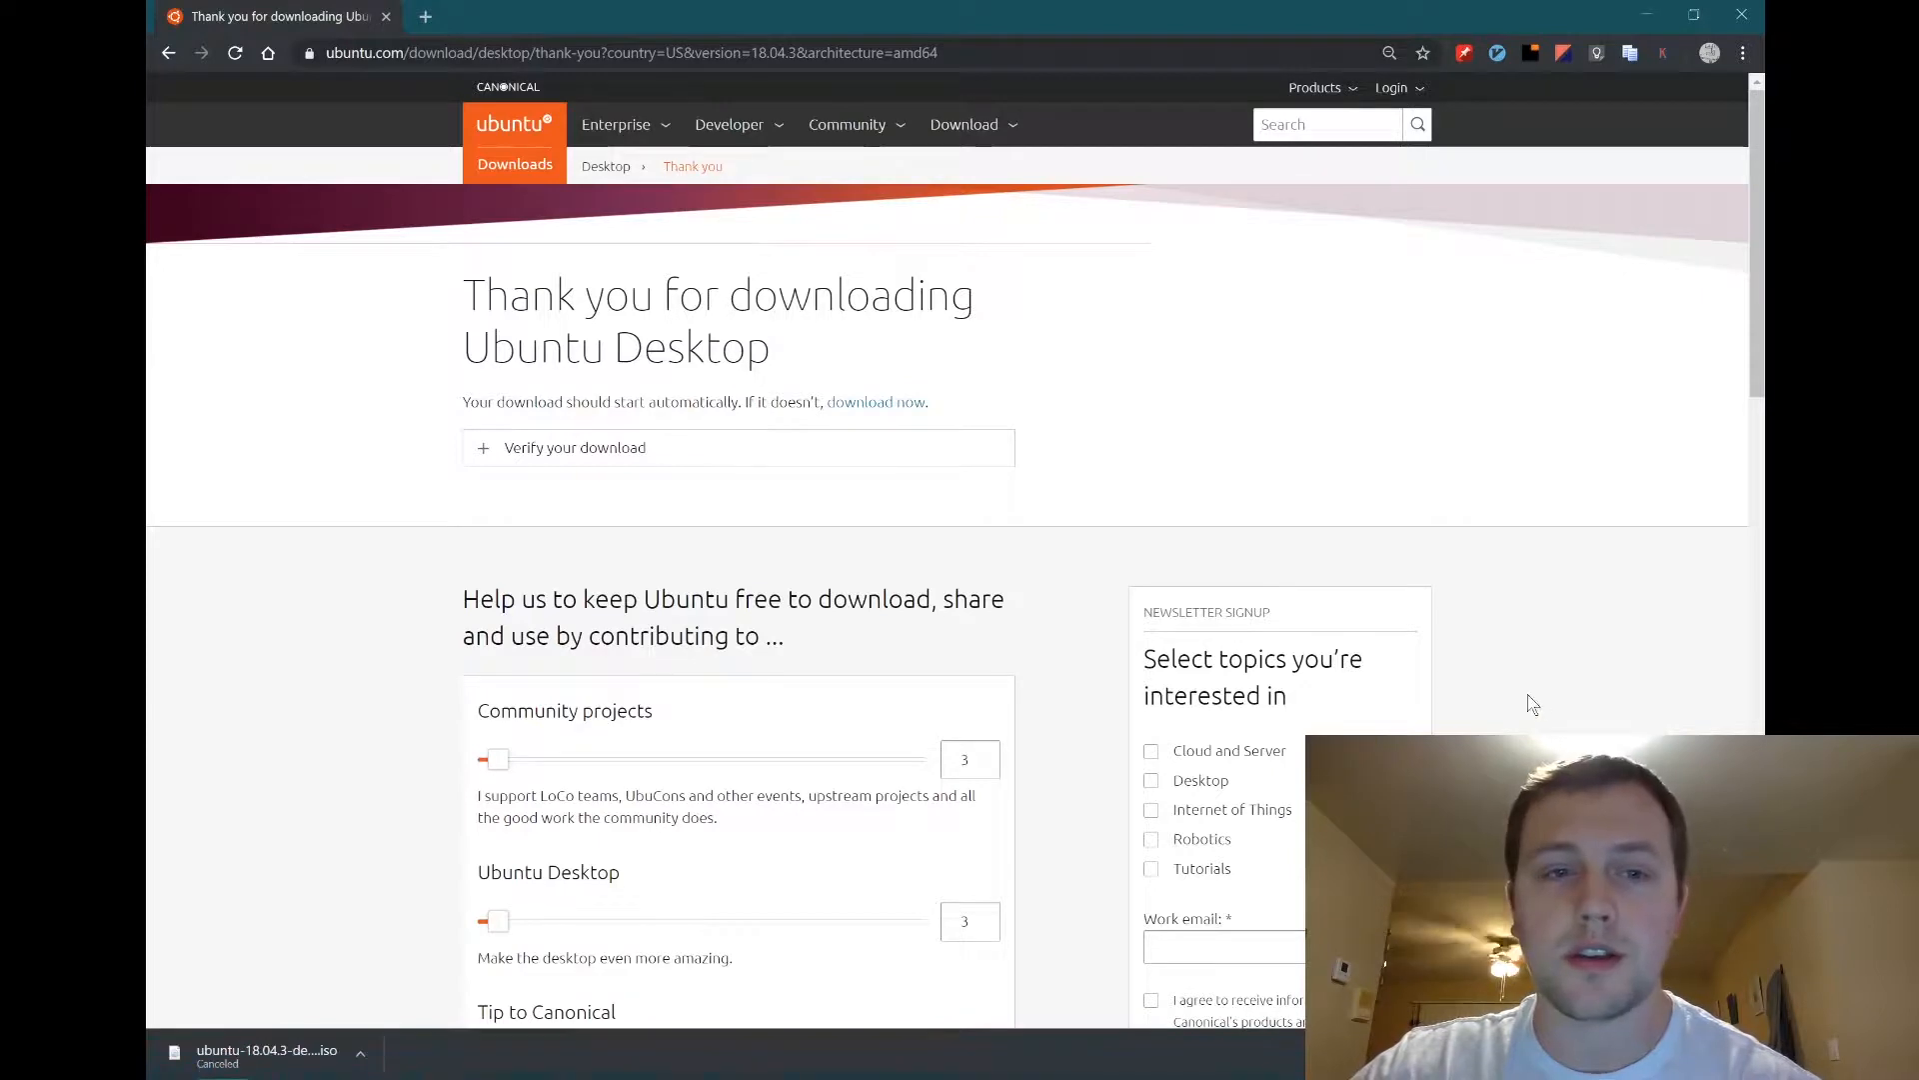
scroll(1528, 694, down, 10)
scroll(1528, 700, down, 7)
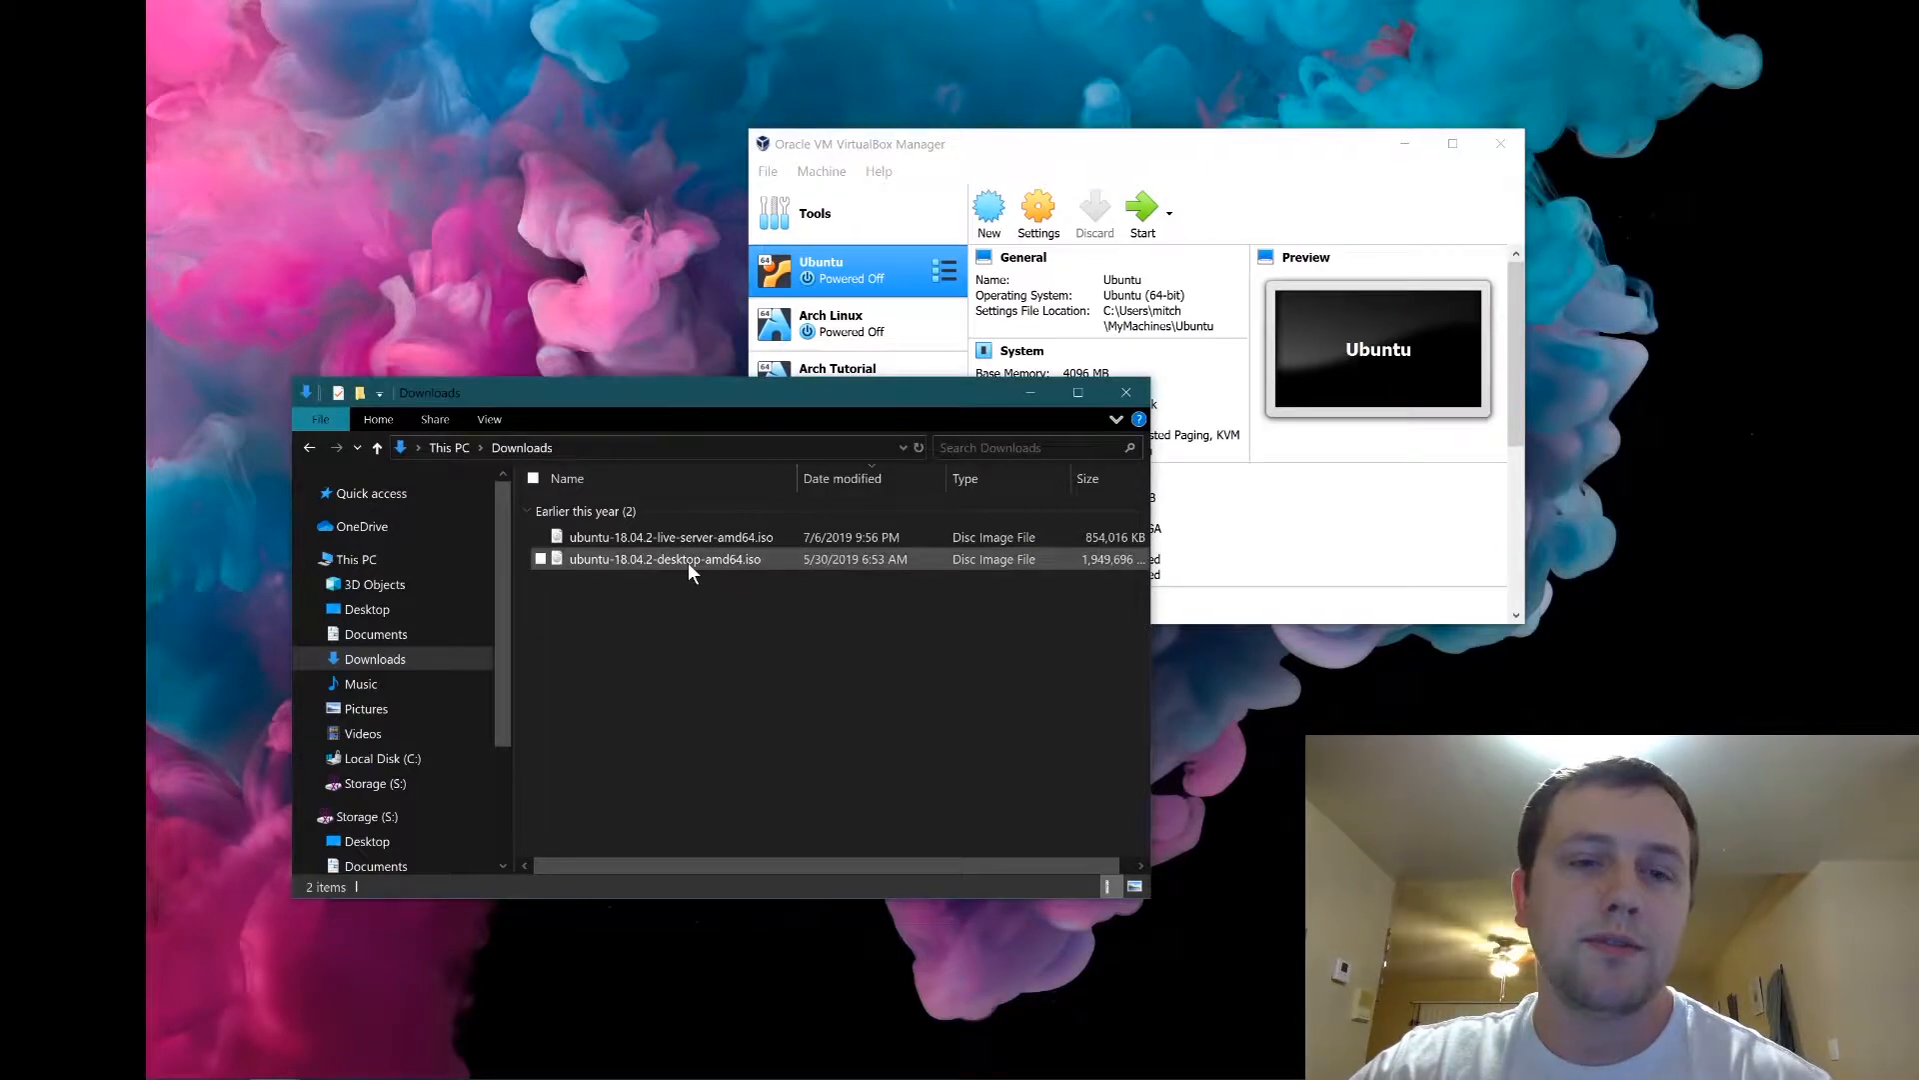
Bring the VirtualBox Manager forward and start a new machine in Expert Mode.
click(688, 562)
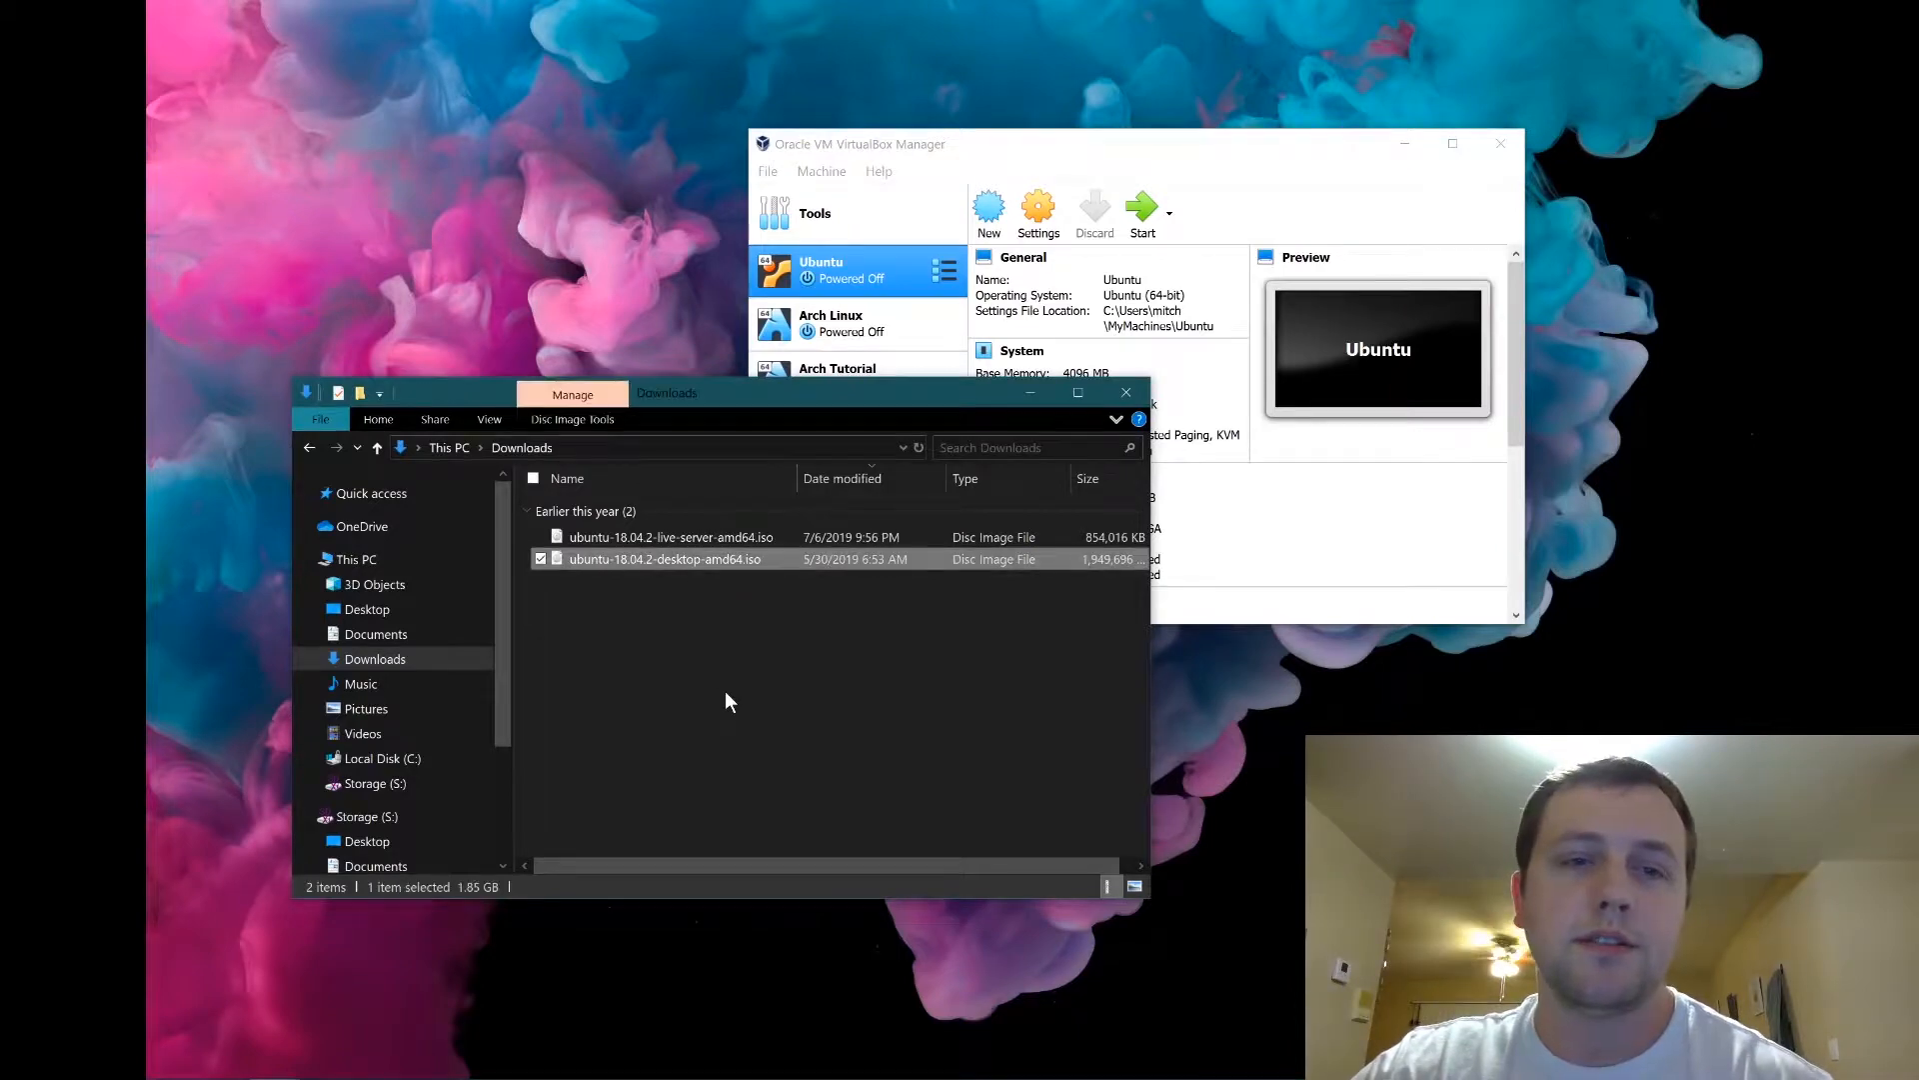
drag(754, 398, 692, 459)
drag(954, 138, 808, 234)
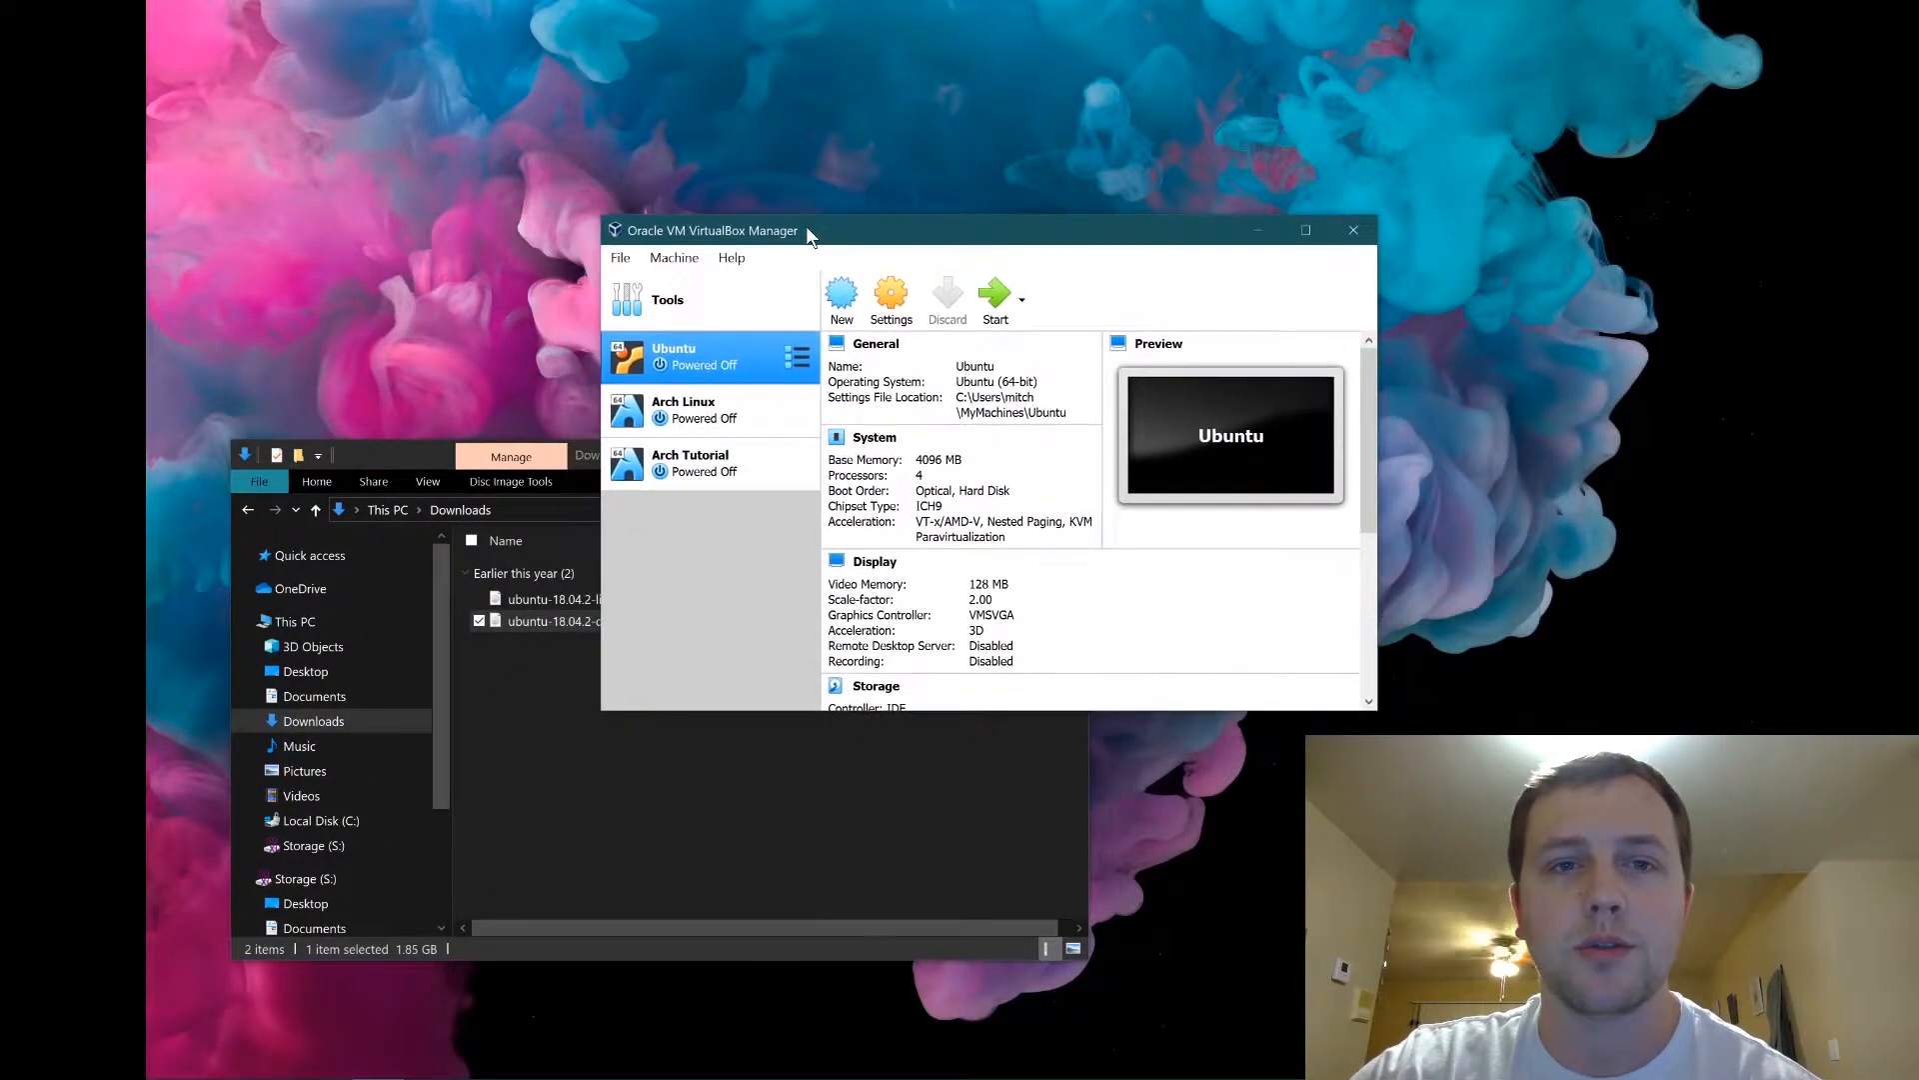
click(624, 256)
mouse_move(674, 257)
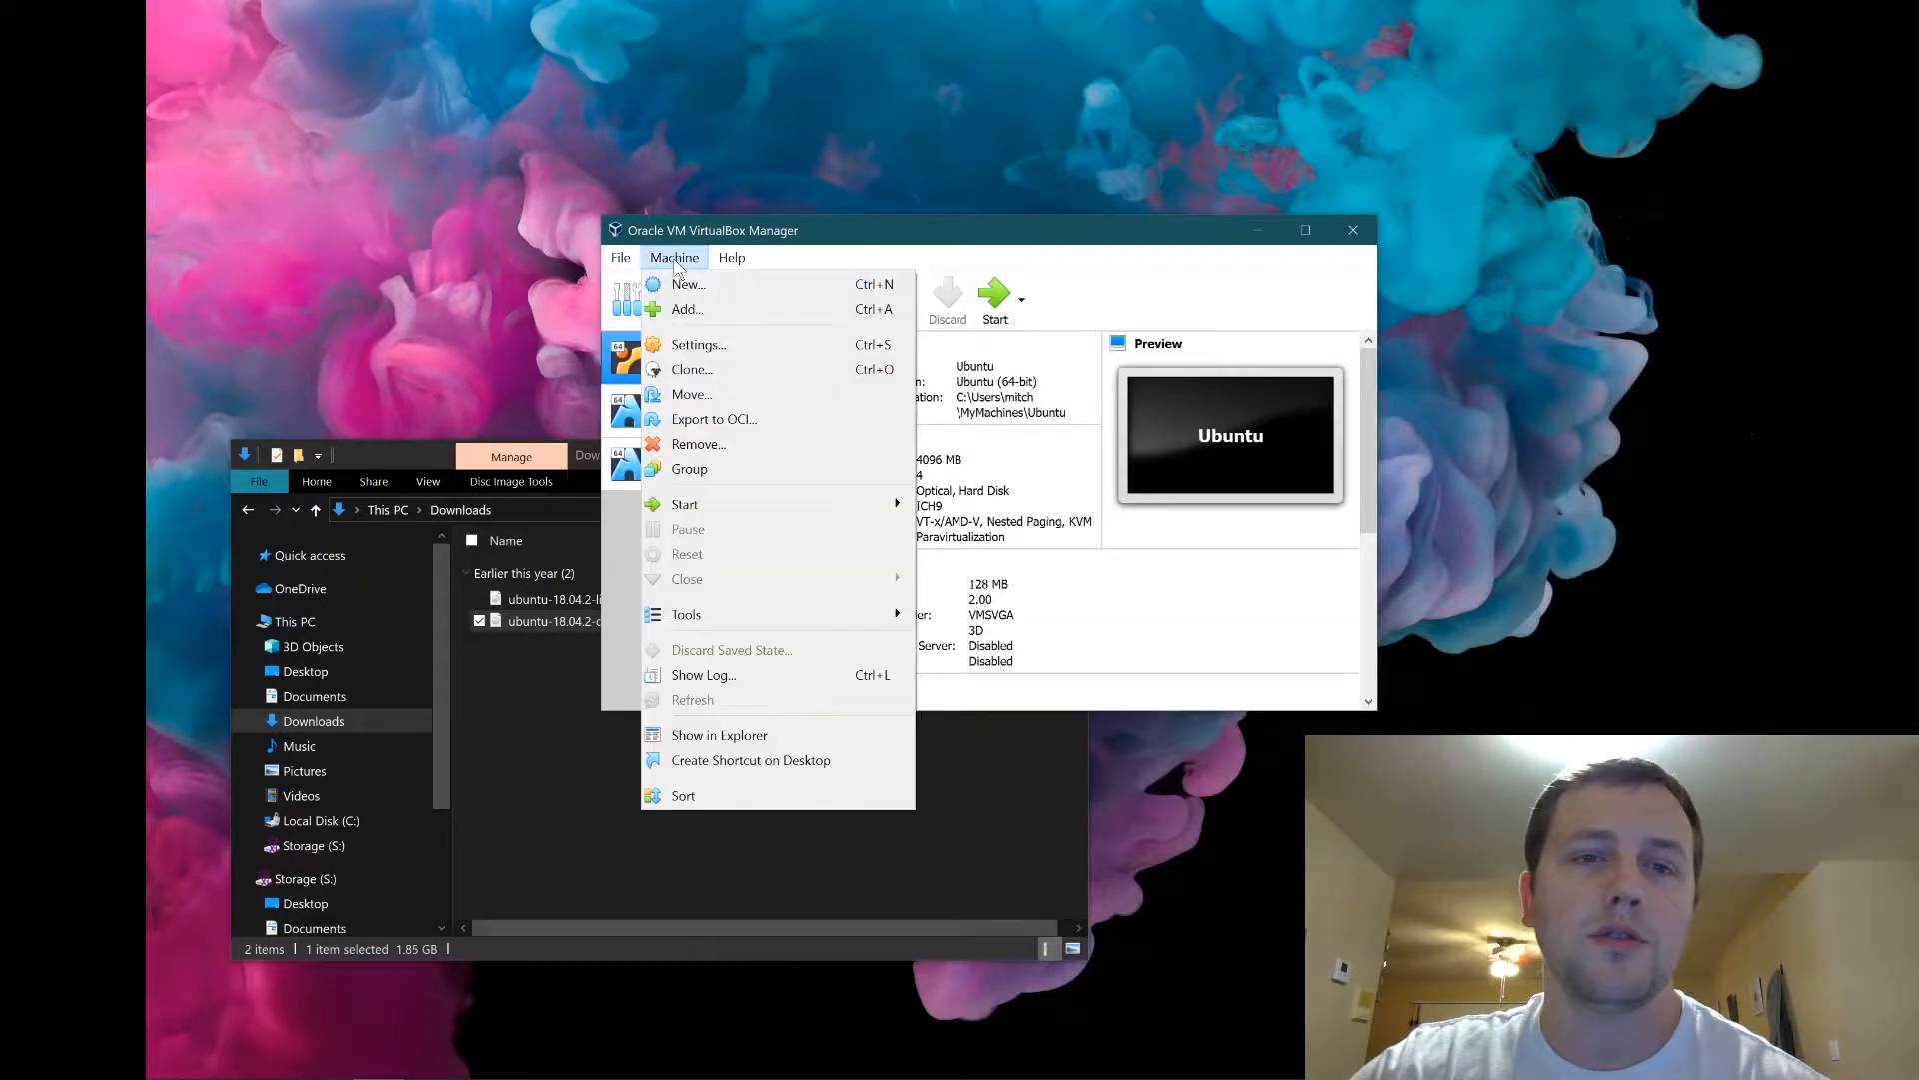
click(727, 287)
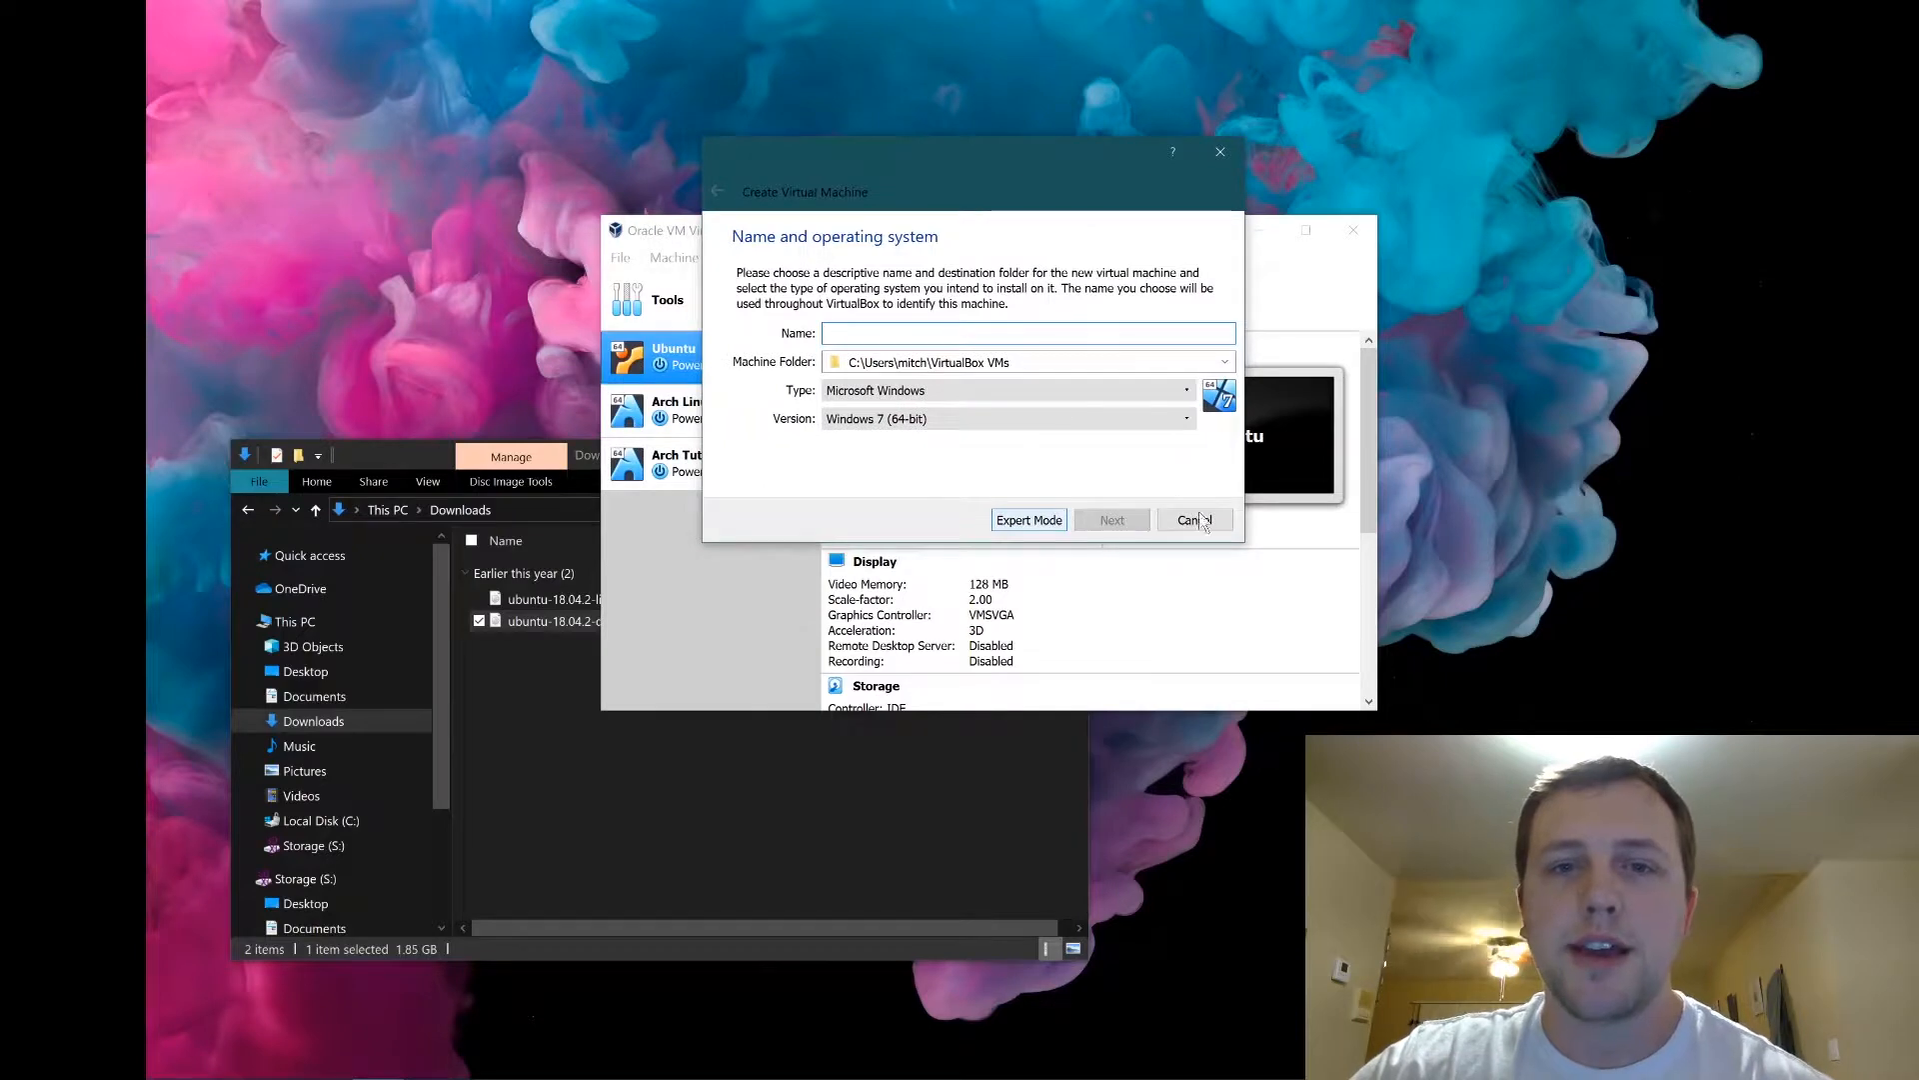
click(1017, 523)
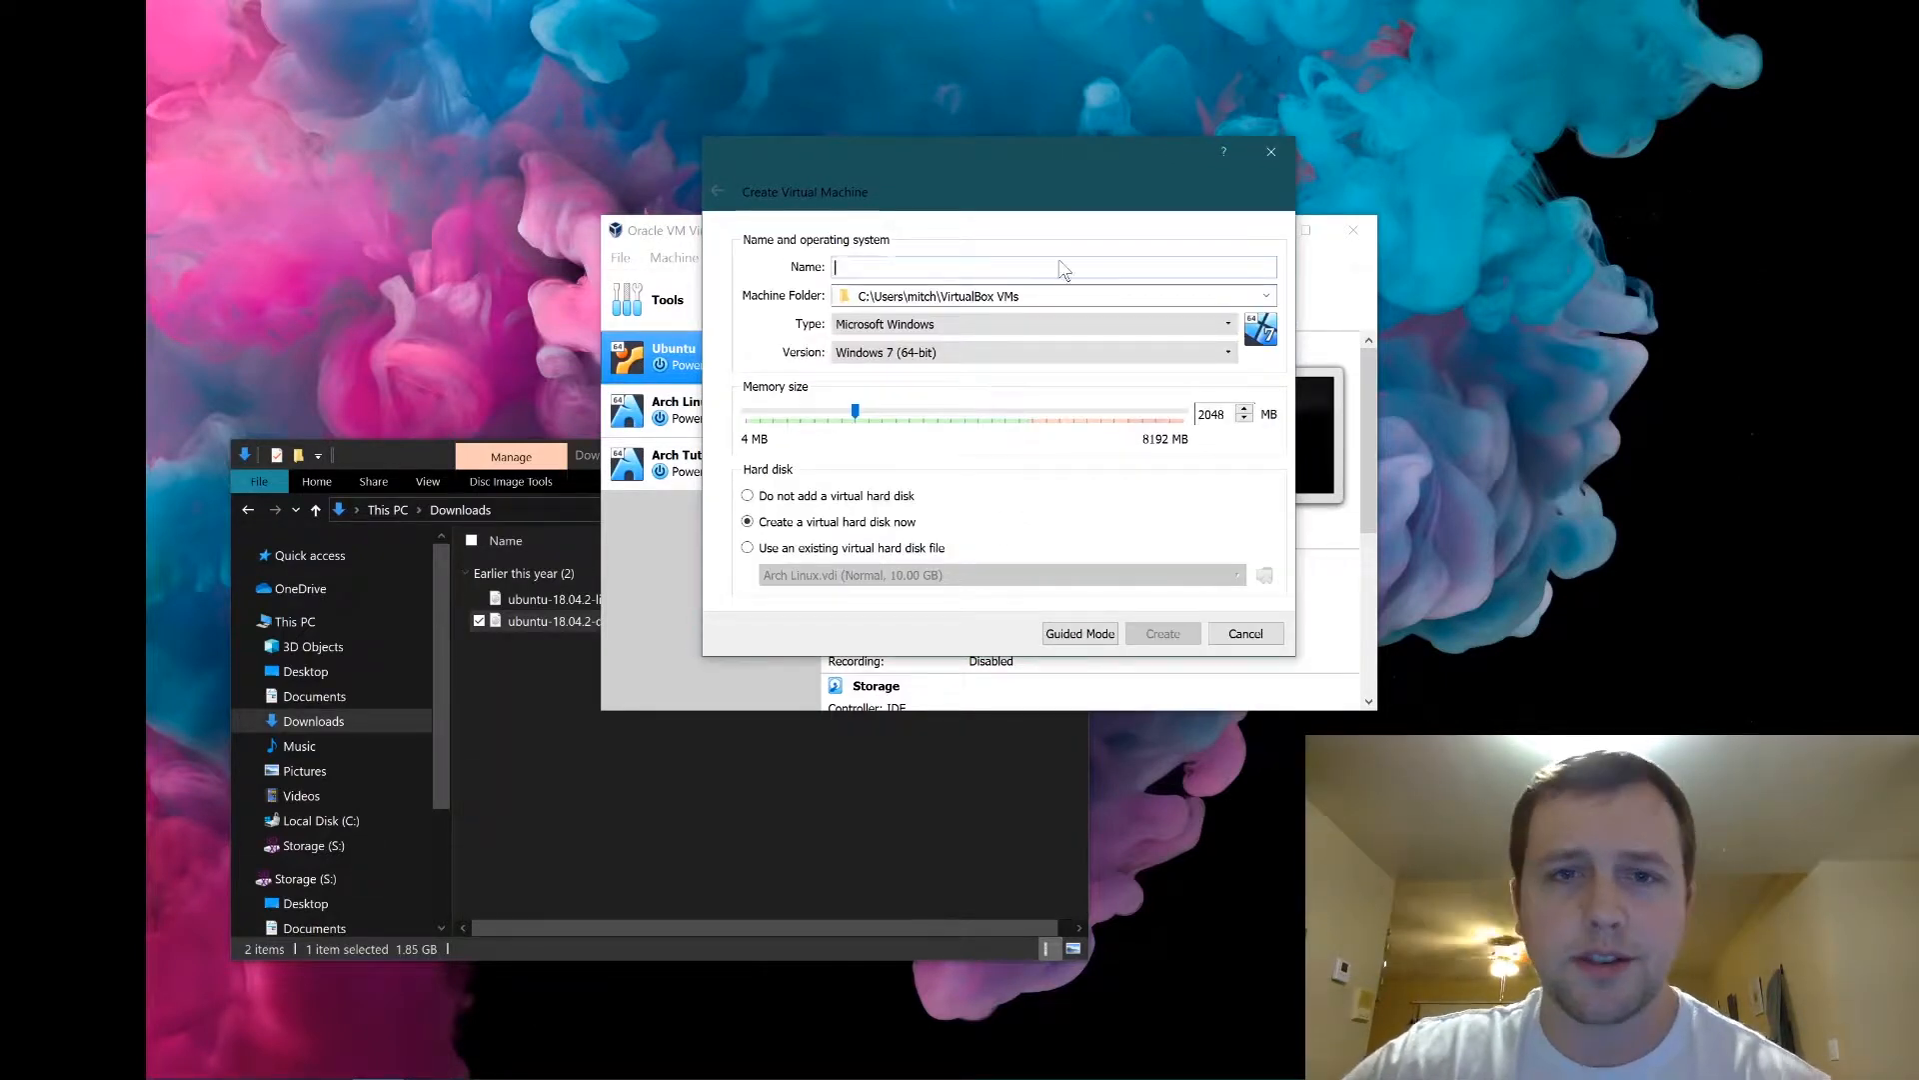
Name the machine 'Ubuntu18 Tutorial' with type Linux and version Ubuntu (64-bit).
text(Ubuntu)
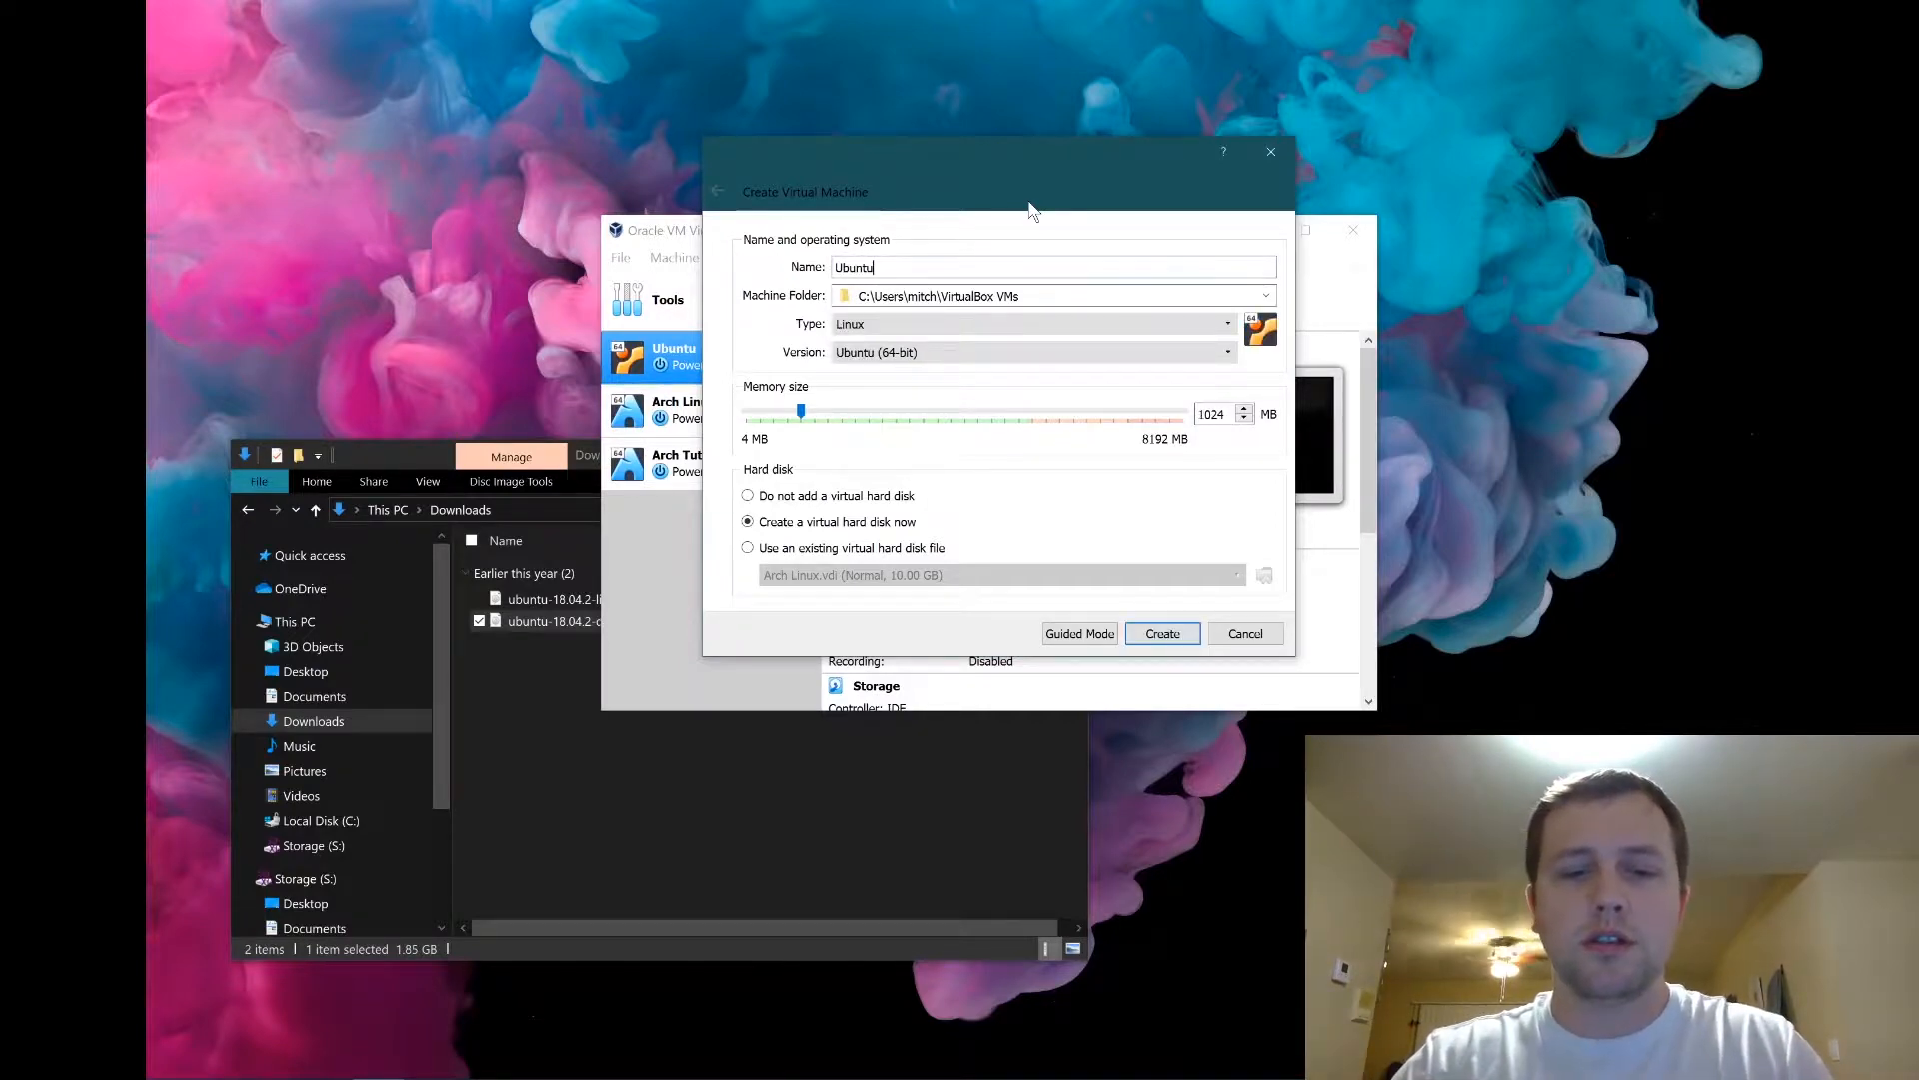
text(18 Tutorial)
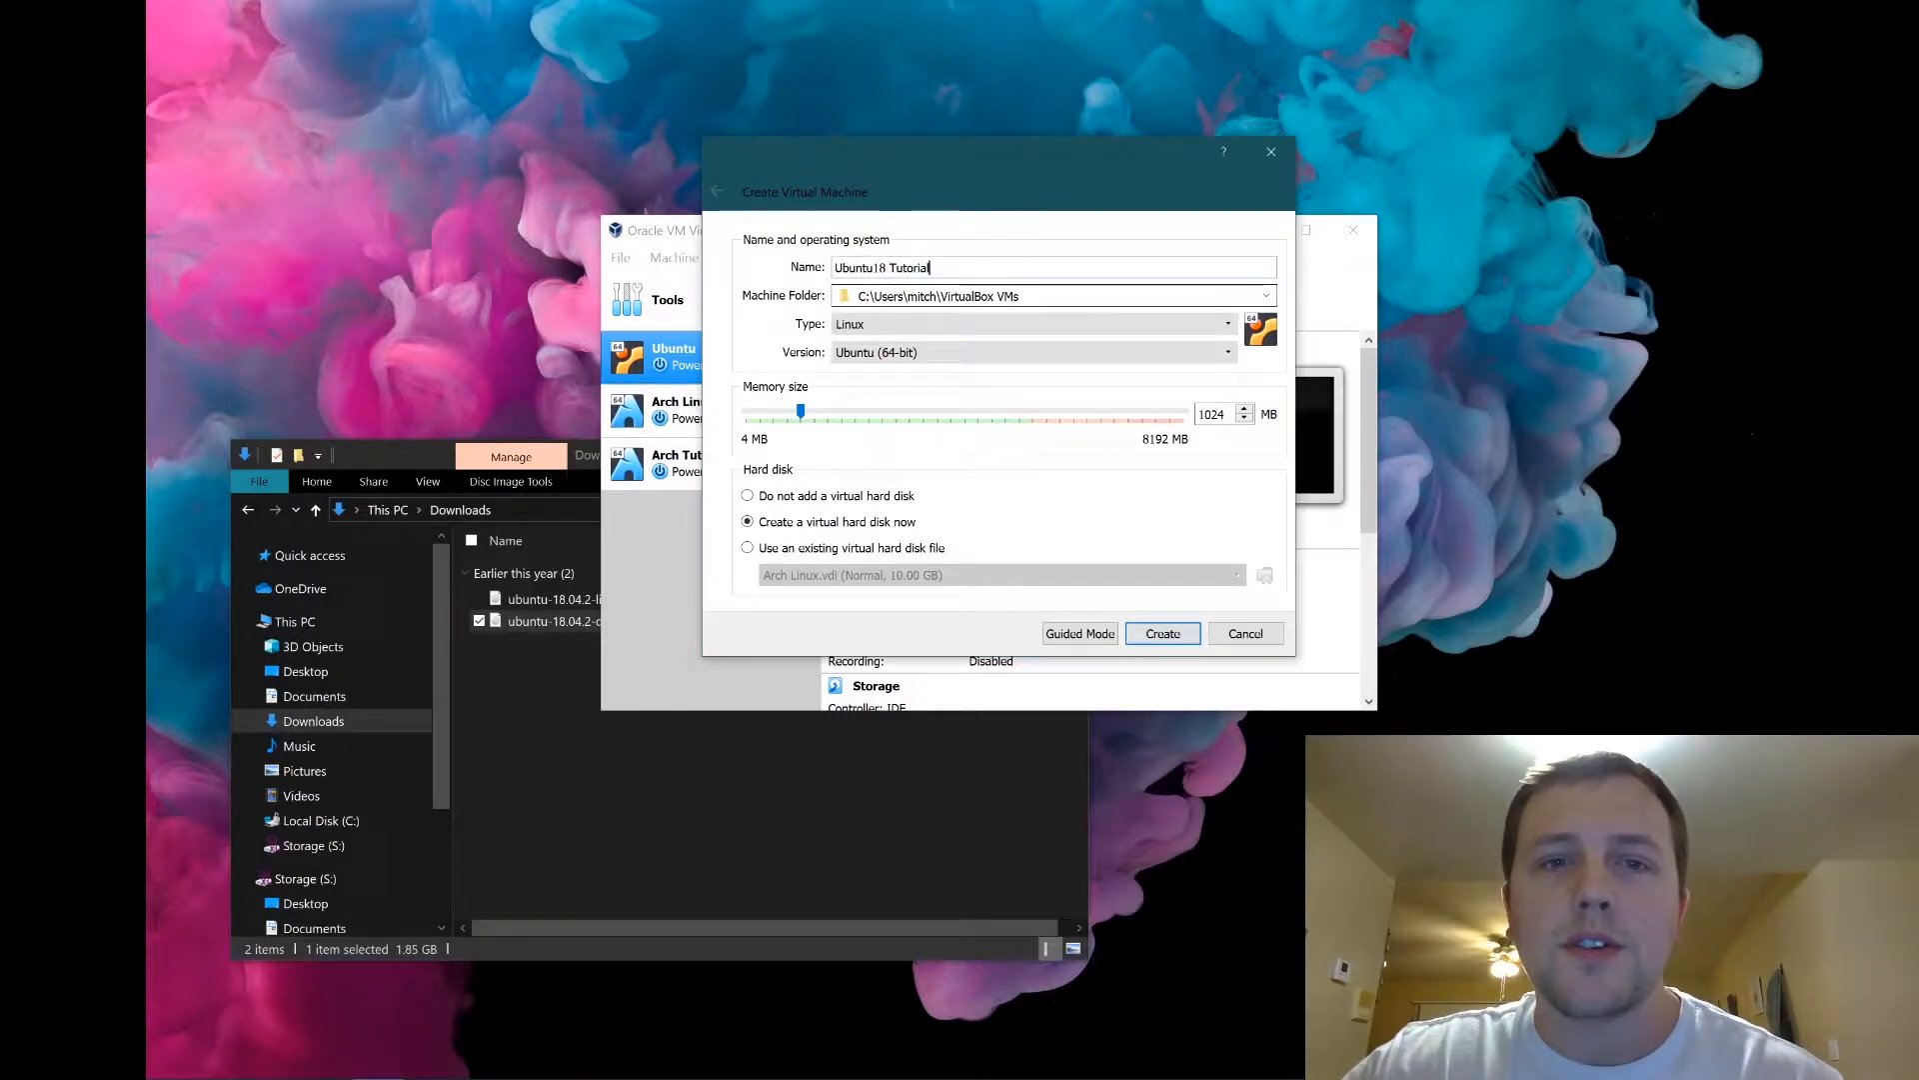
click(883, 326)
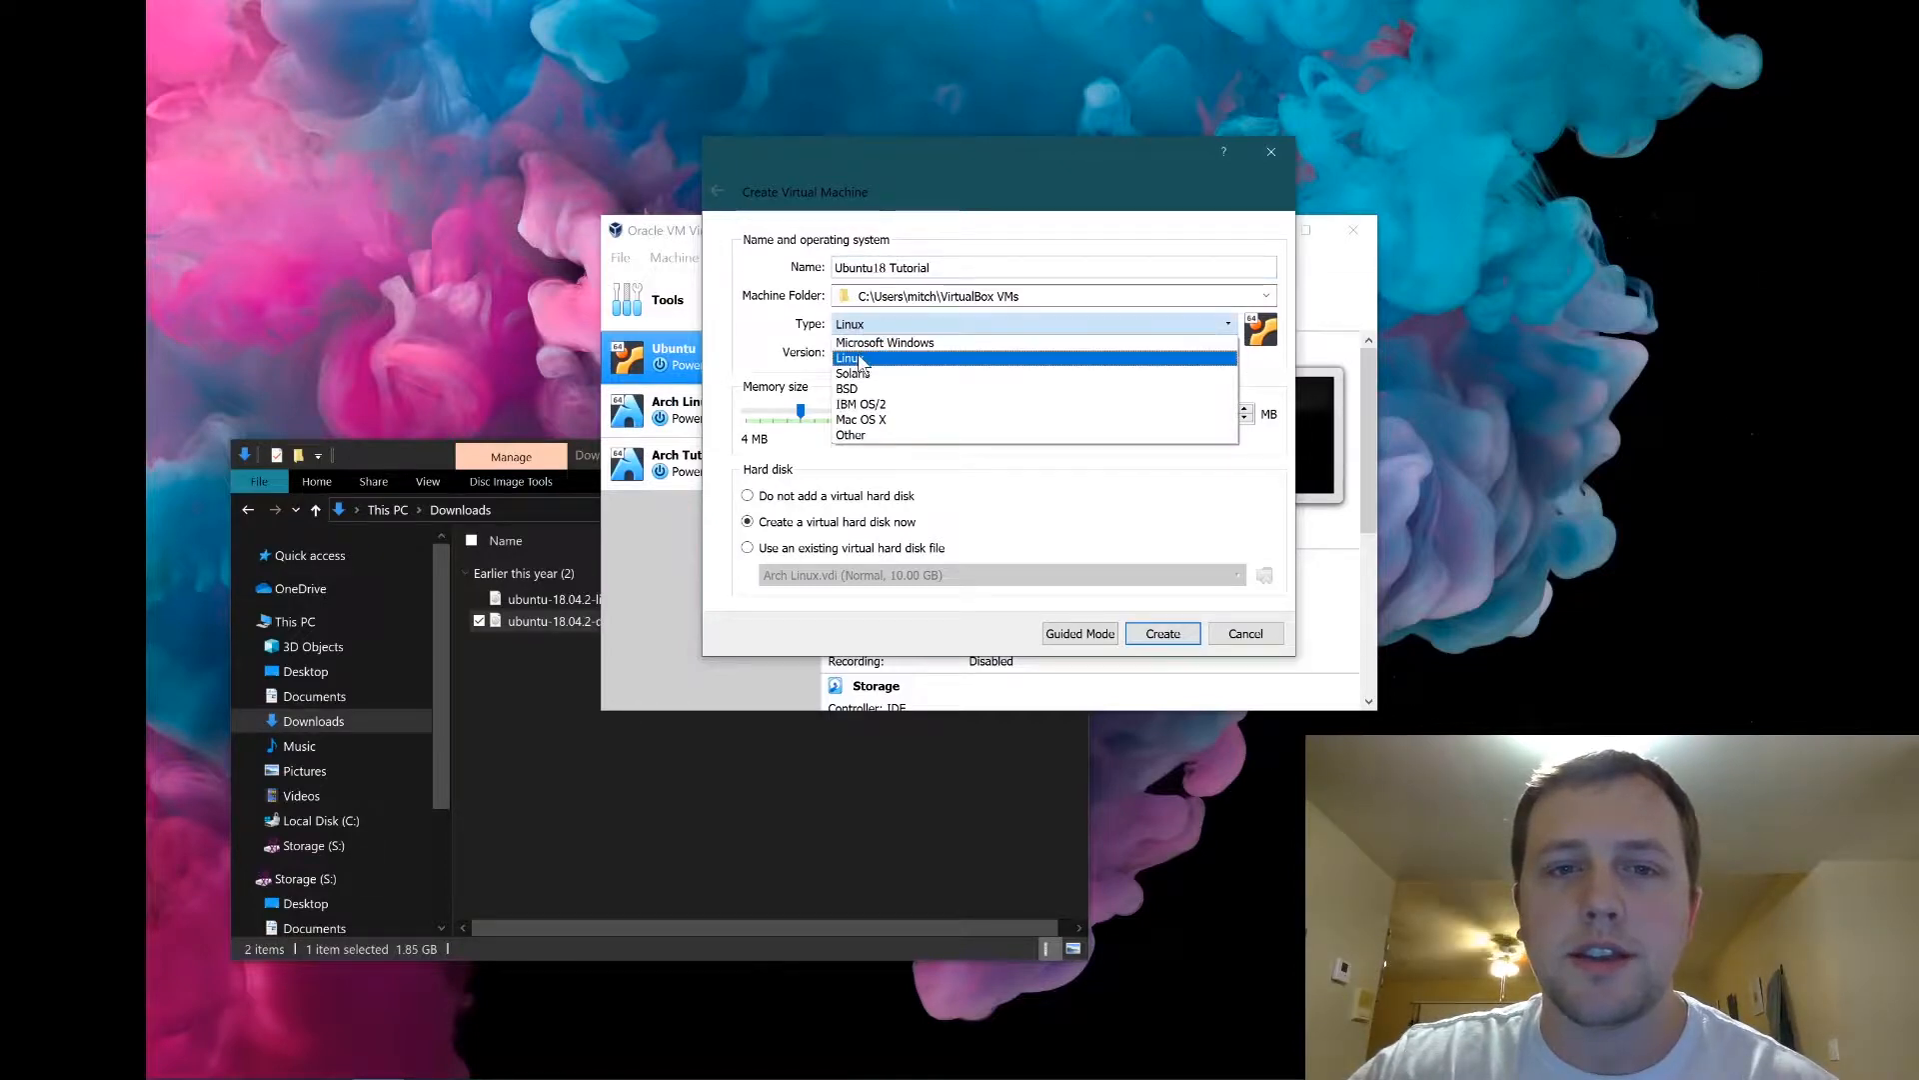
click(859, 358)
click(925, 352)
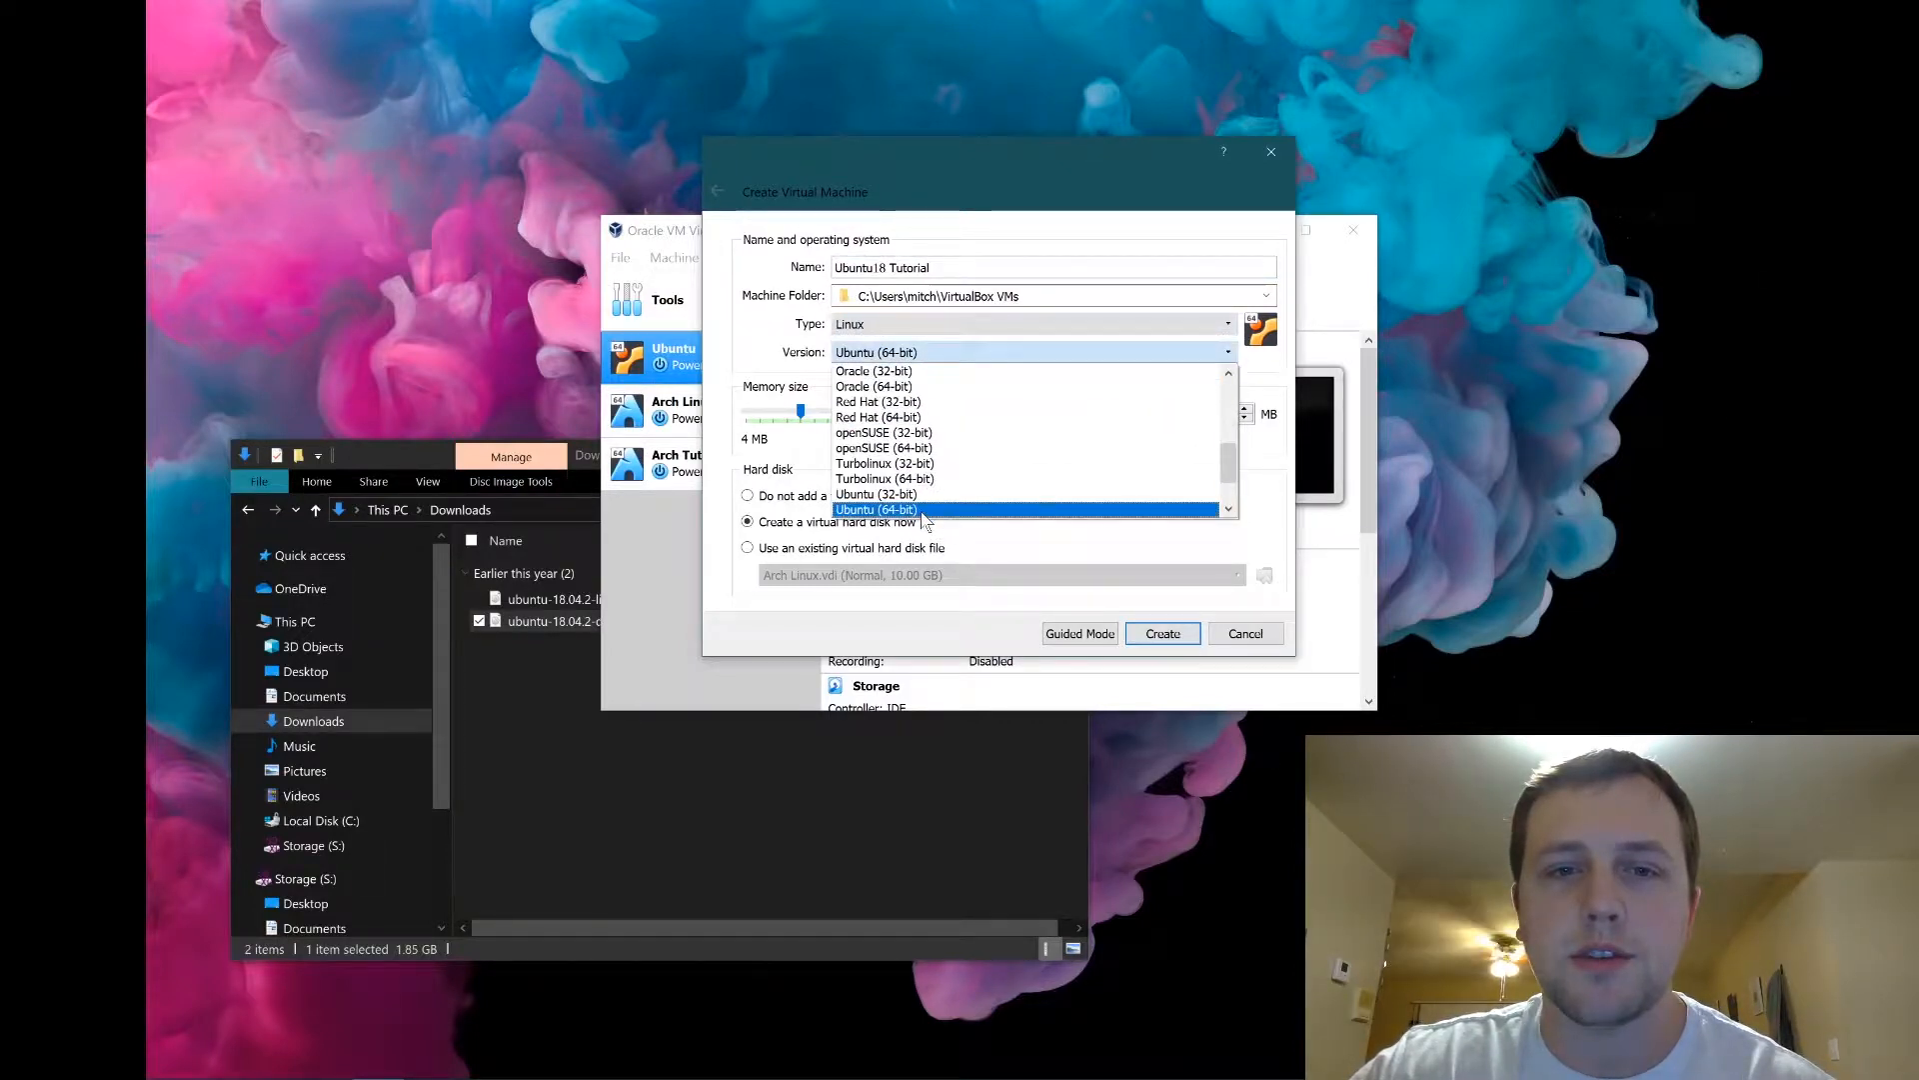
click(783, 390)
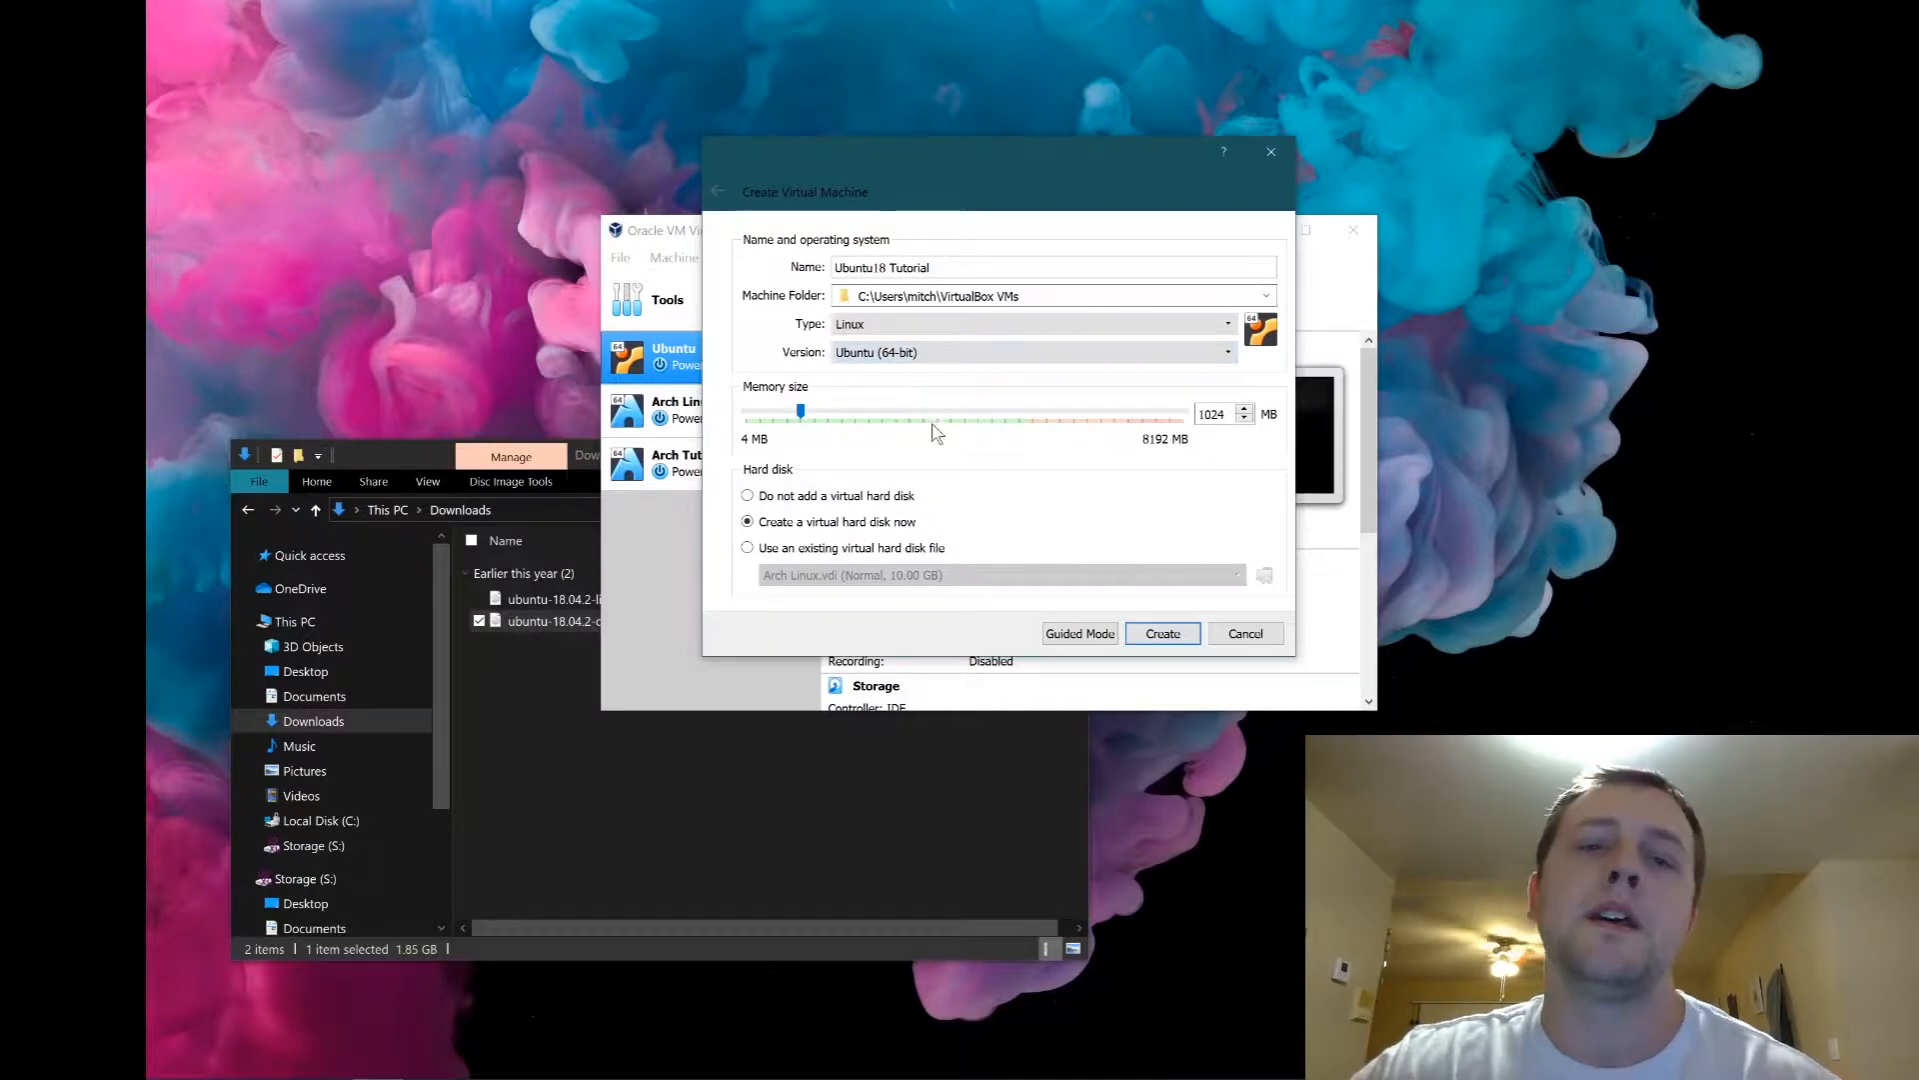
Create the machine to reach the 15.00 GB dynamic VDI disk settings, then bring File Explorer forward.
click(1164, 634)
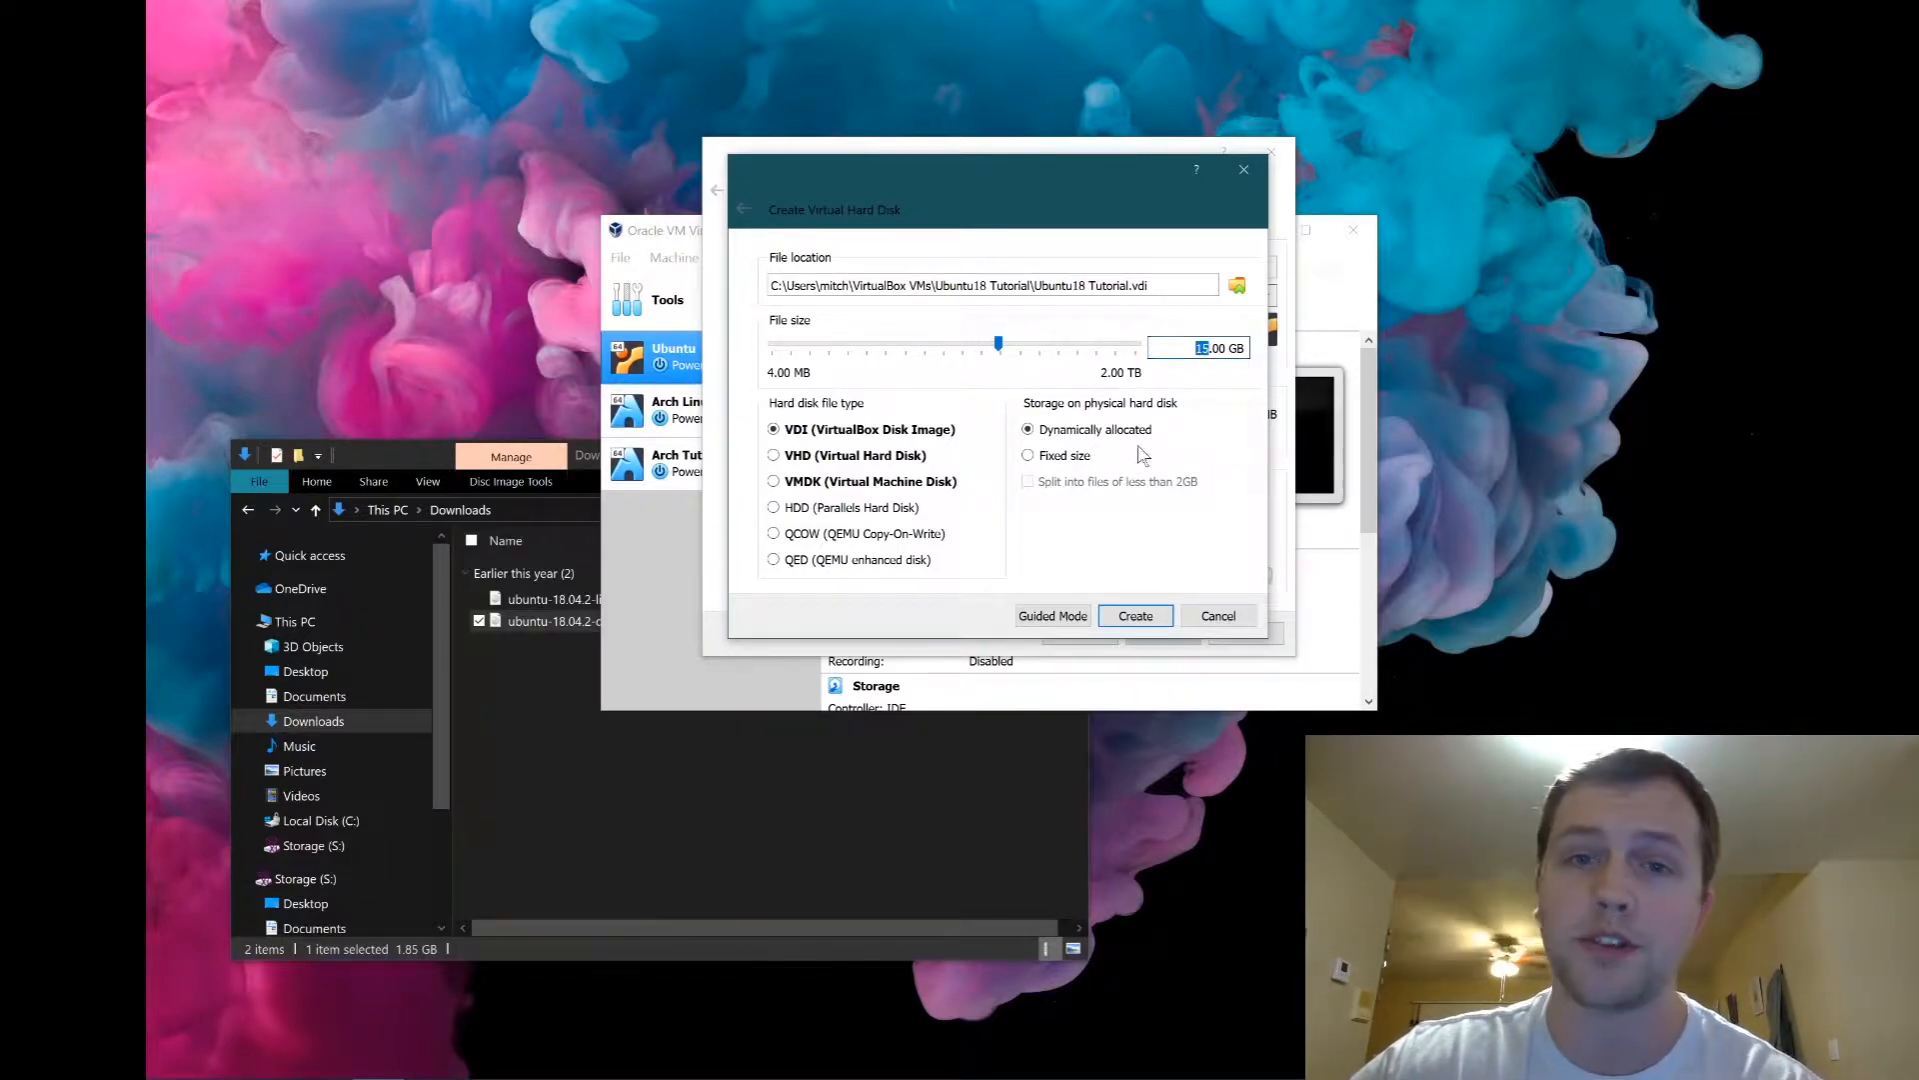
click(505, 781)
scroll(429, 830, down, 2)
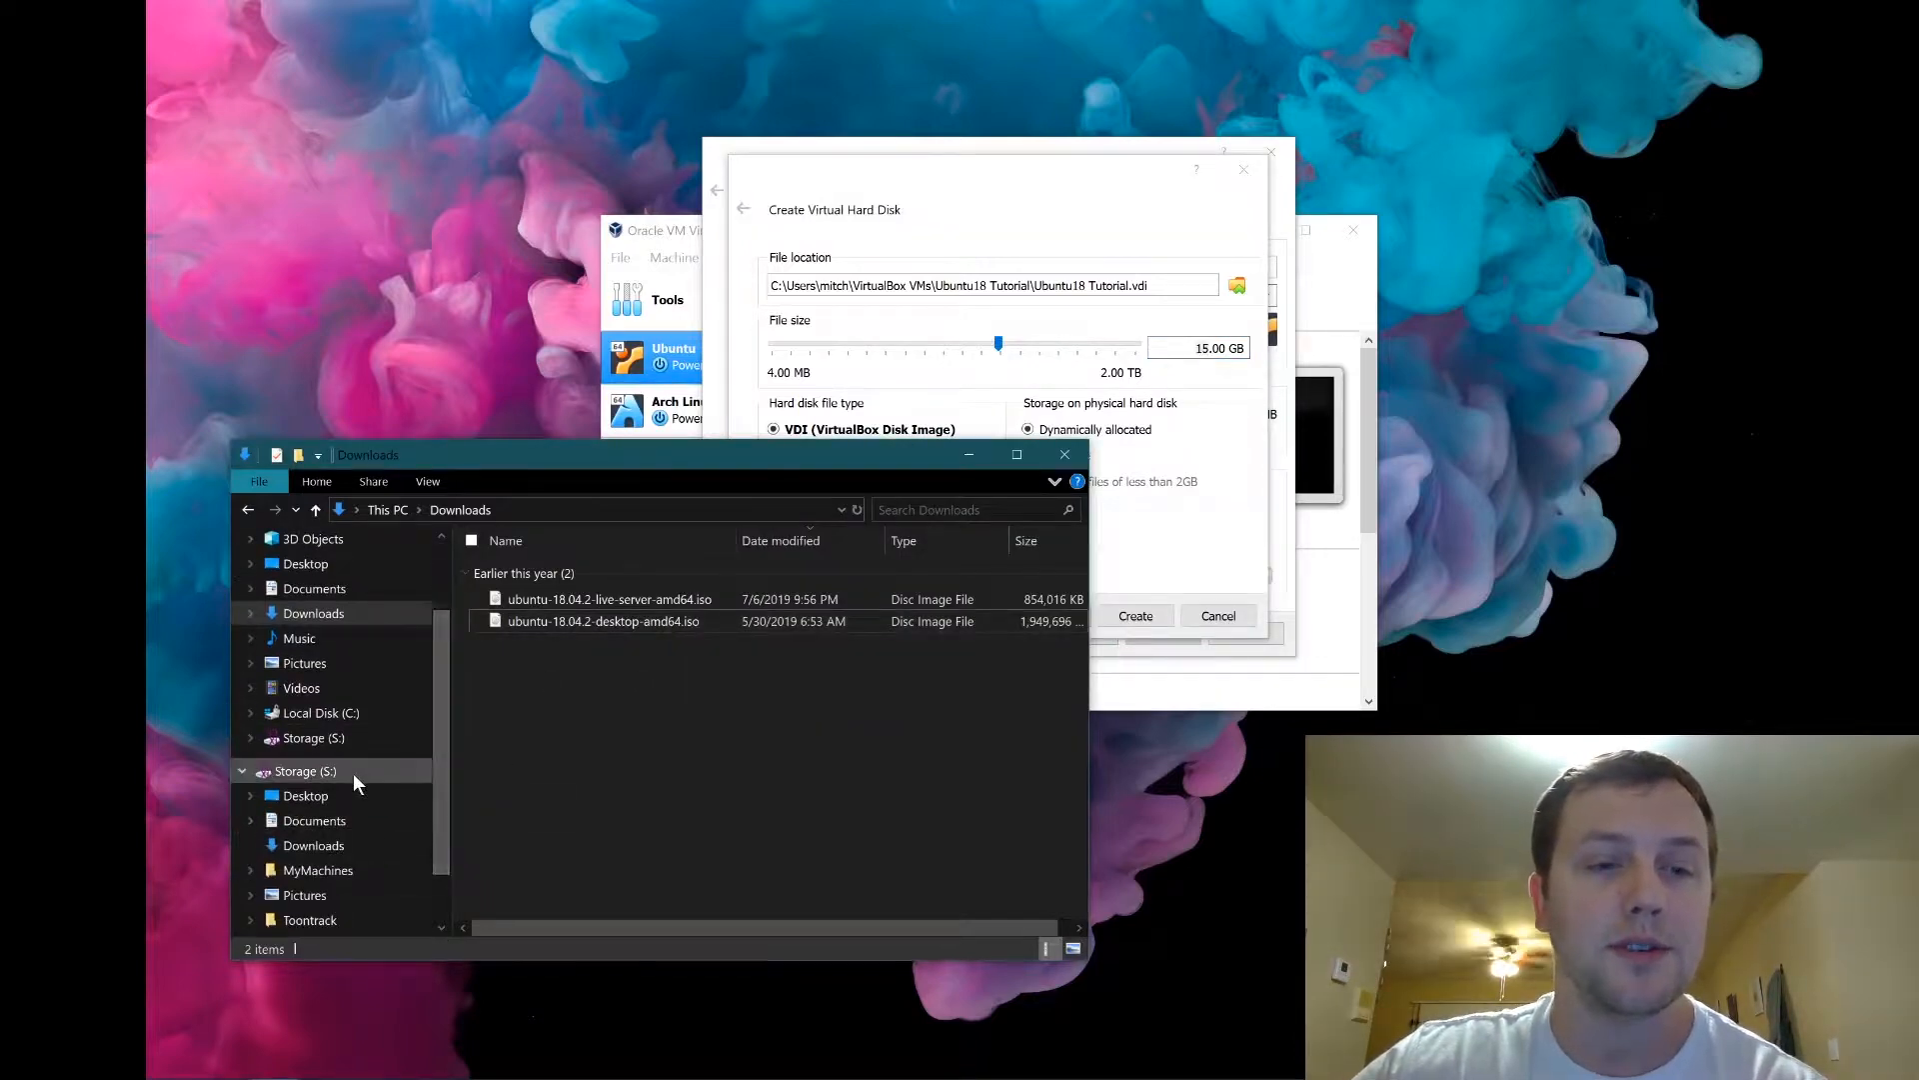
scroll(345, 580, up, 1)
Check drive free space under This PC, then set the virtual disk size to 29.97 GB.
click(332, 545)
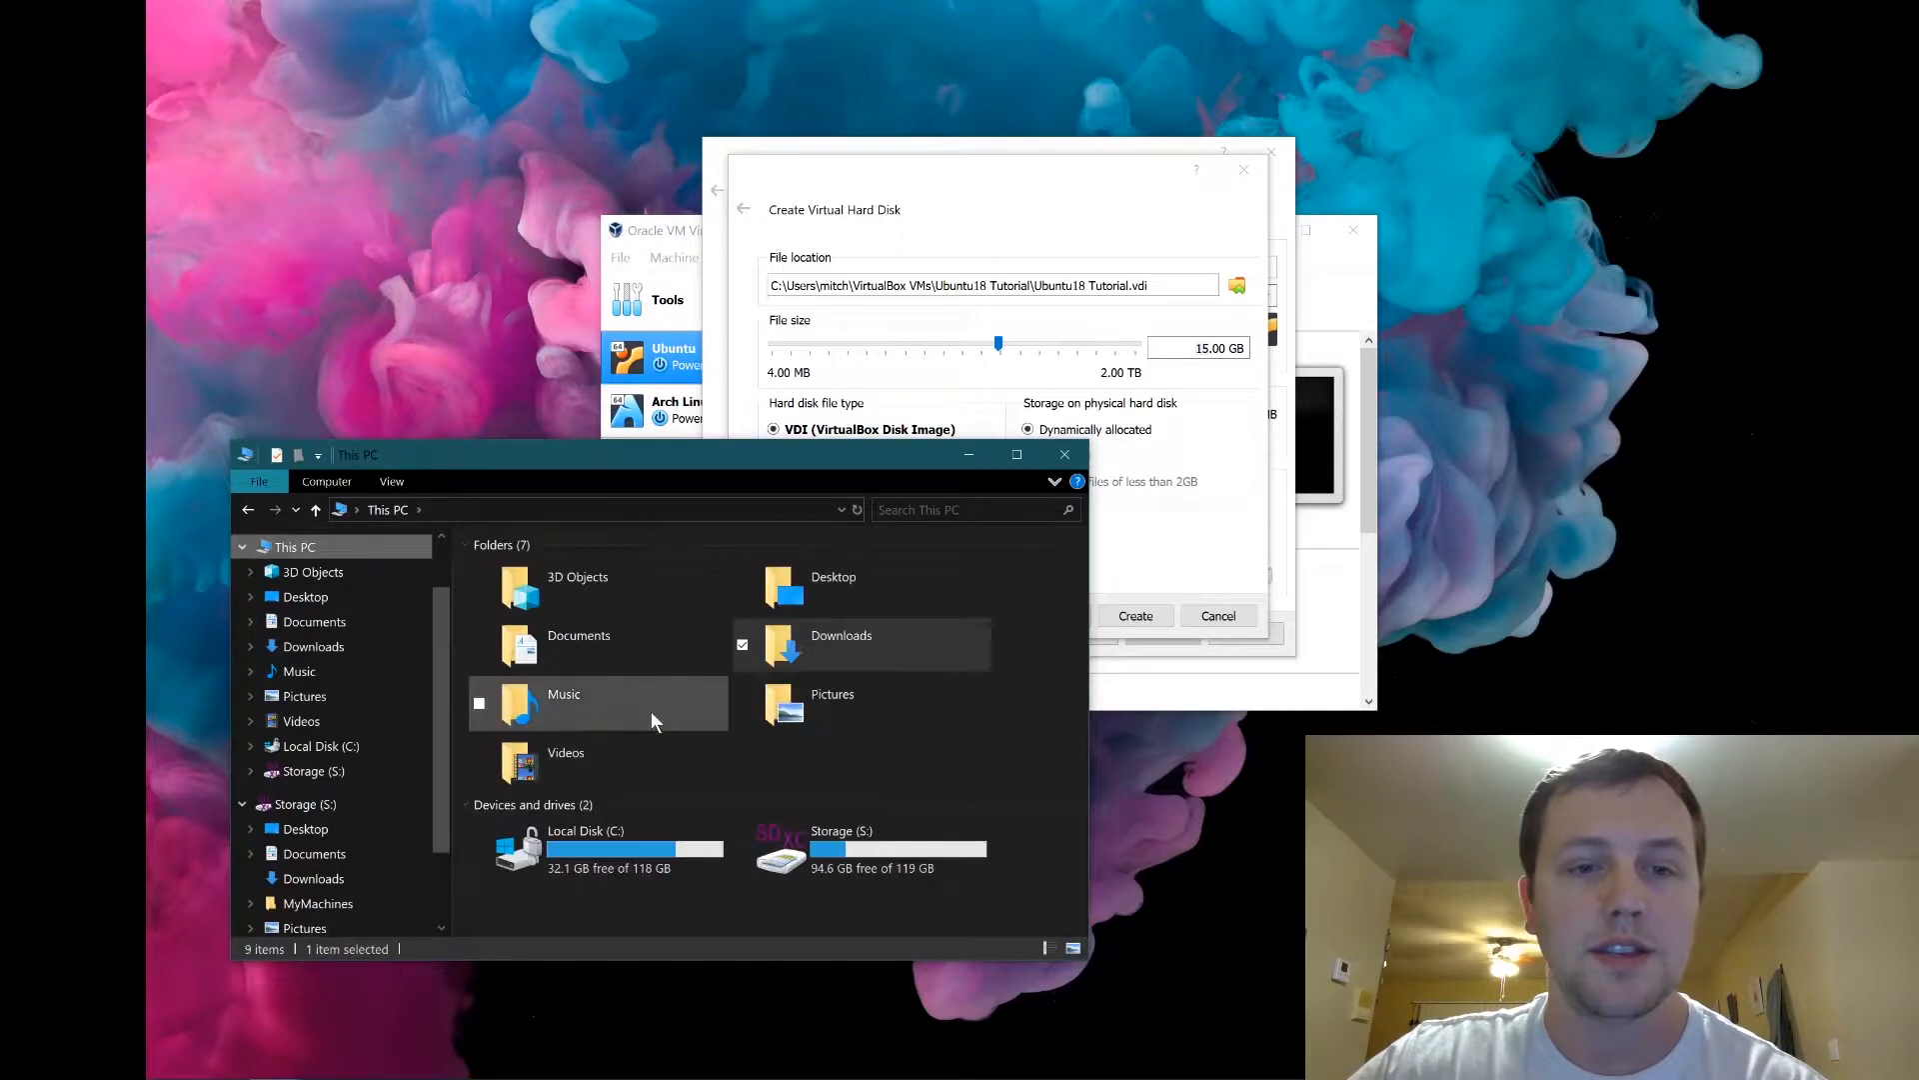
mouse_move(573, 876)
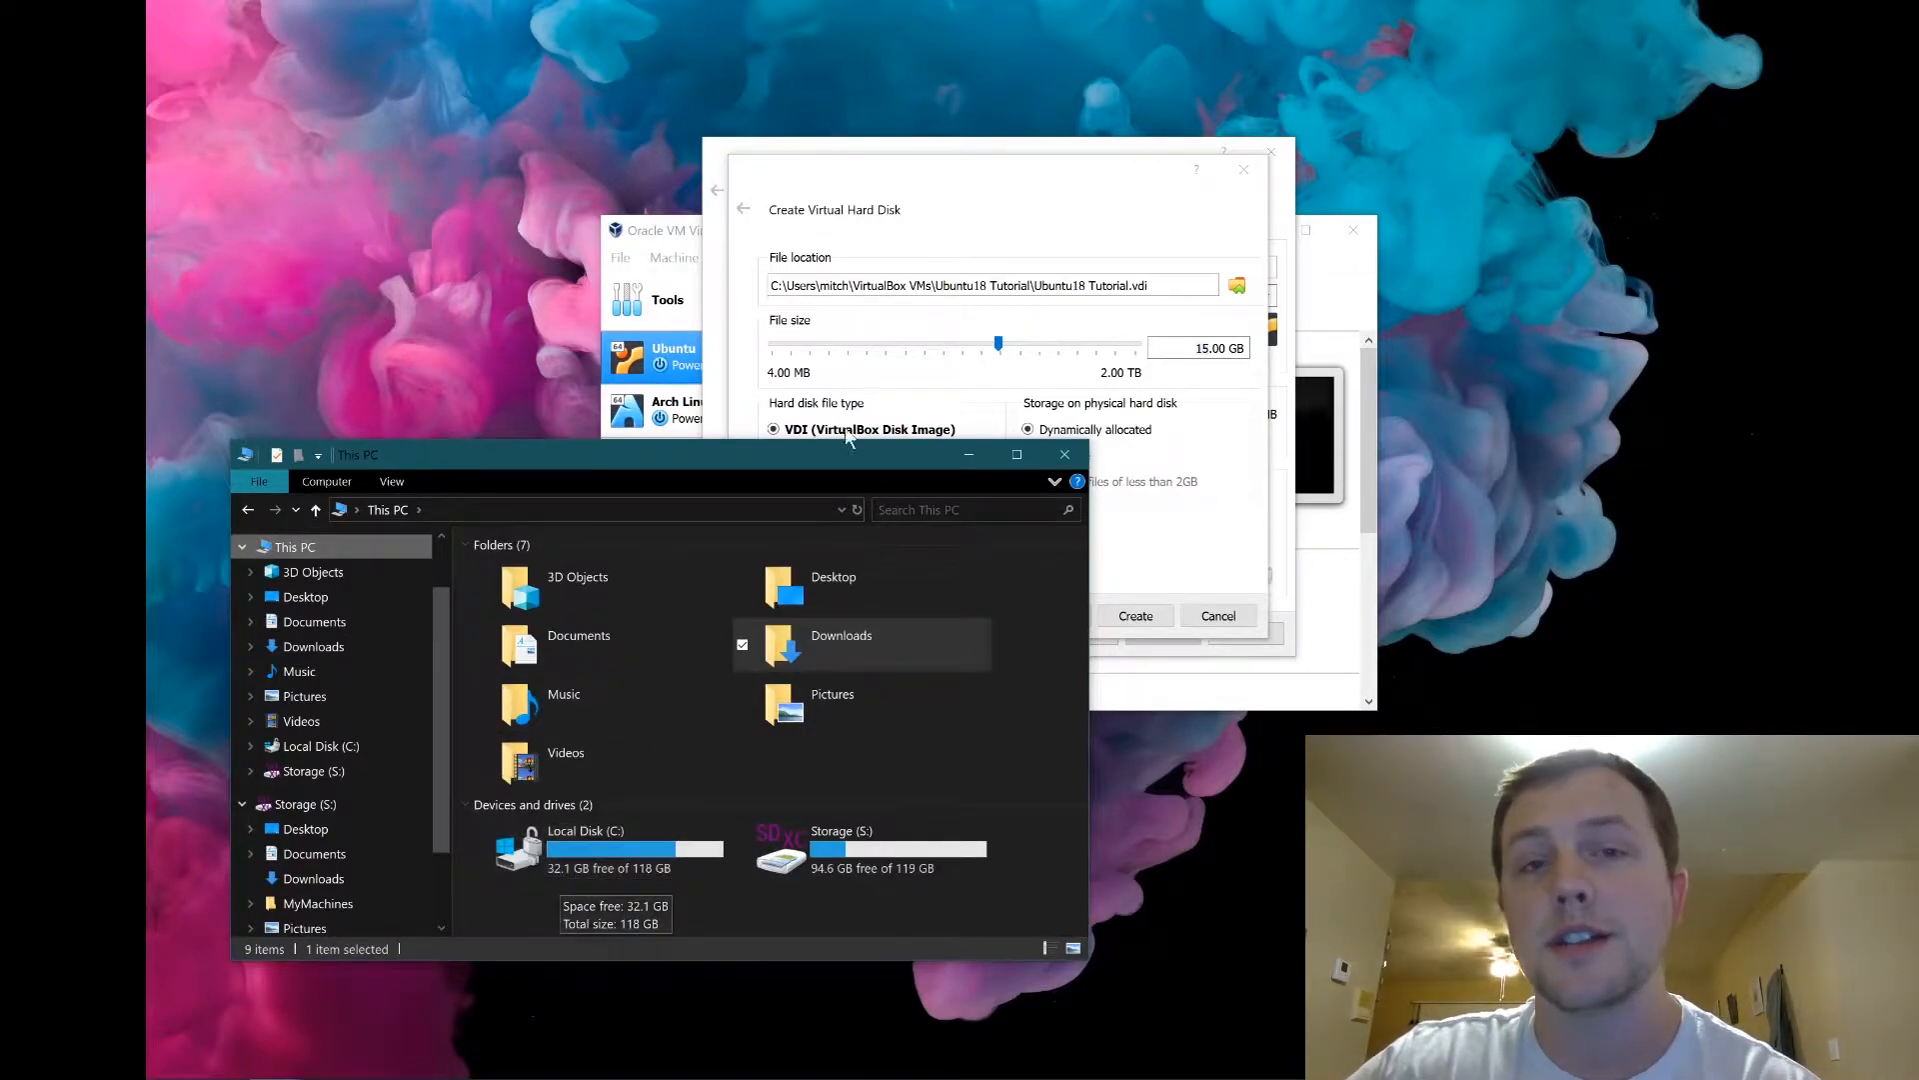
click(962, 200)
mouse_move(1012, 355)
mouse_down()
mouse_move(1041, 365)
mouse_move(1022, 347)
mouse_up()
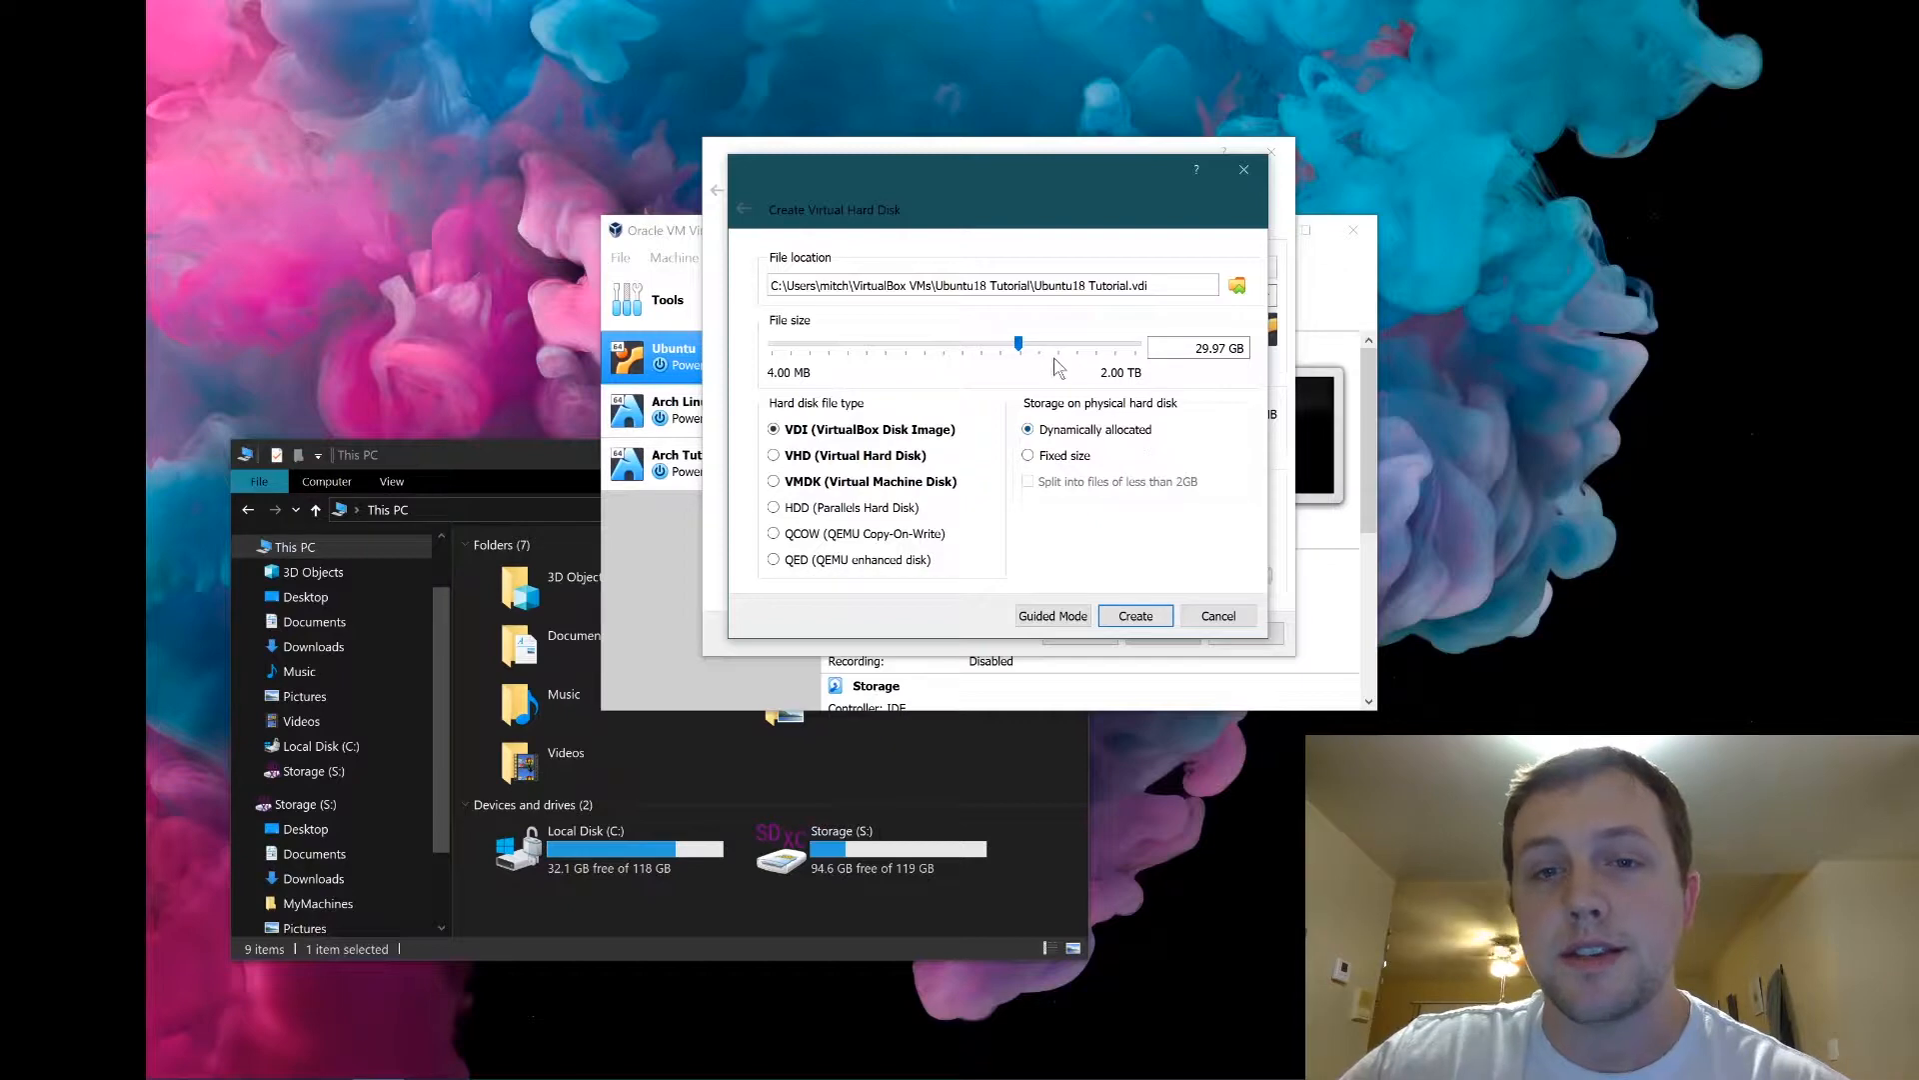
Change the disk size to 15 GB, keep it a dynamically allocated VDI, and create the VM.
mouse_move(1020, 348)
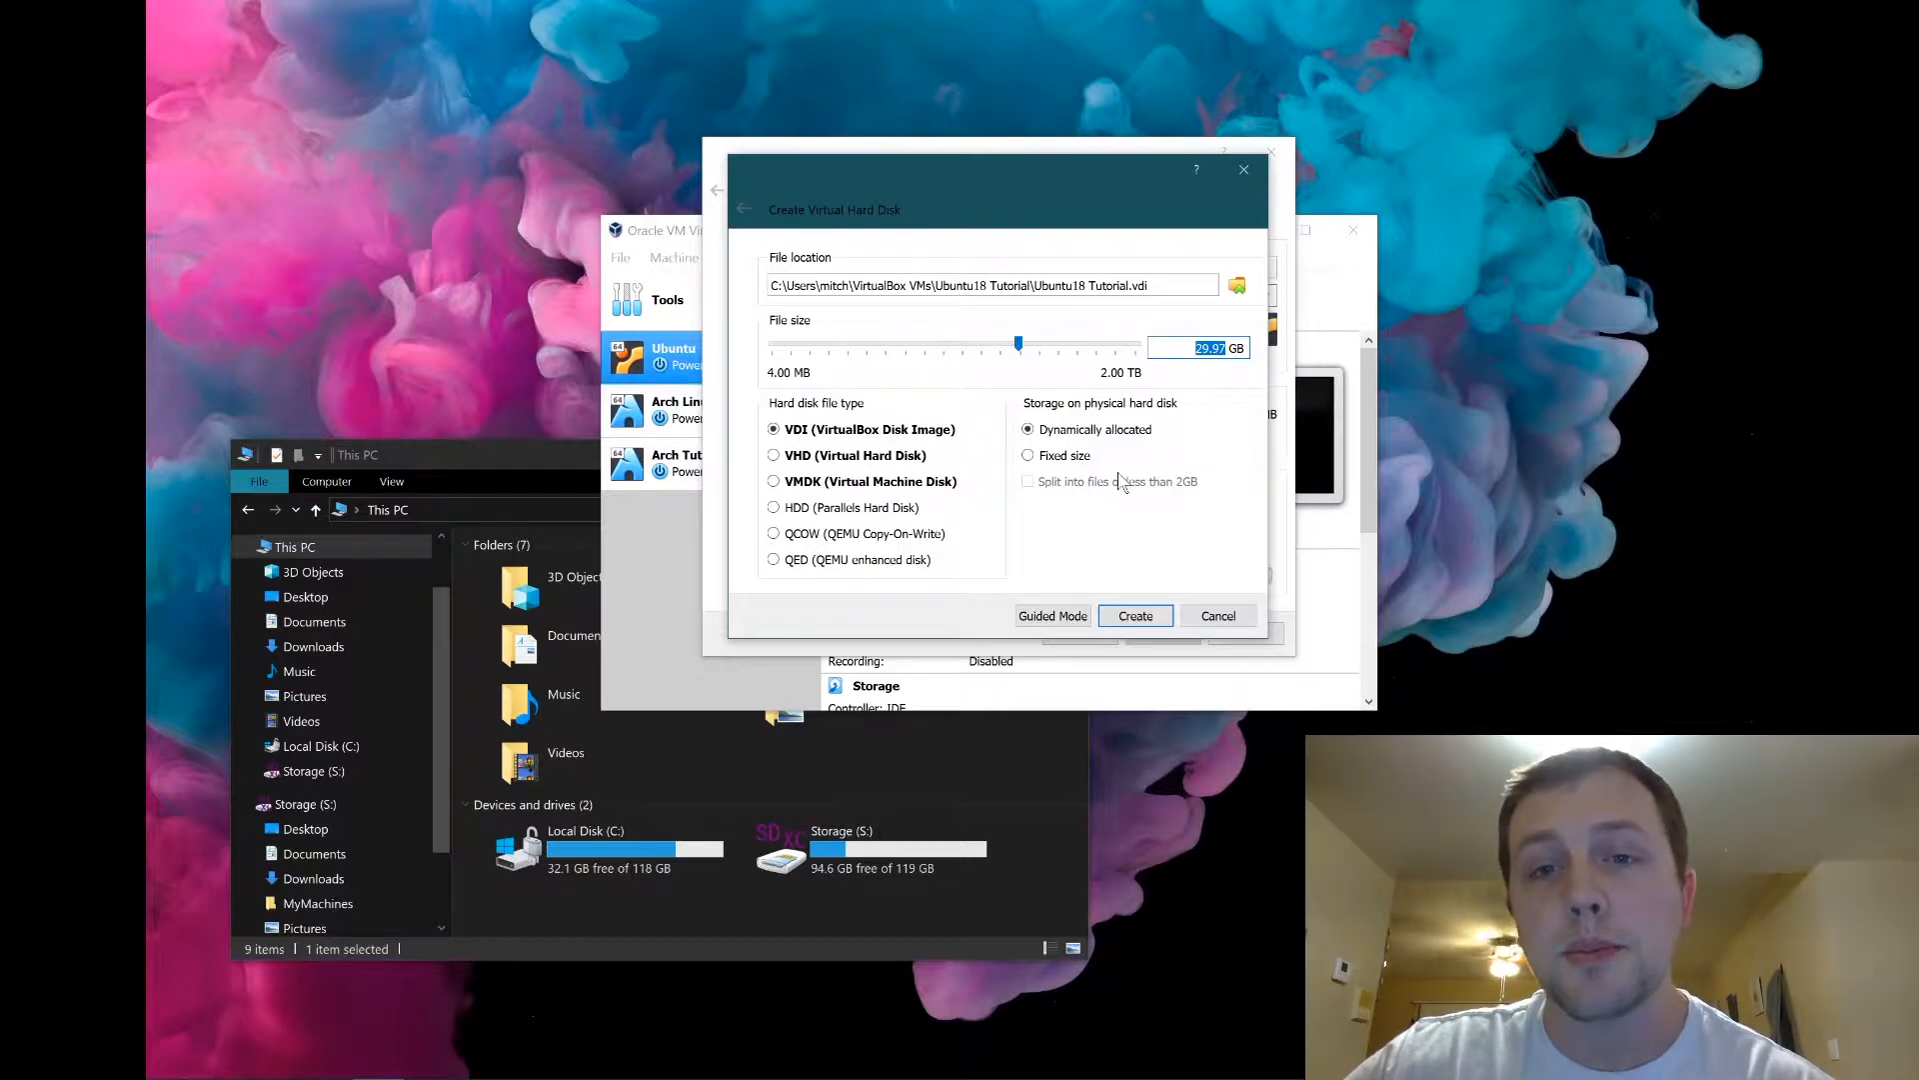
double_click(1211, 347)
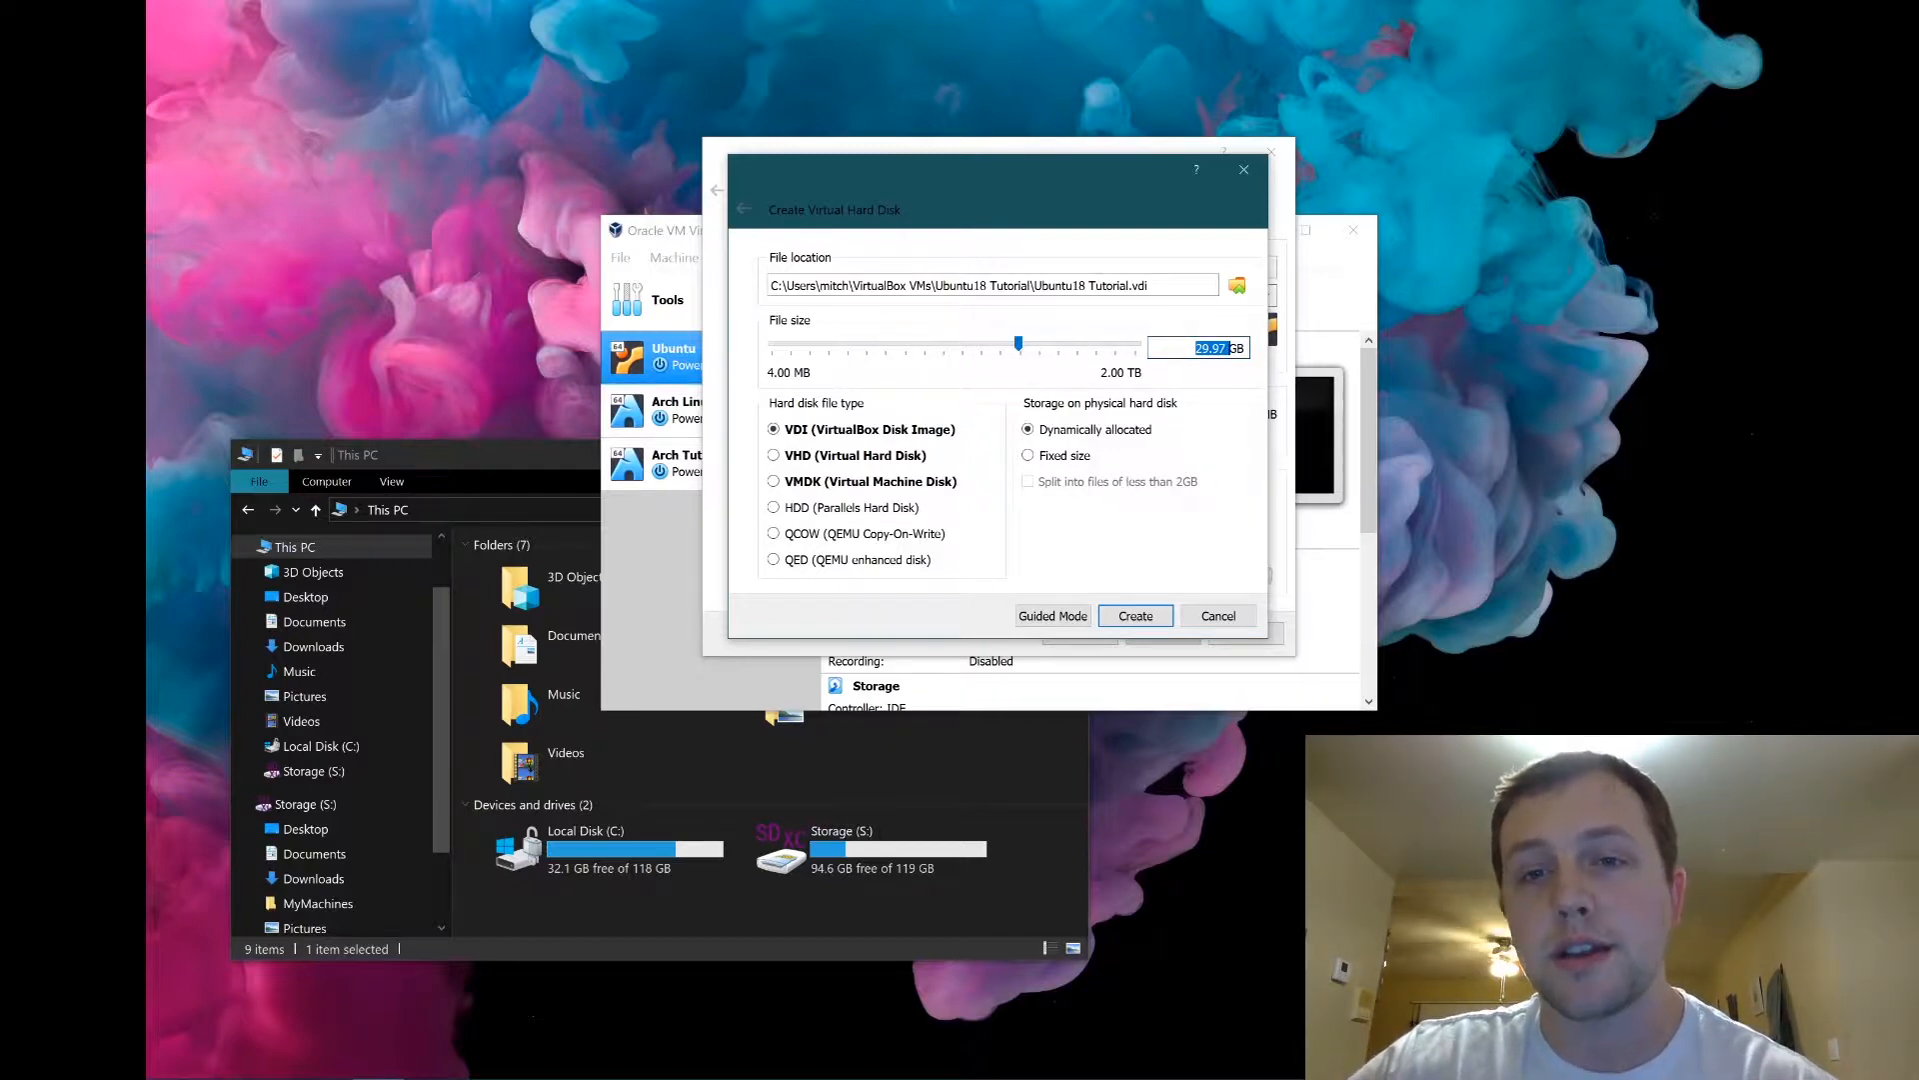
click(1211, 348)
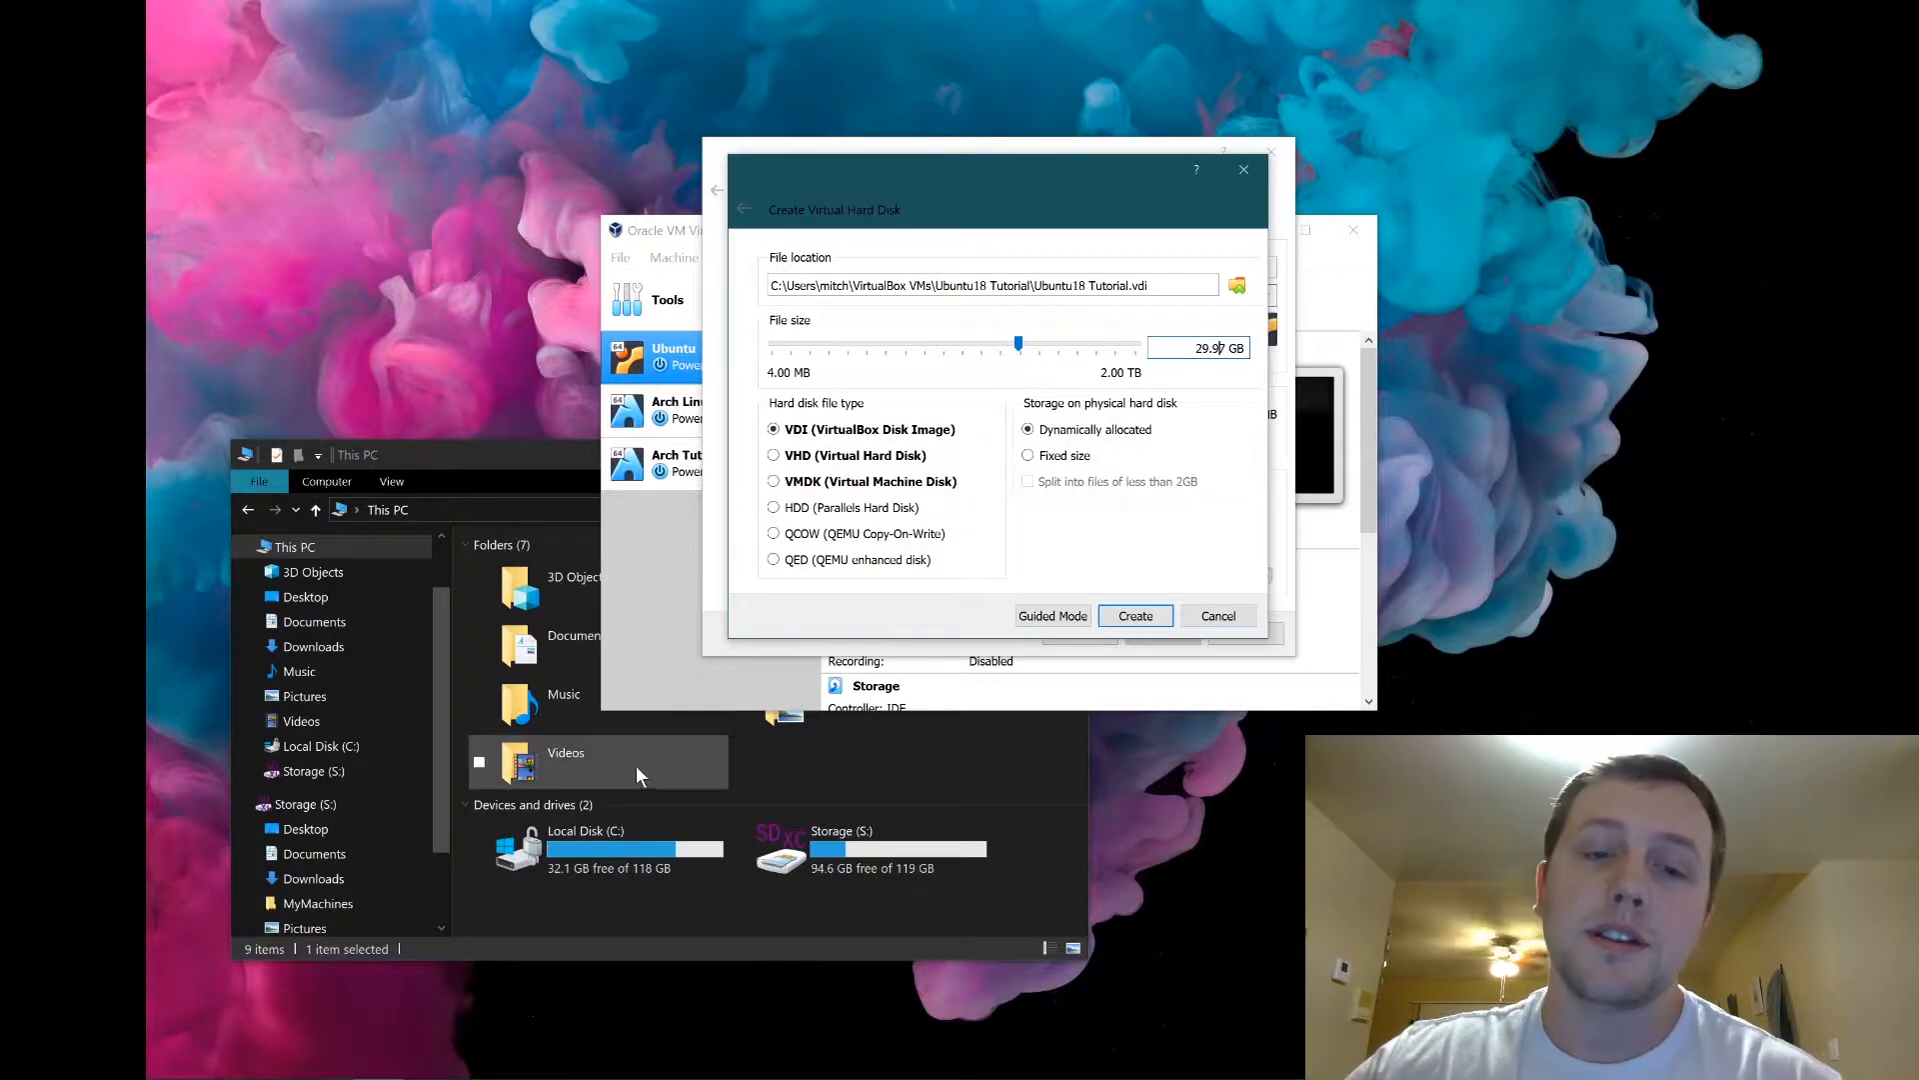
mouse_move(1185, 348)
mouse_down()
mouse_move(1285, 362)
mouse_move(1220, 347)
mouse_up()
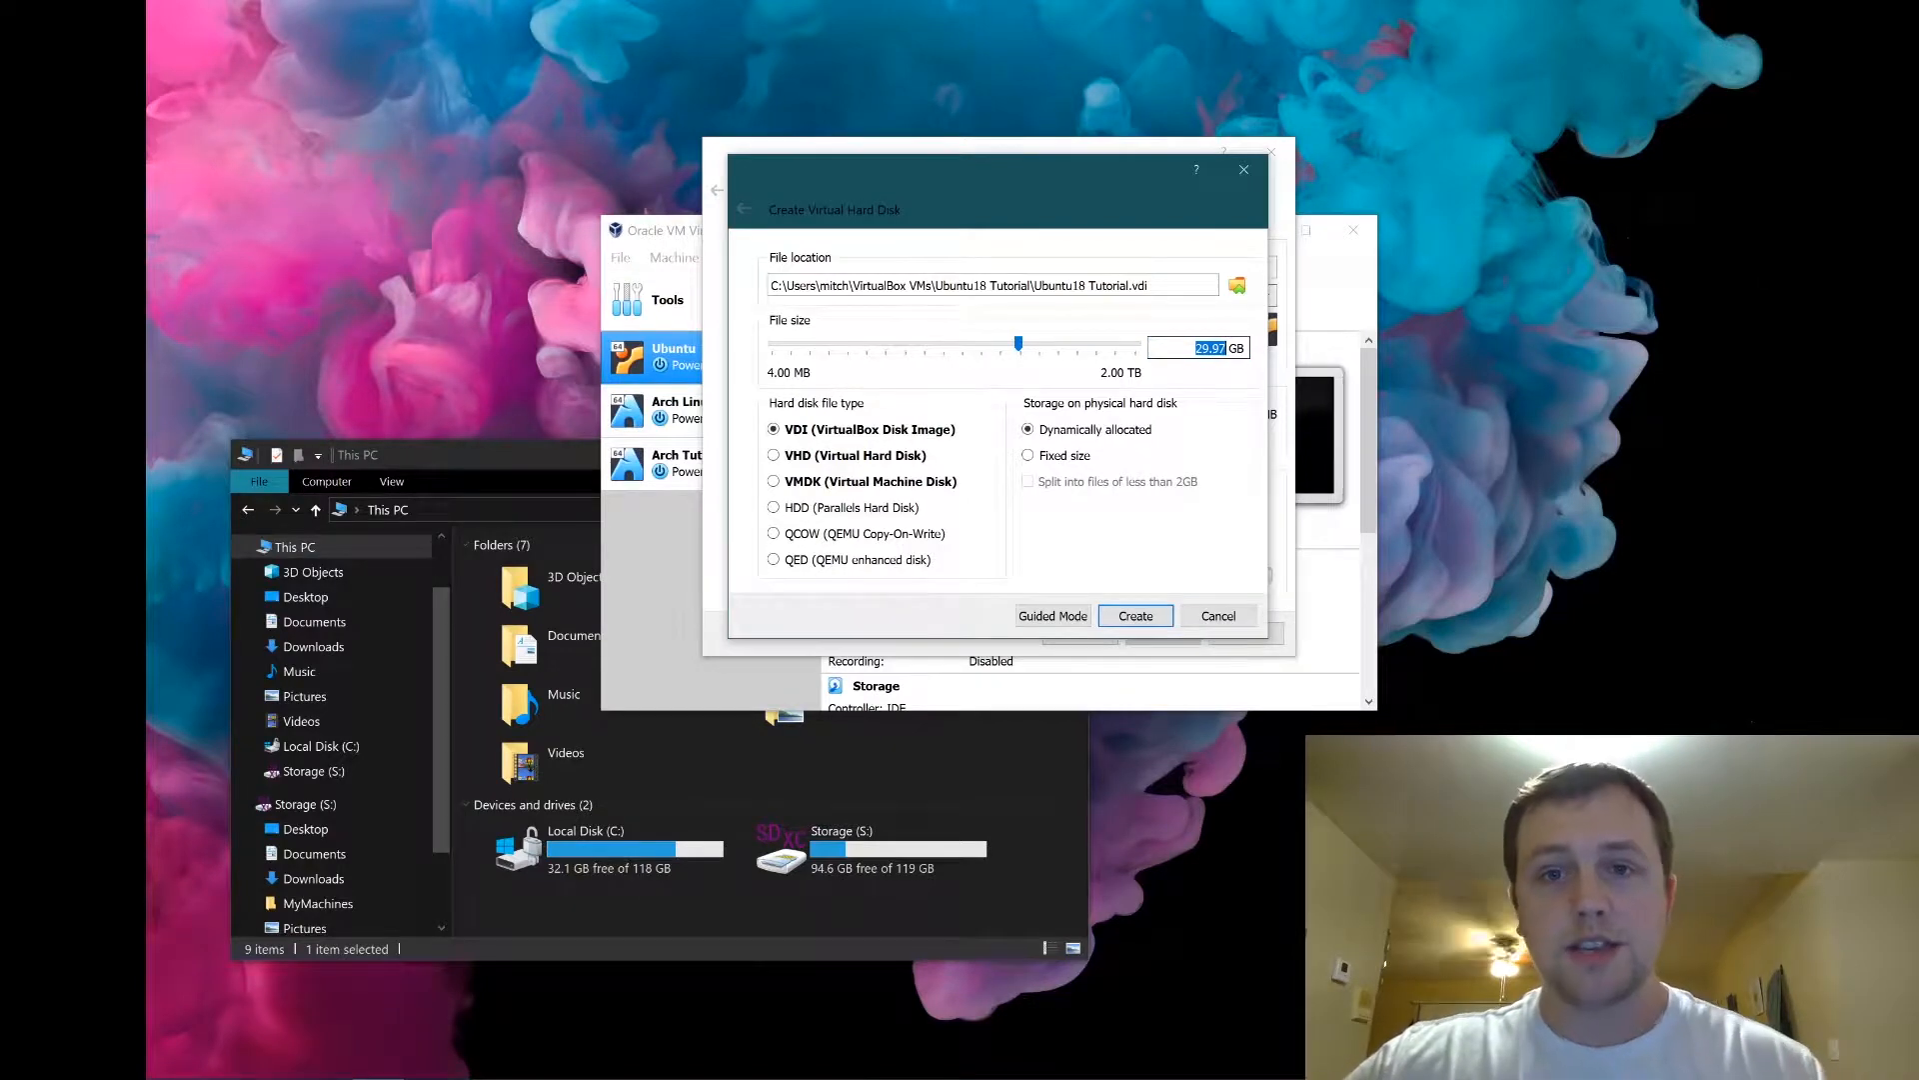
text(15)
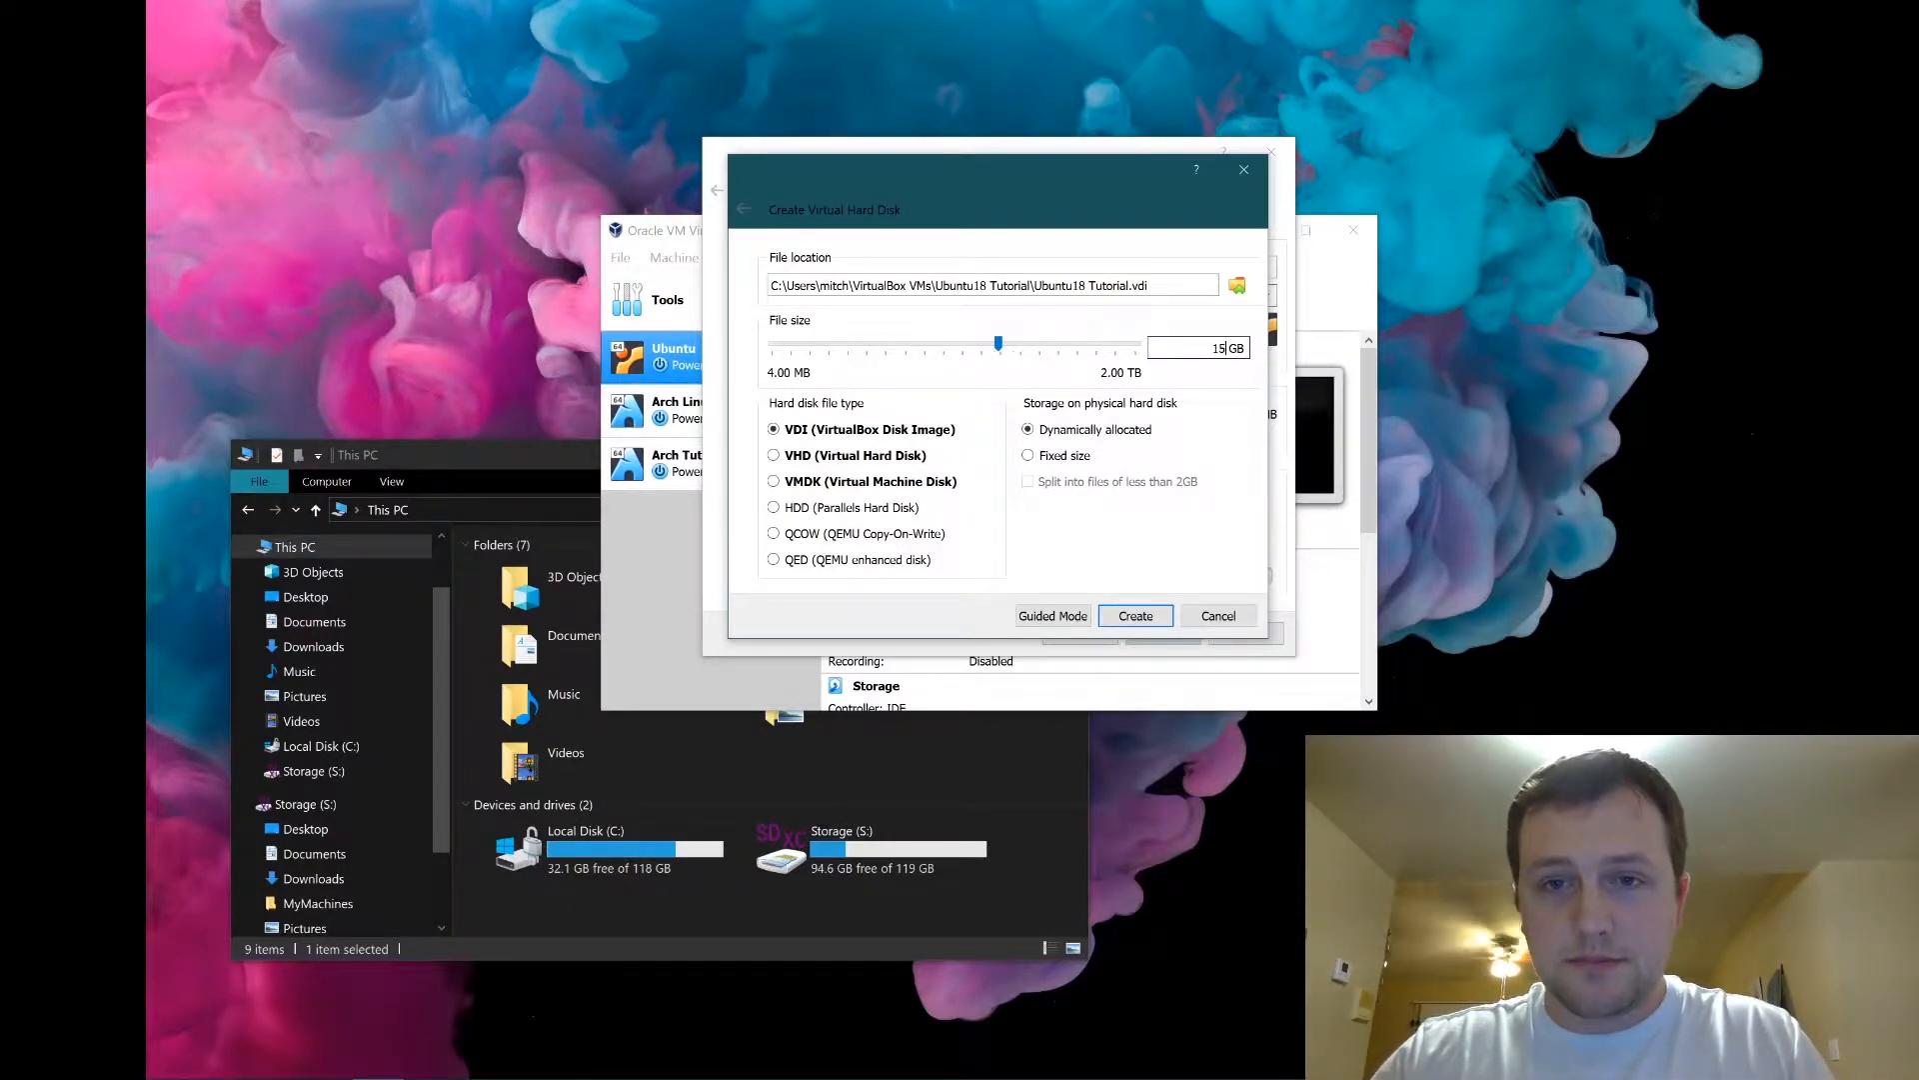
text(00)
key(BackSpace)
key(BackSpace)
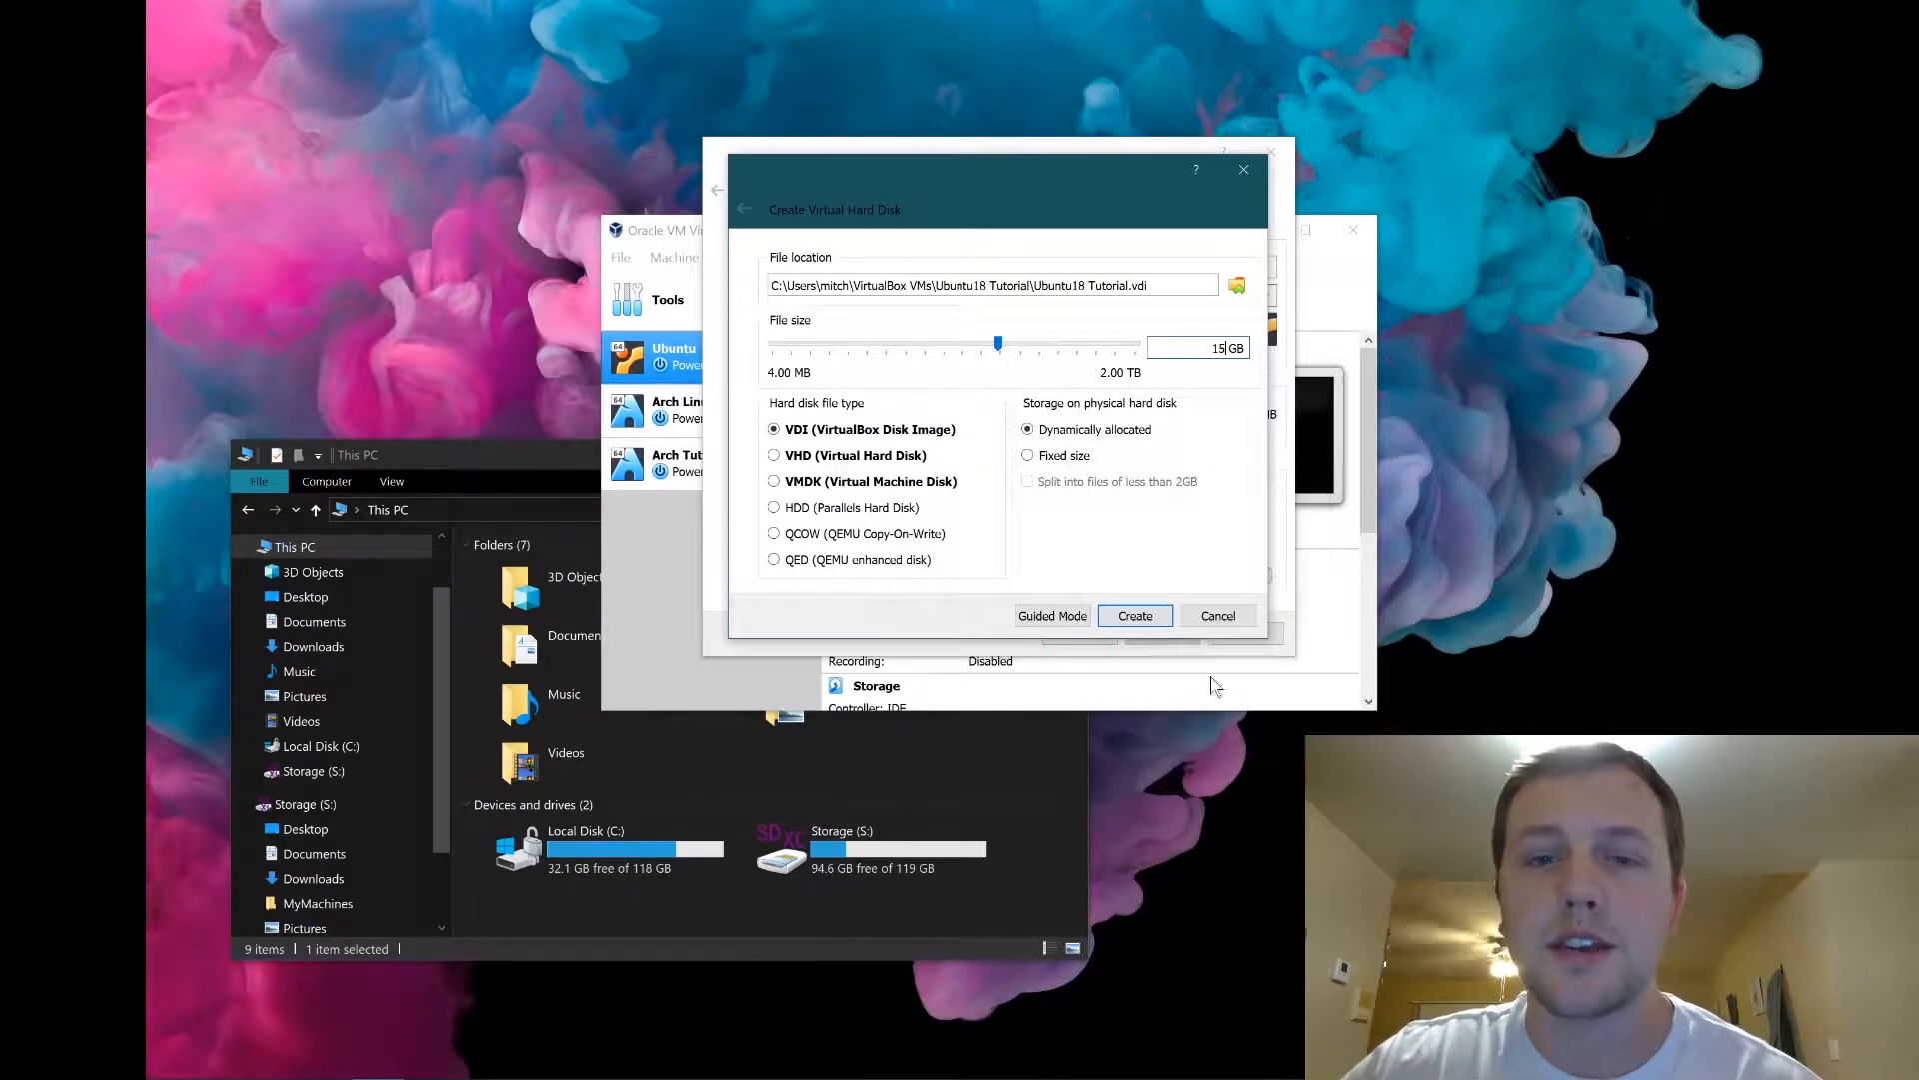
click(1134, 617)
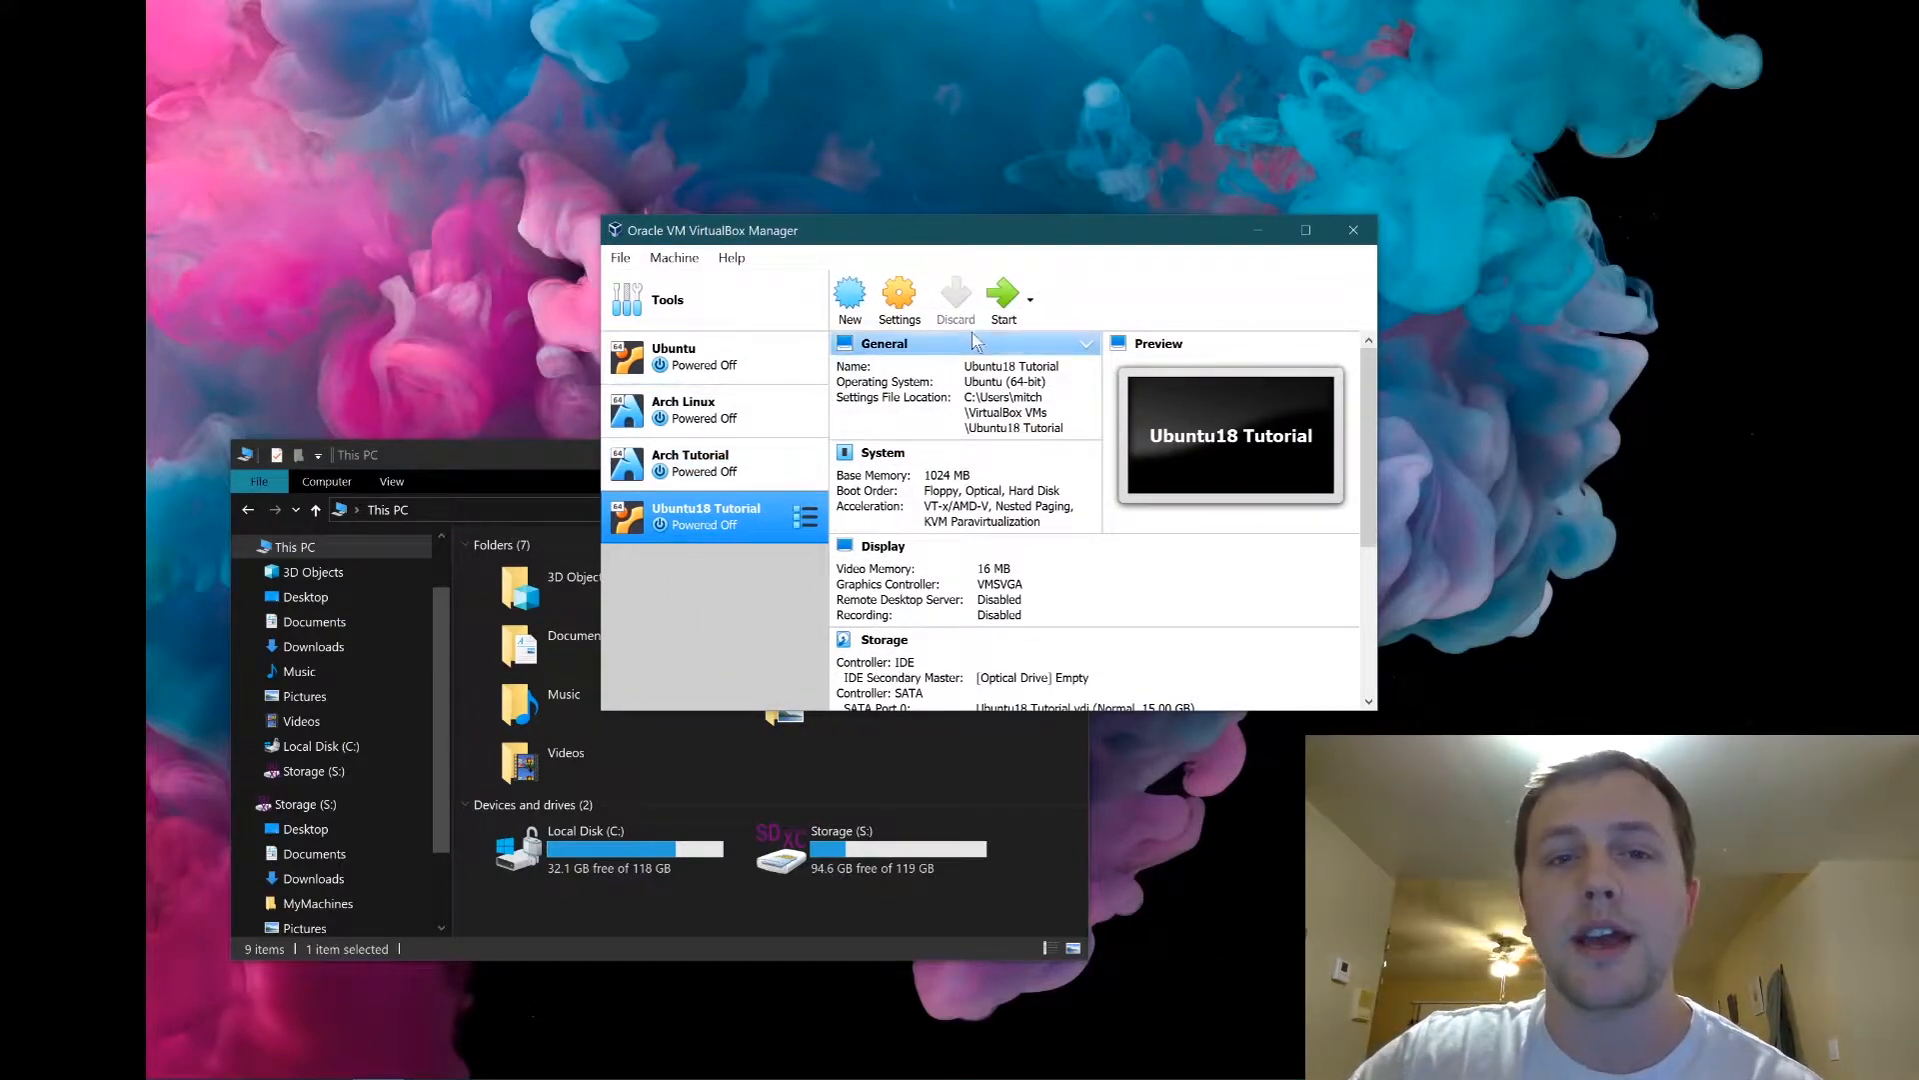
In the Ubuntu18 Tutorial VM's System settings, set base memory to 4096 MB.
click(902, 305)
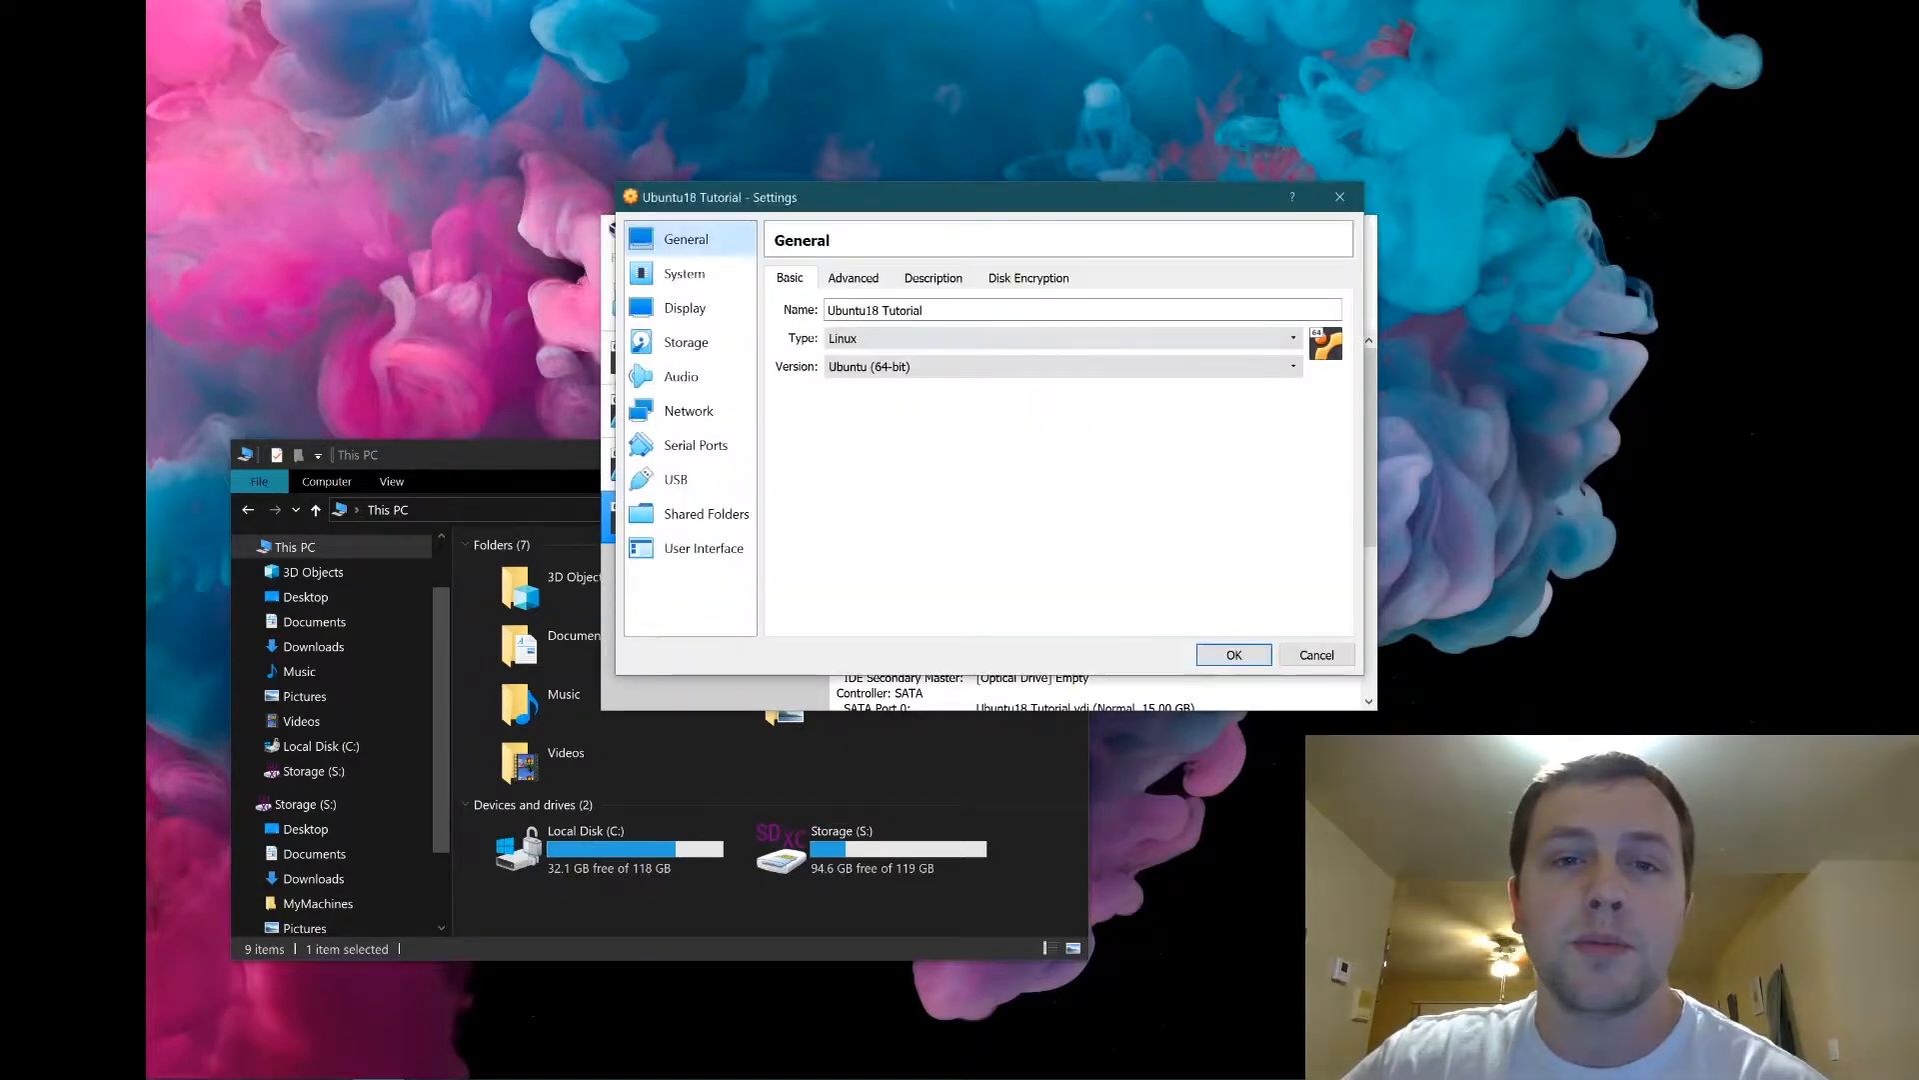
click(685, 274)
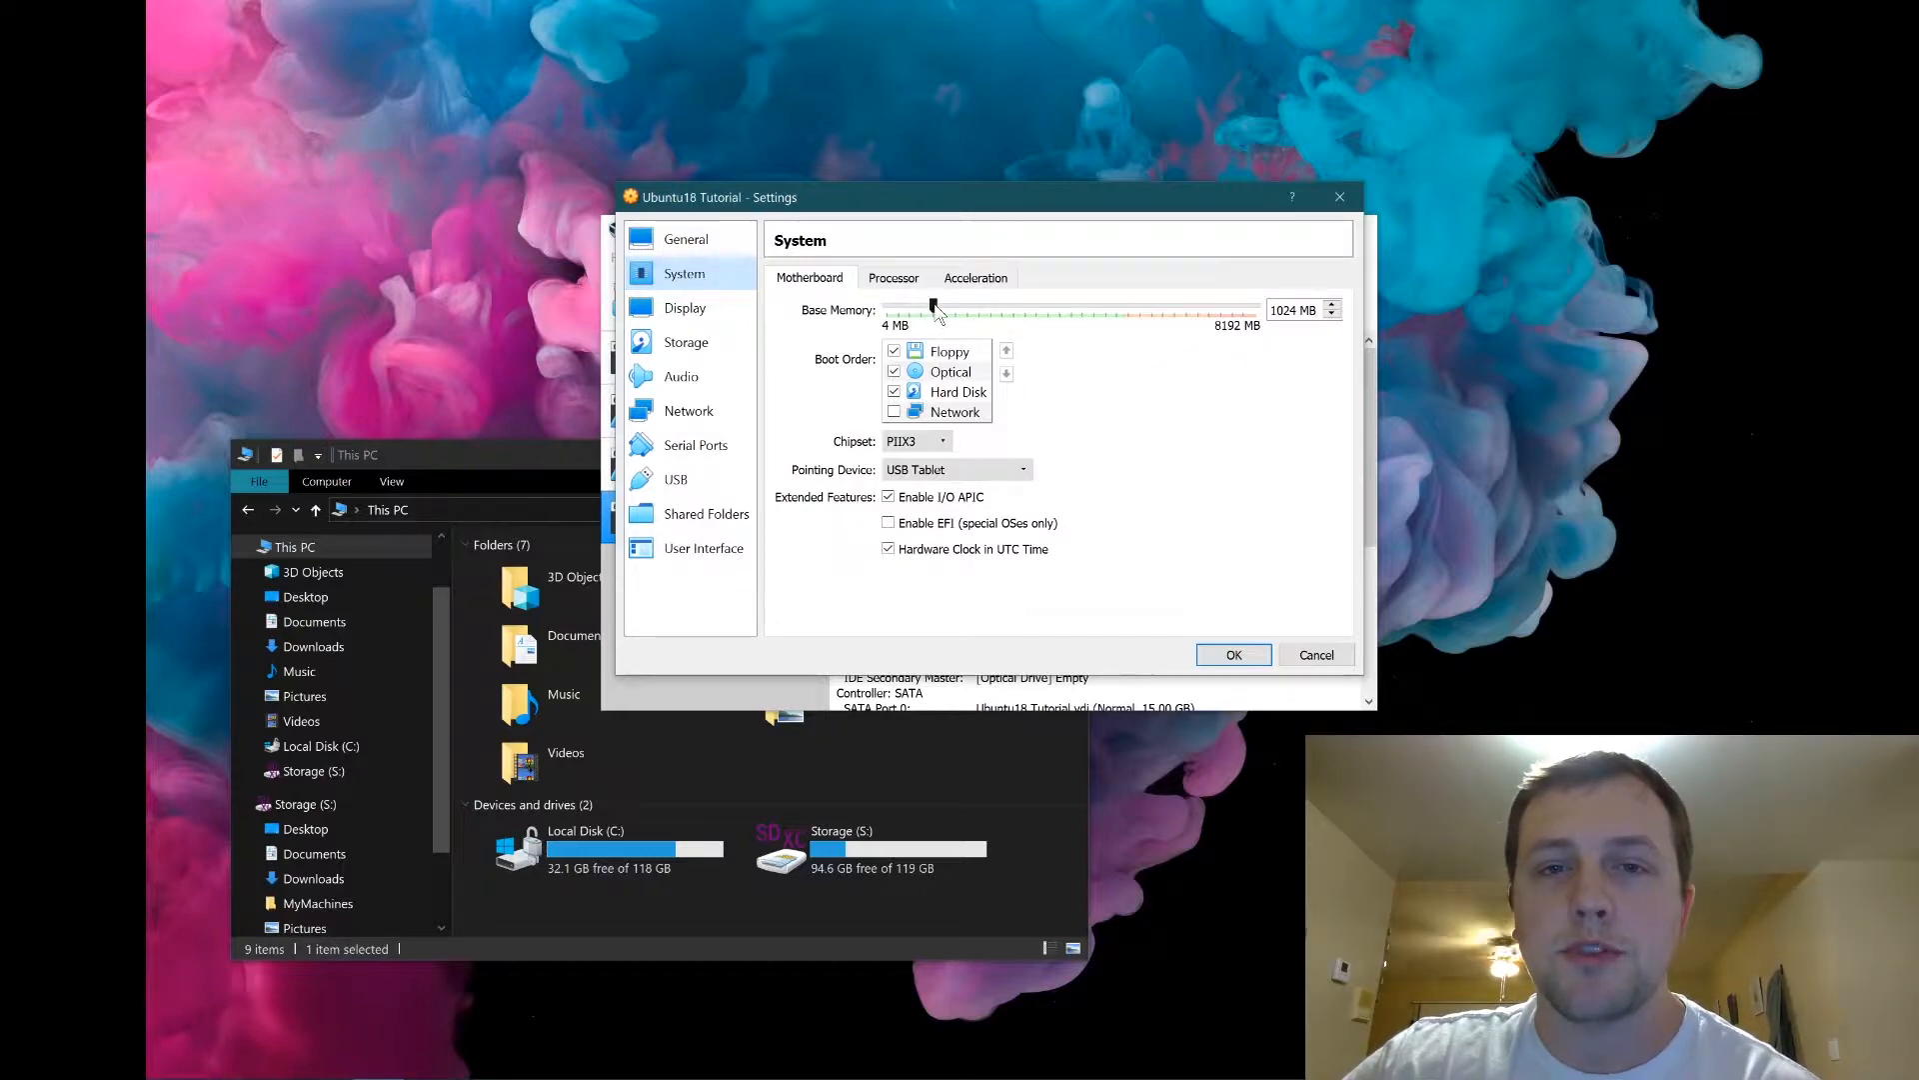
drag(934, 308, 1091, 309)
drag(1123, 378, 1127, 378)
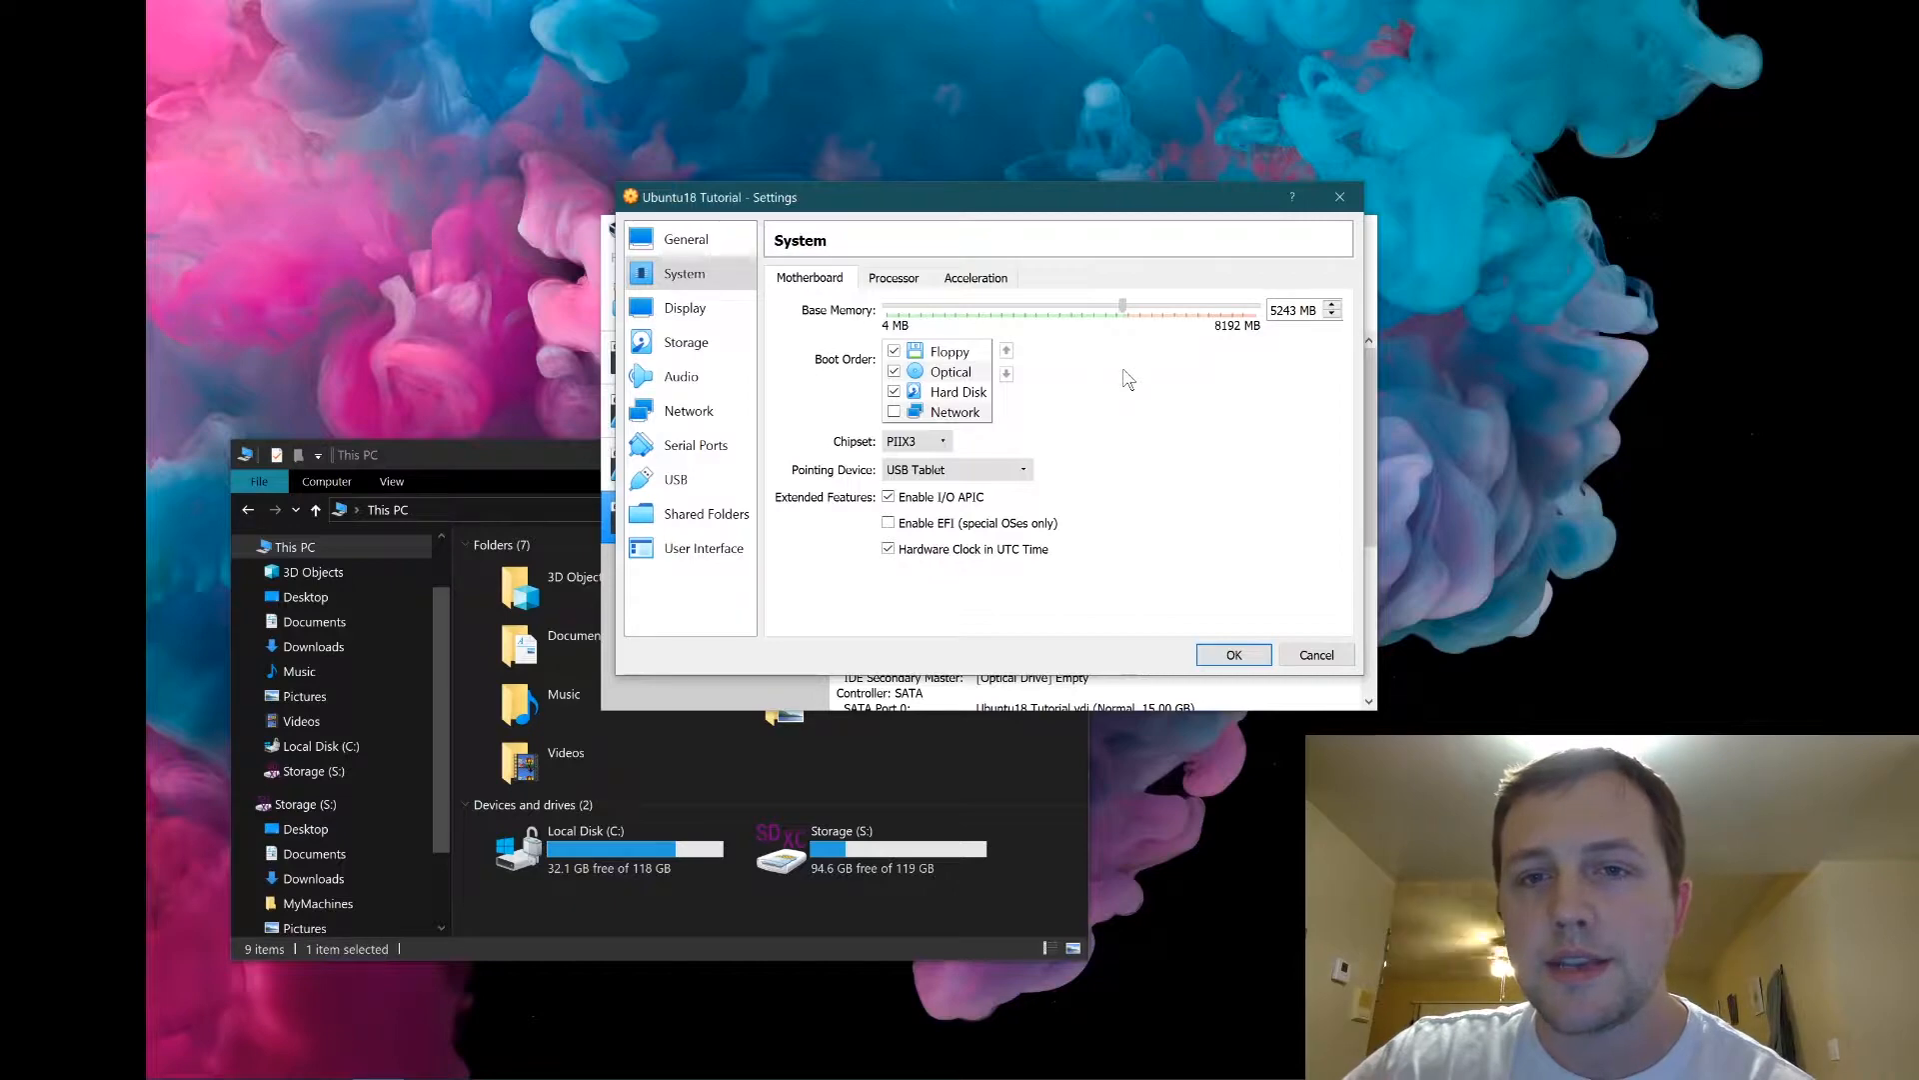
drag(1128, 378, 1180, 393)
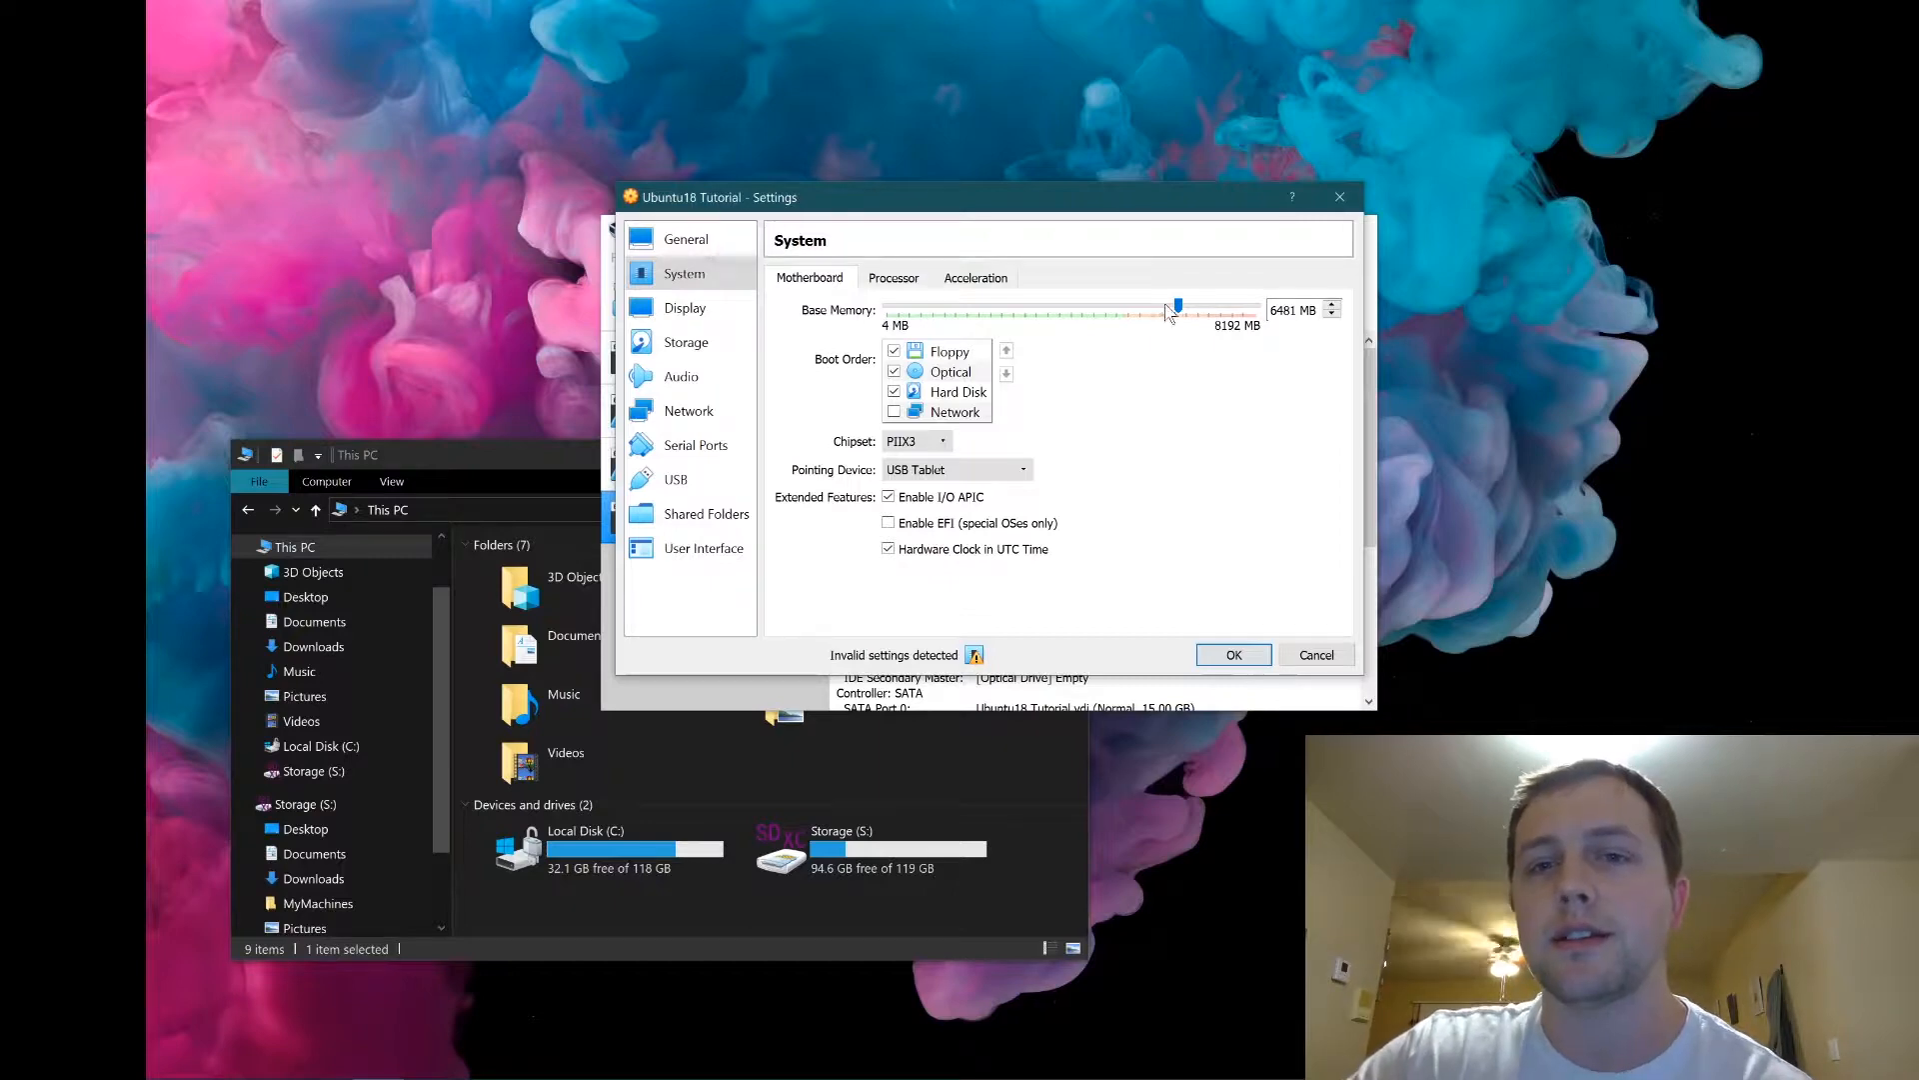
drag(1126, 302, 1152, 306)
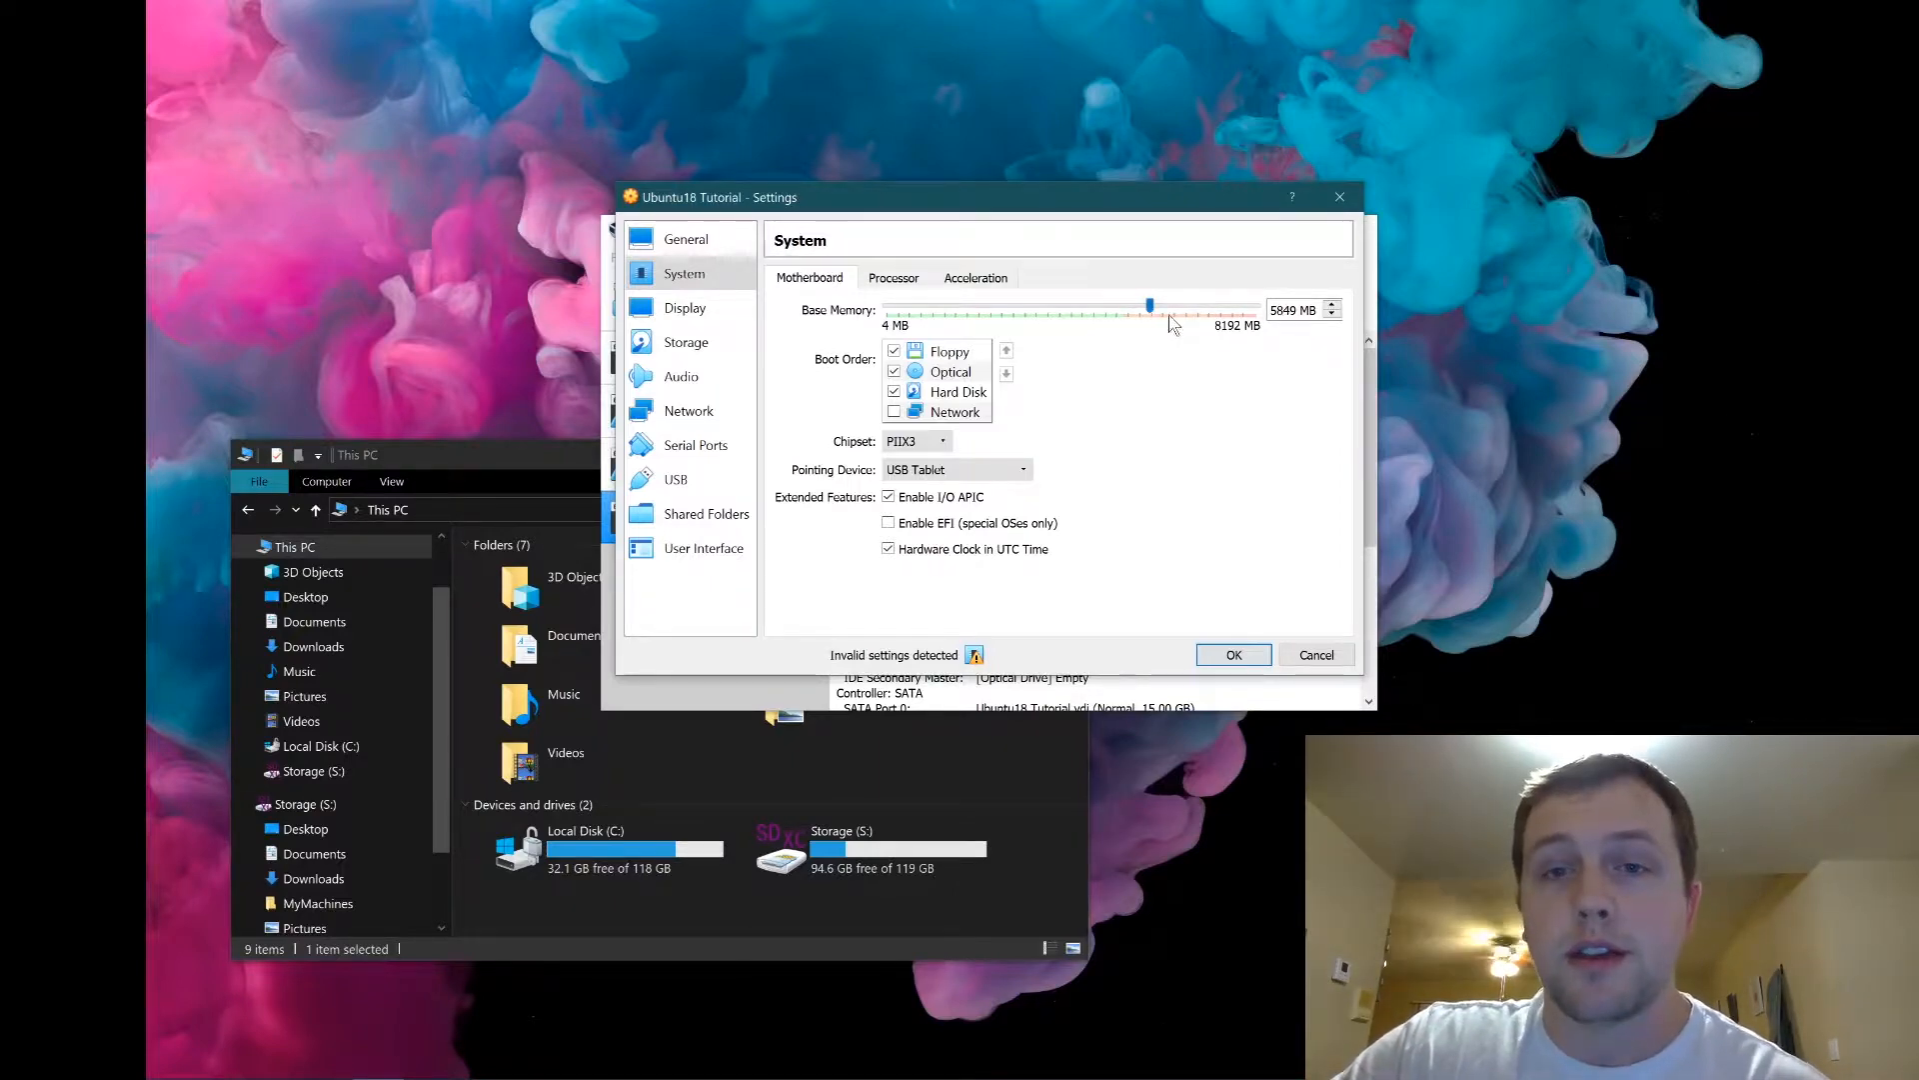
drag(1151, 306, 1070, 308)
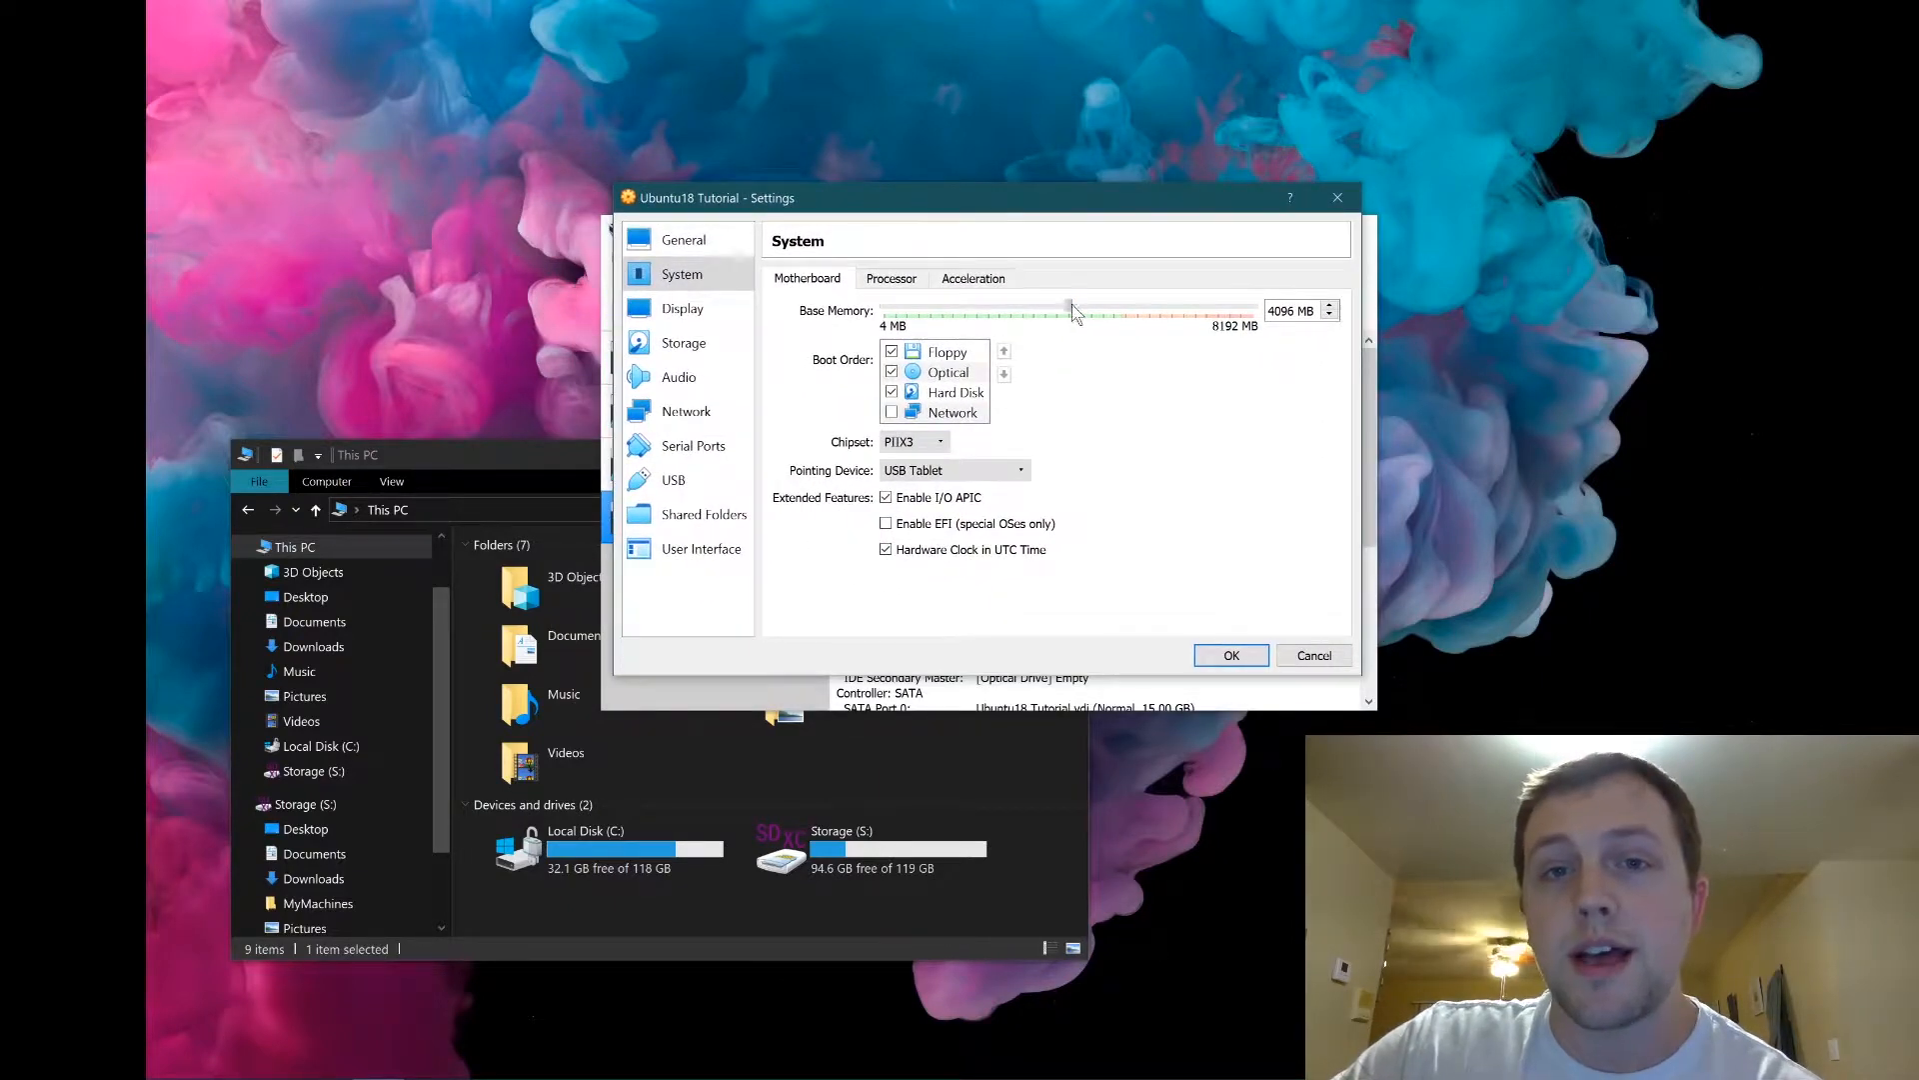
drag(1073, 343, 1062, 344)
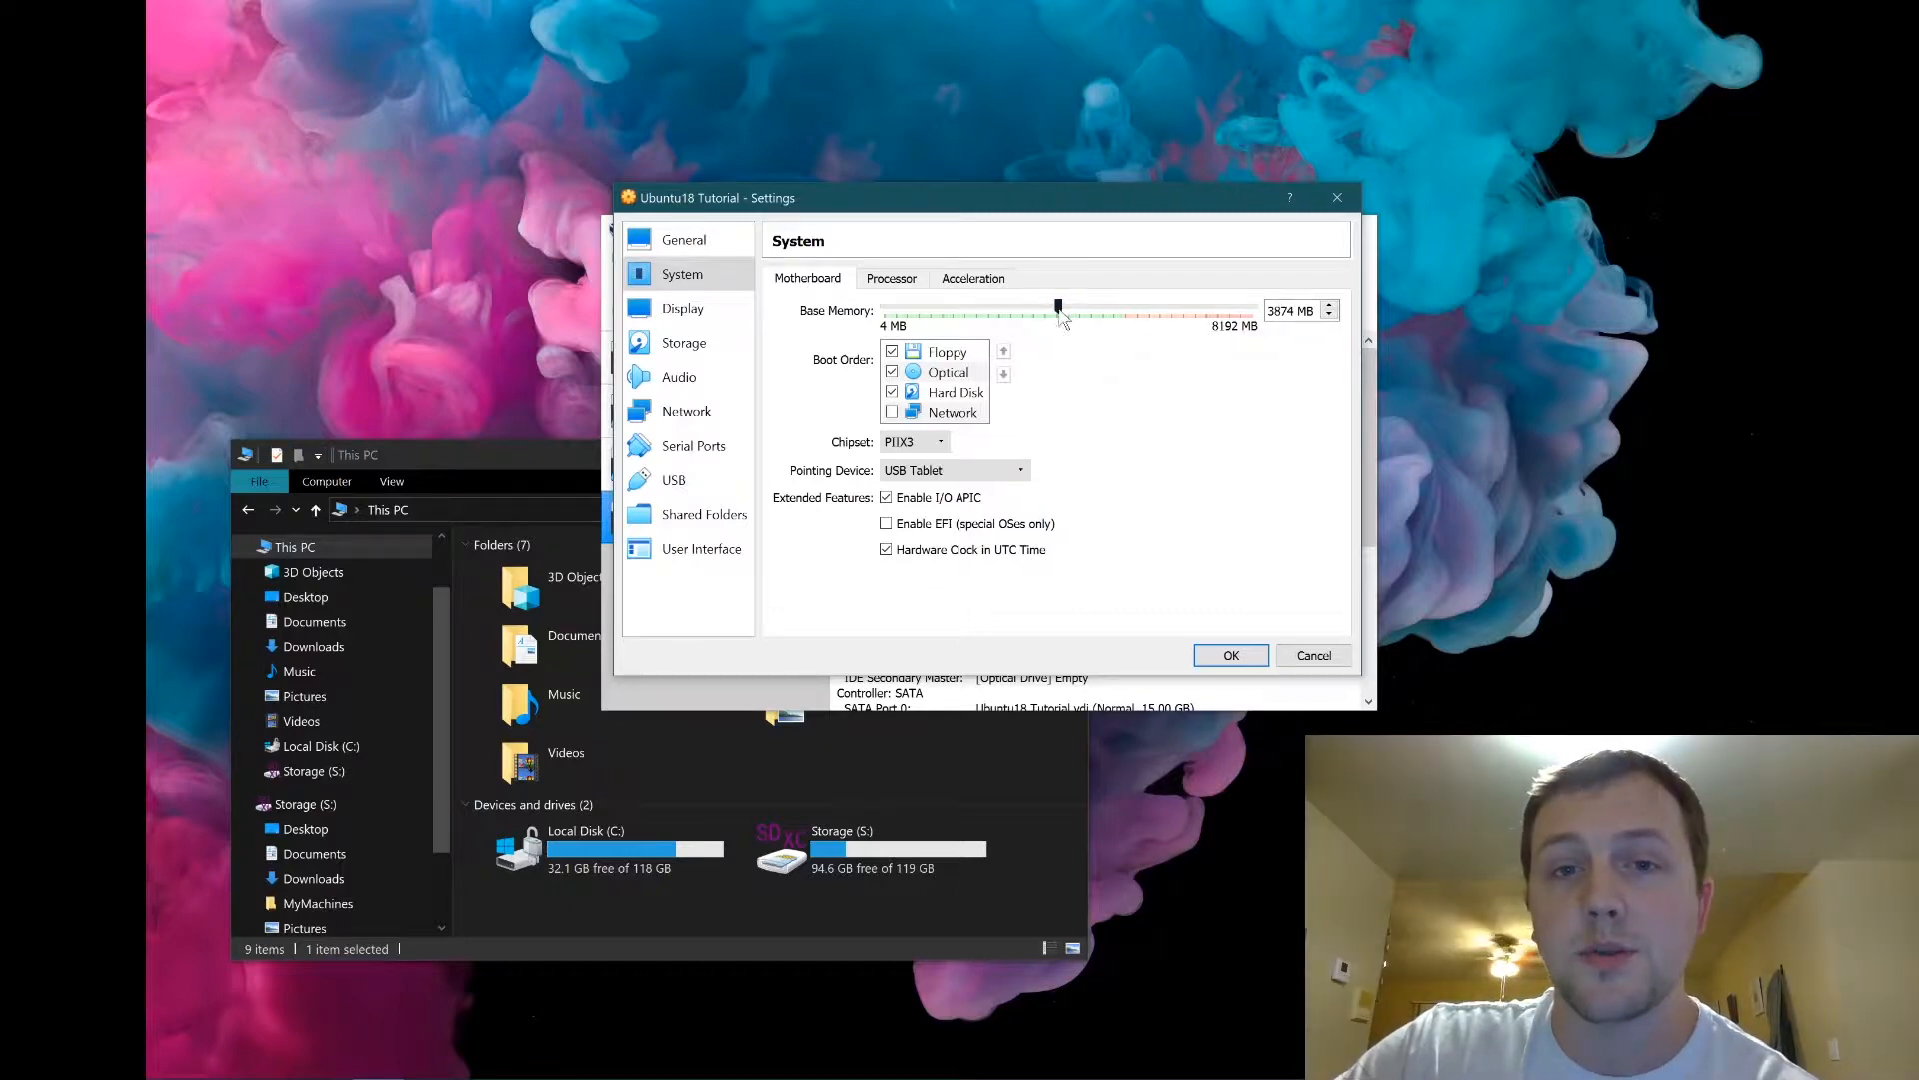
drag(1057, 308, 1123, 350)
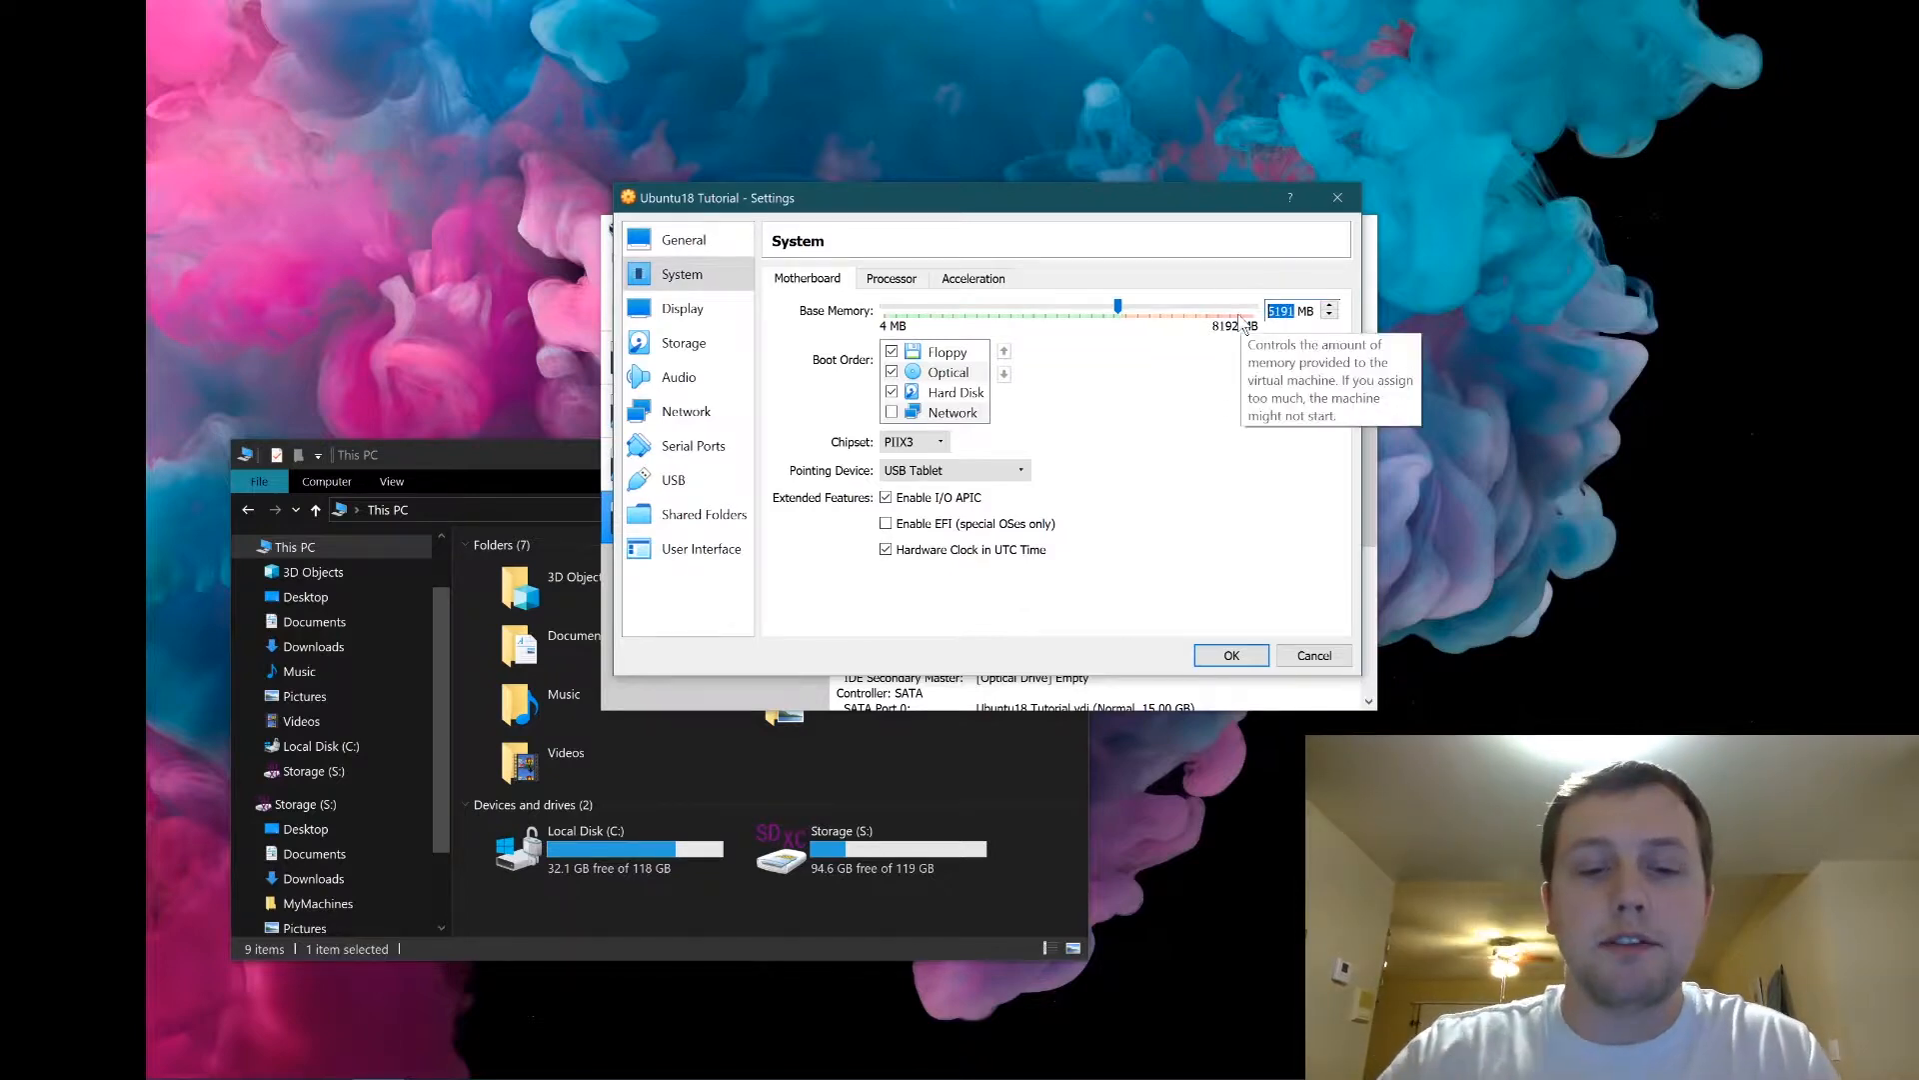
text(4096)
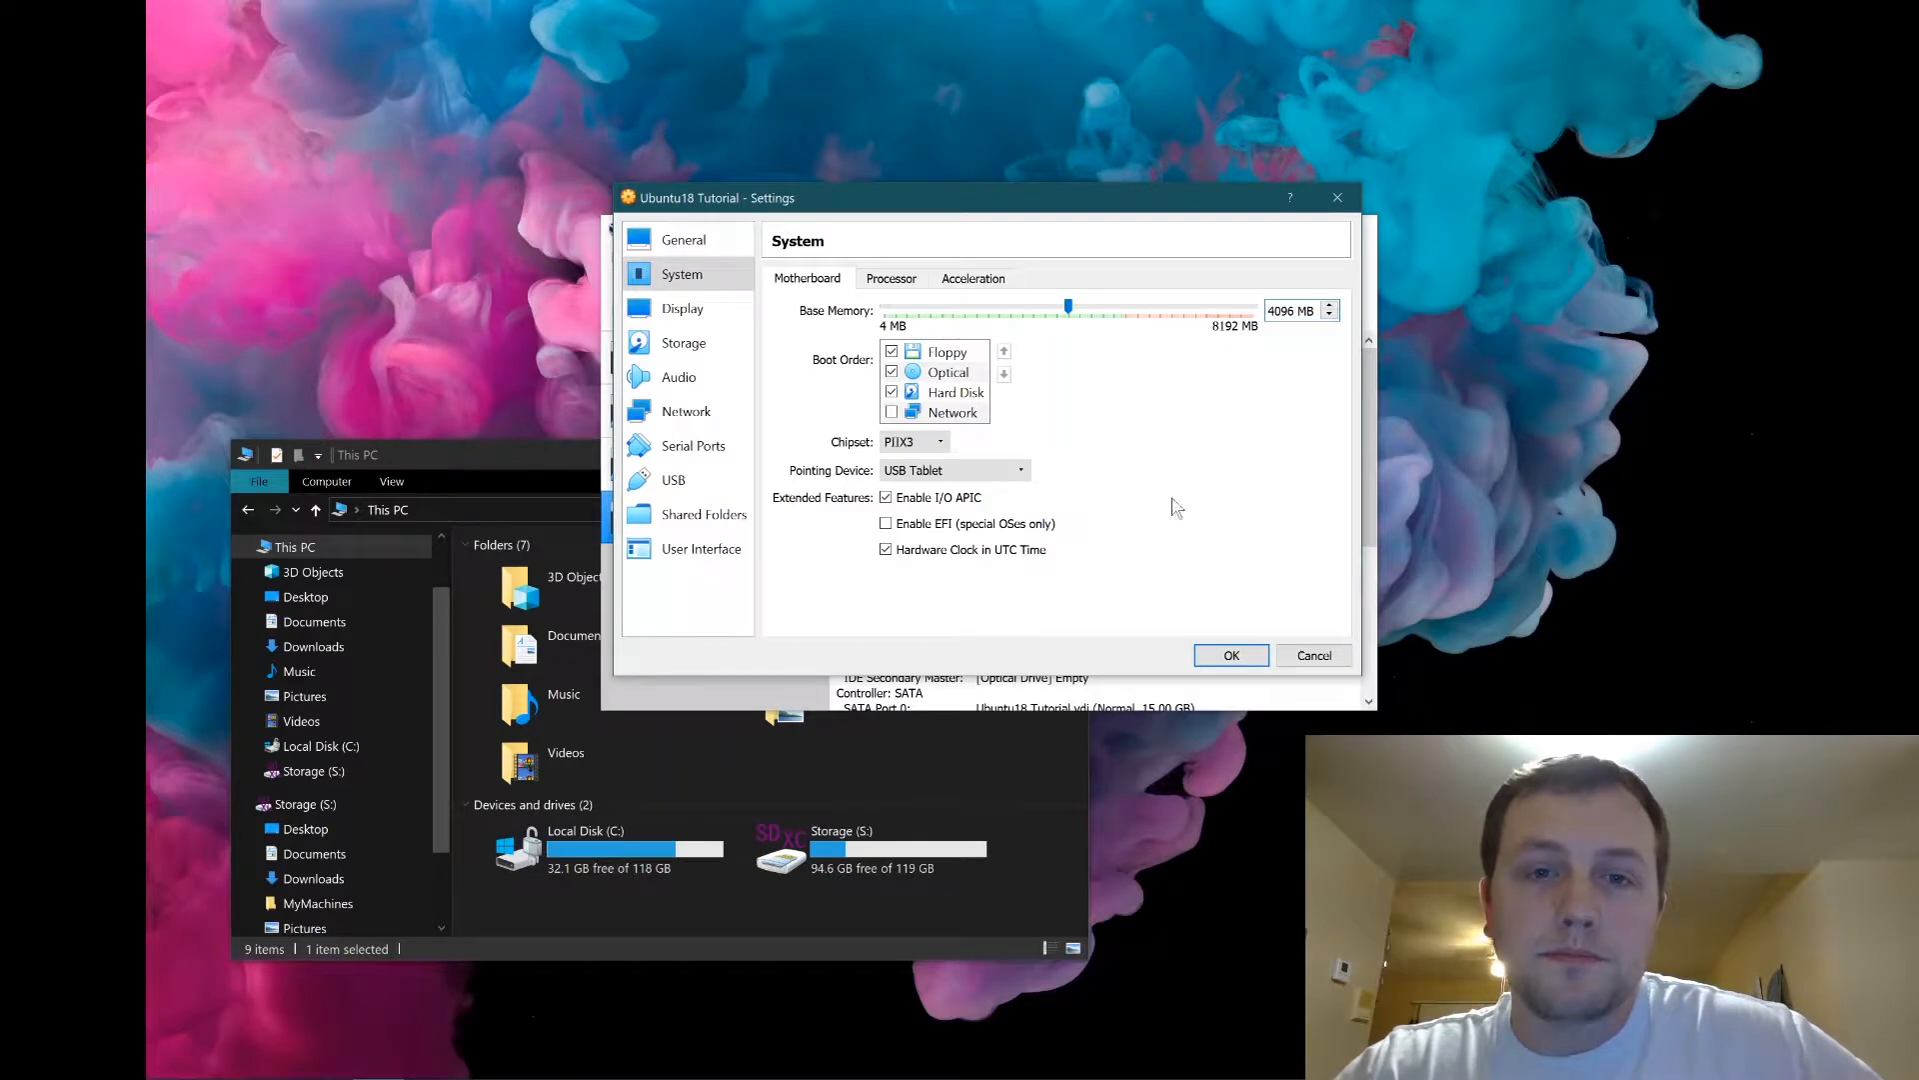
Remove Floppy from the boot order and give the VM 4 processors.
click(891, 352)
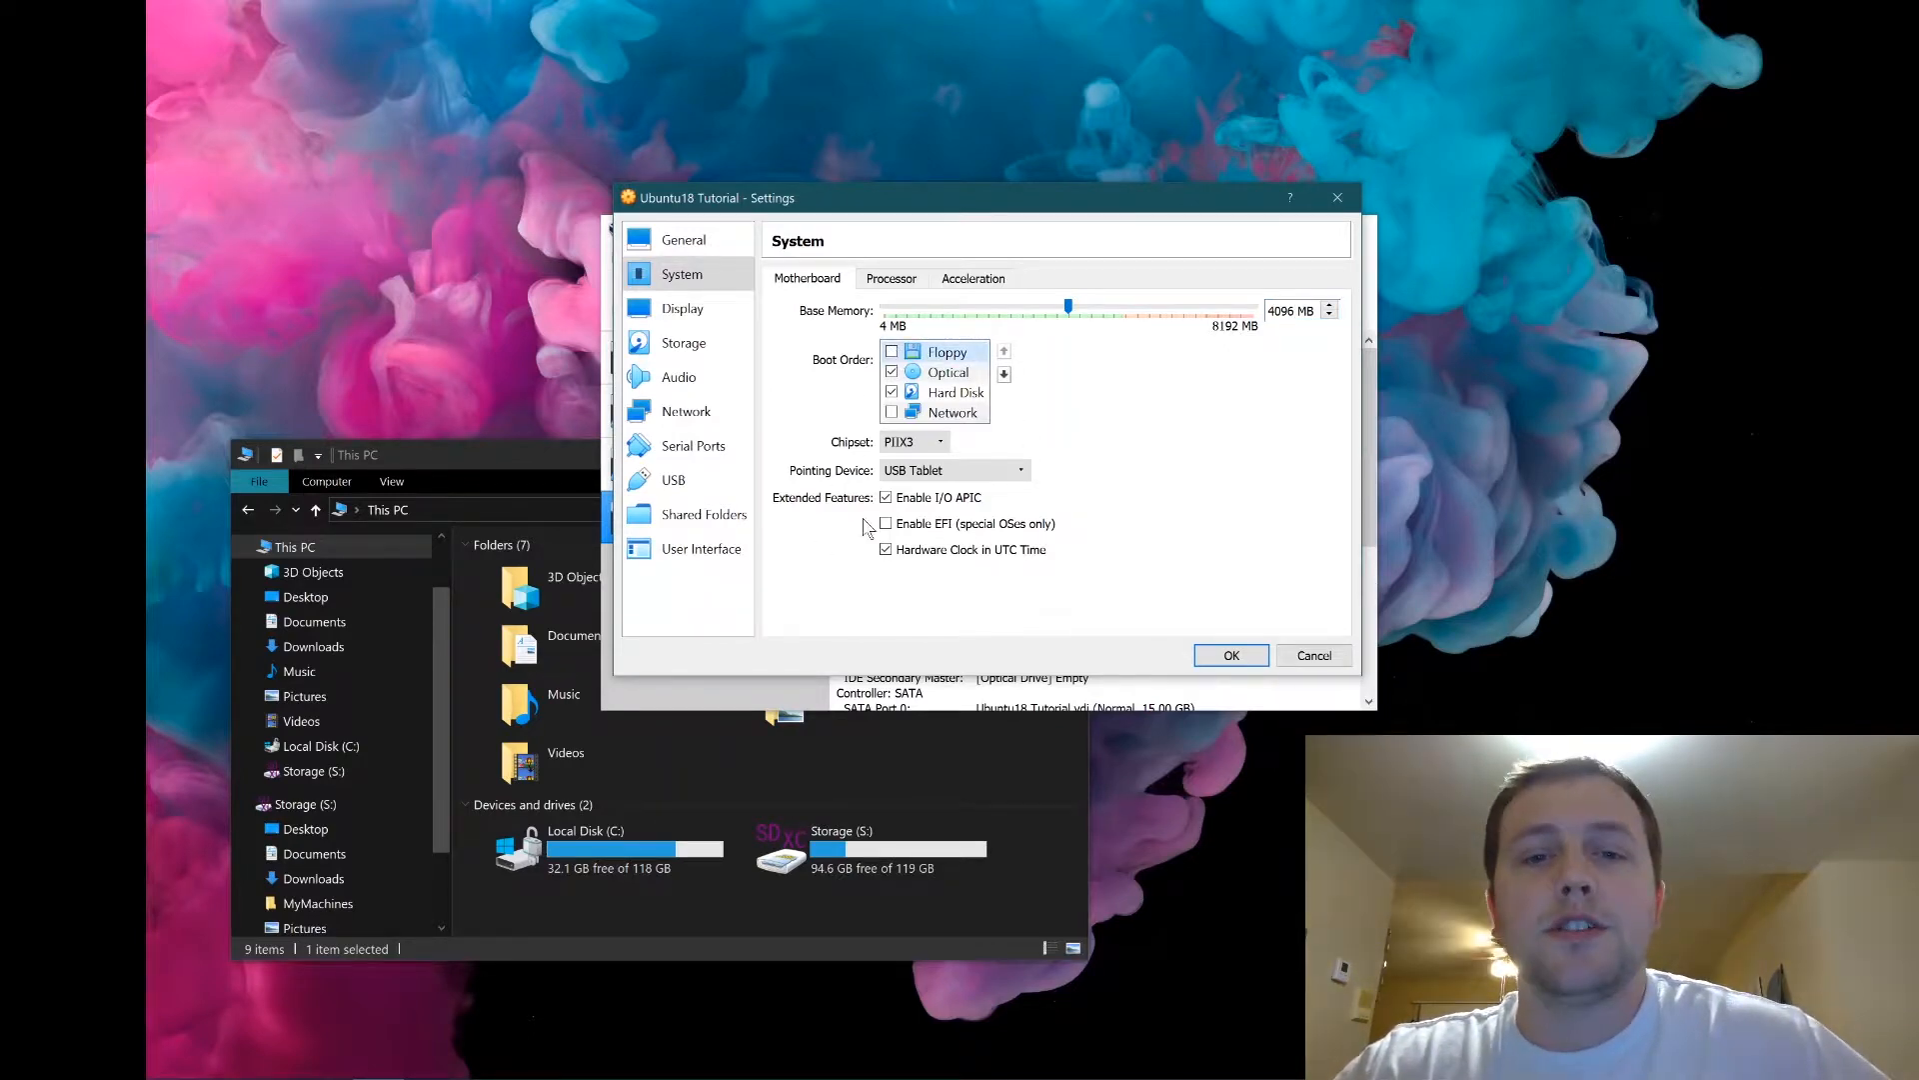
click(891, 278)
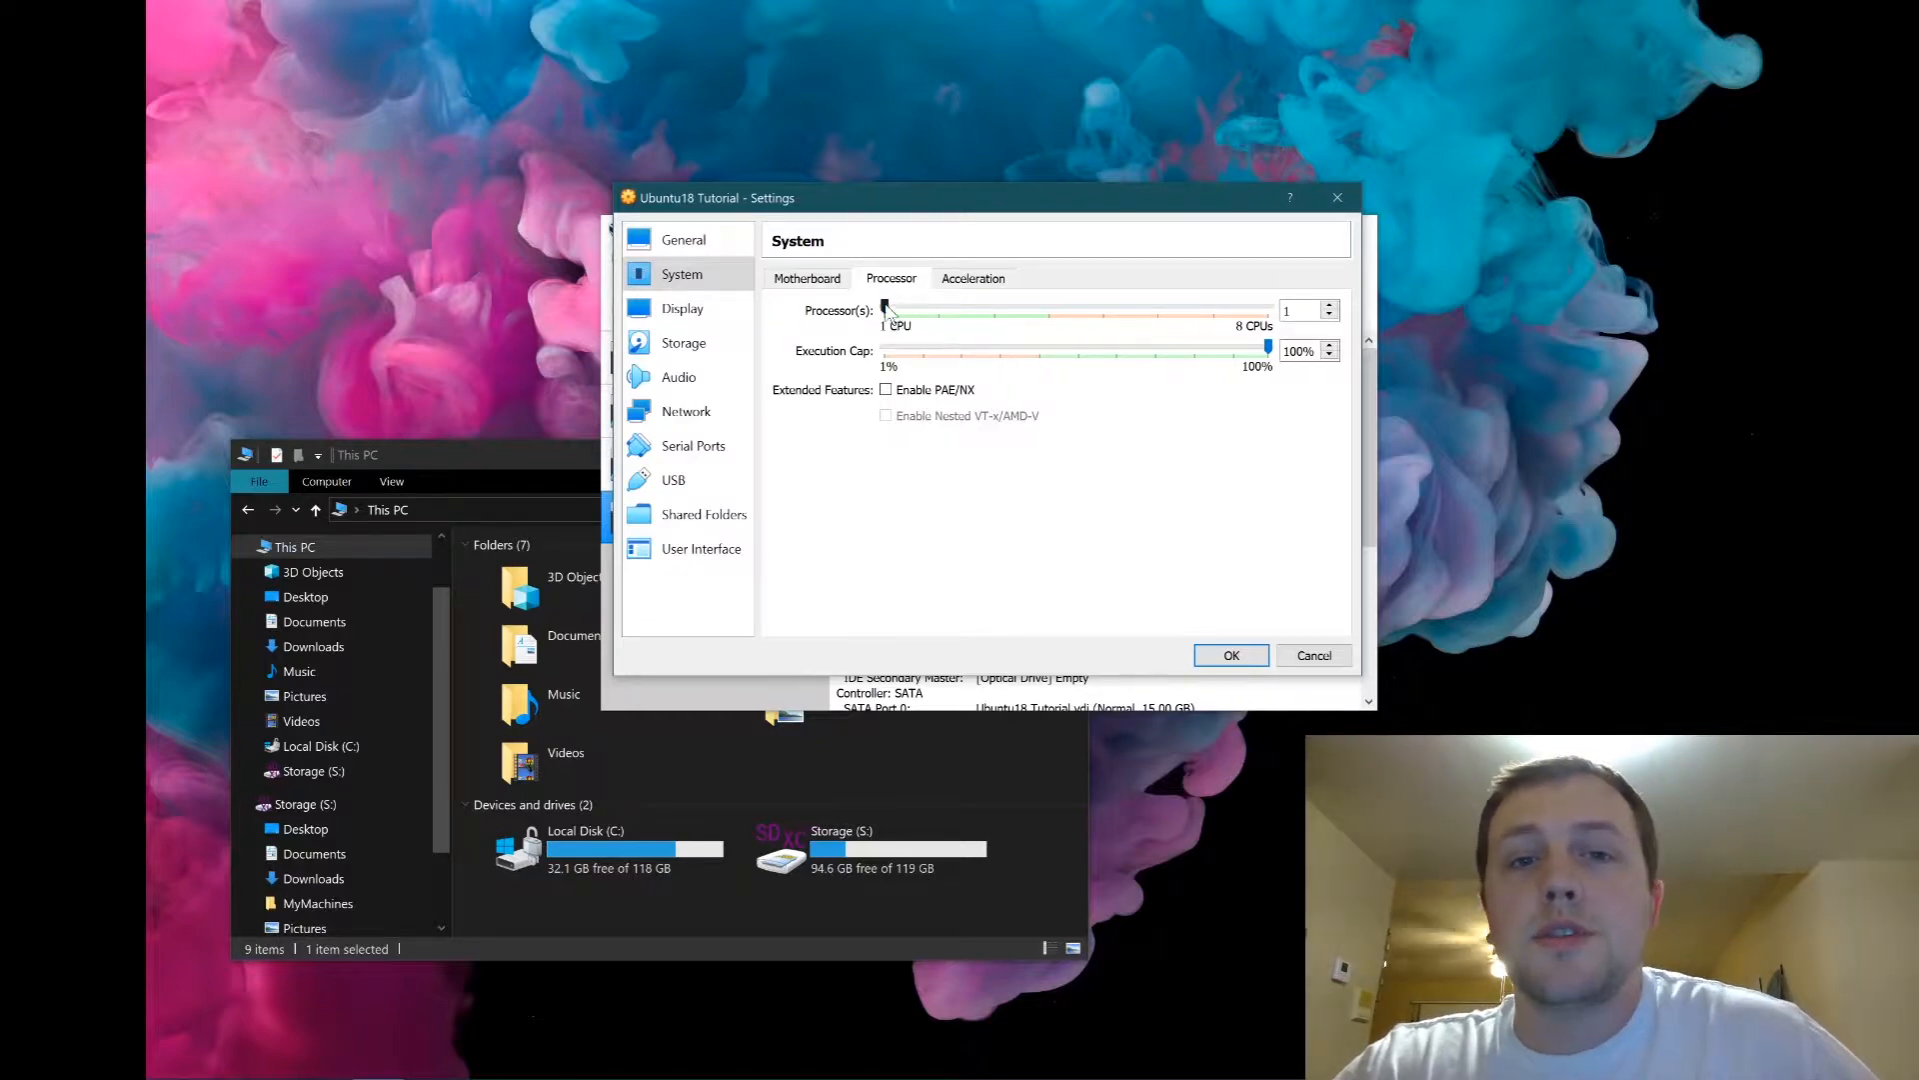
drag(886, 310, 1046, 310)
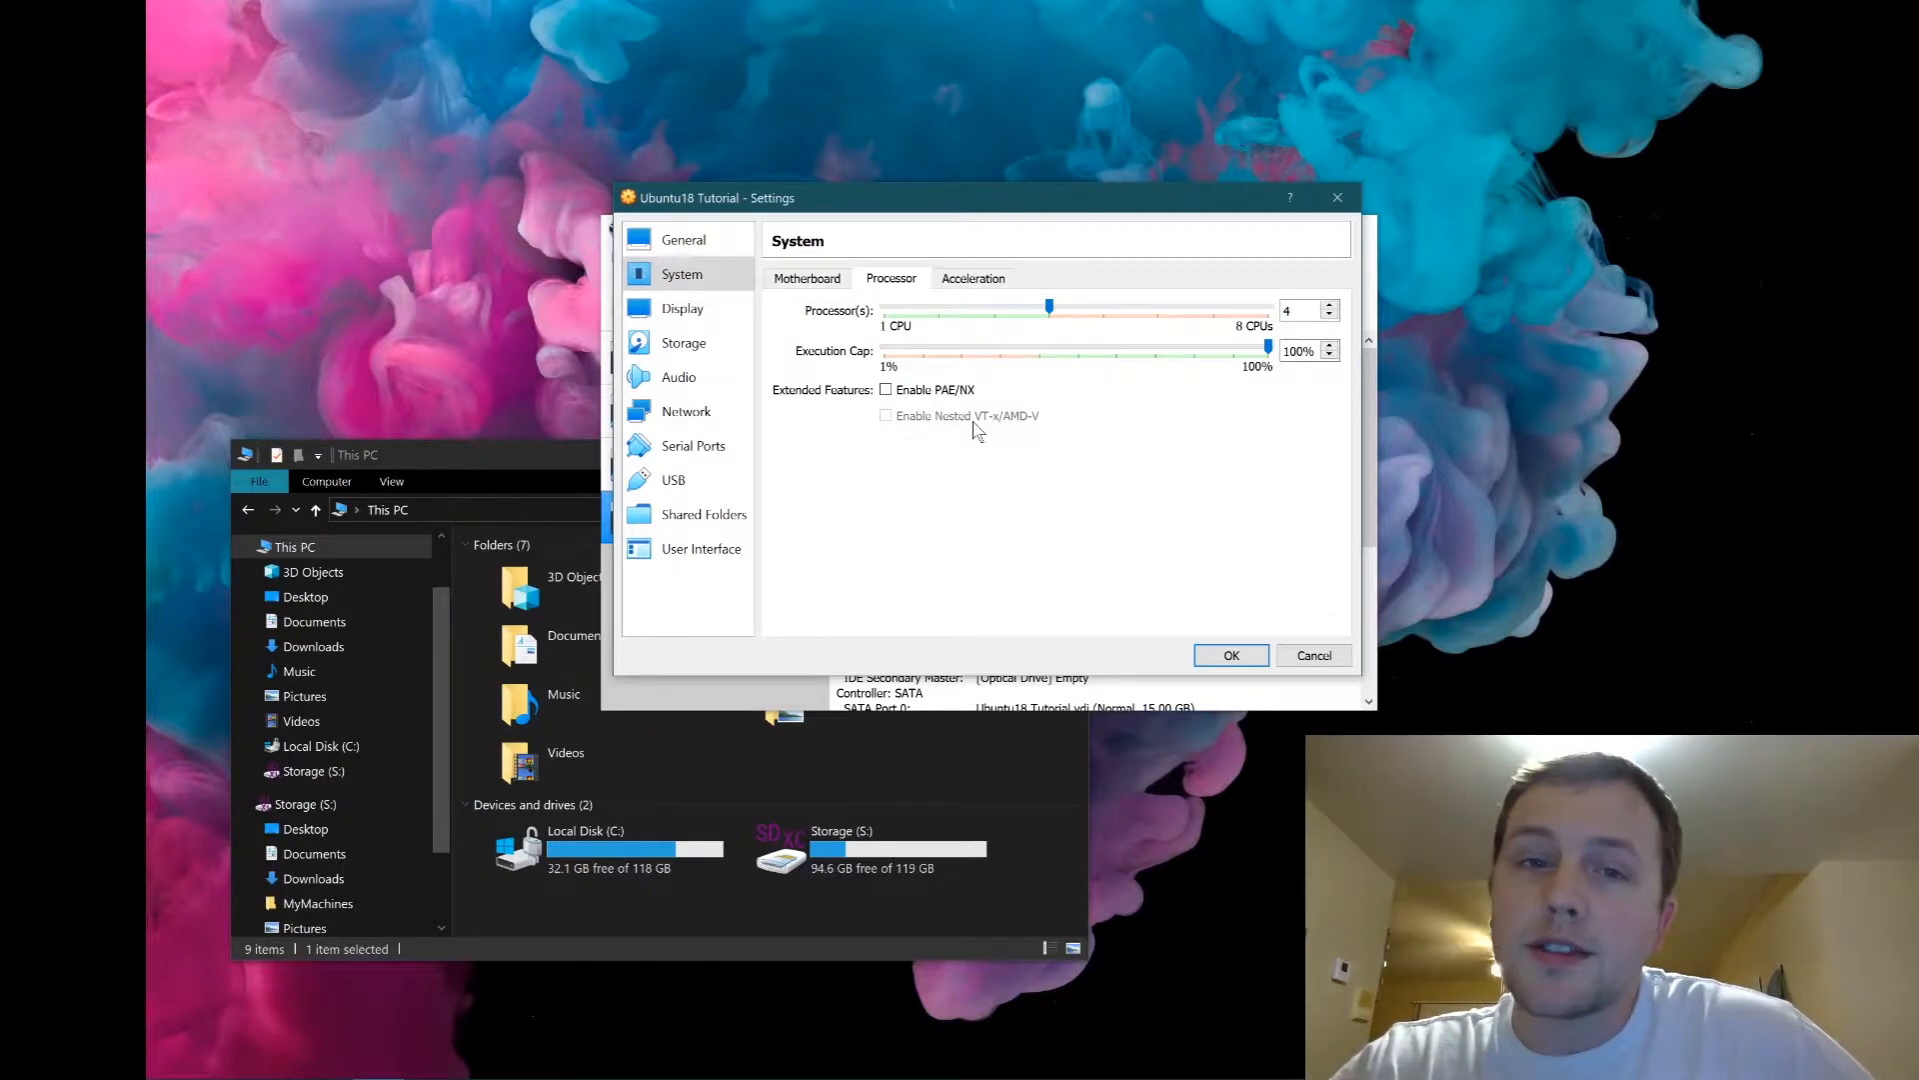
click(957, 289)
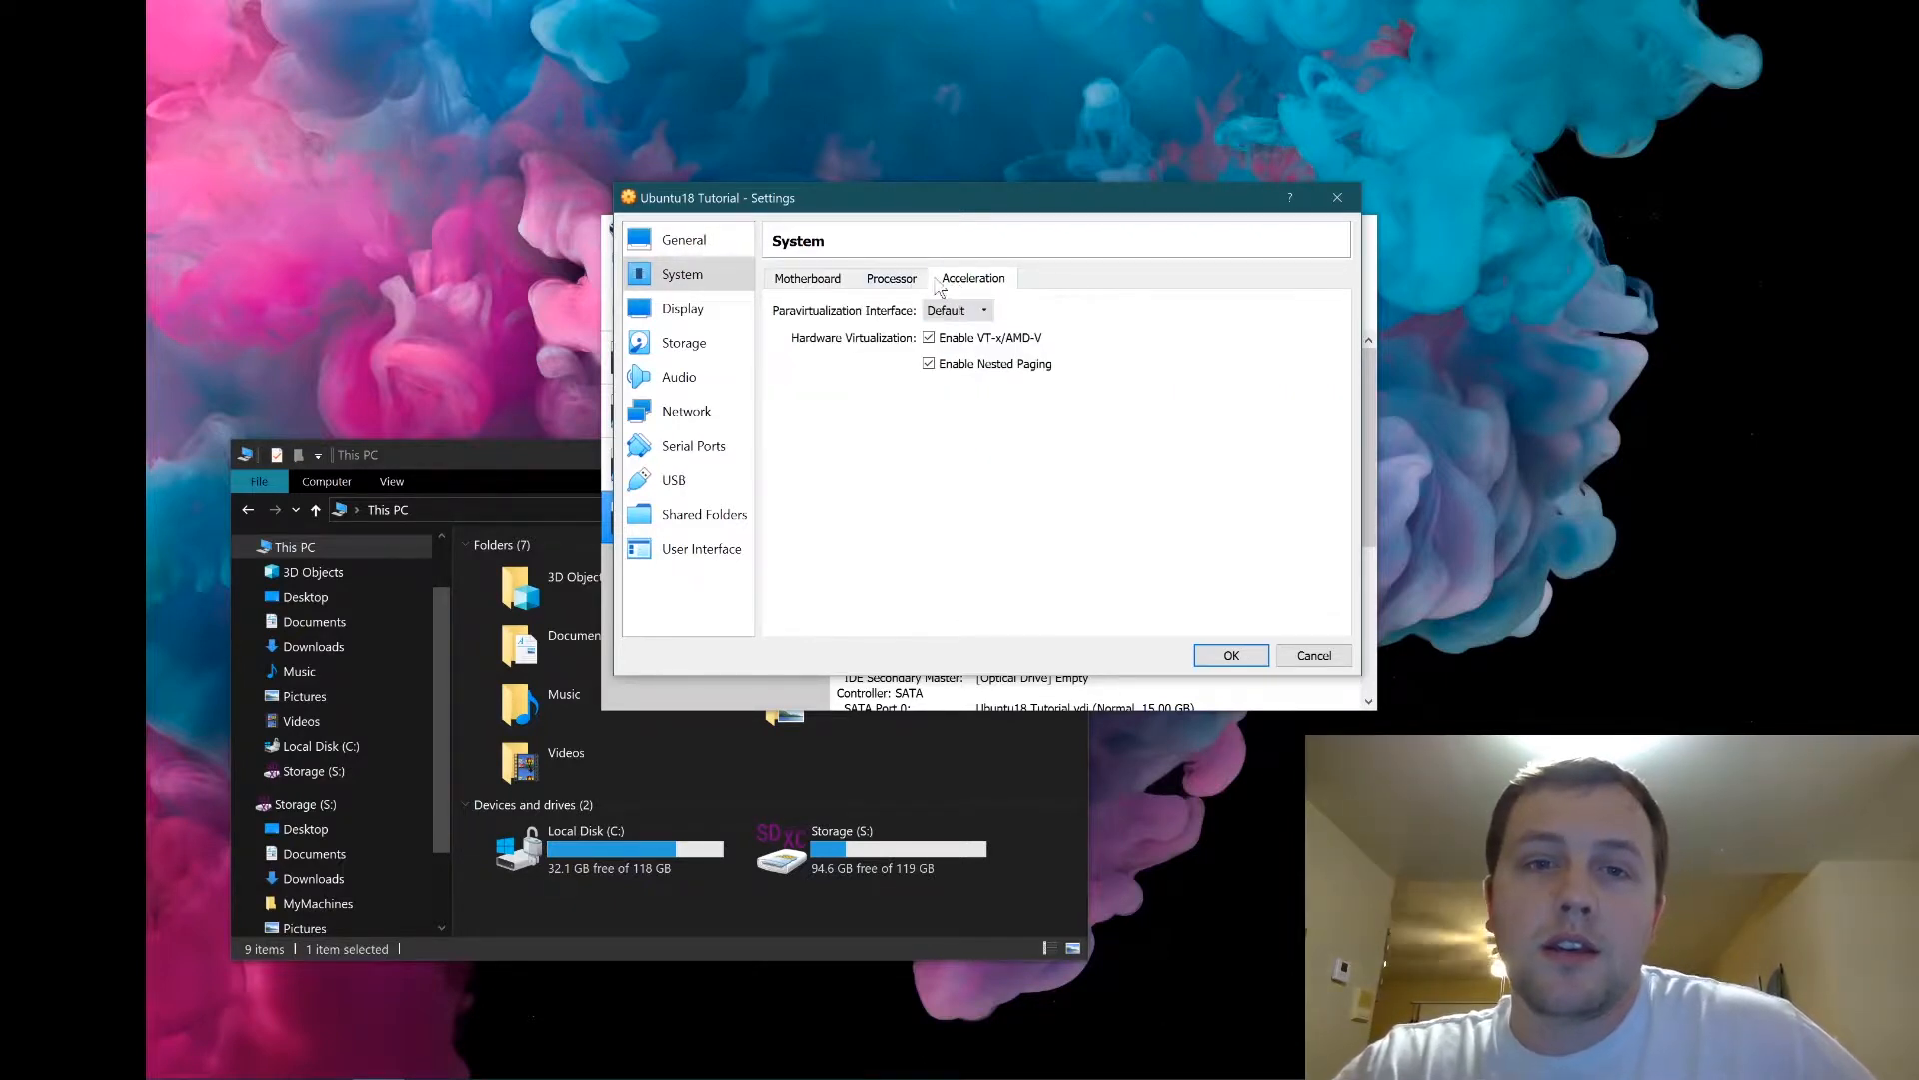
click(684, 314)
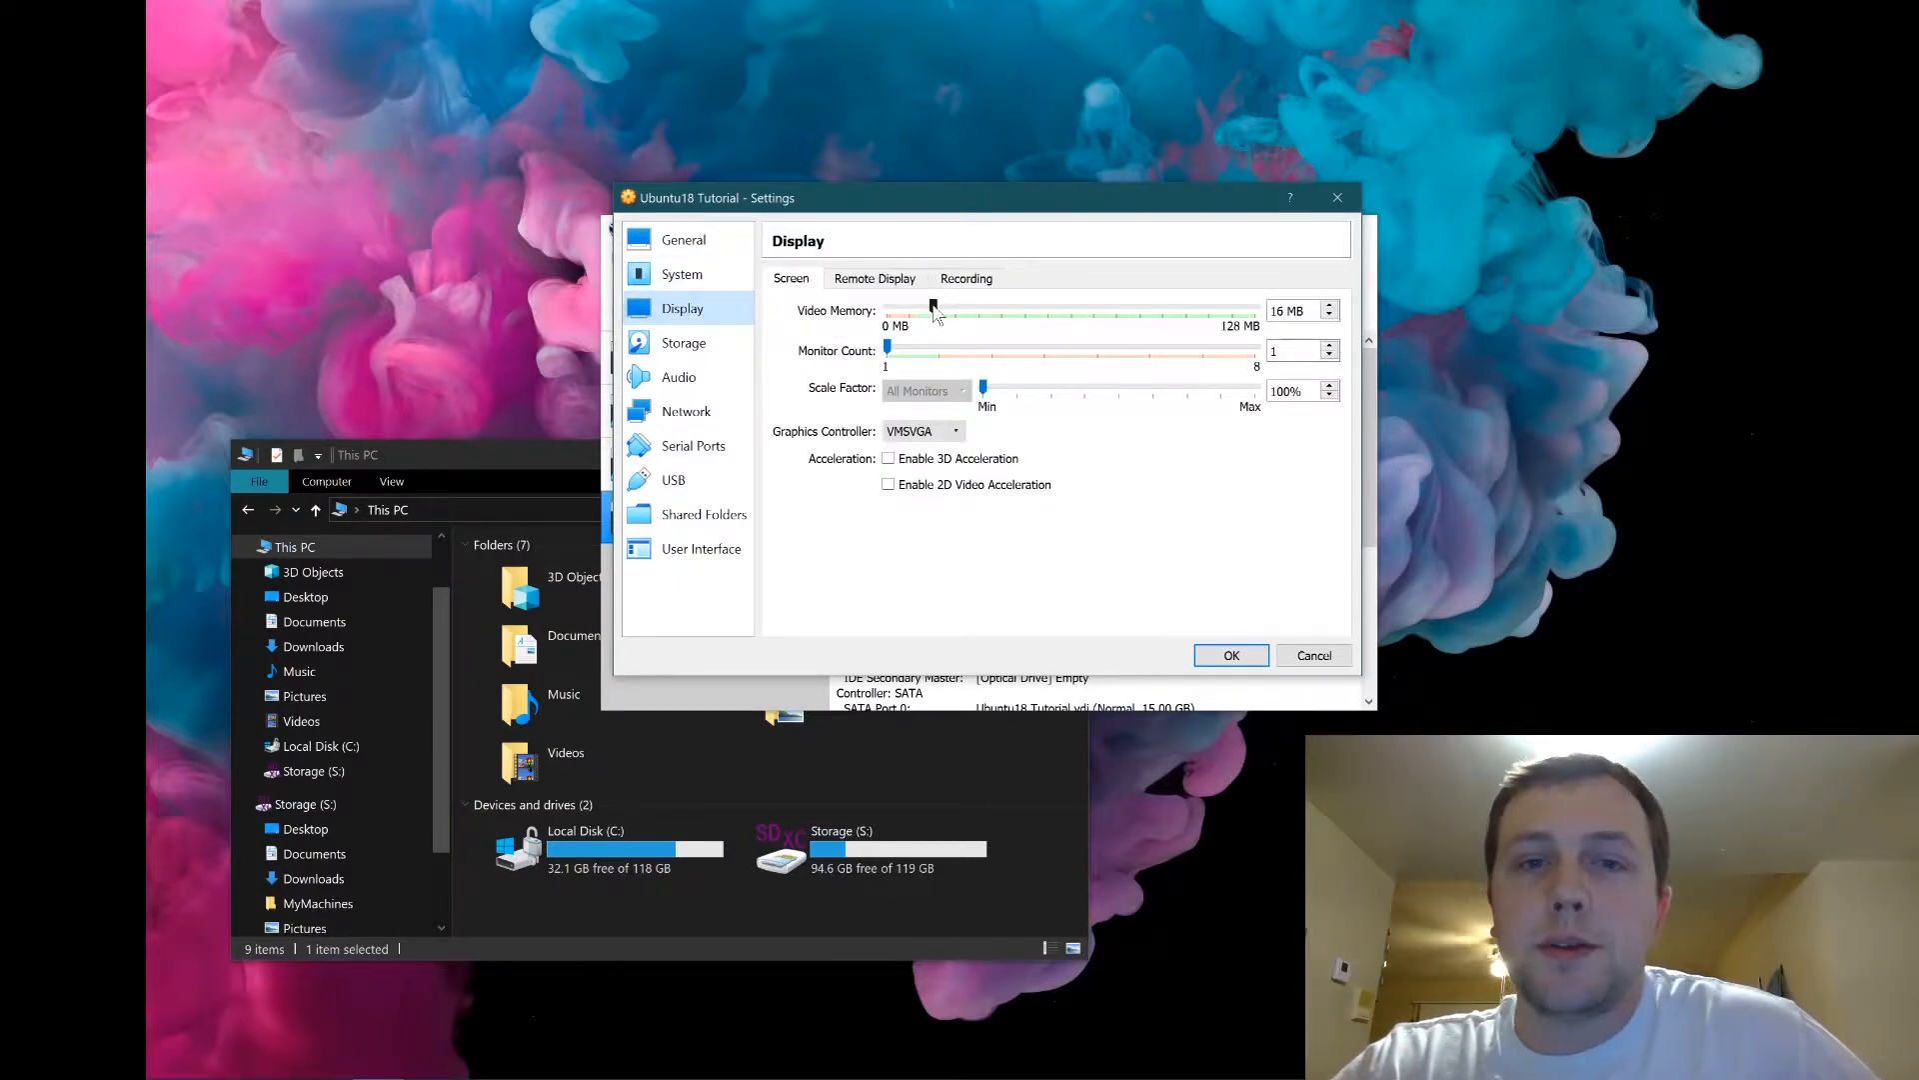
Set video memory to 128 MB and look over the Remote Display and Recording tabs.
drag(935, 313, 1418, 368)
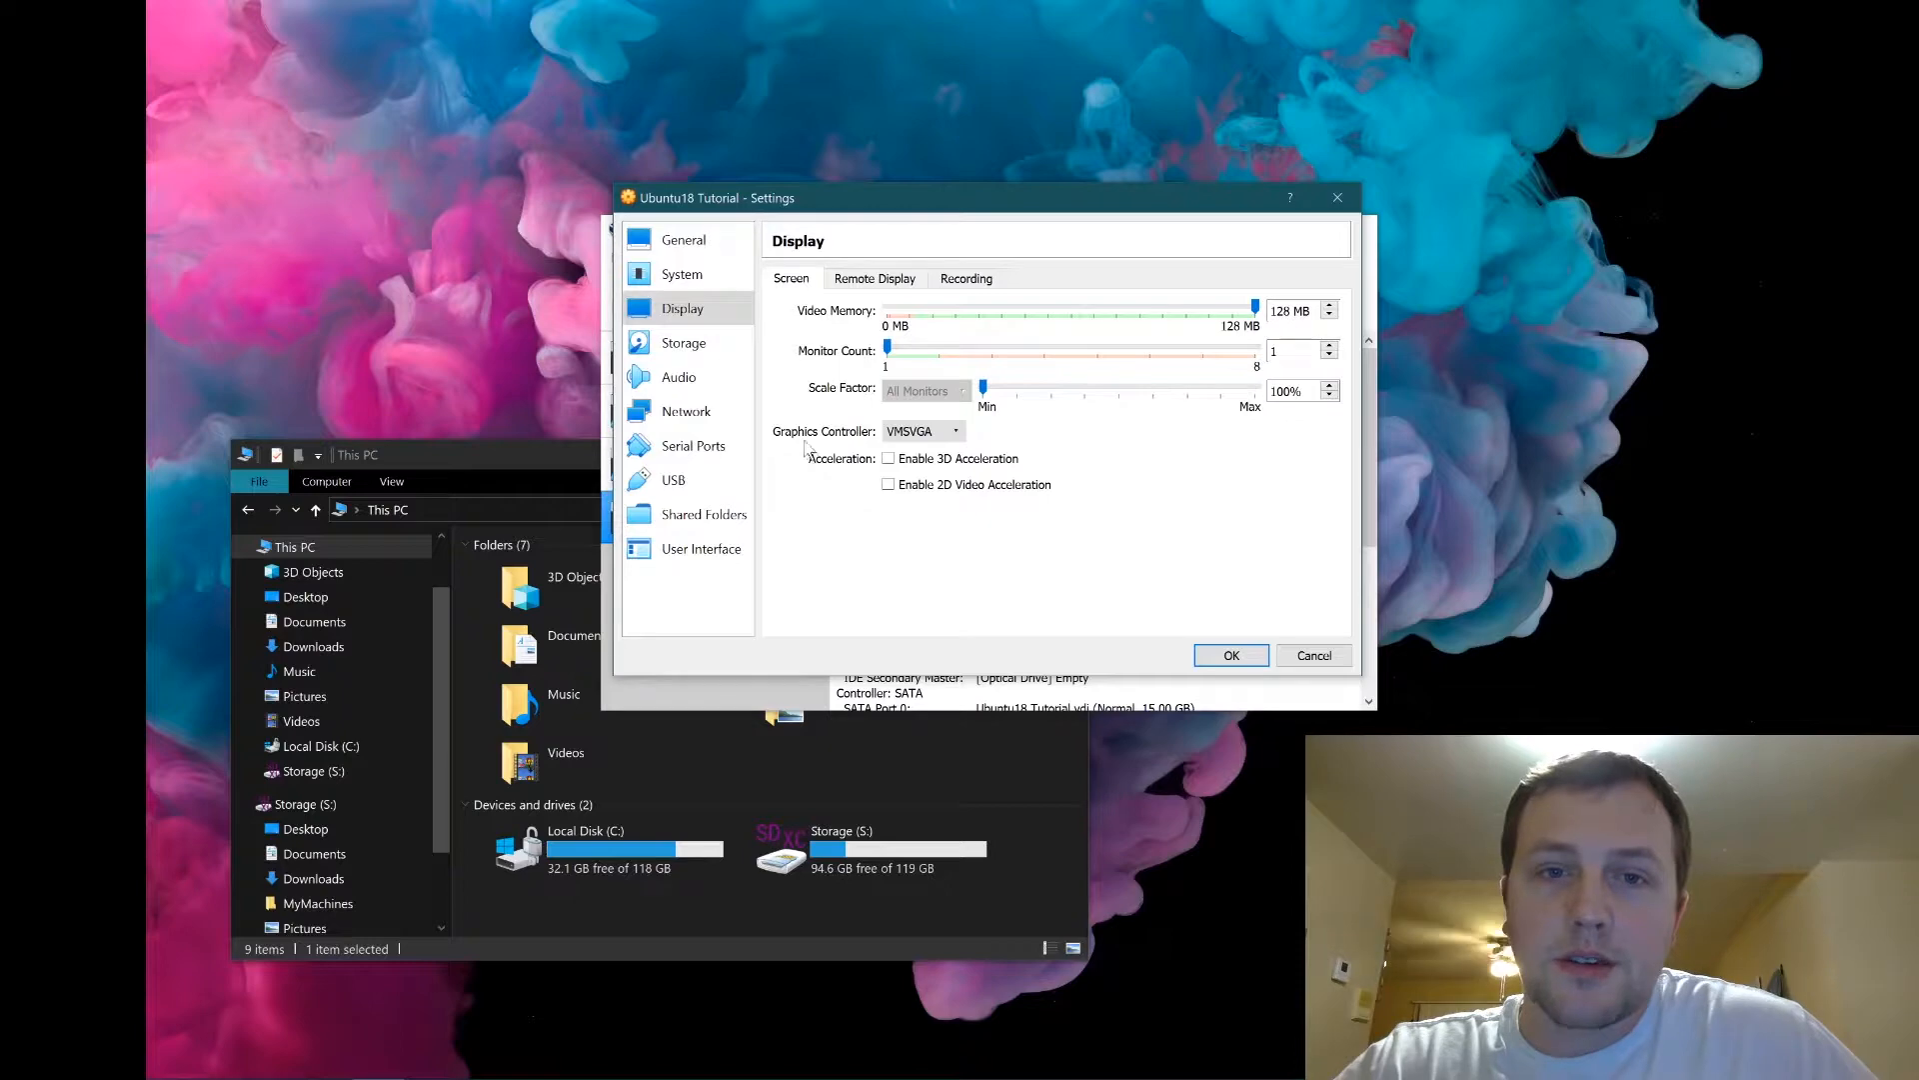
click(855, 278)
click(966, 279)
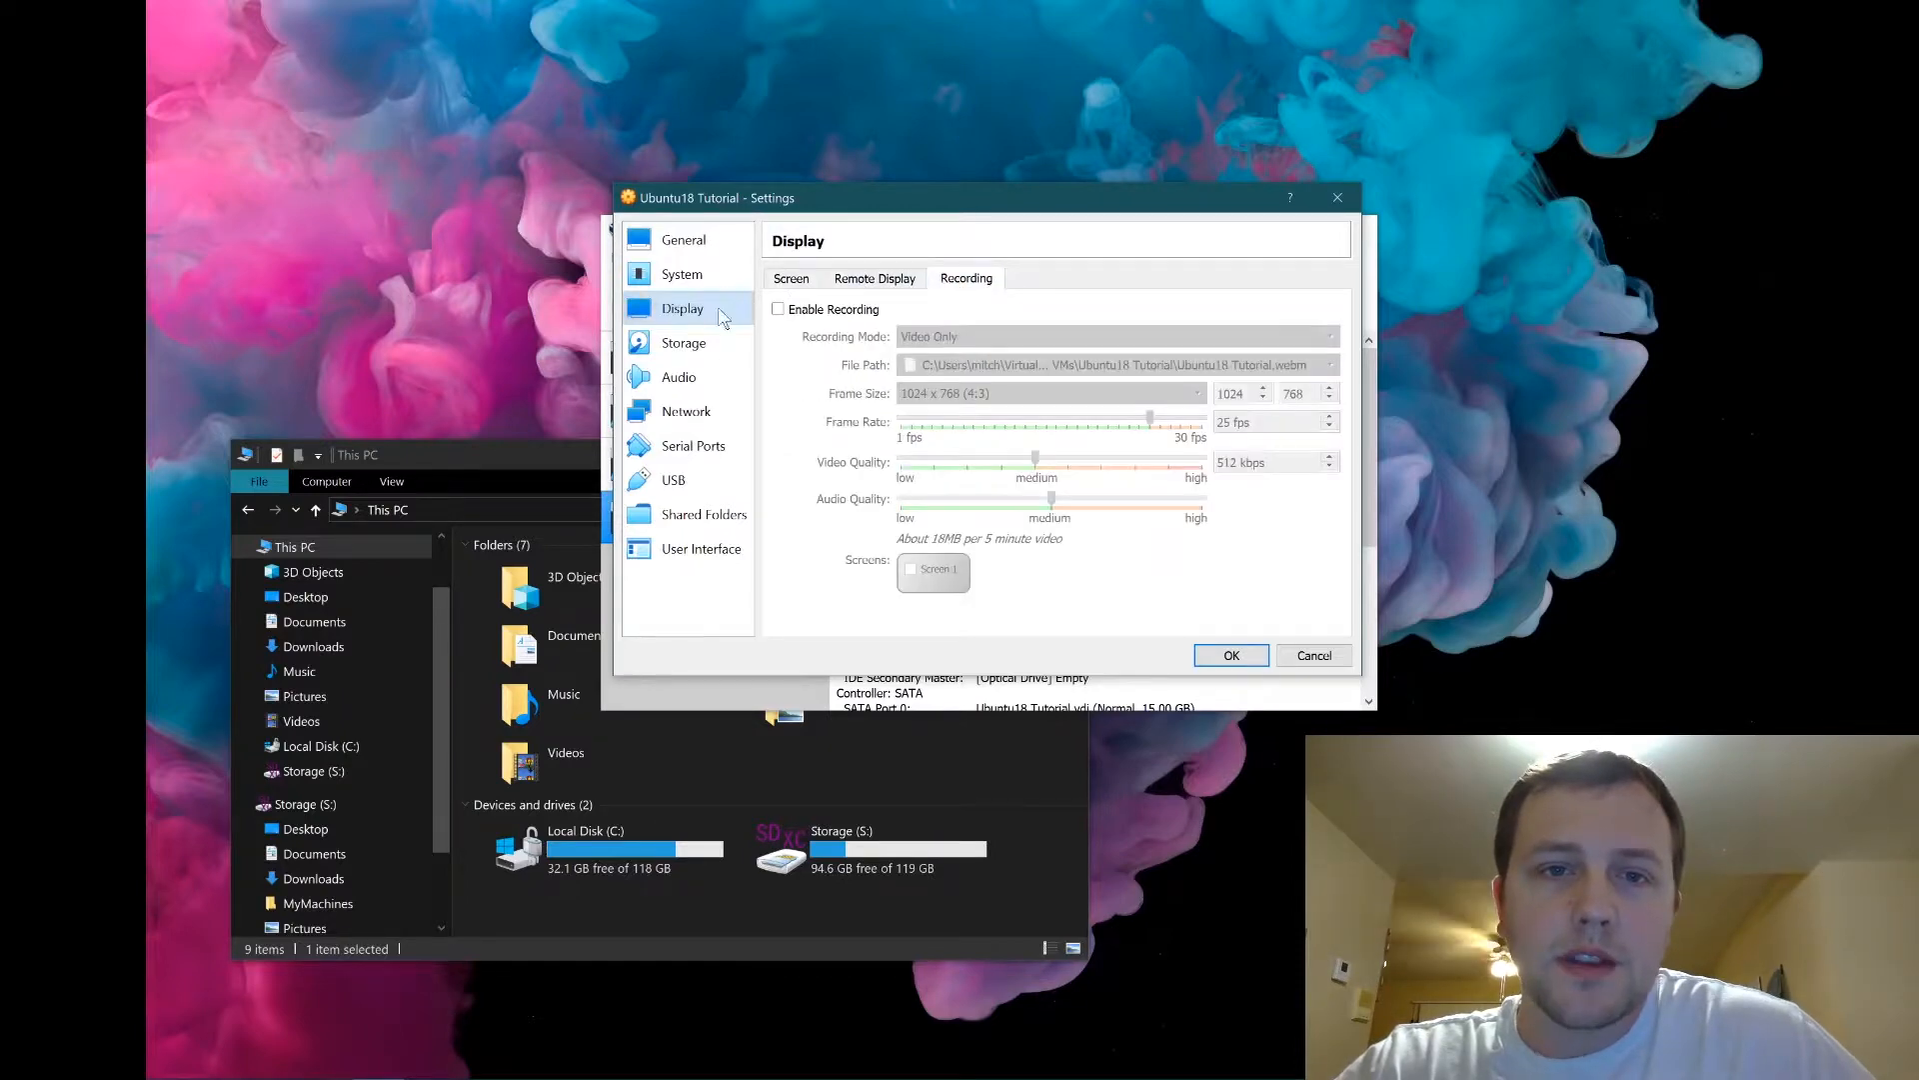
click(670, 347)
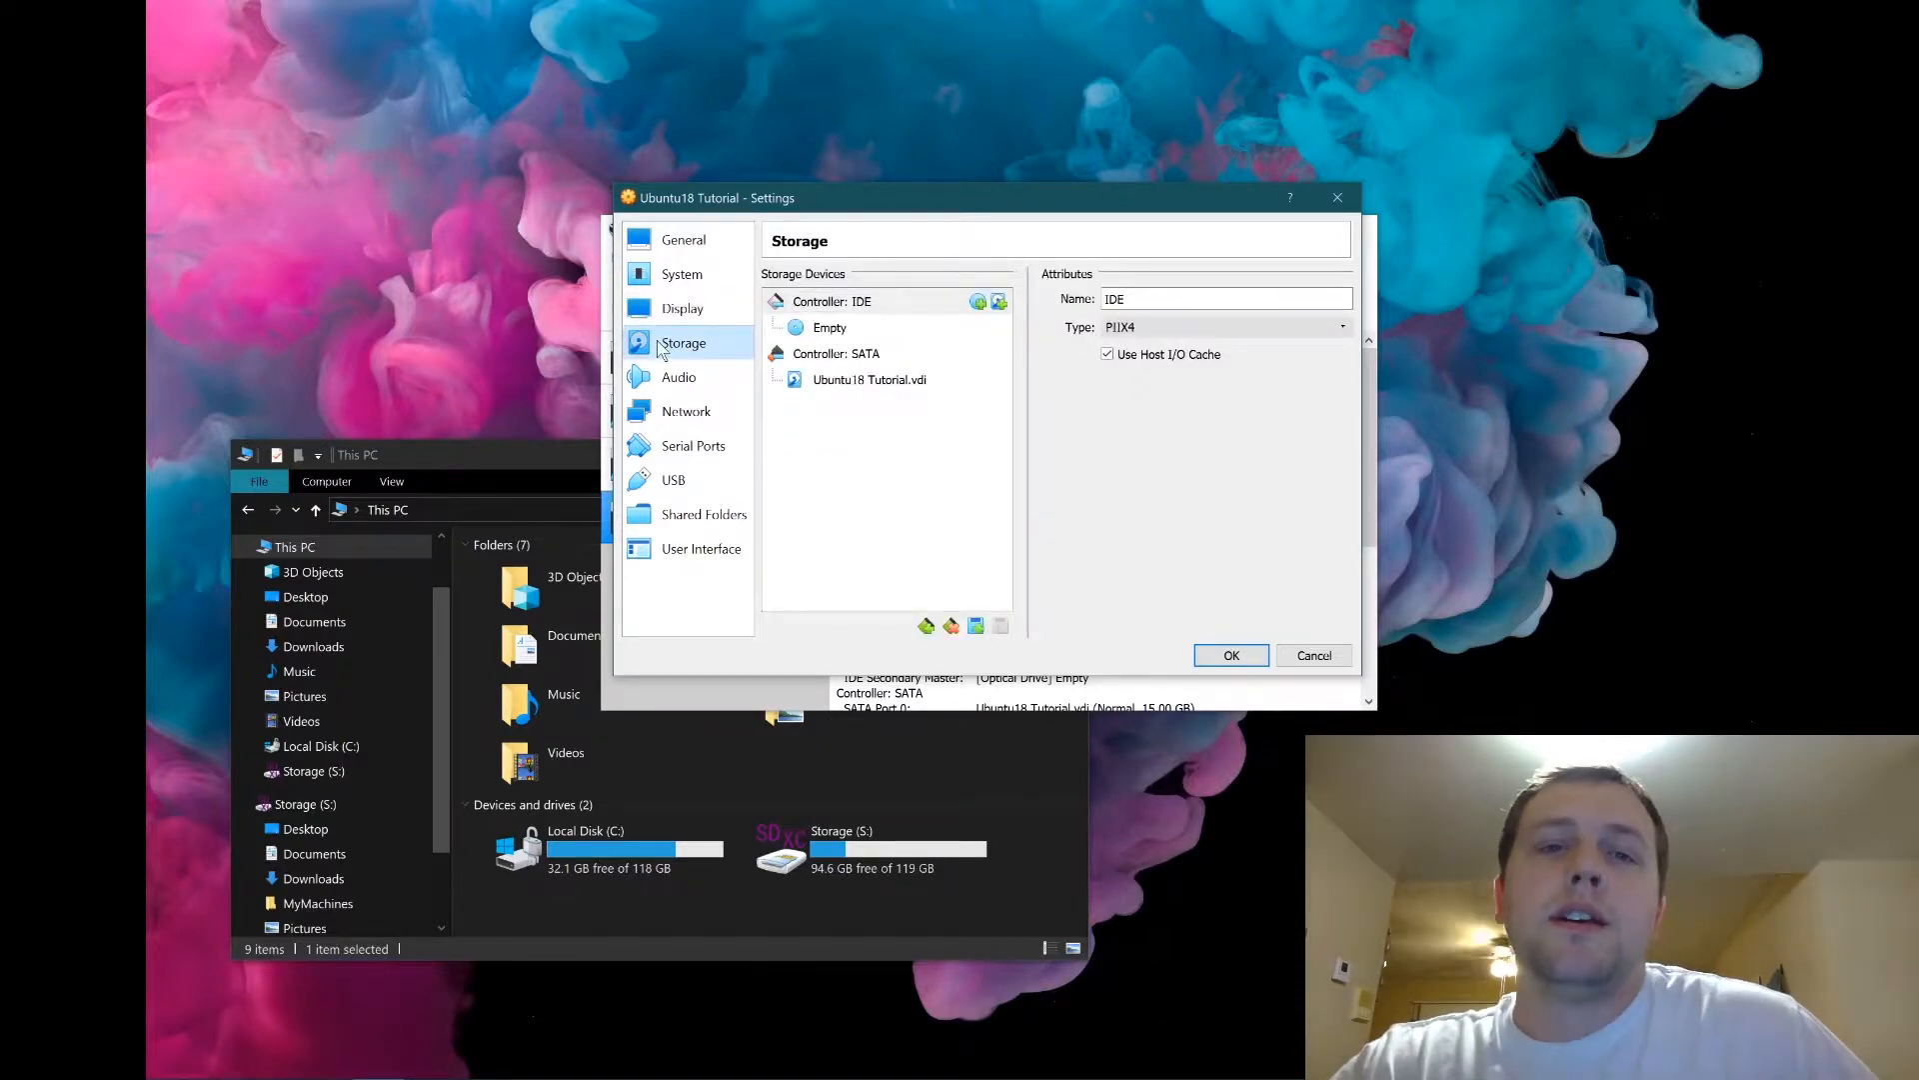
Attach ubuntu-18.04.2-desktop-amd64.iso from Downloads to the empty optical drive.
click(832, 329)
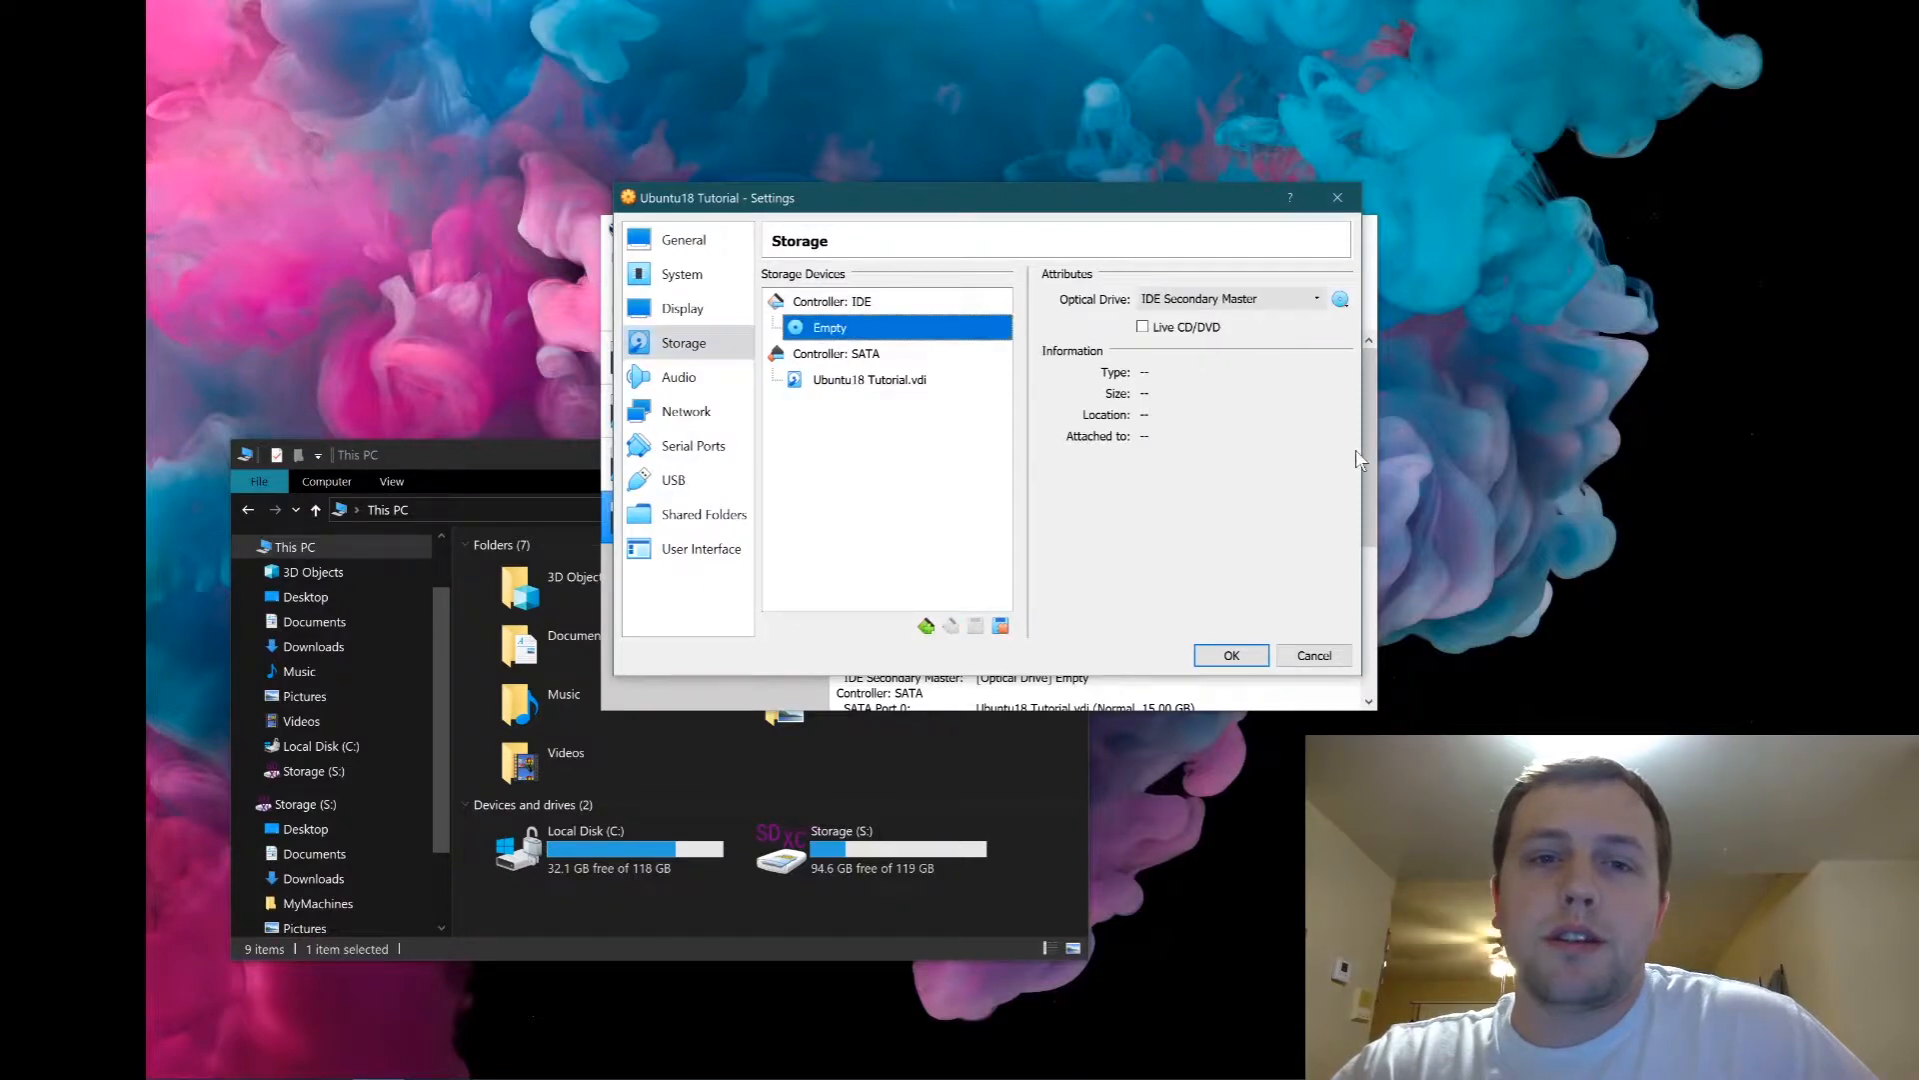
click(1343, 302)
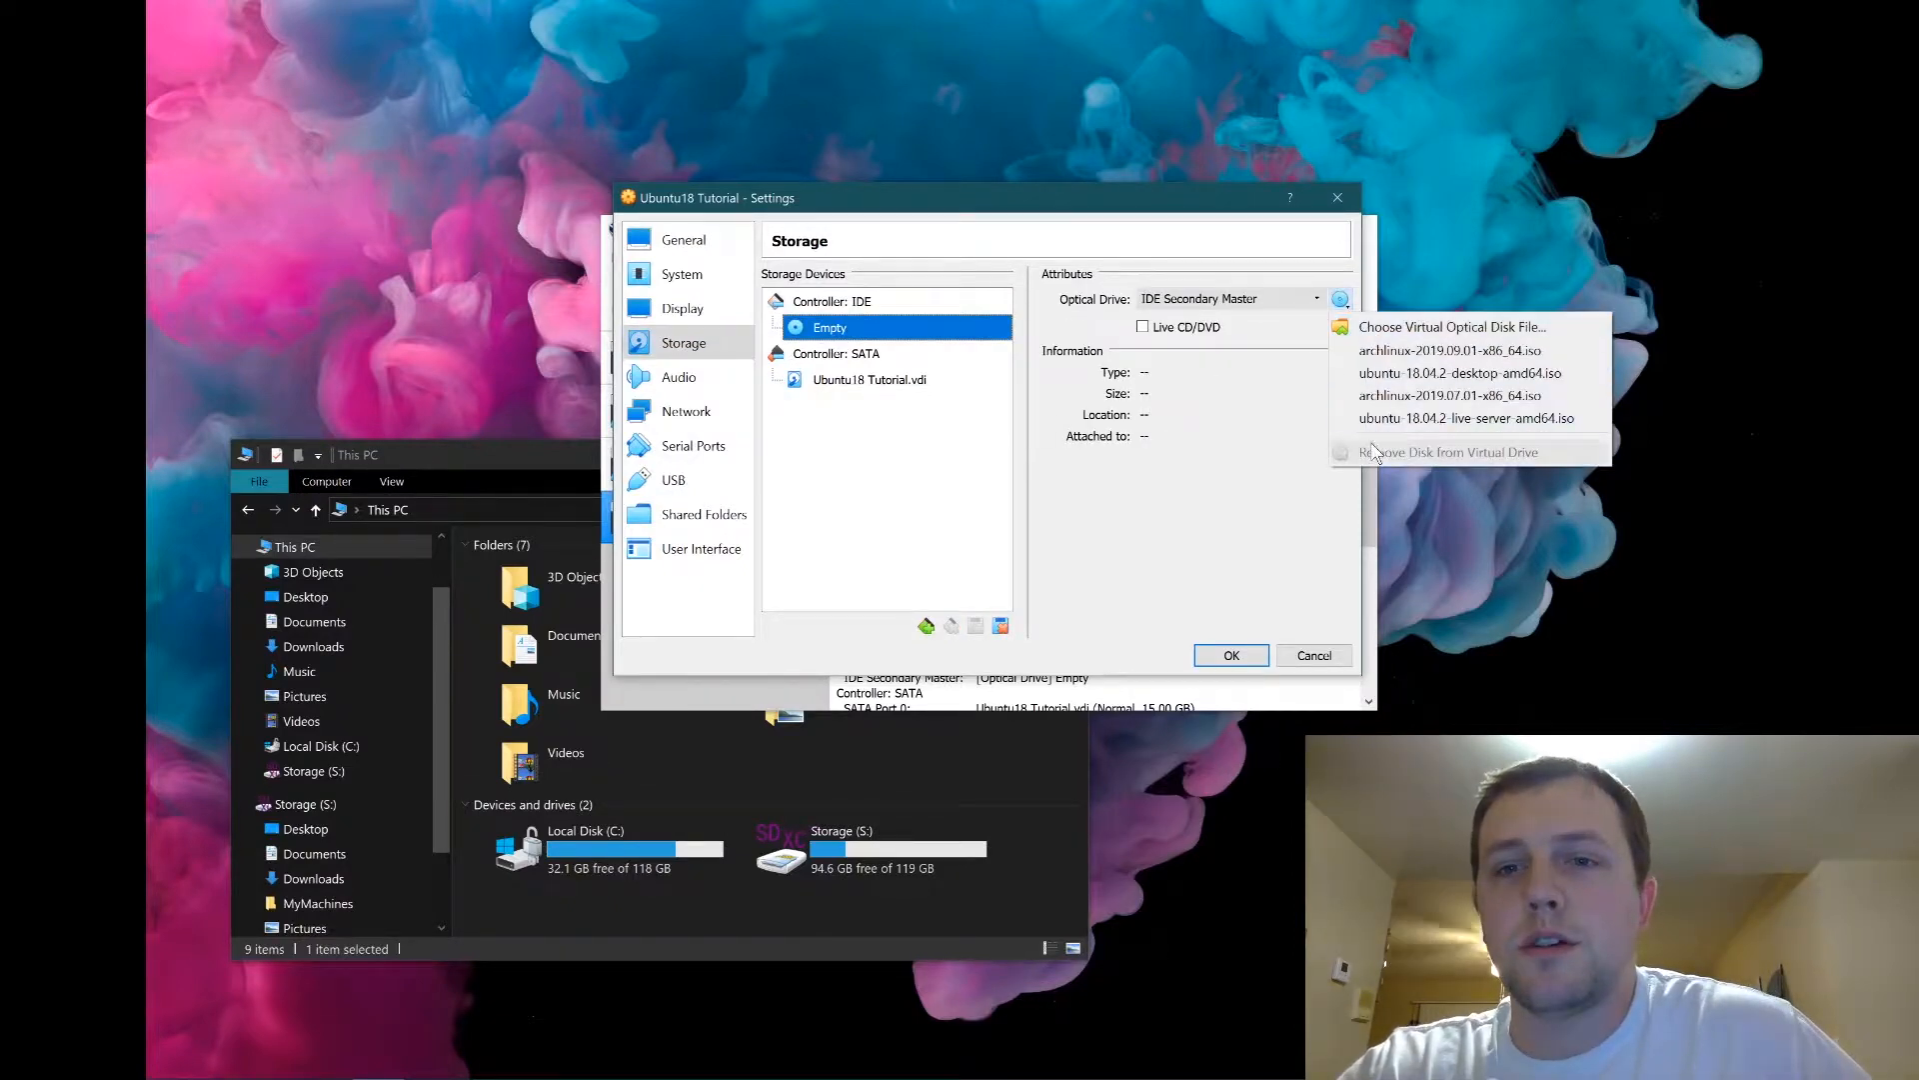
click(1393, 325)
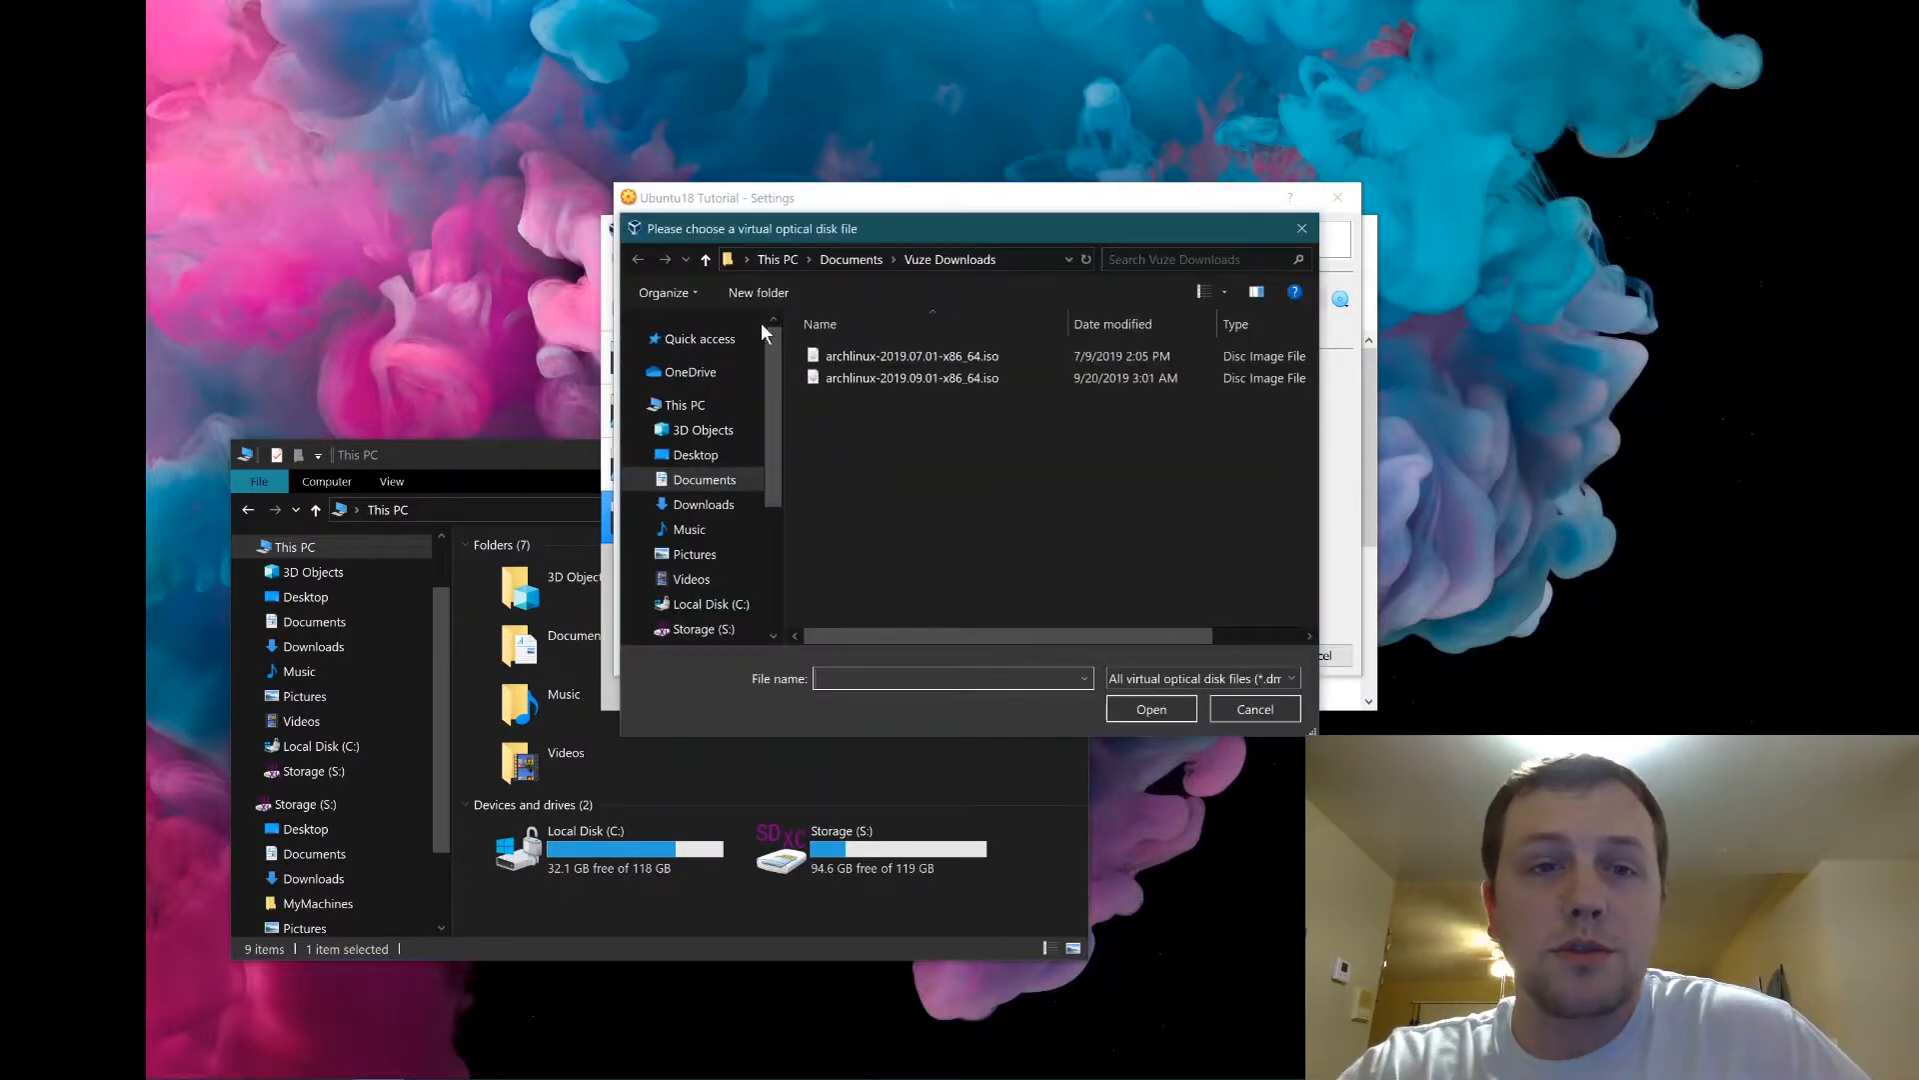
click(720, 505)
click(836, 402)
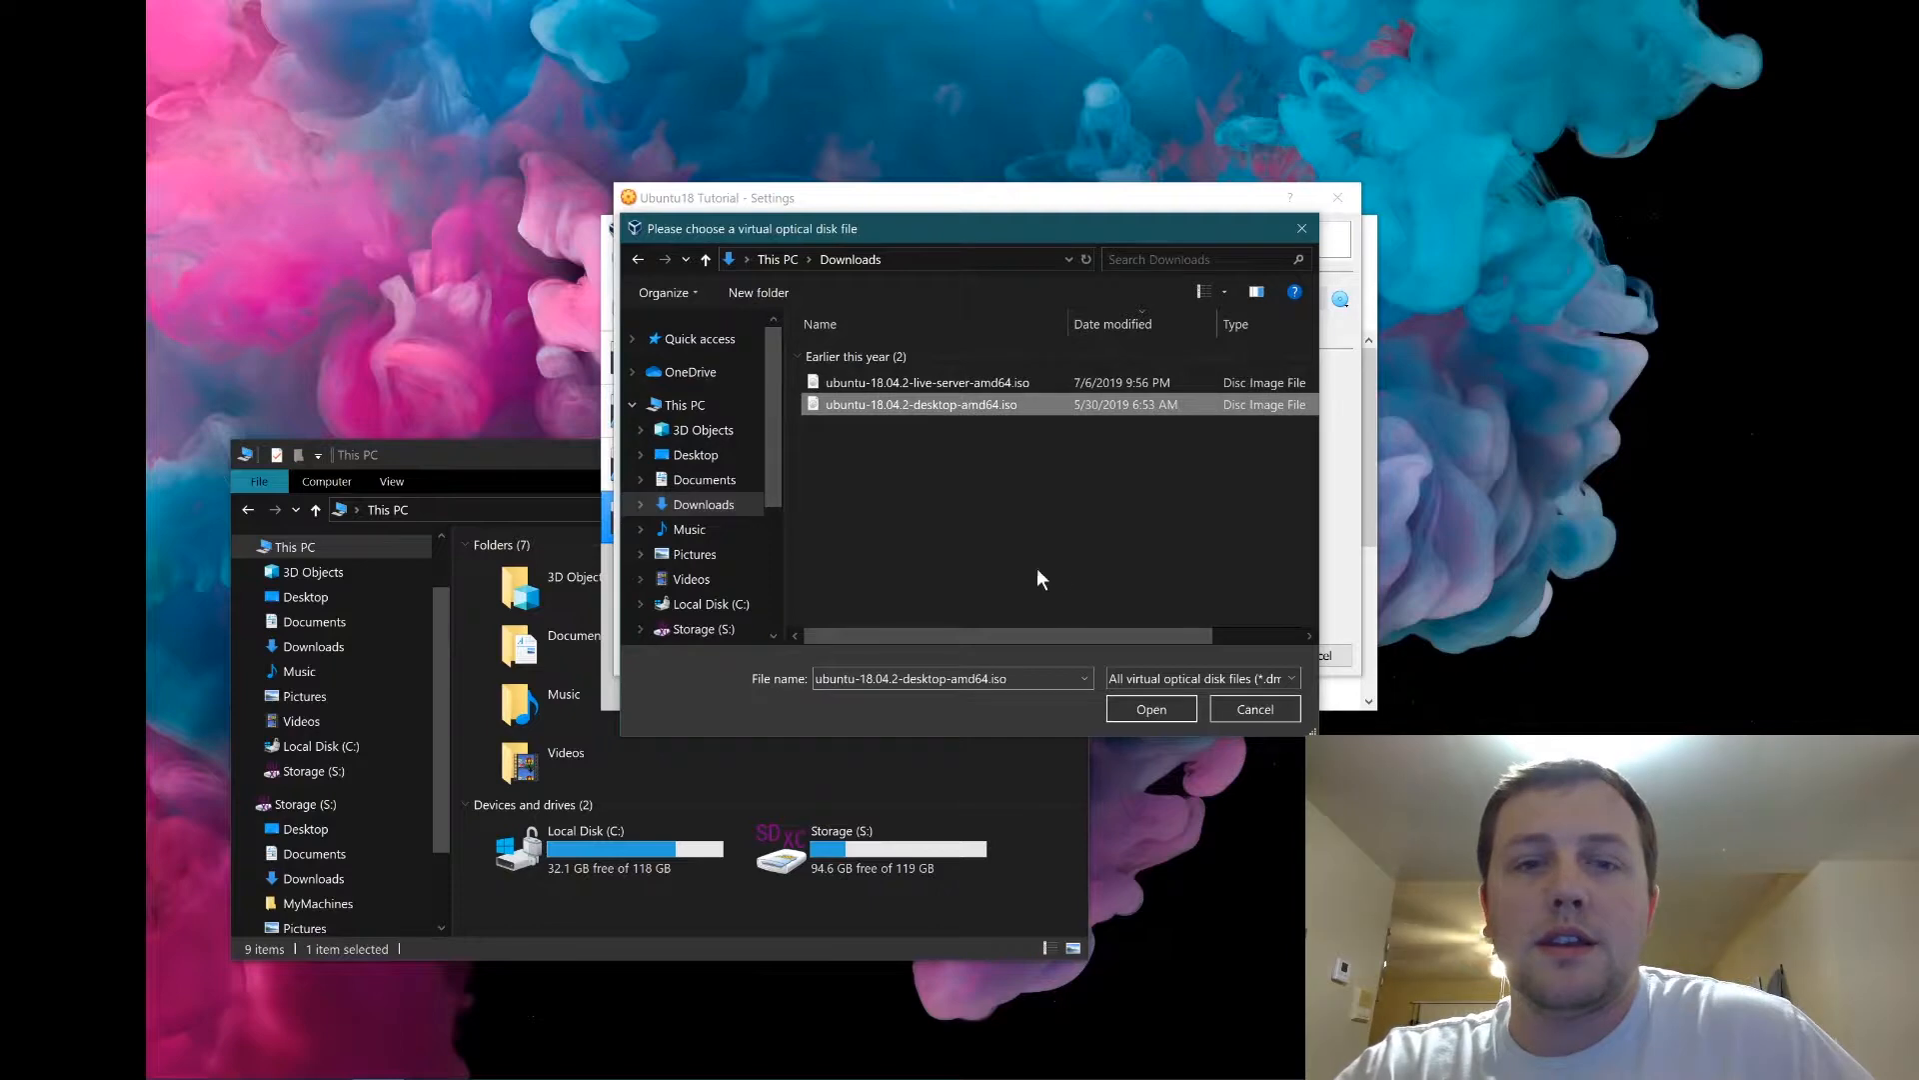
click(1151, 709)
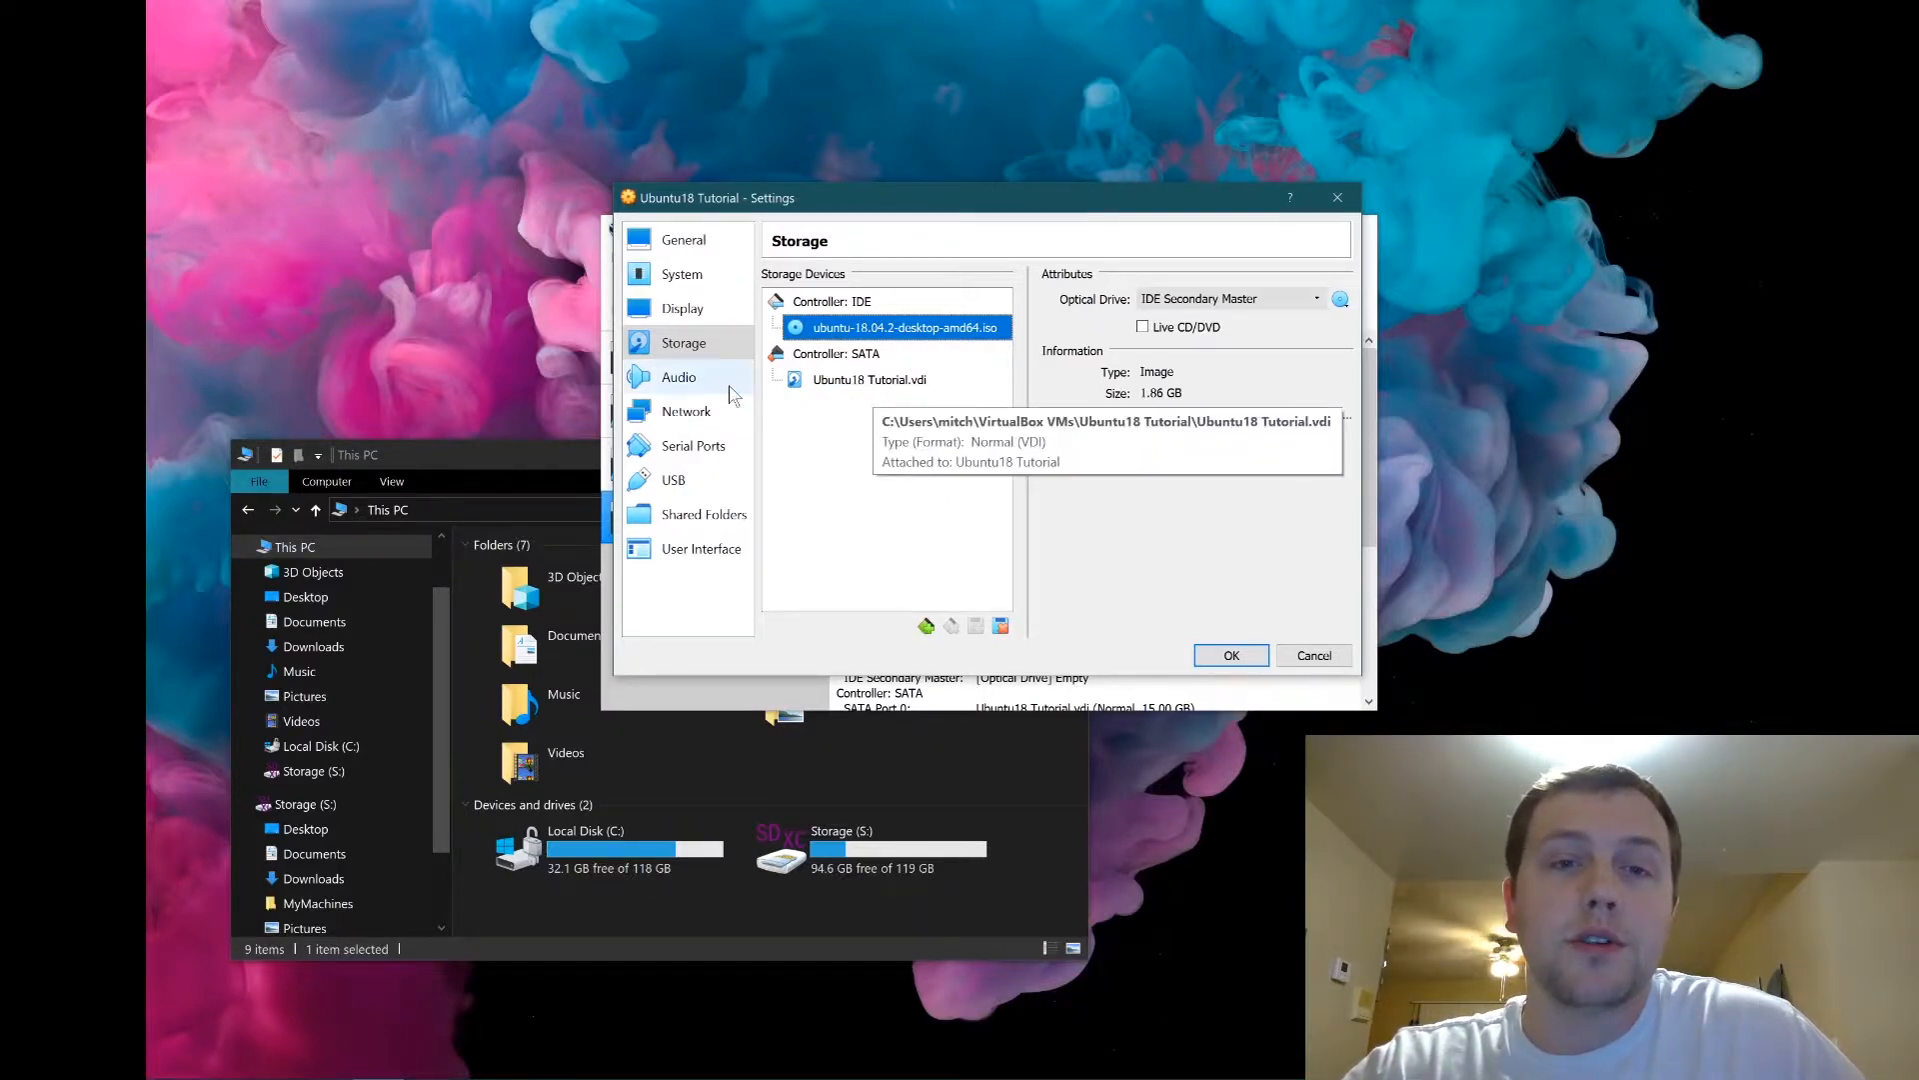
Review the audio and NAT network settings, then save the VM settings.
click(665, 385)
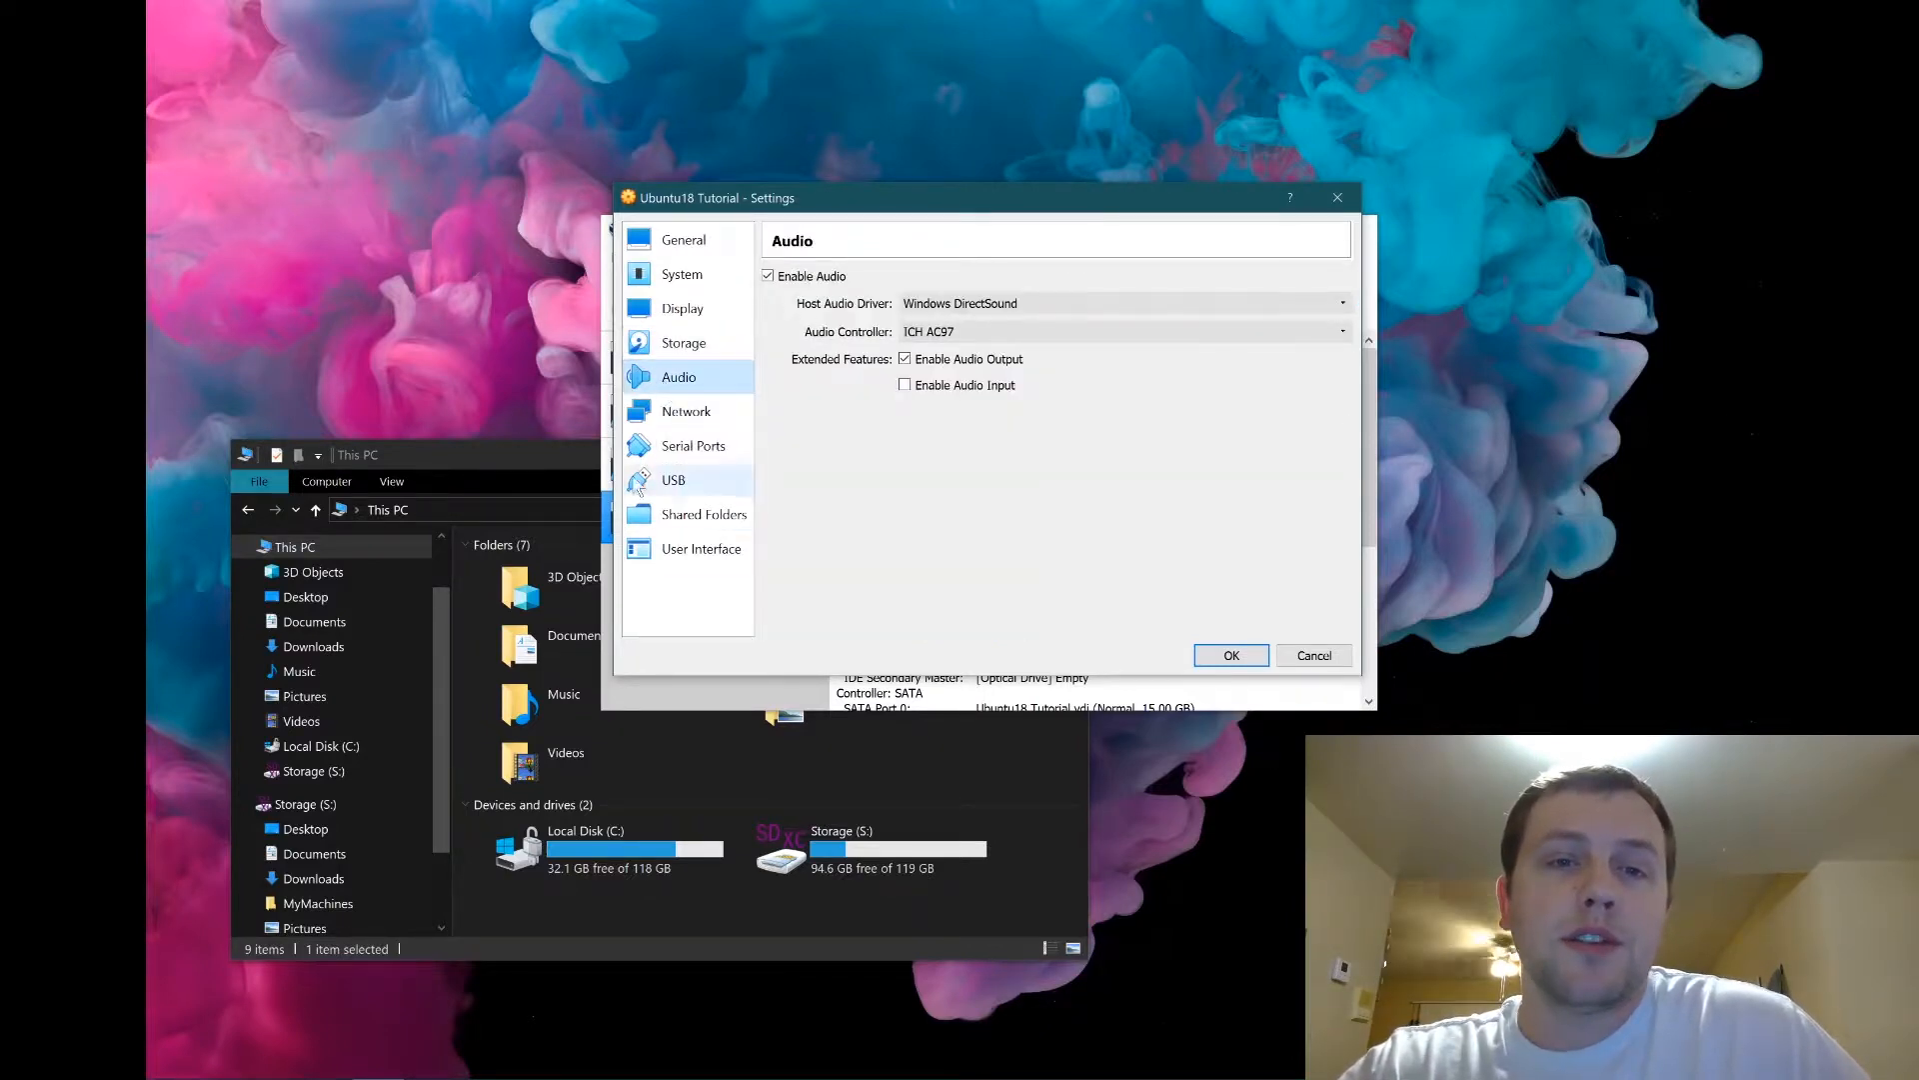
click(676, 420)
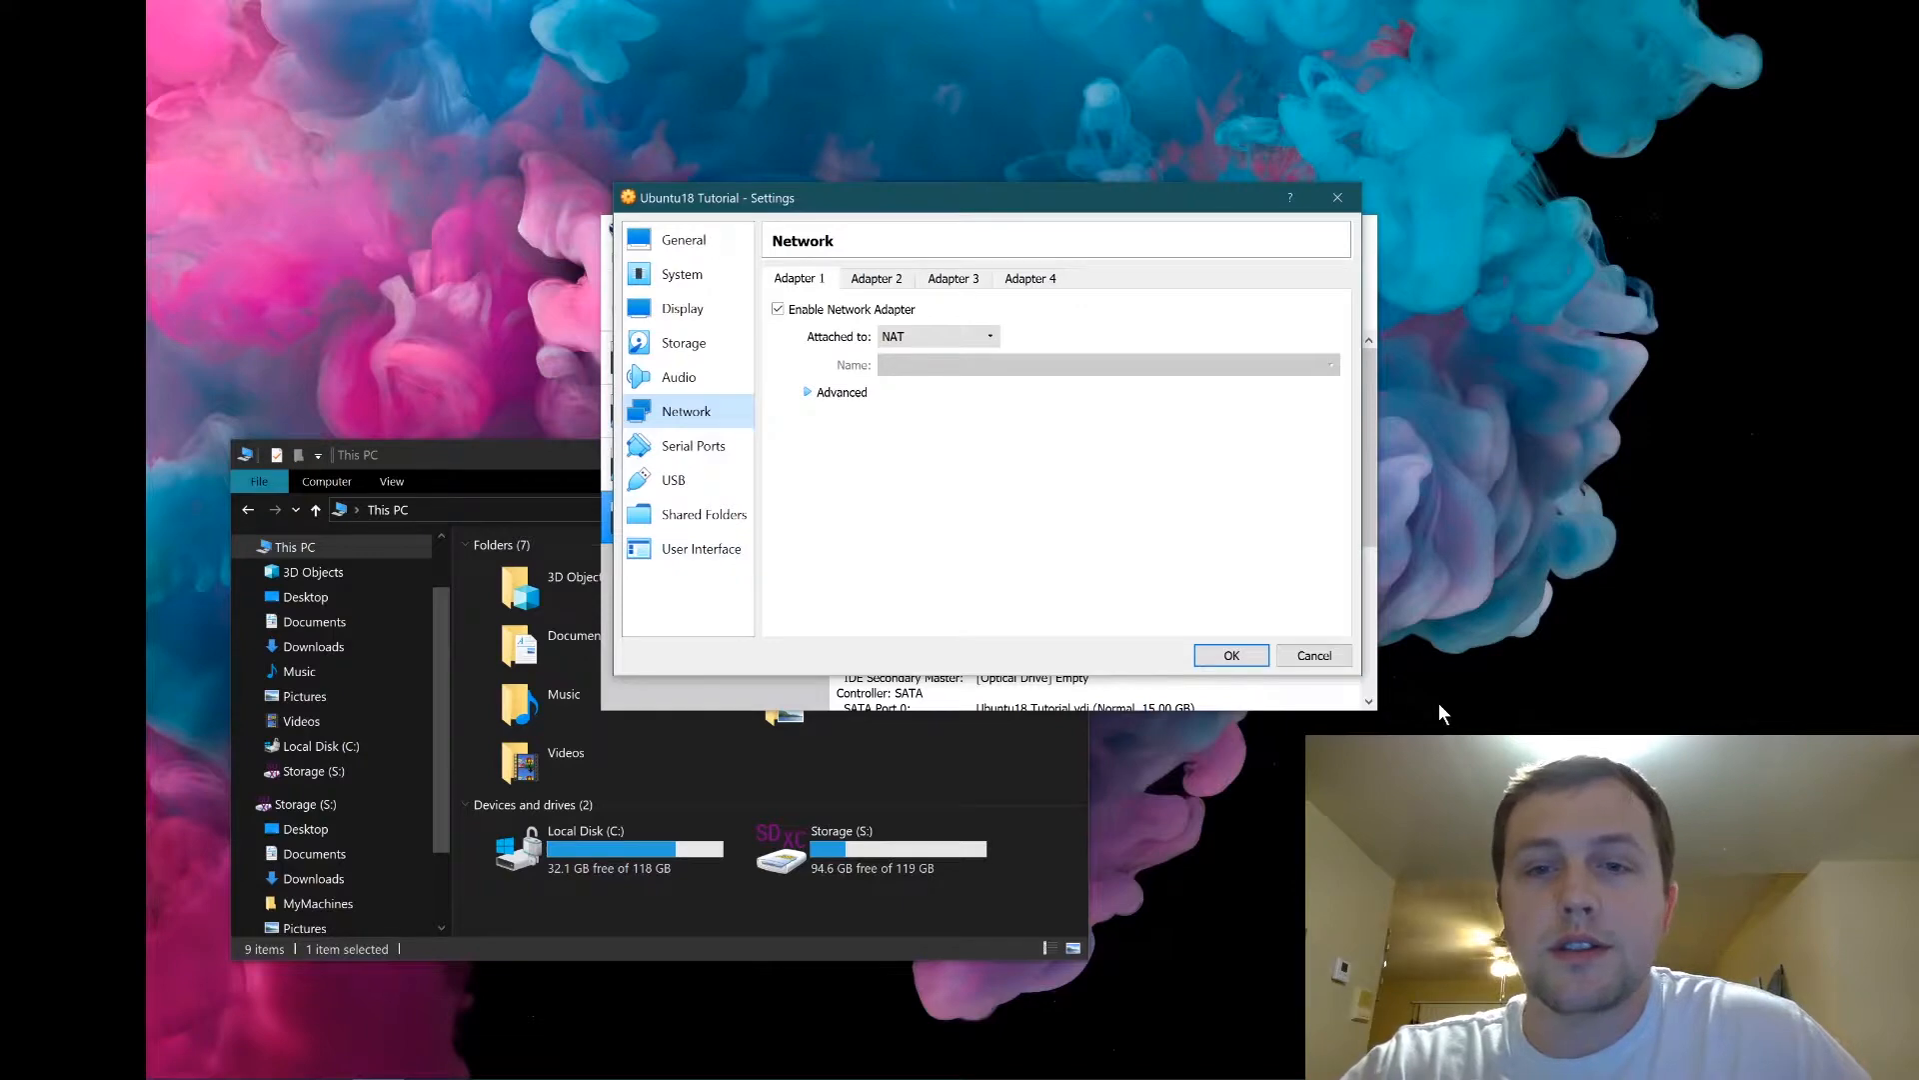
click(1254, 660)
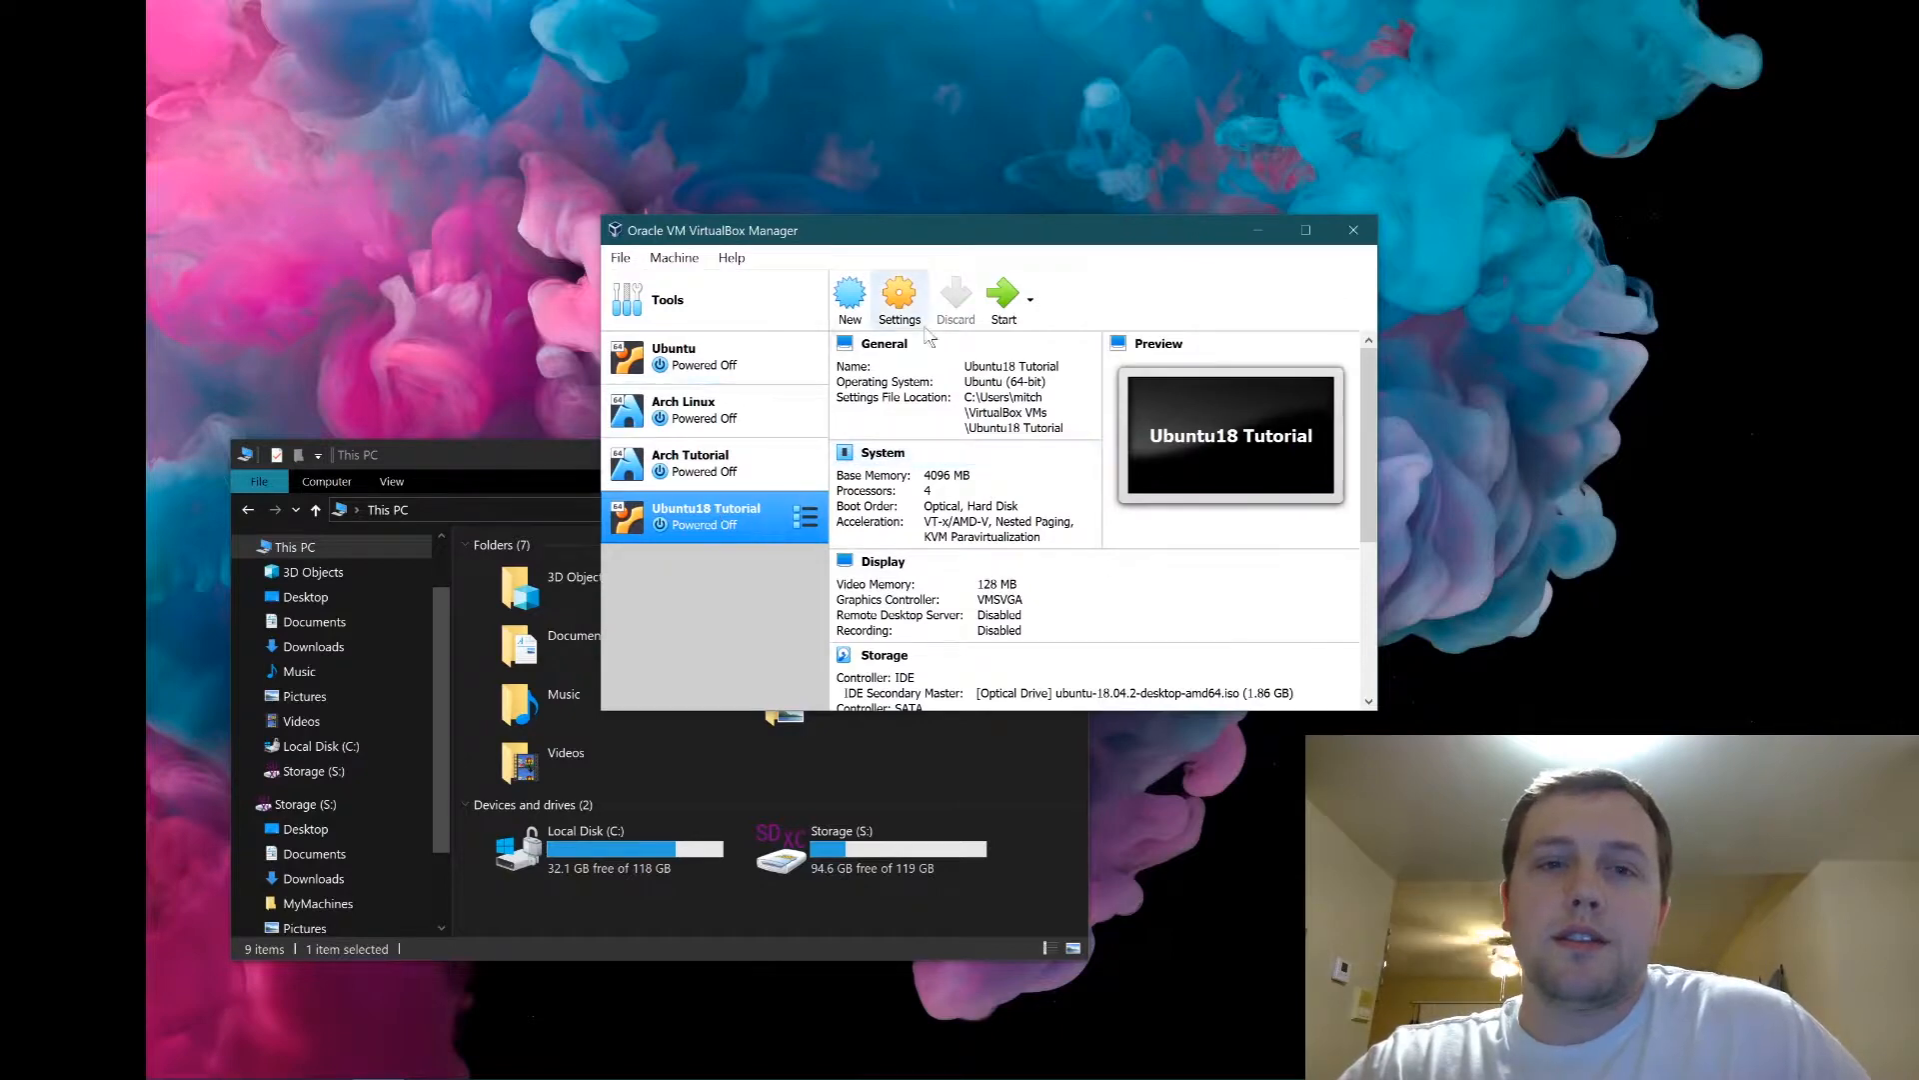
Start the Ubuntu18 Tutorial VM and minimize the VirtualBox Manager window.
click(1003, 296)
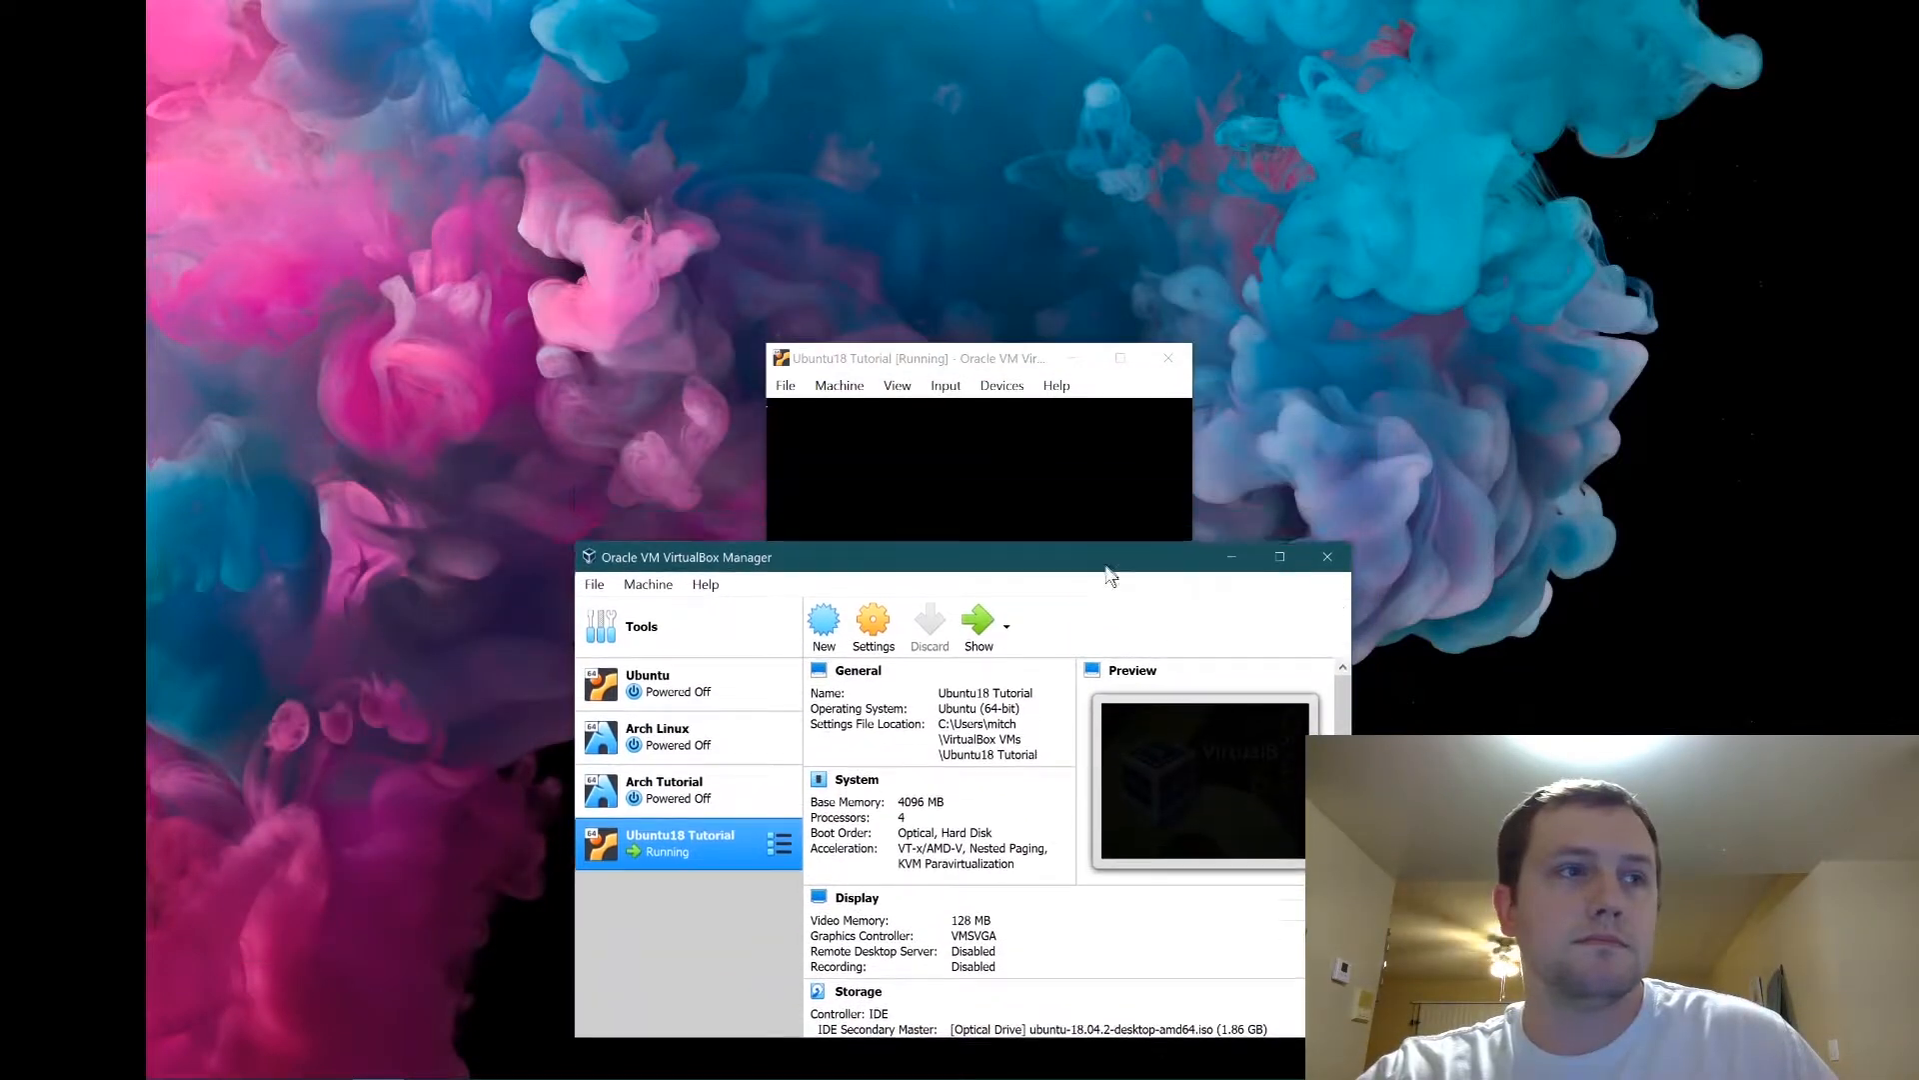
drag(1104, 541, 1052, 316)
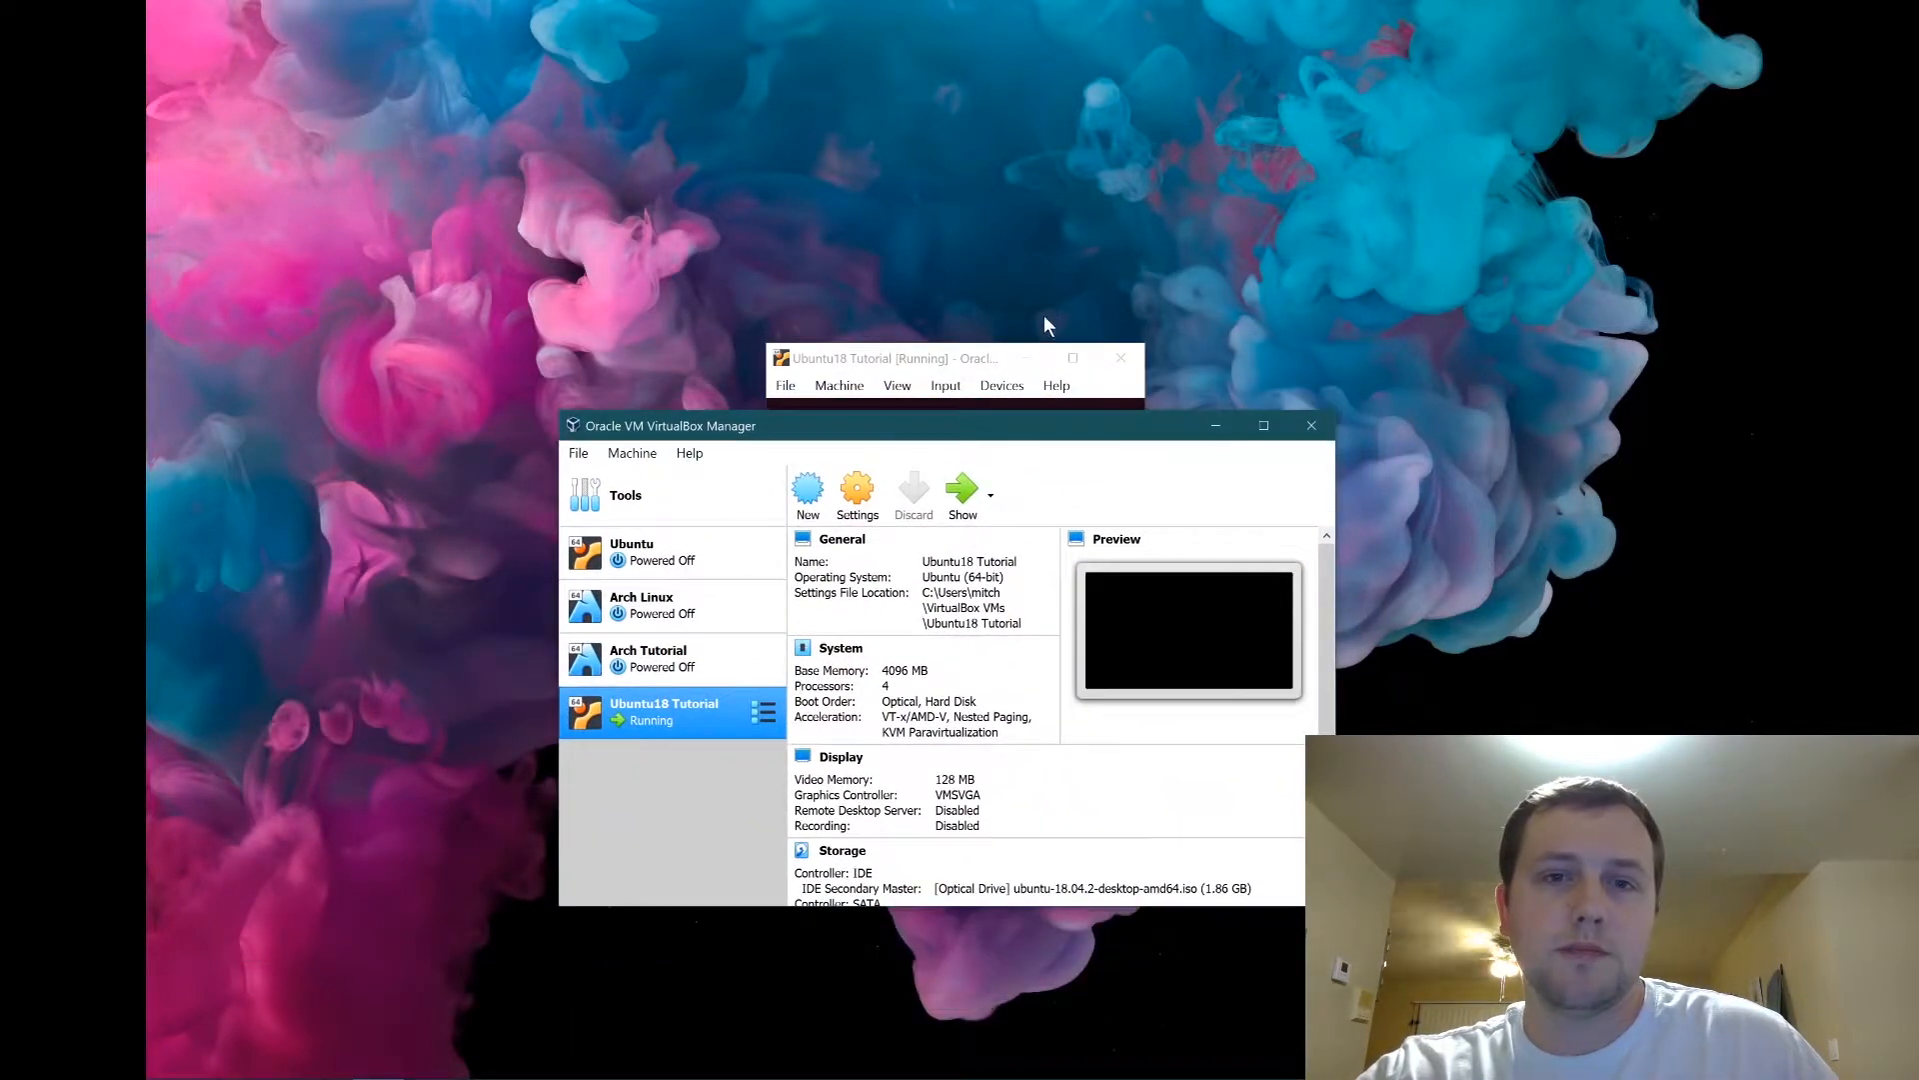
drag(950, 360, 938, 220)
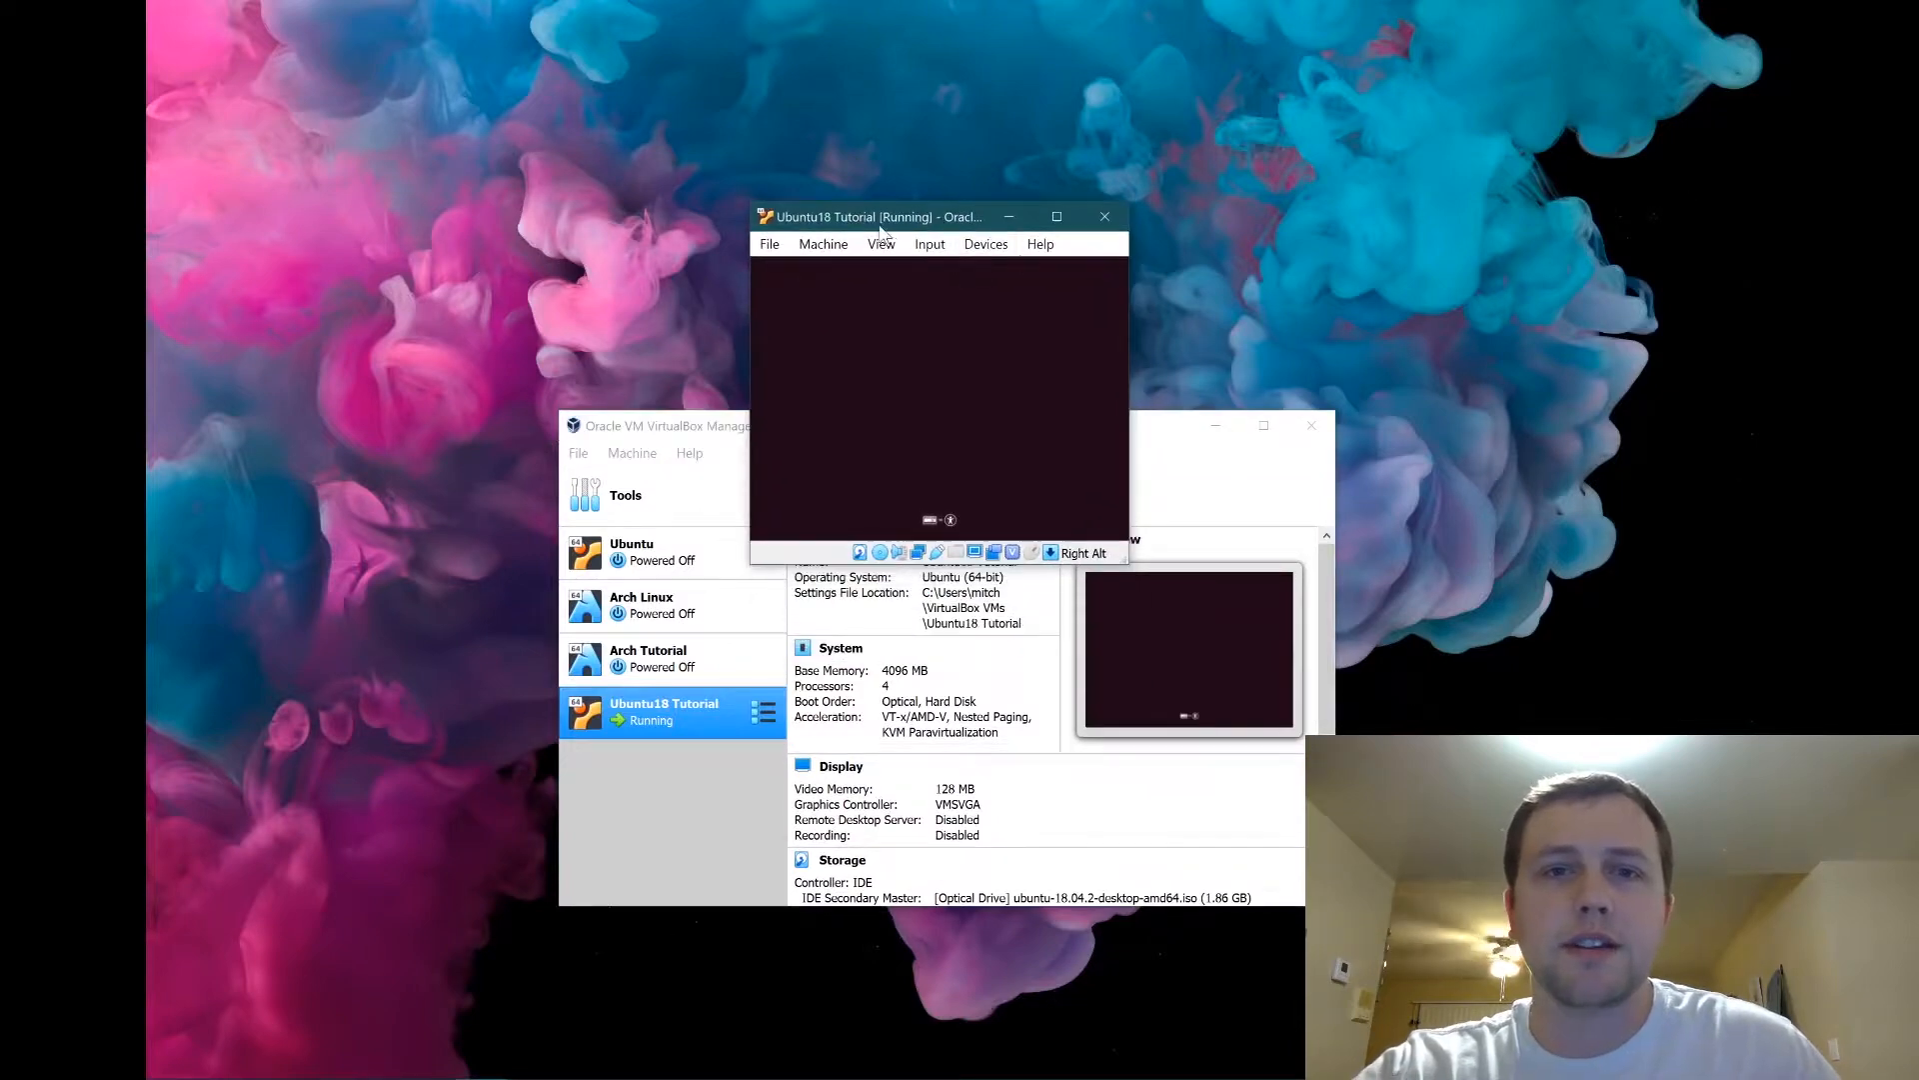
click(1216, 424)
drag(856, 220, 752, 195)
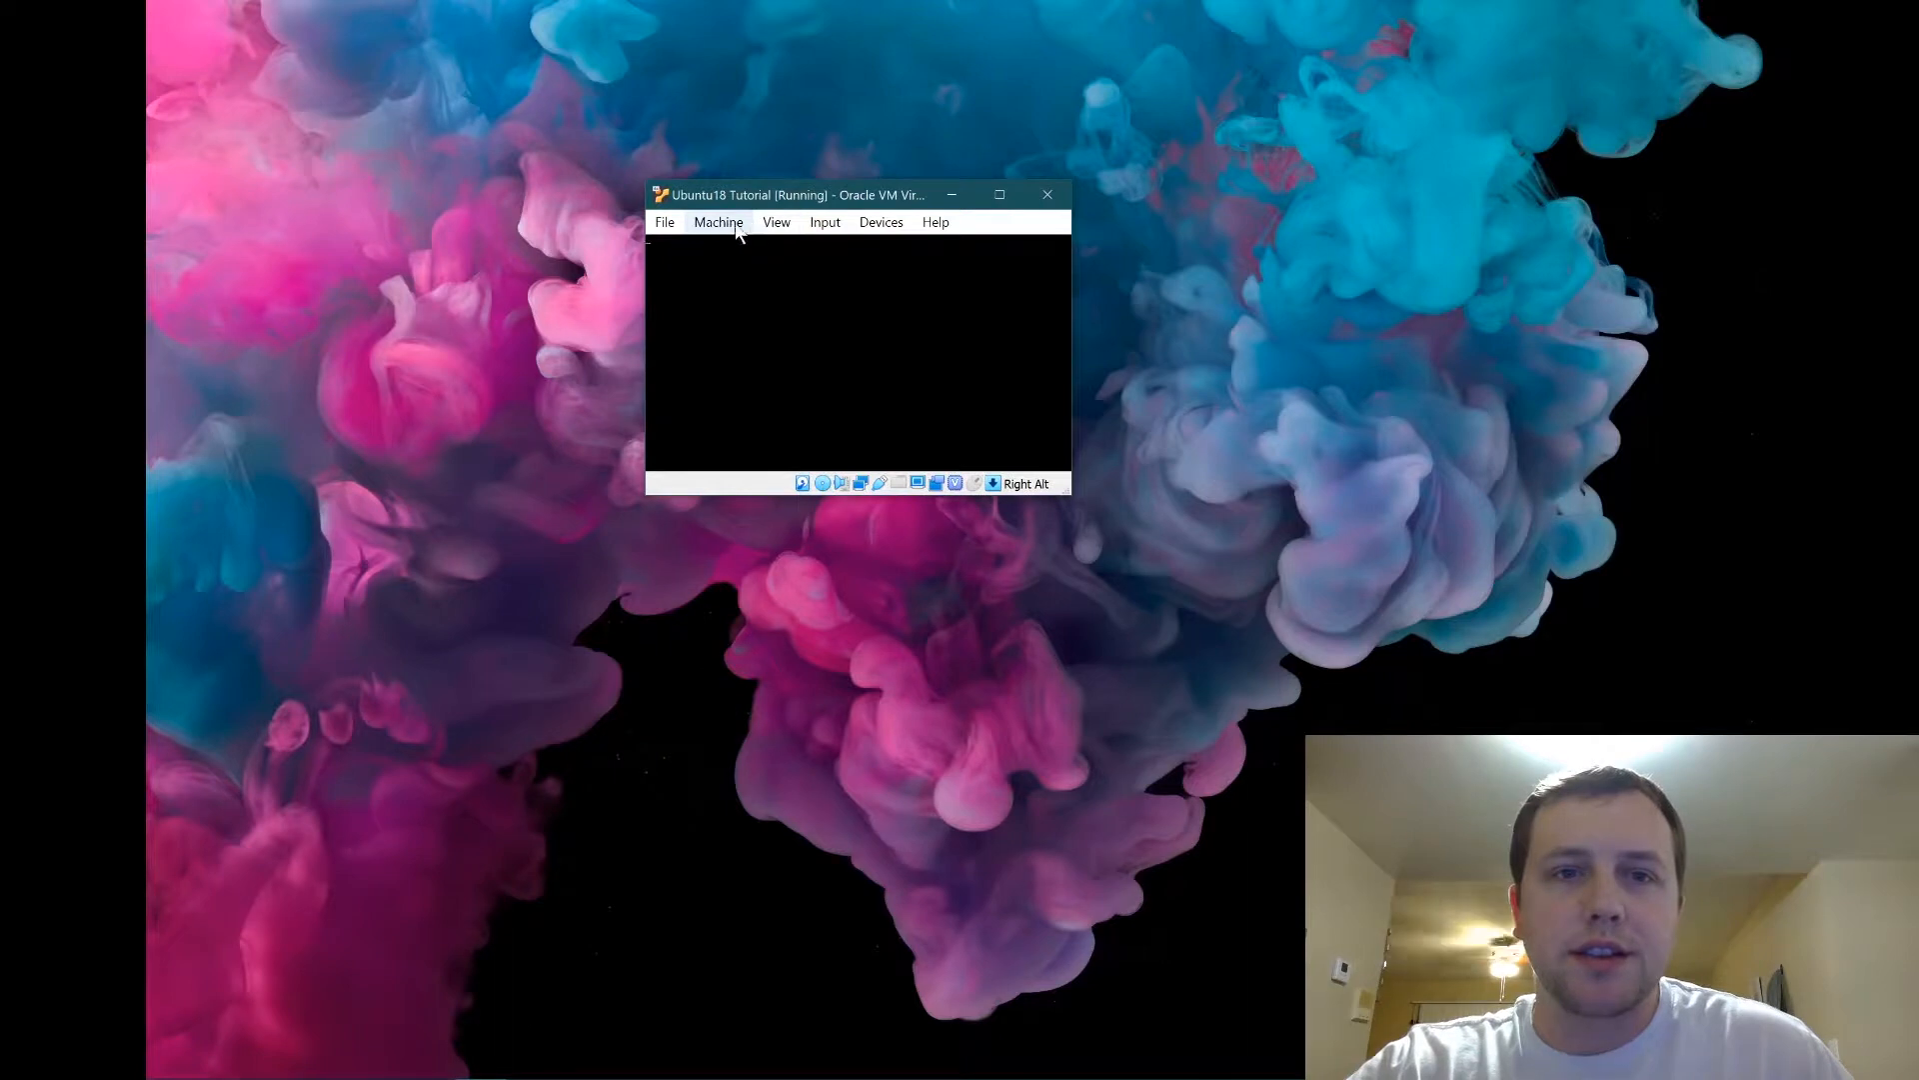
Scale the VM's virtual screen to 250%.
click(740, 226)
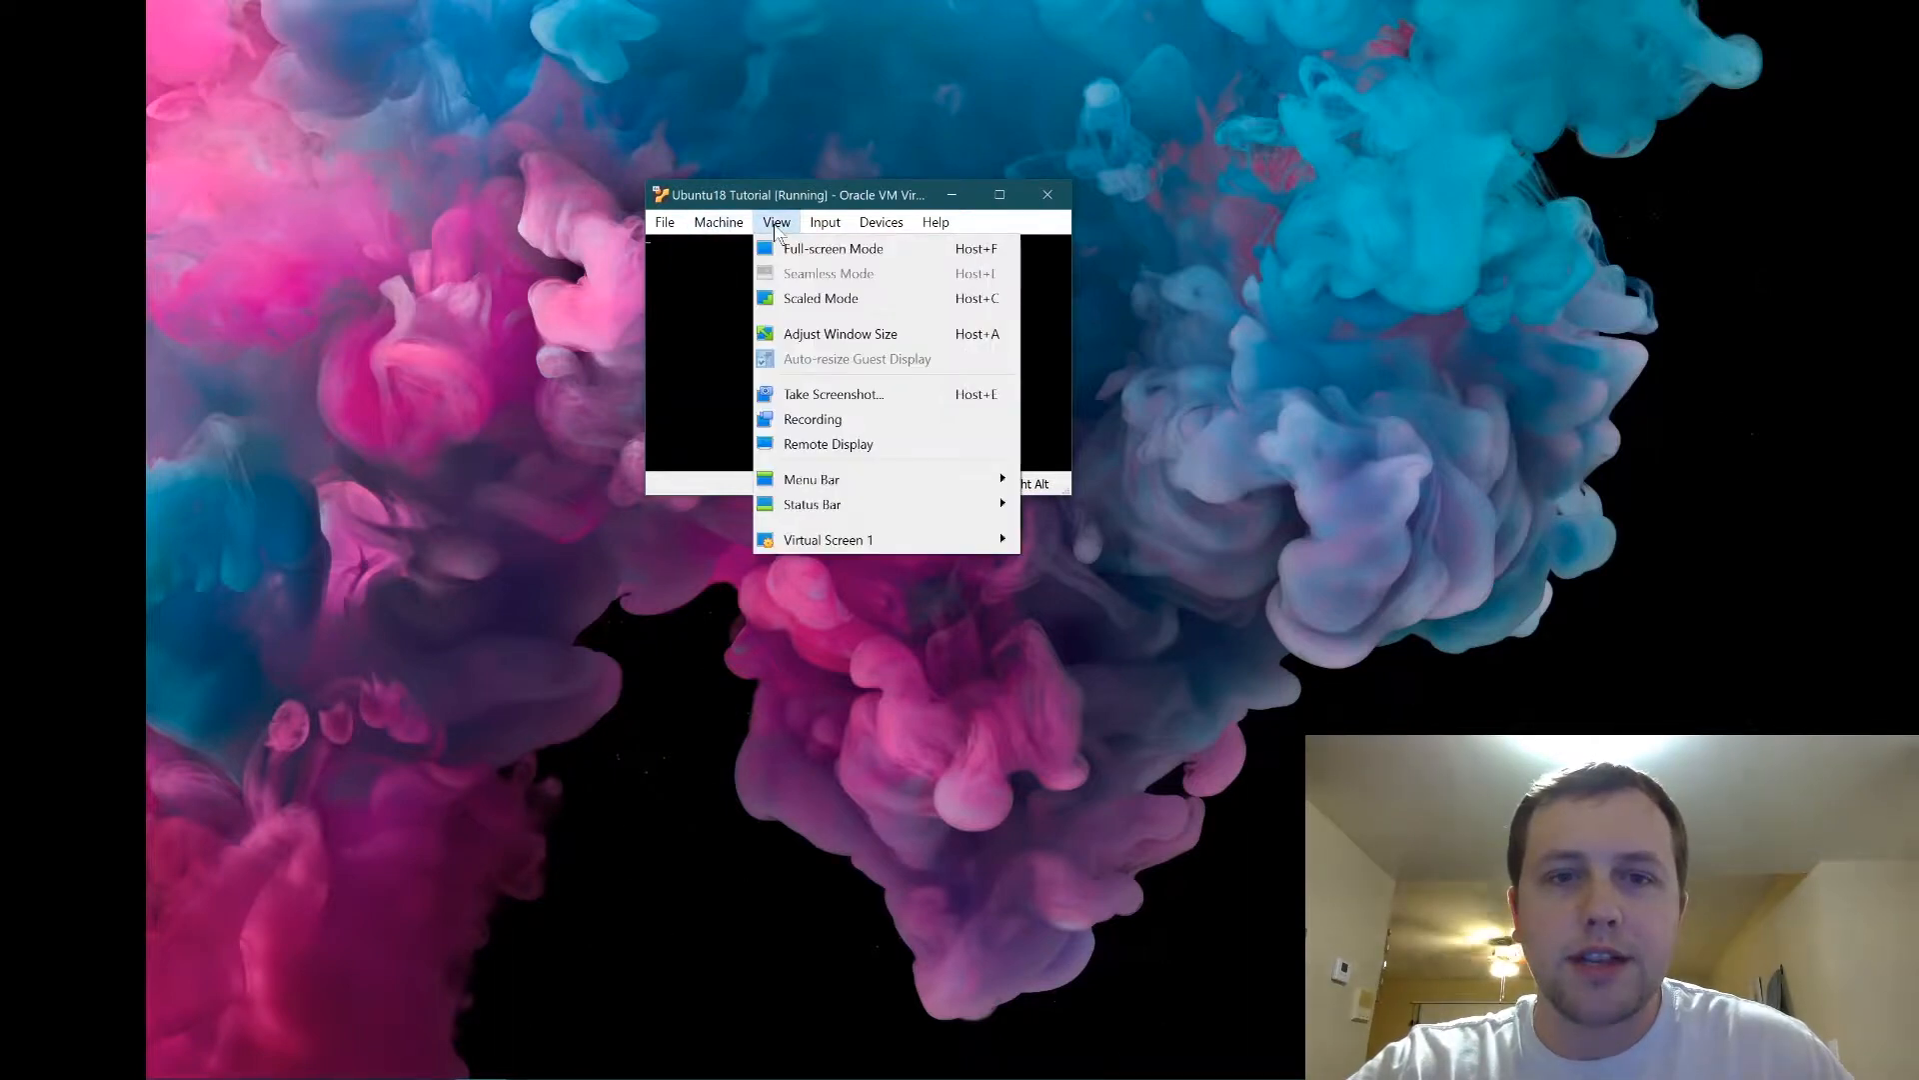
mouse_move(872, 542)
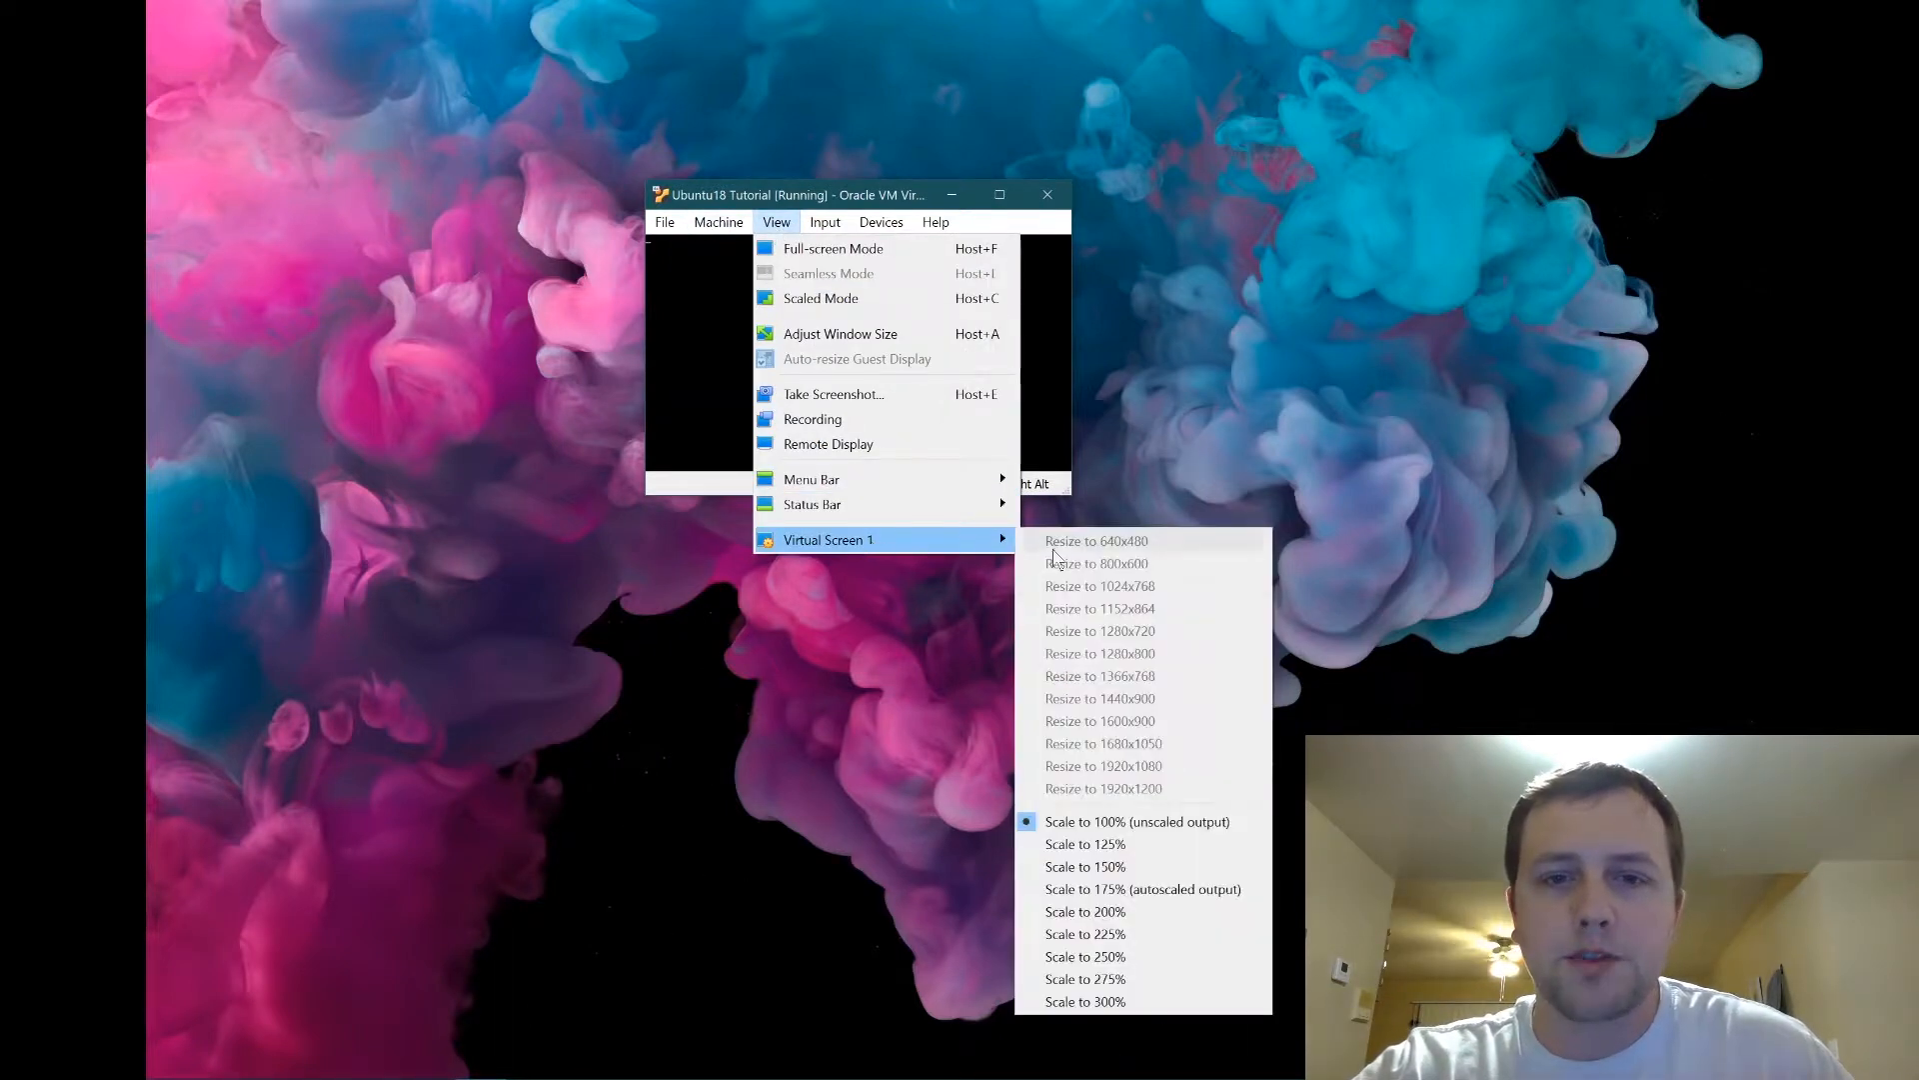
click(1161, 966)
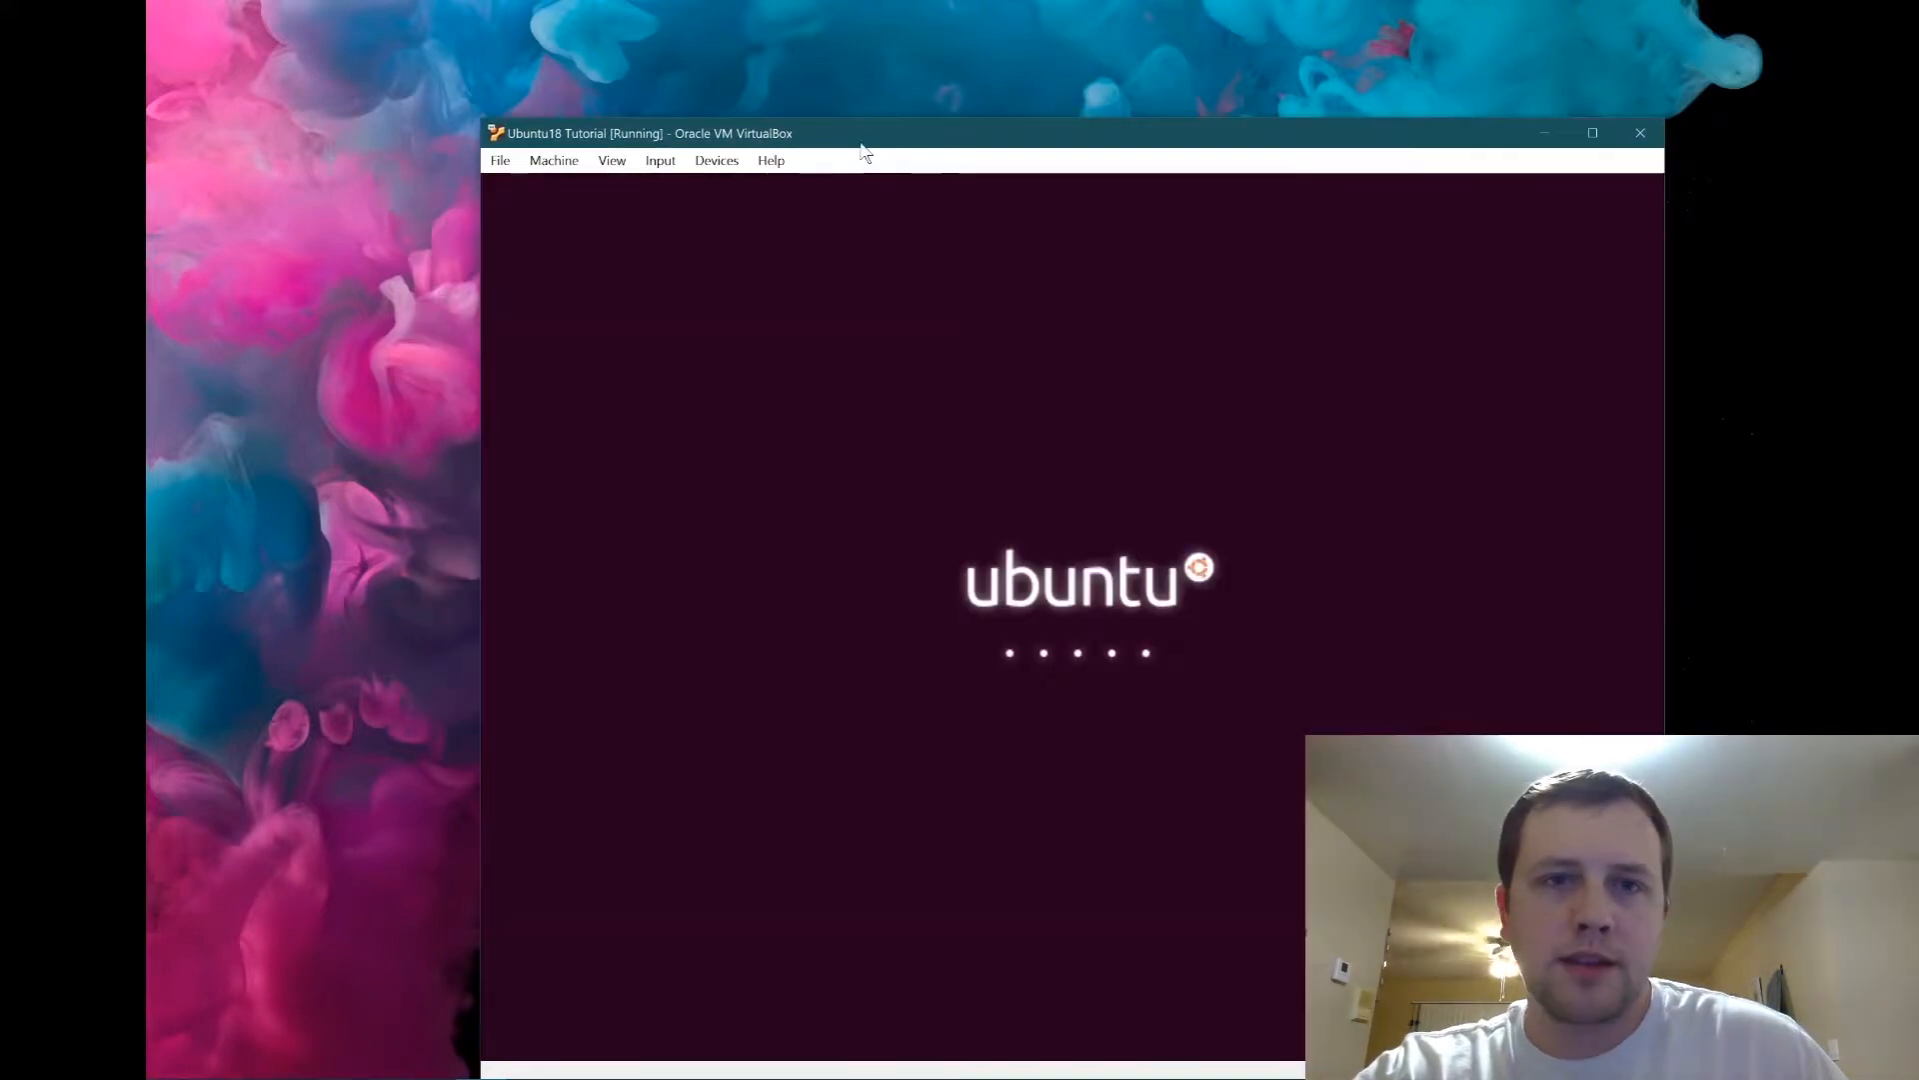
Switch the VM to full screen and move the Ubuntu Install window below the top panel.
drag(861, 148, 797, 74)
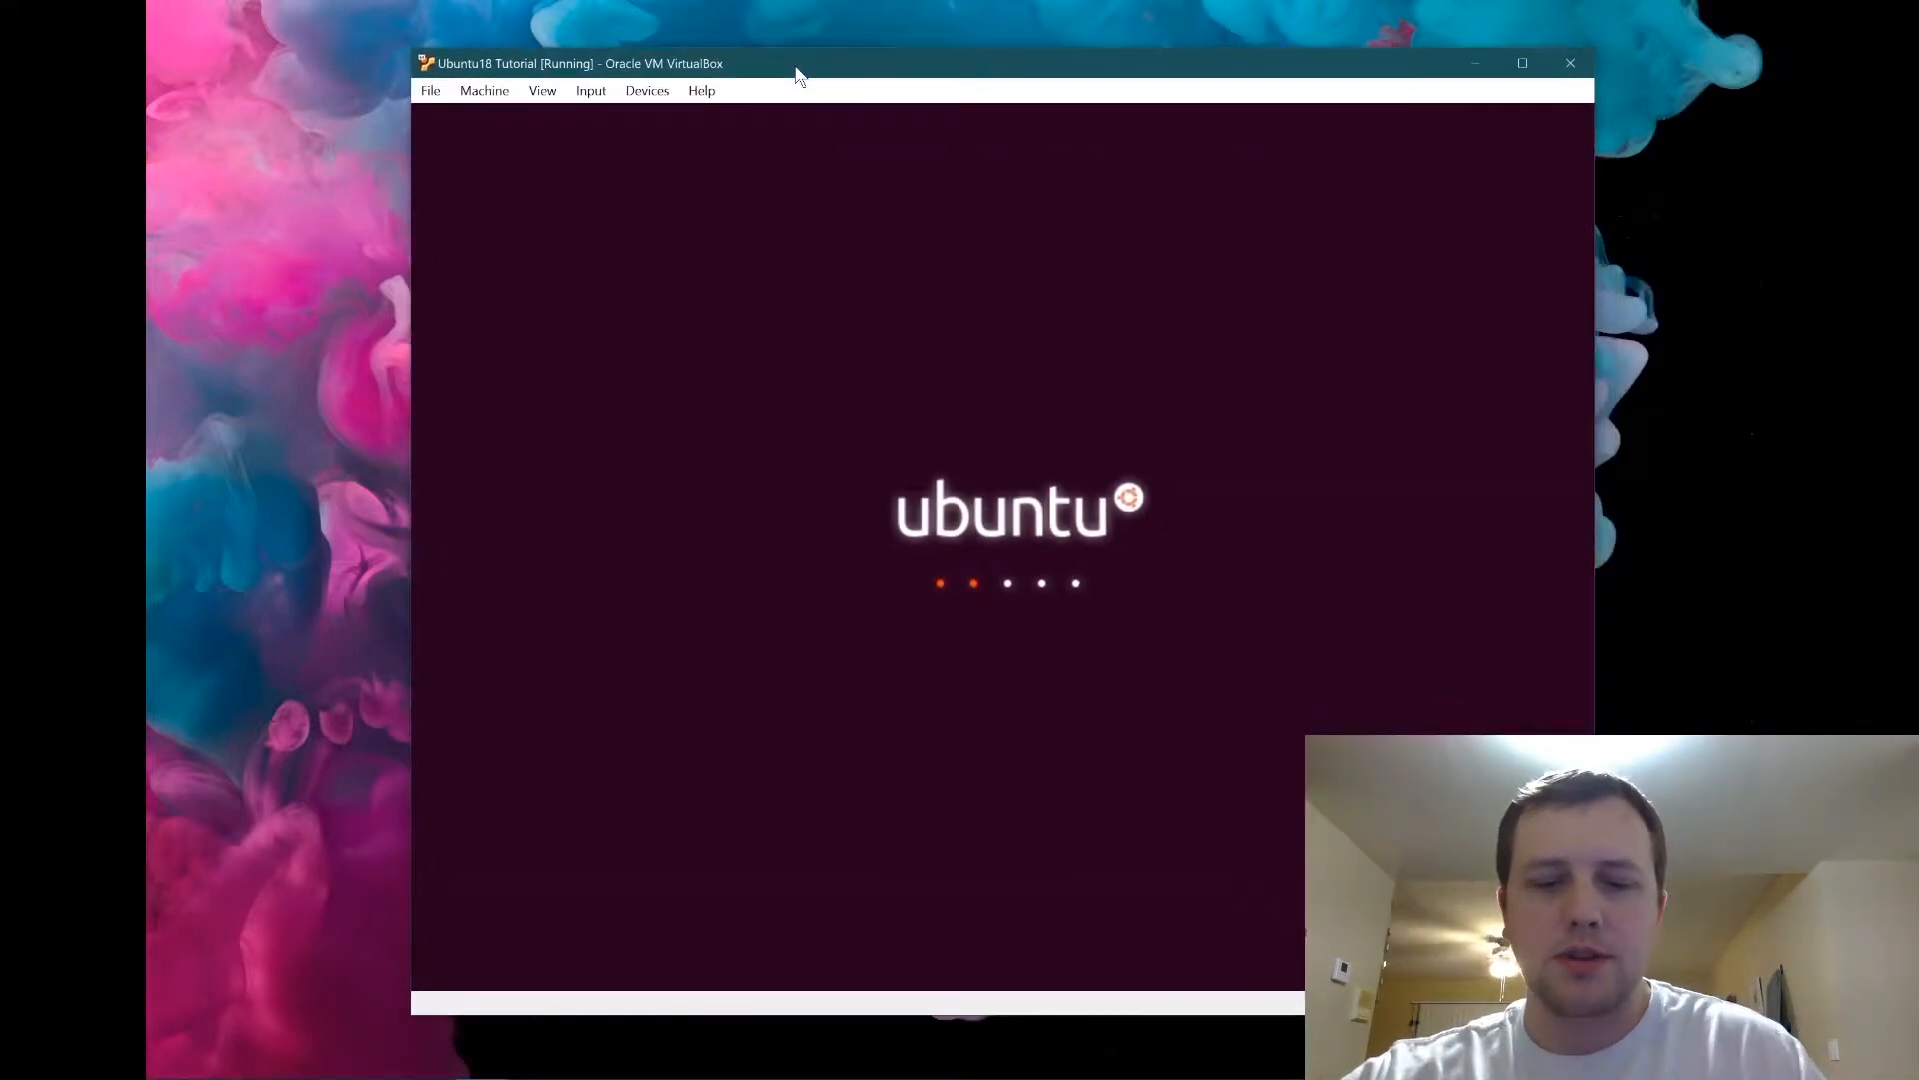
key(Control_R+f)
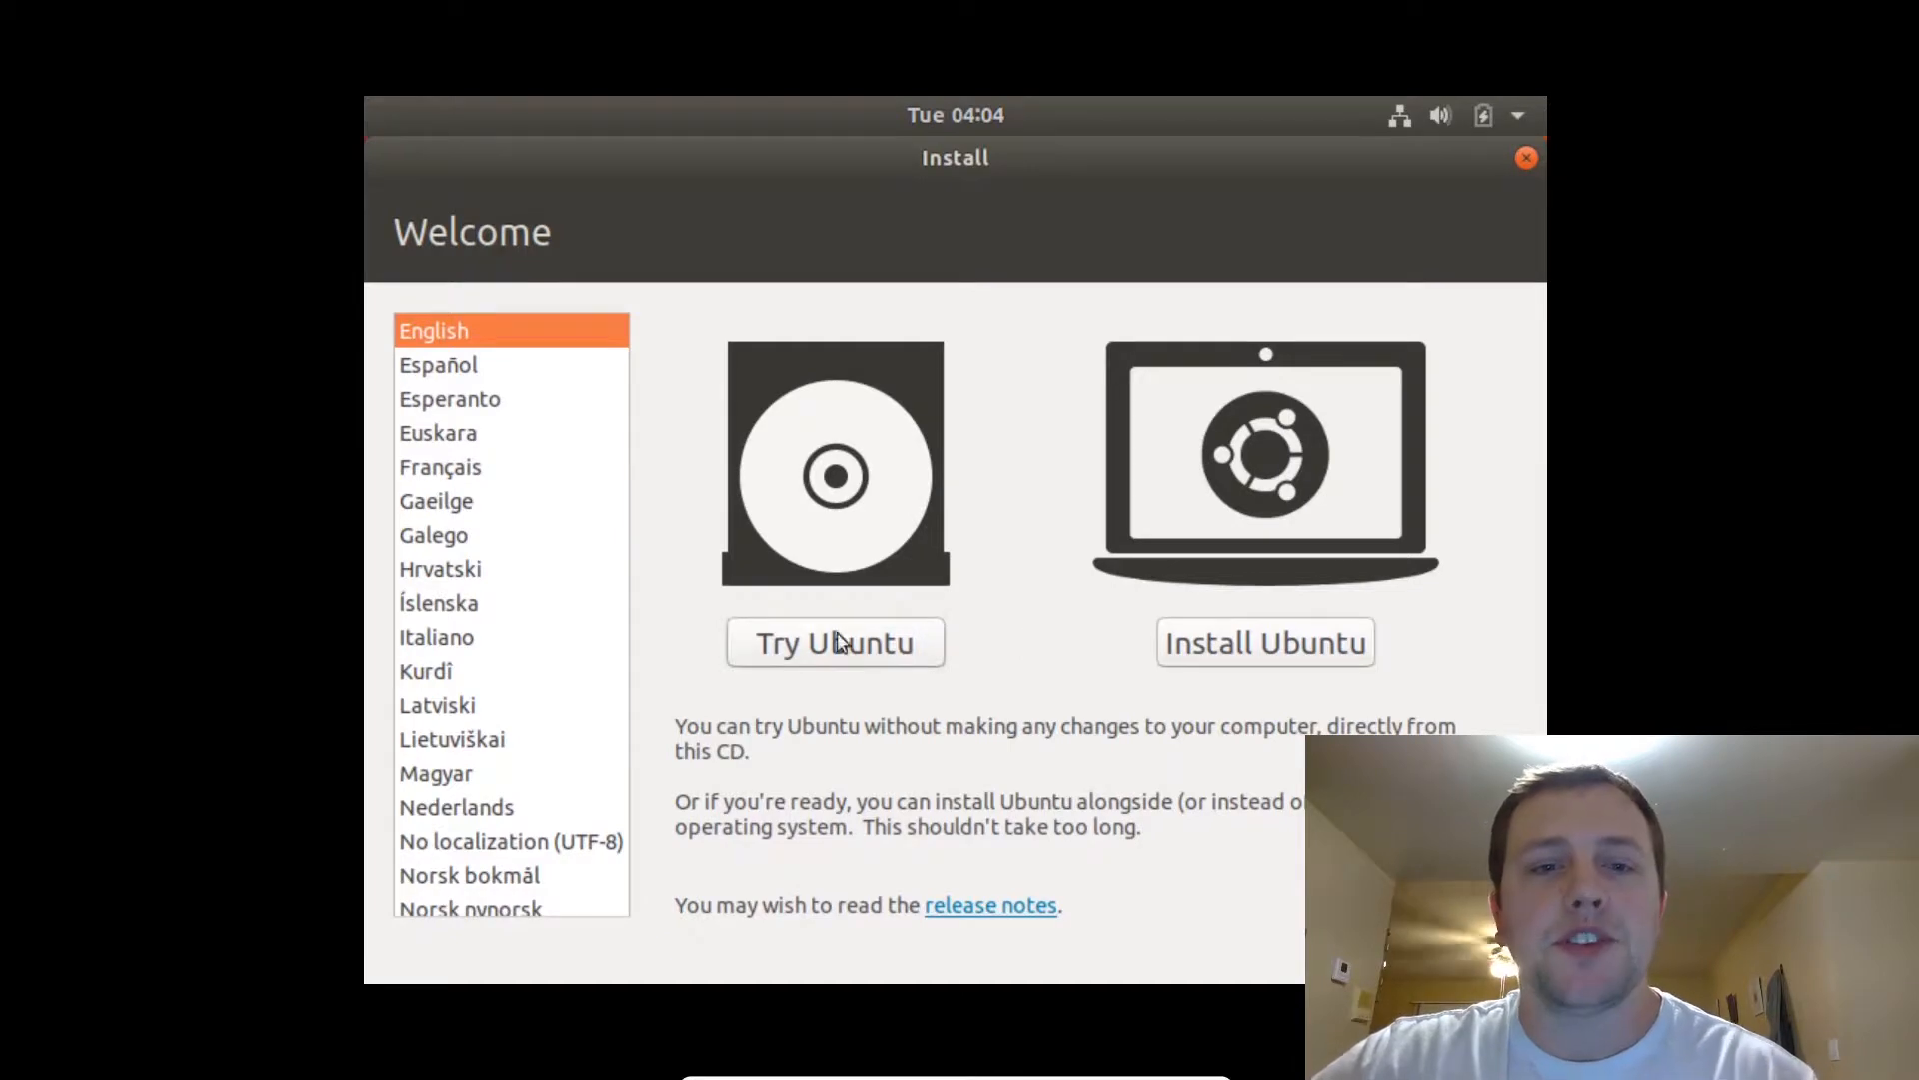
drag(756, 171, 677, 158)
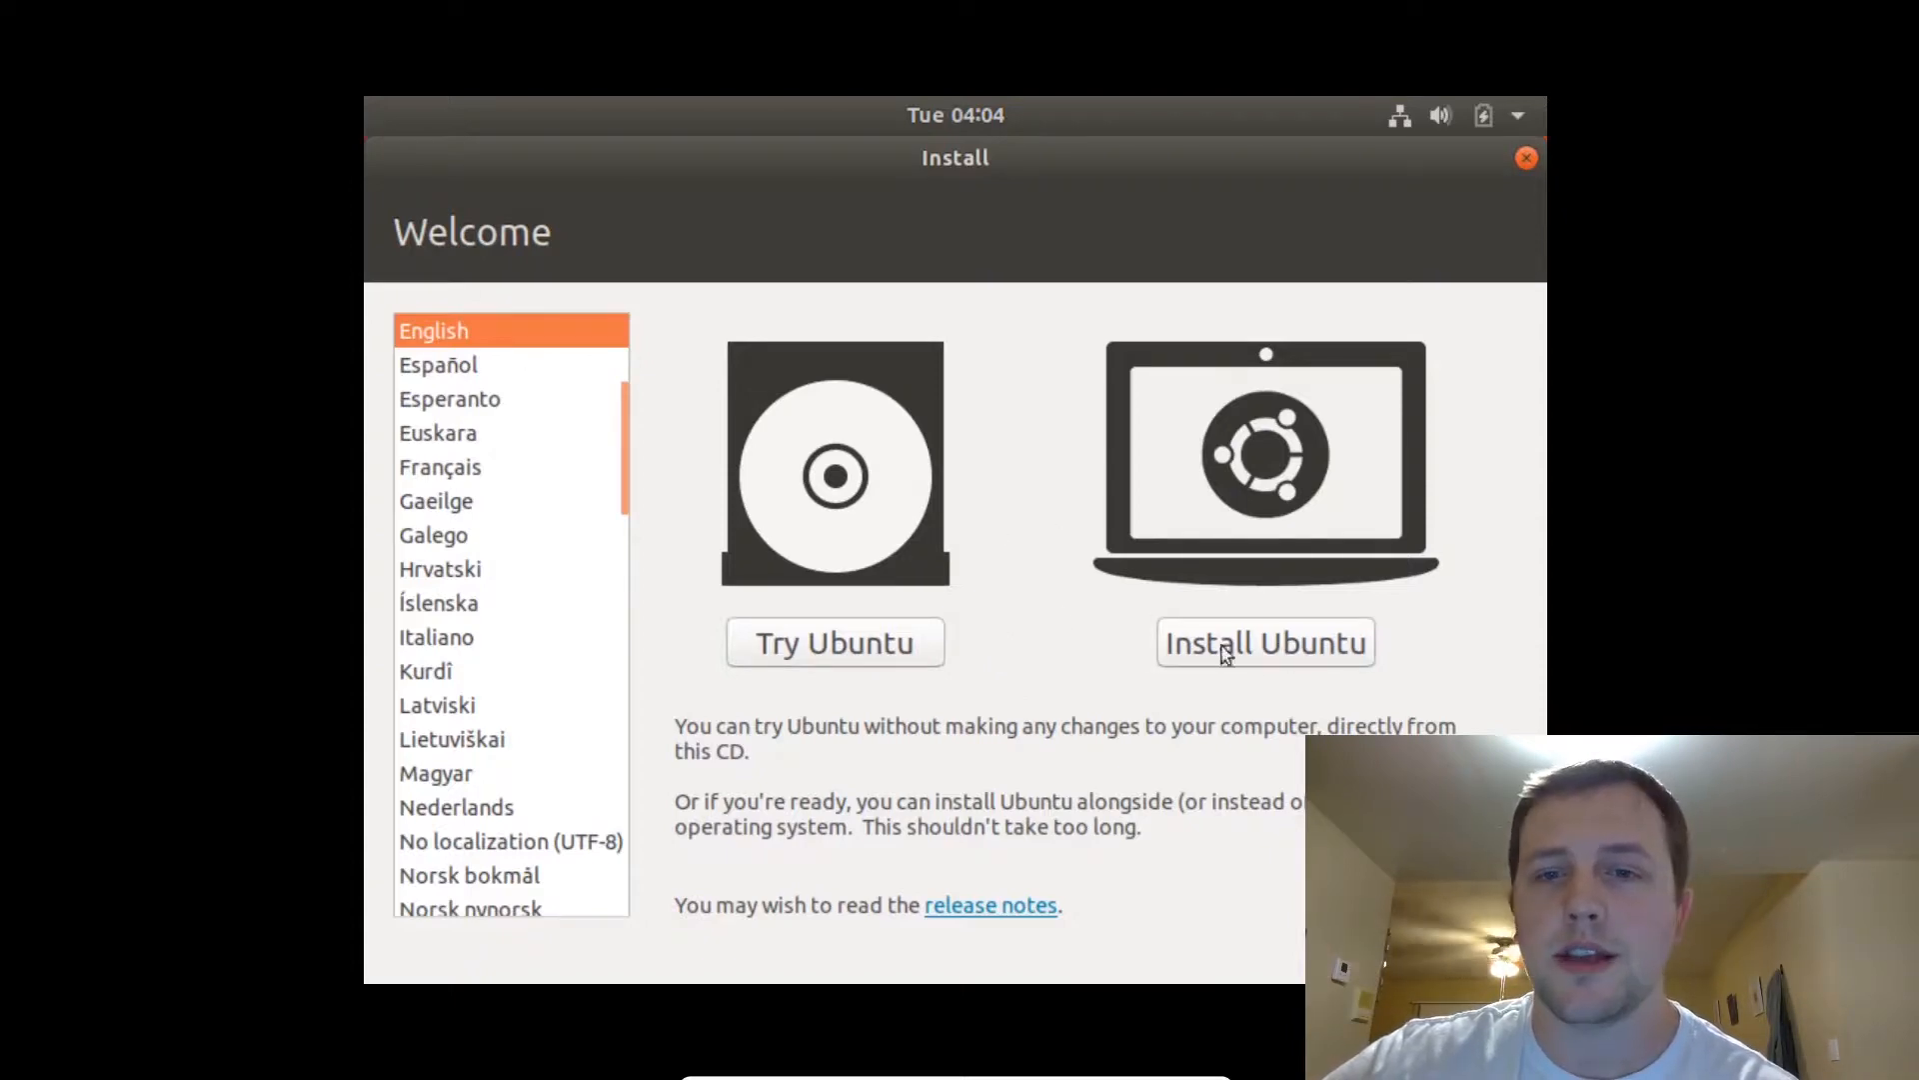
Keep English as the installer language after trying Español, and choose Install Ubuntu.
click(500, 366)
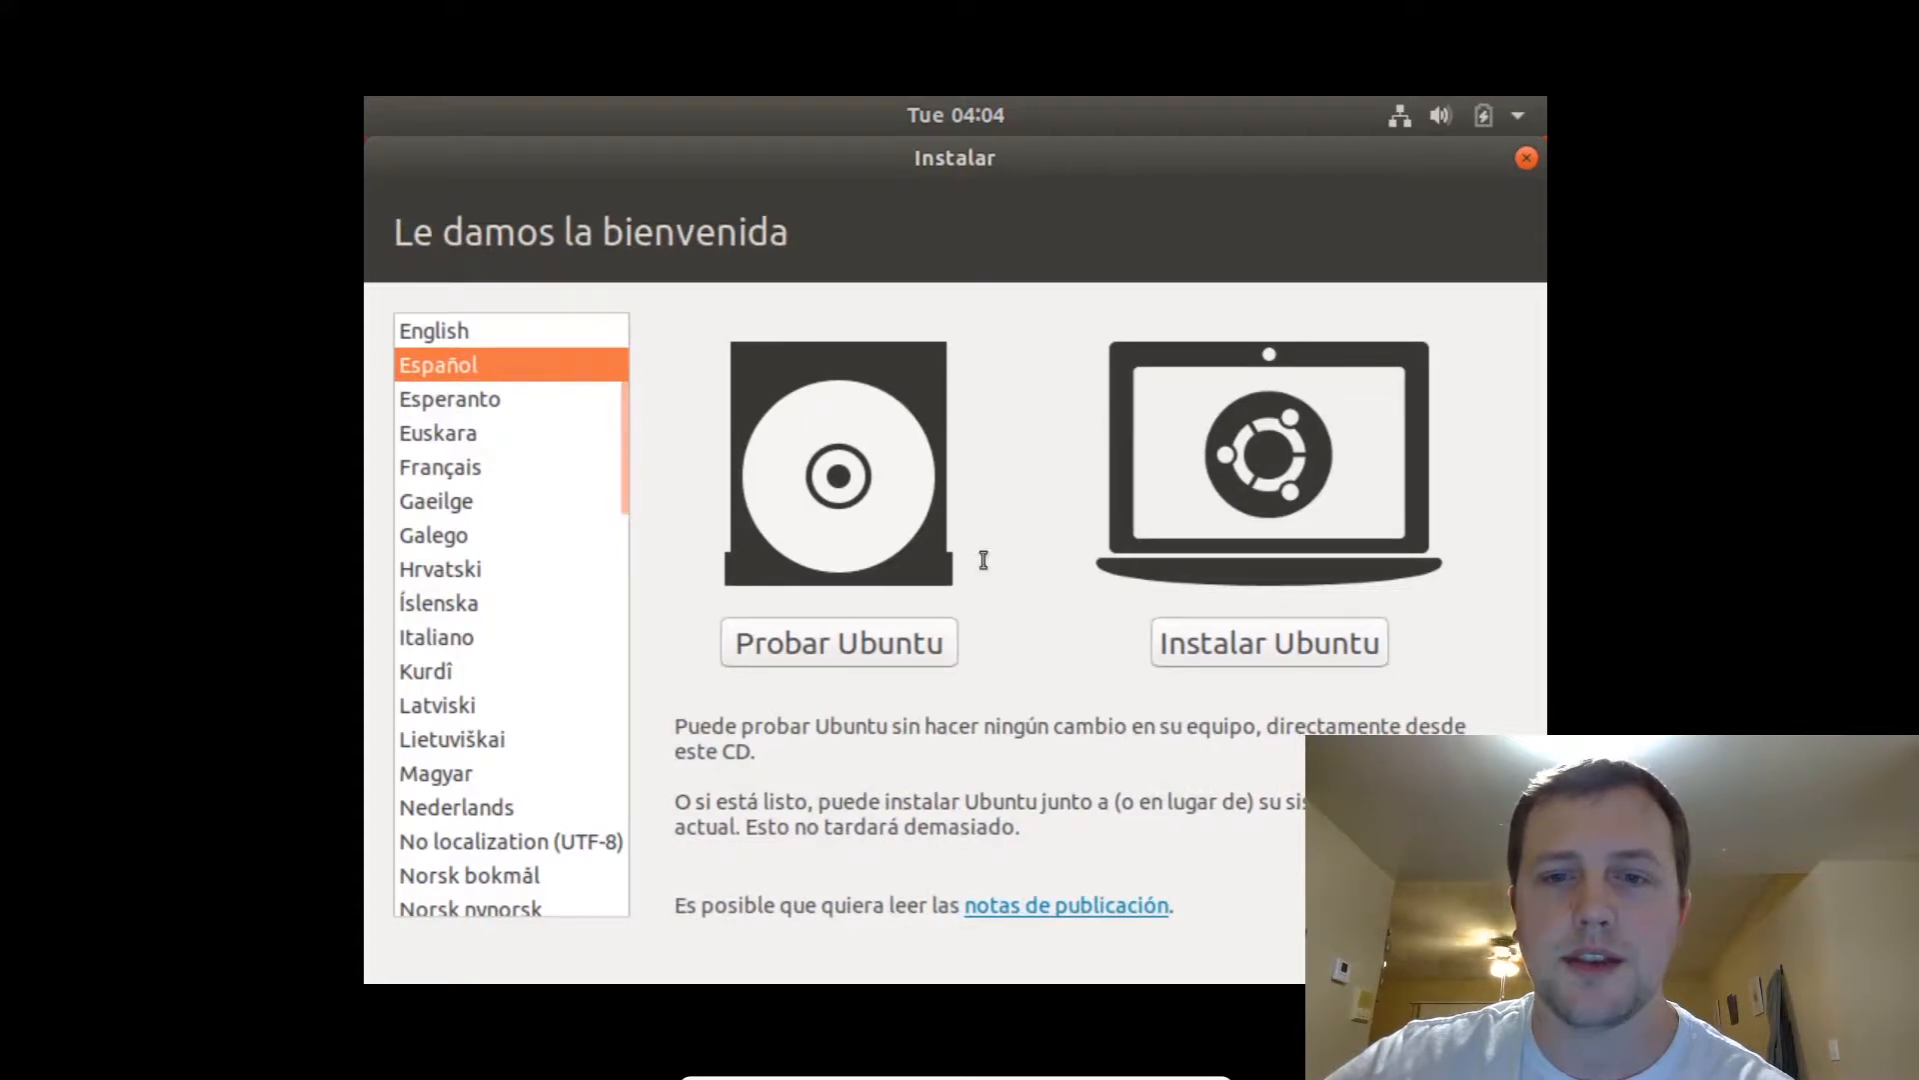
click(545, 332)
click(1302, 643)
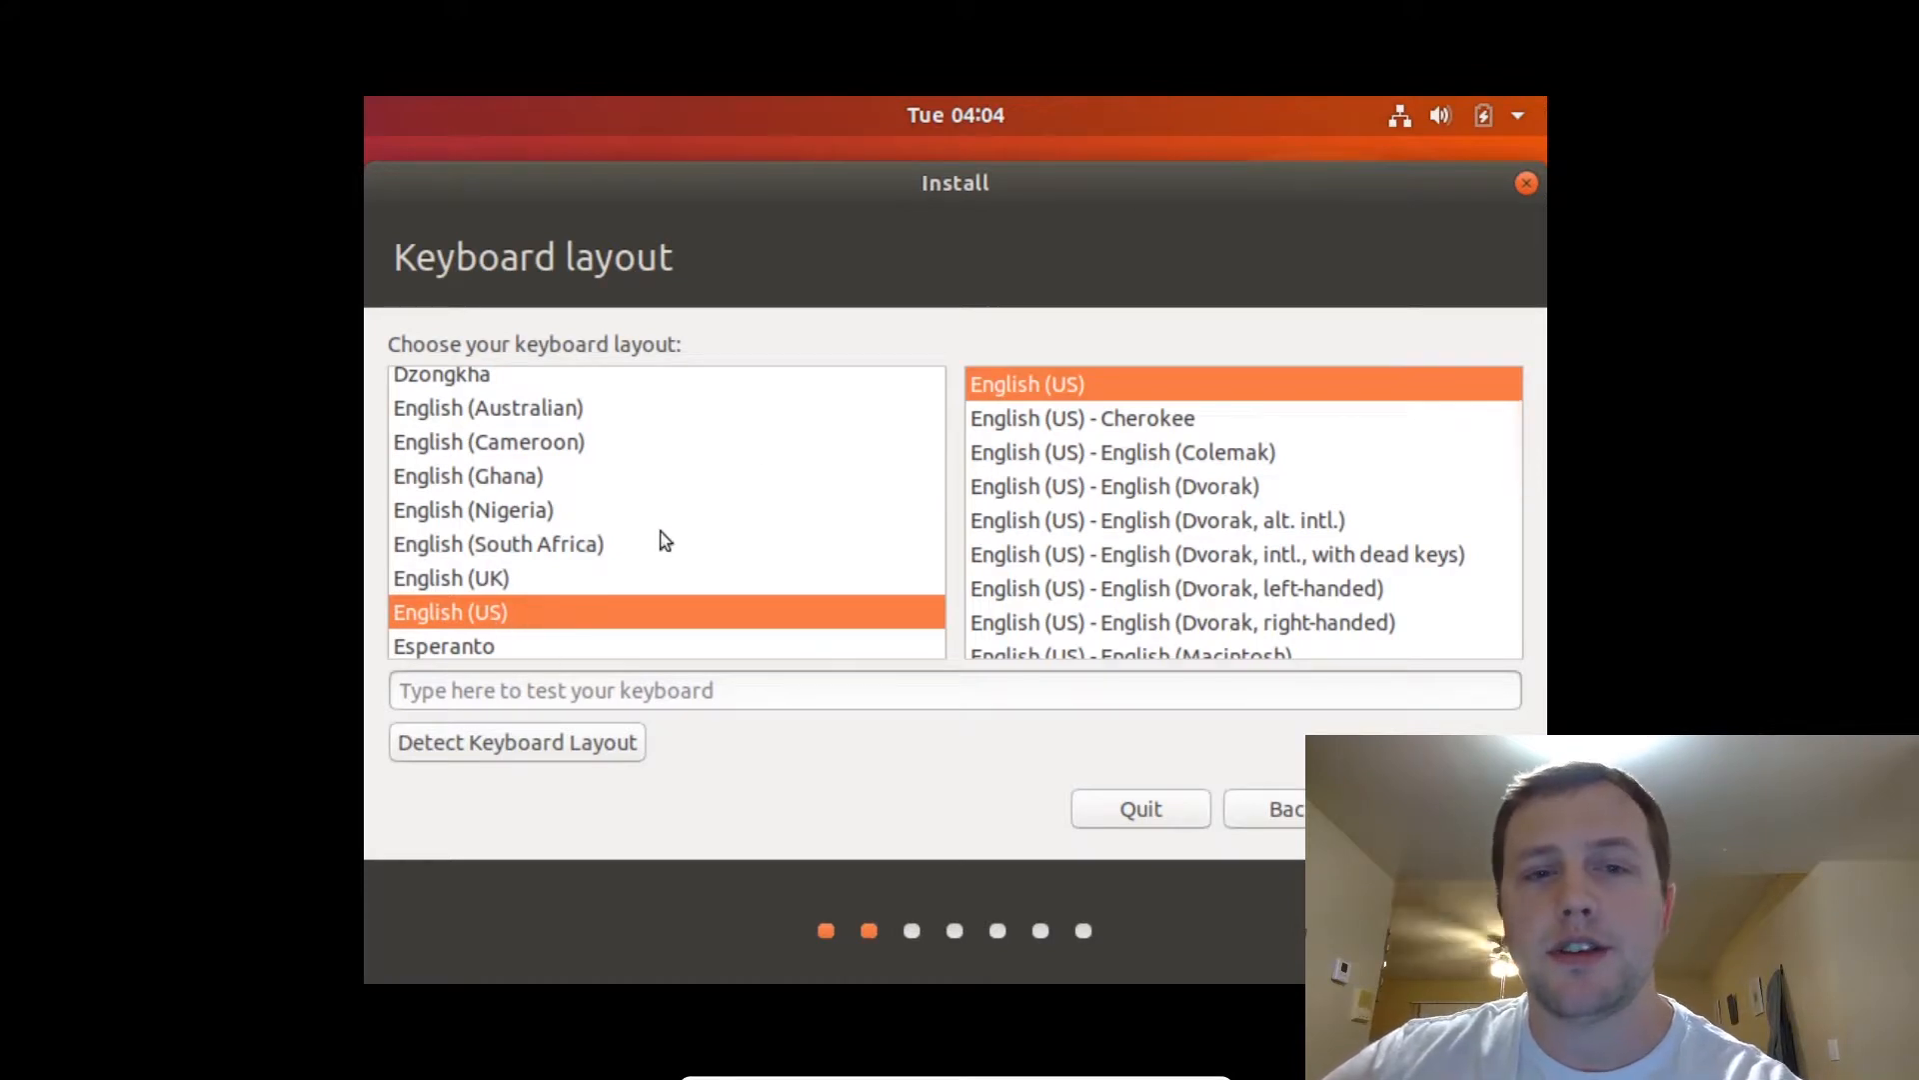
Test the English (US) keyboard layout with 'hey im in the US of a' and continue.
click(577, 703)
text(hey im in the US of a)
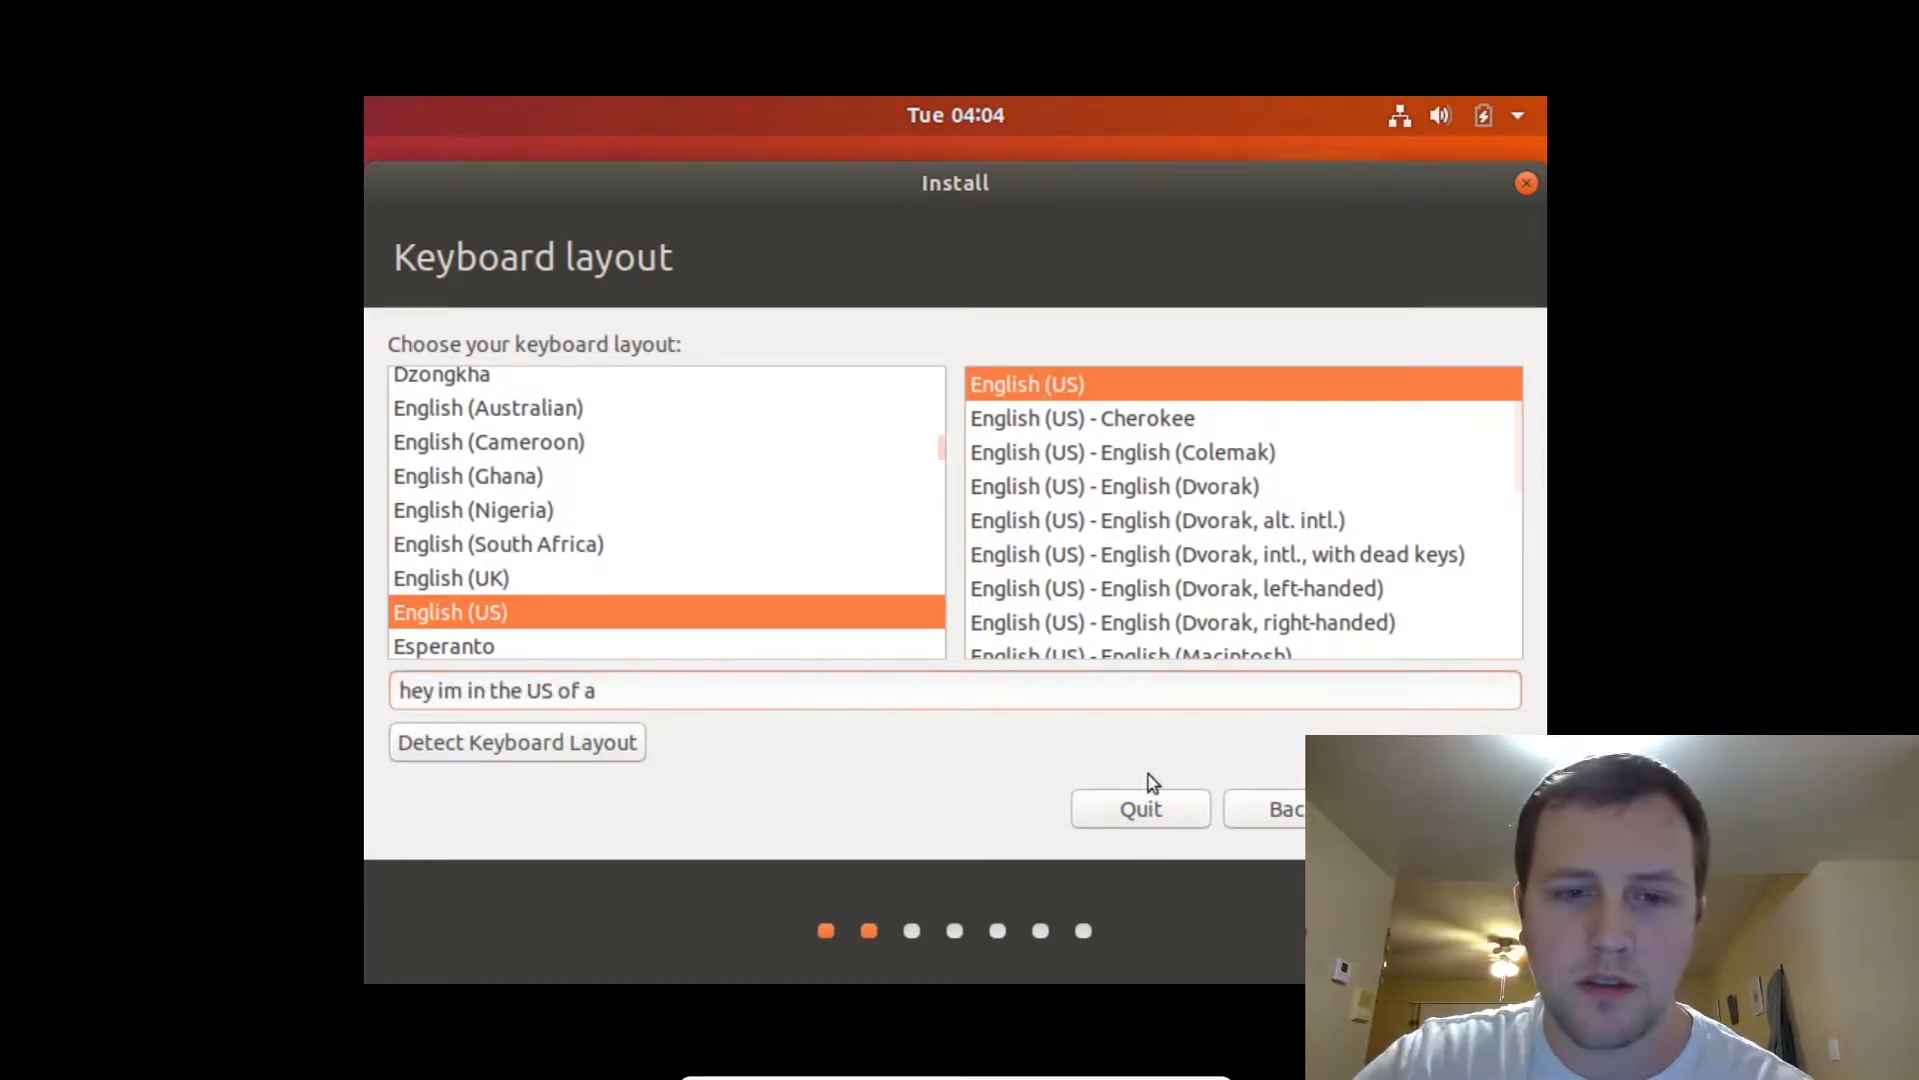
key(Return)
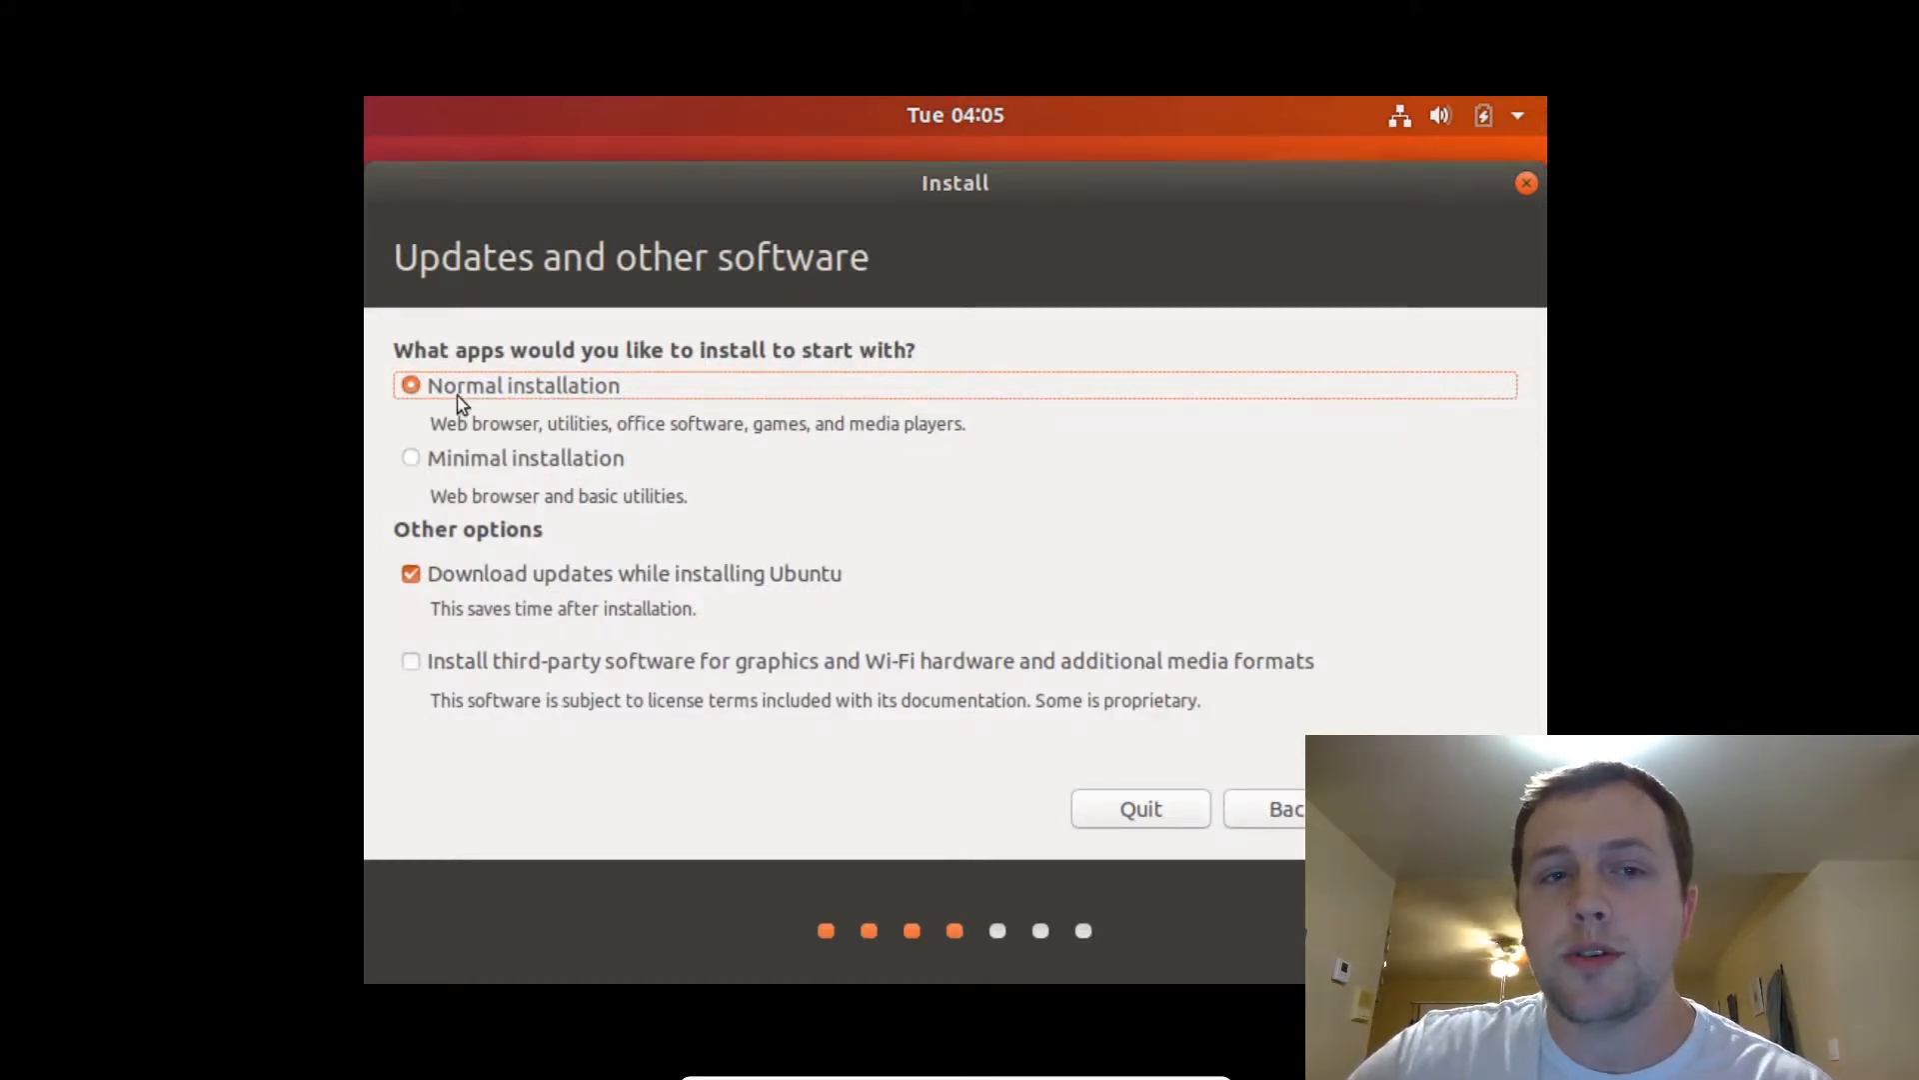
Compare Normal and Minimal installation, keep Normal installation, and continue to Installation type.
drag(433, 427, 976, 431)
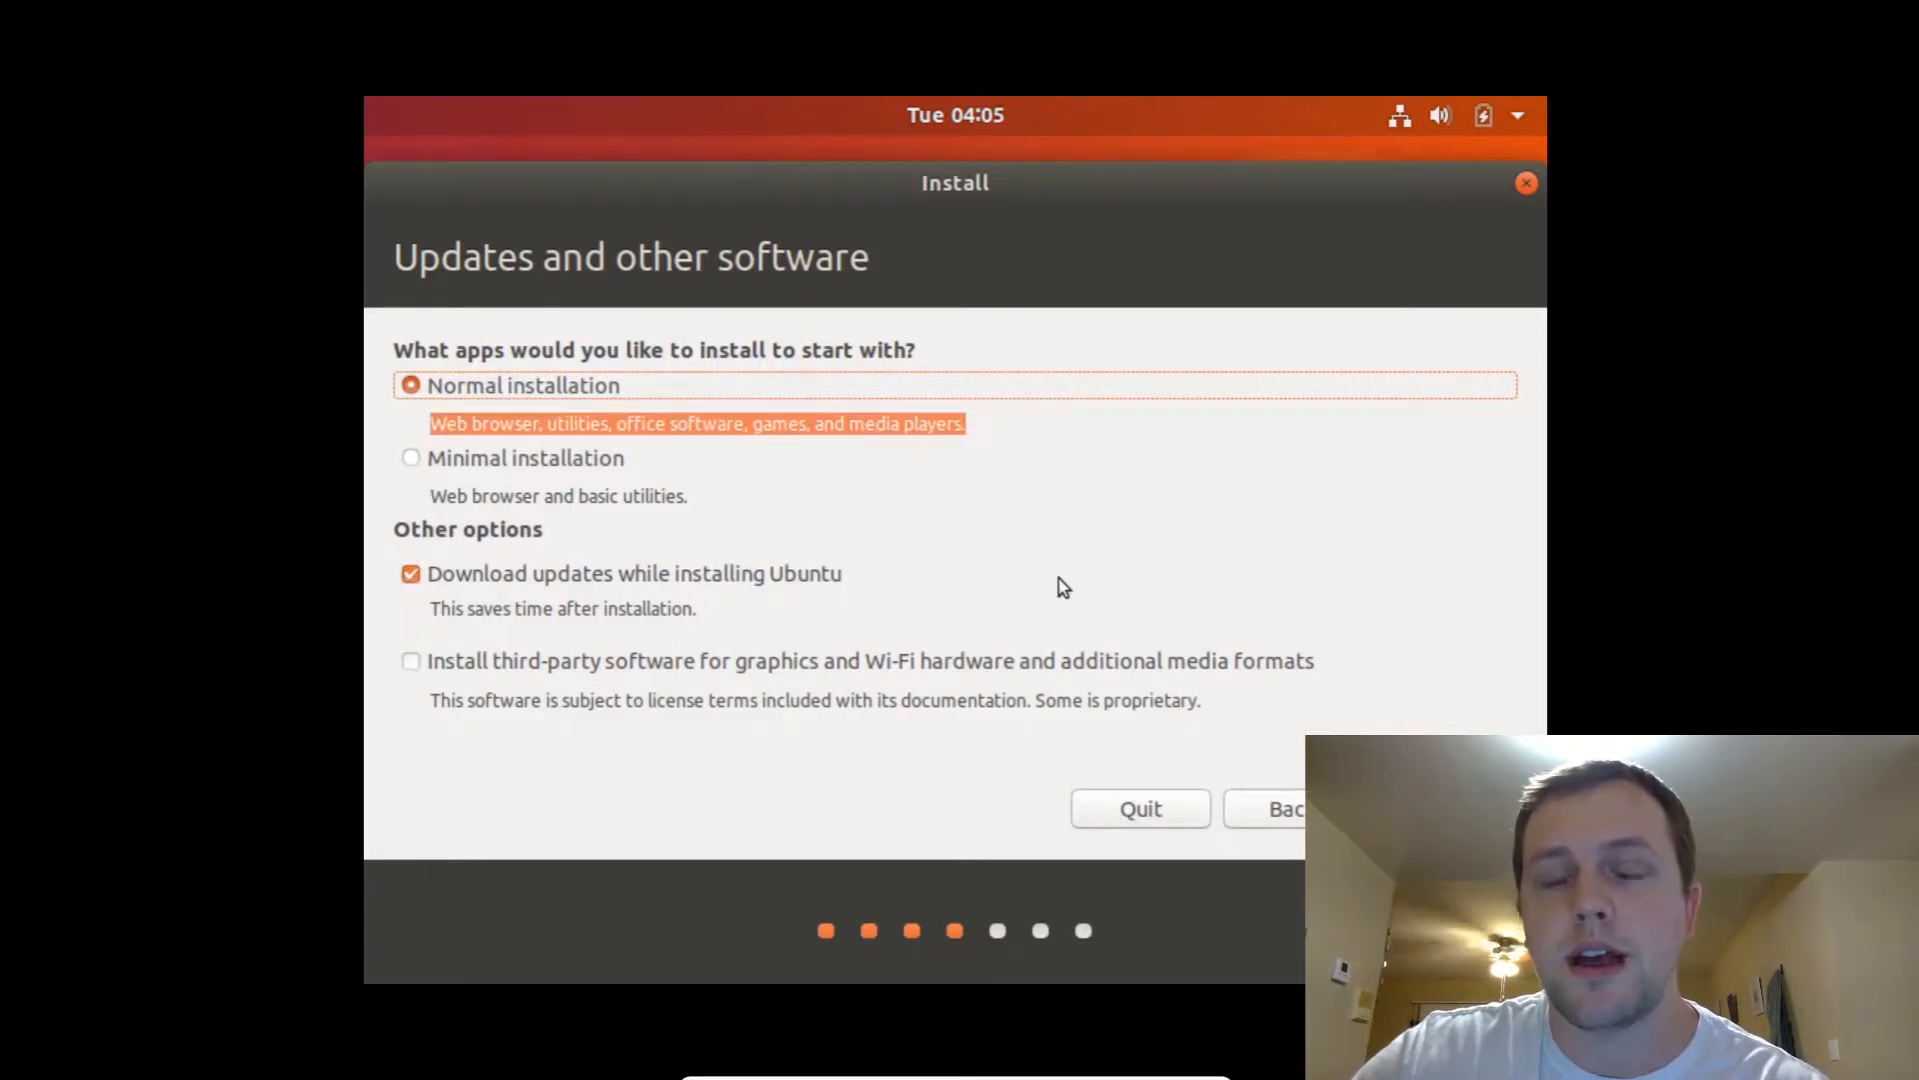
click(989, 426)
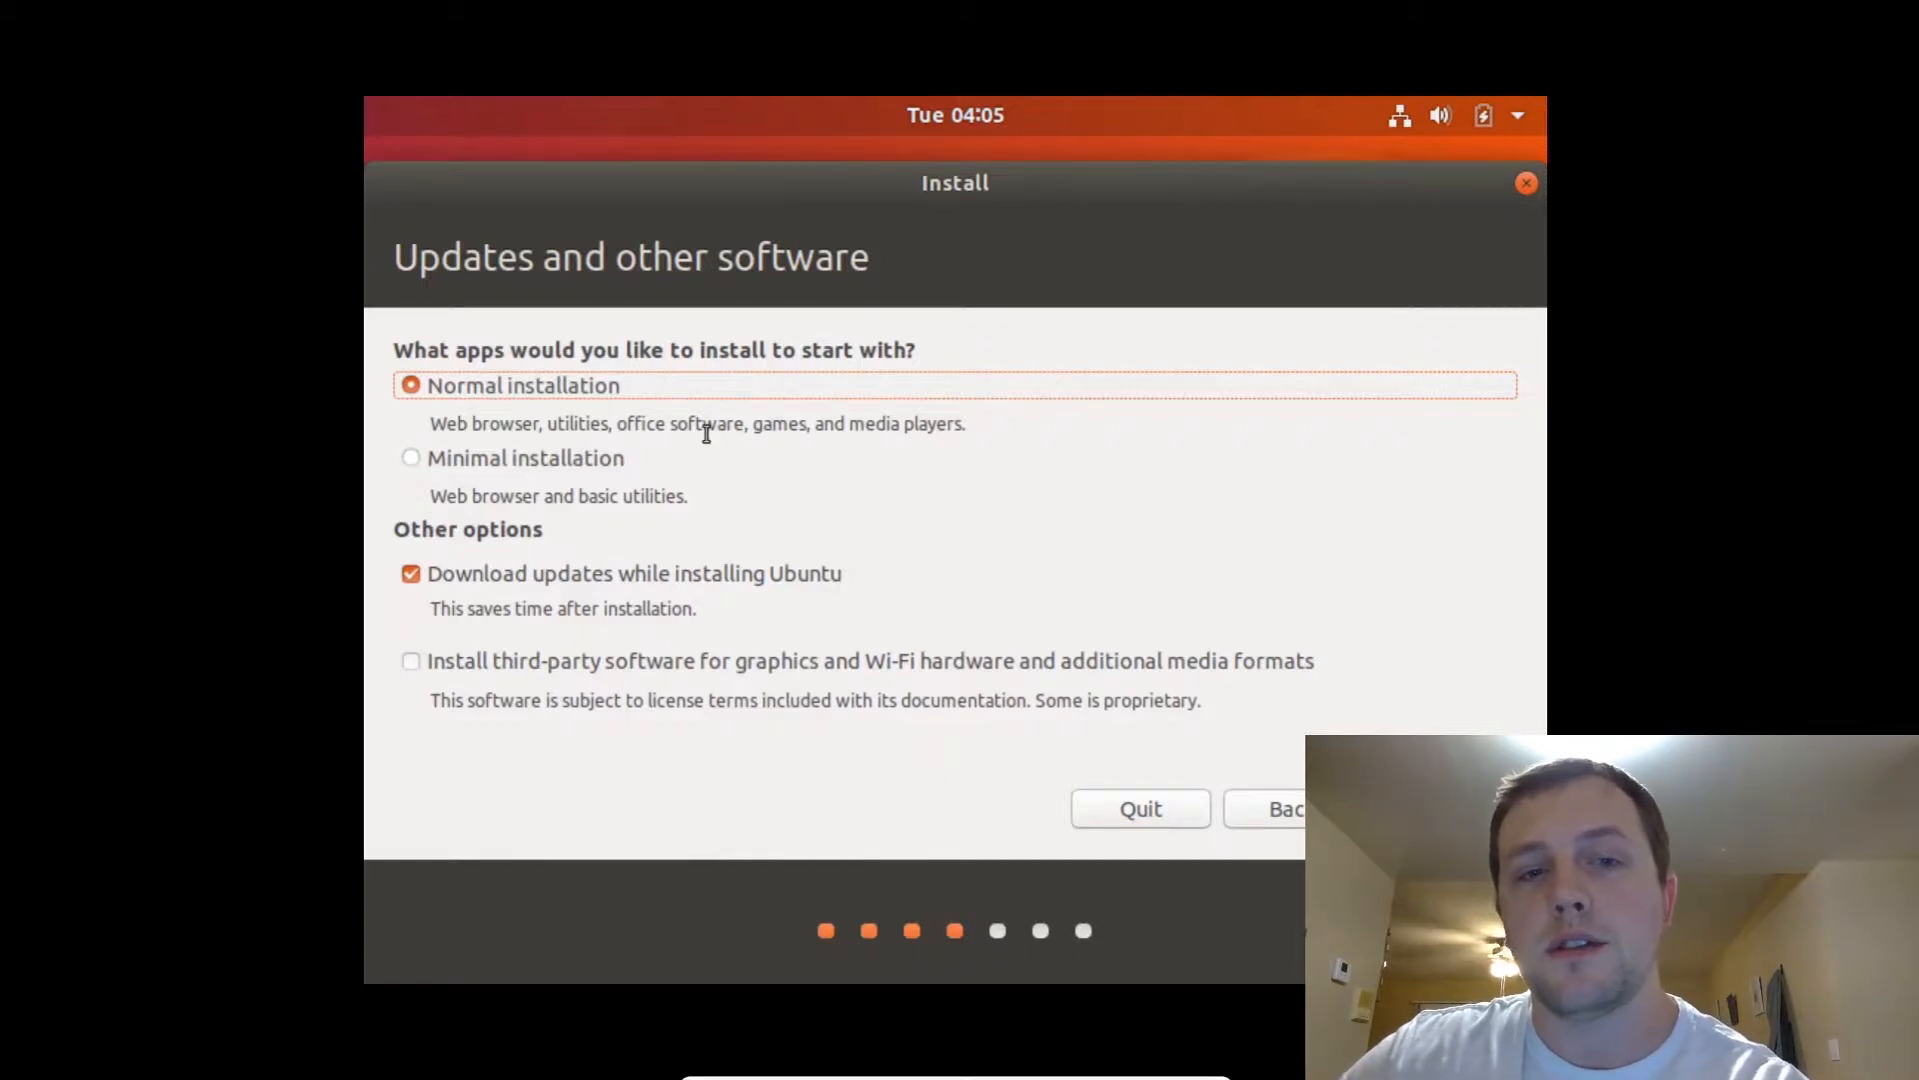
drag(615, 425, 249, 401)
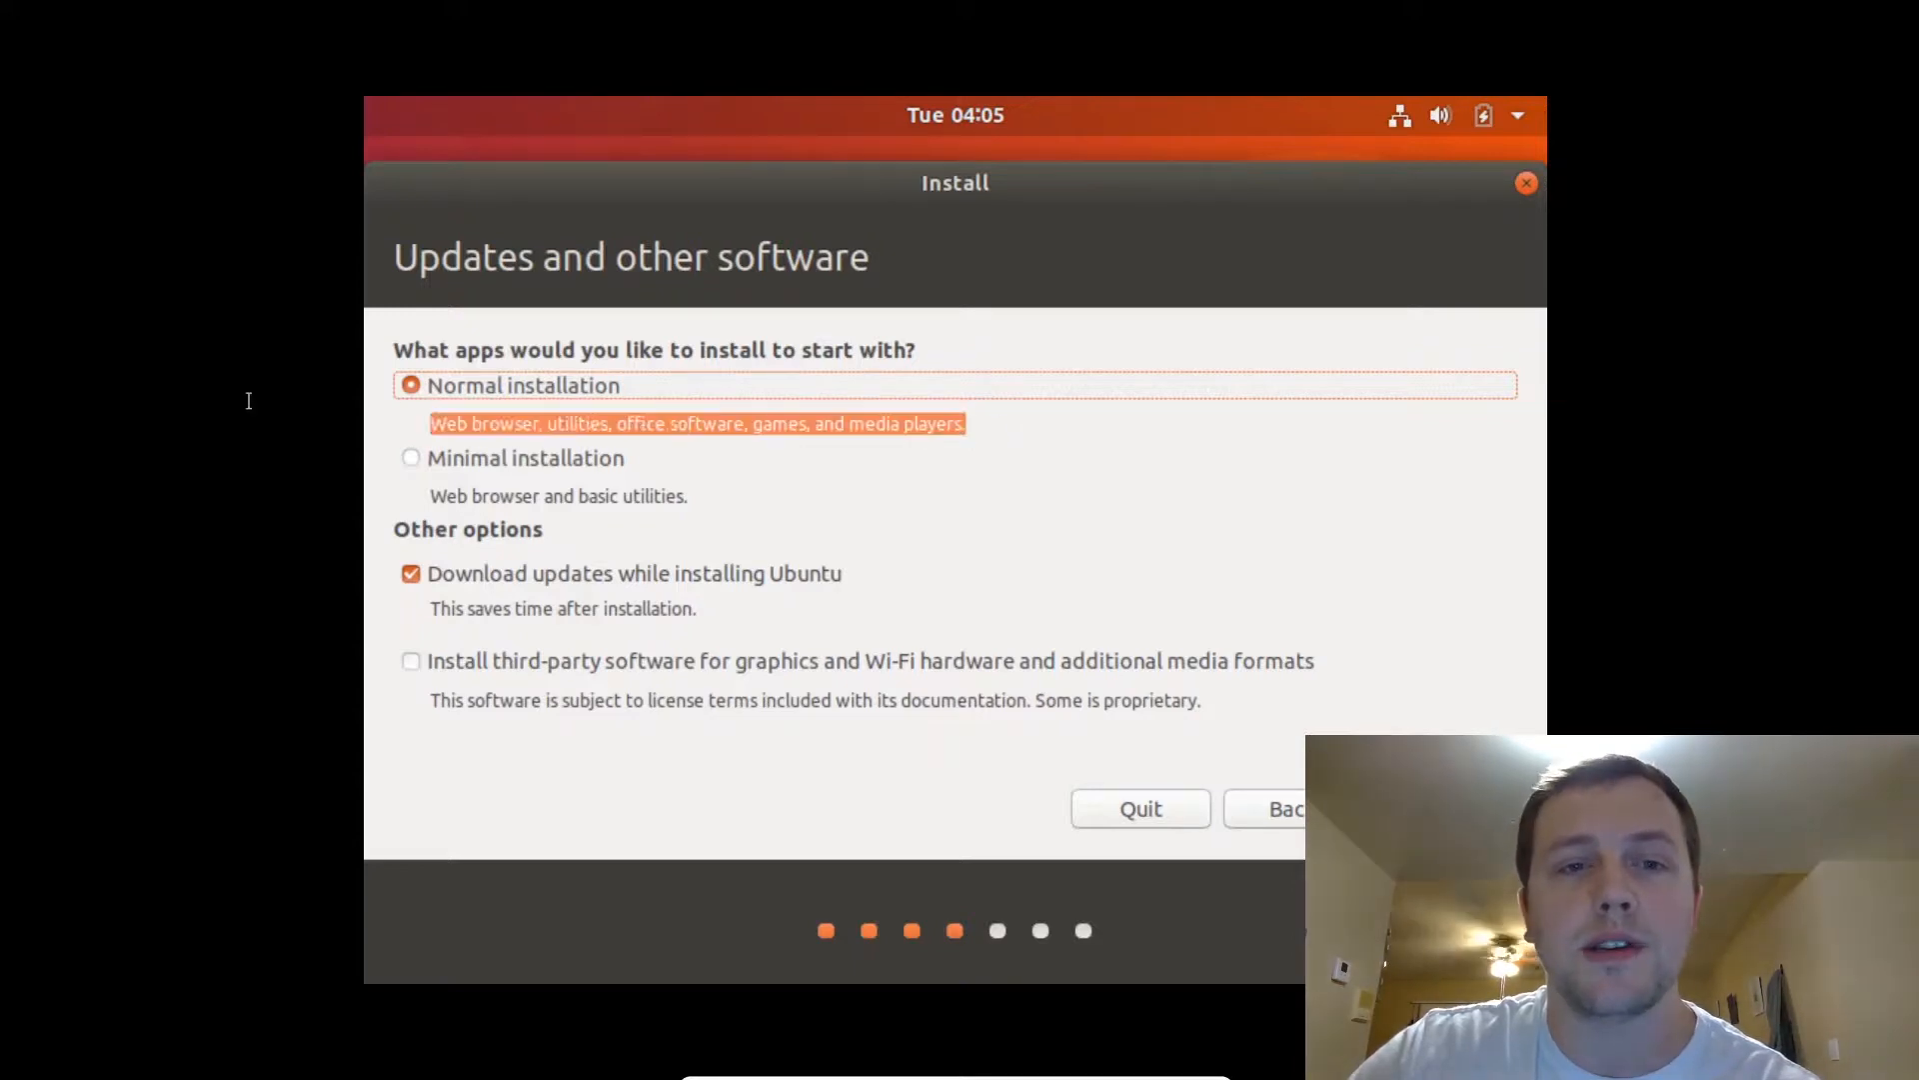
click(510, 426)
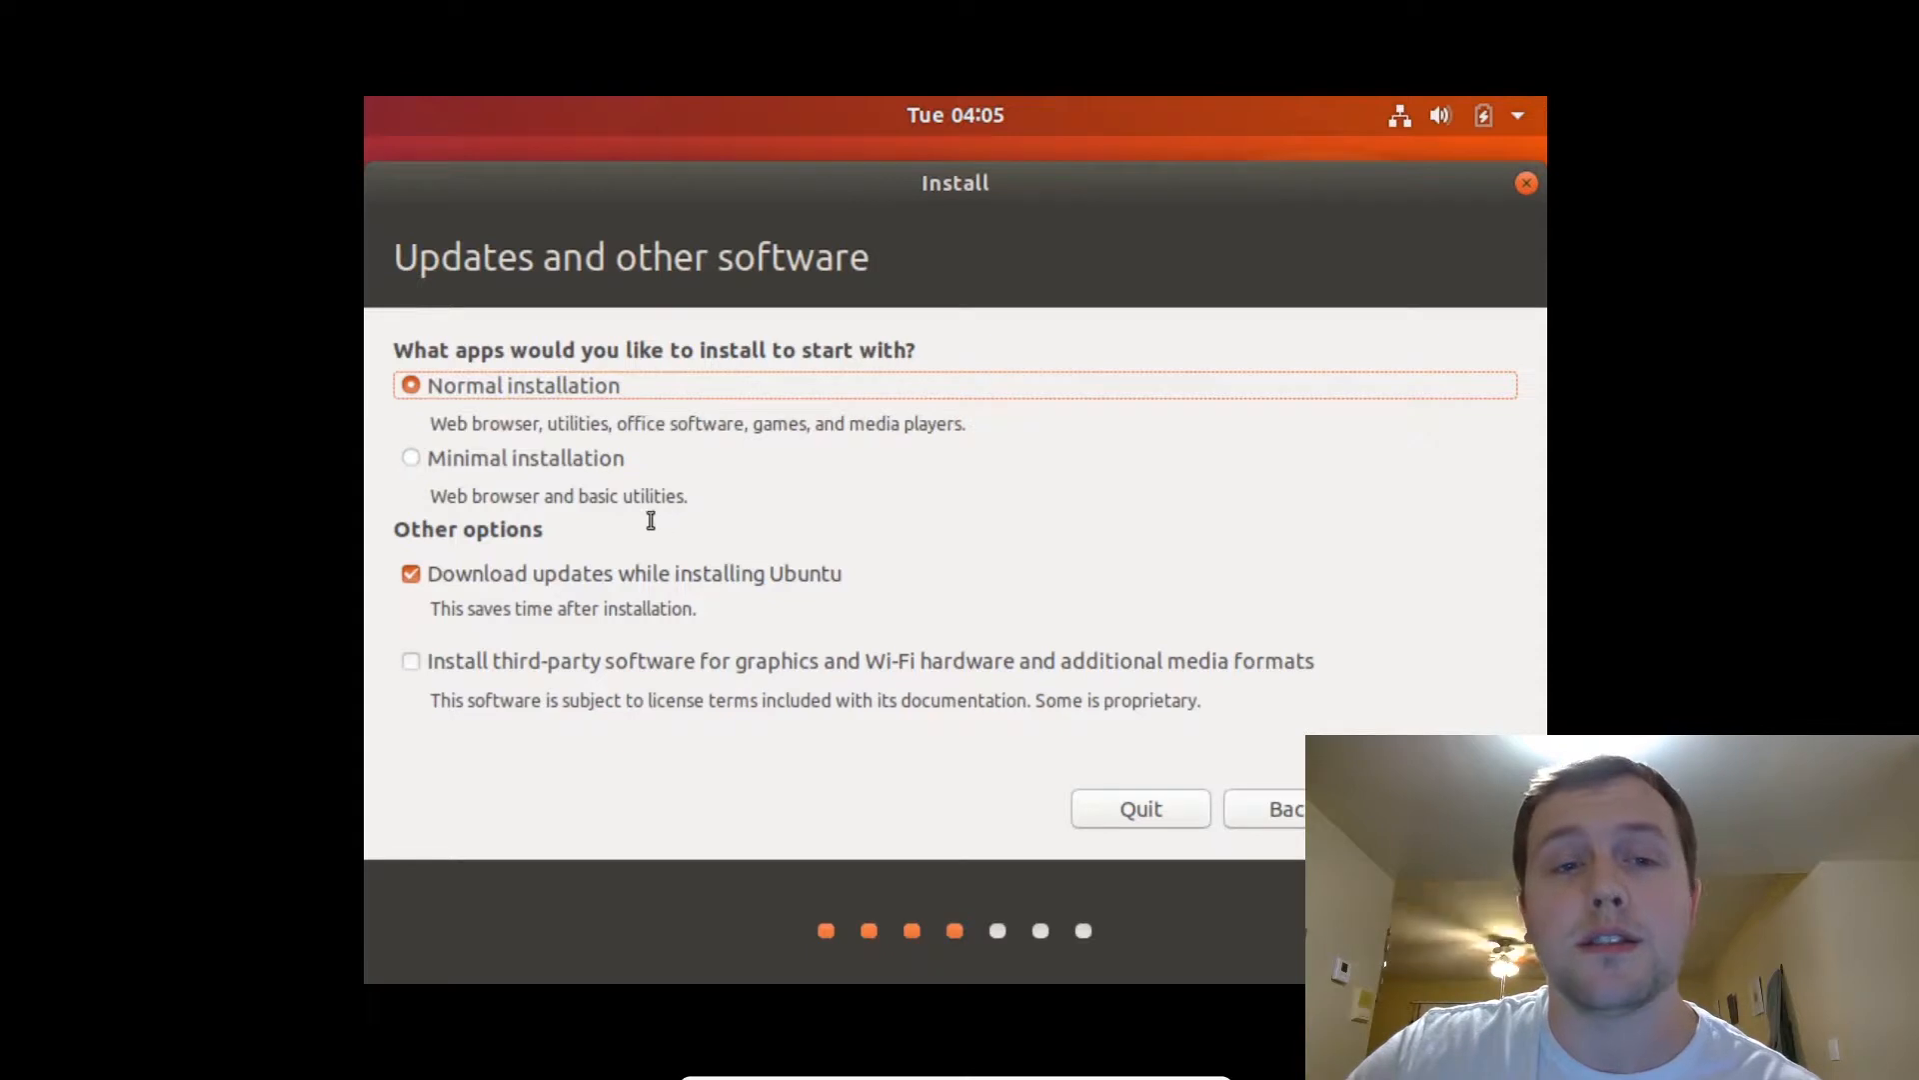
click(537, 462)
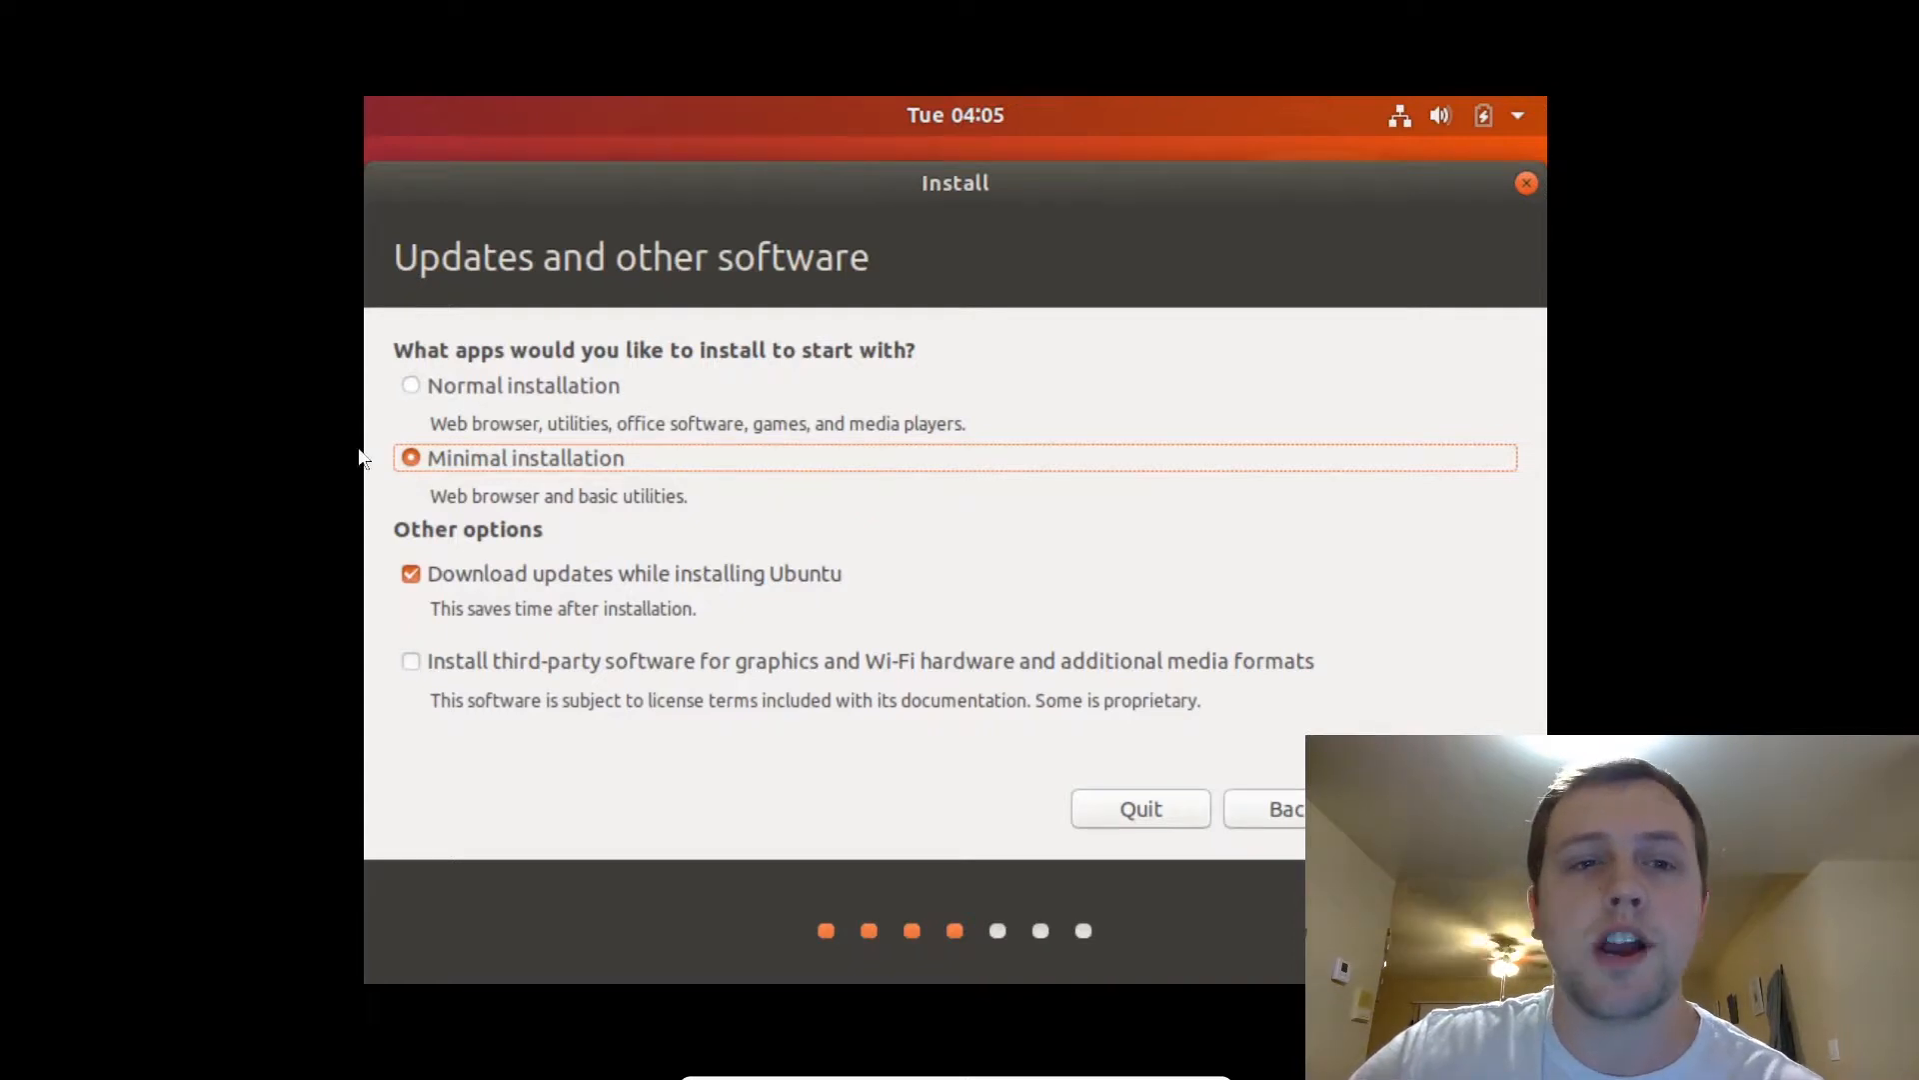
click(452, 390)
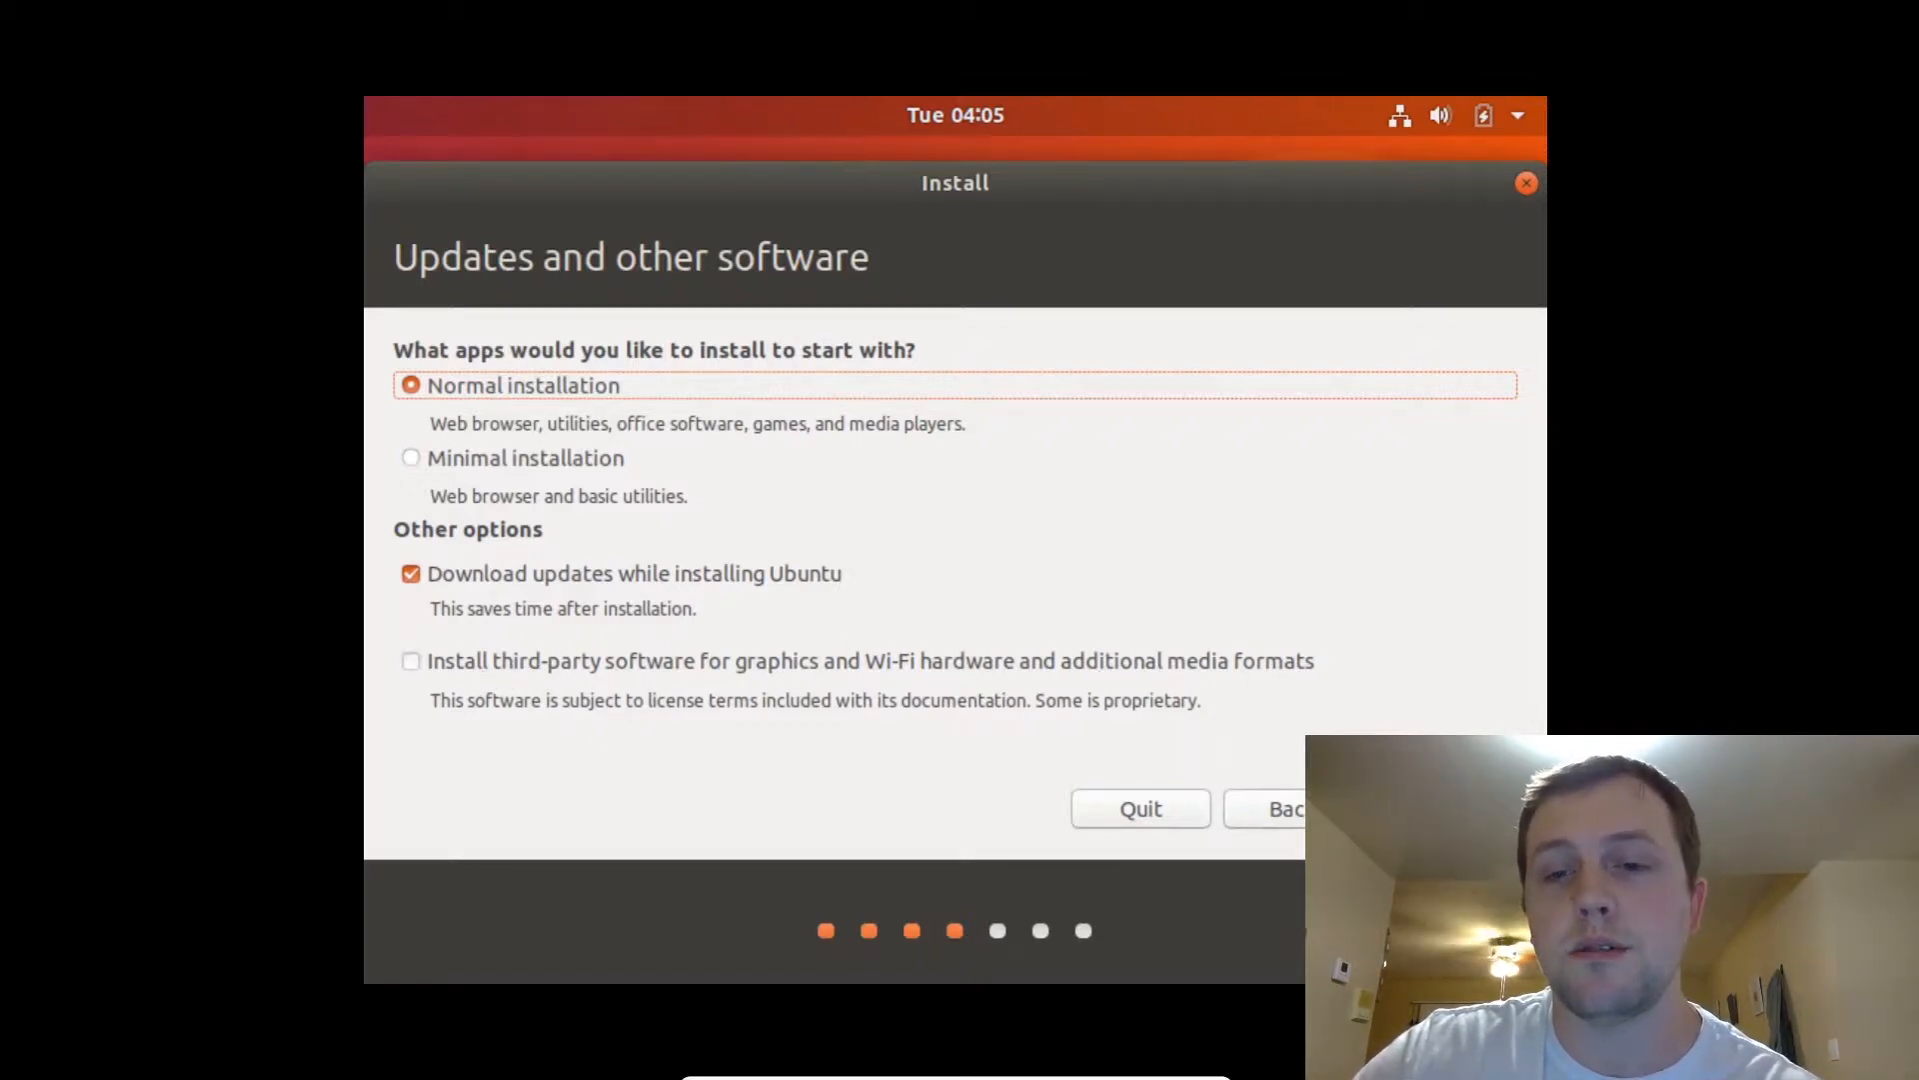
click(1446, 809)
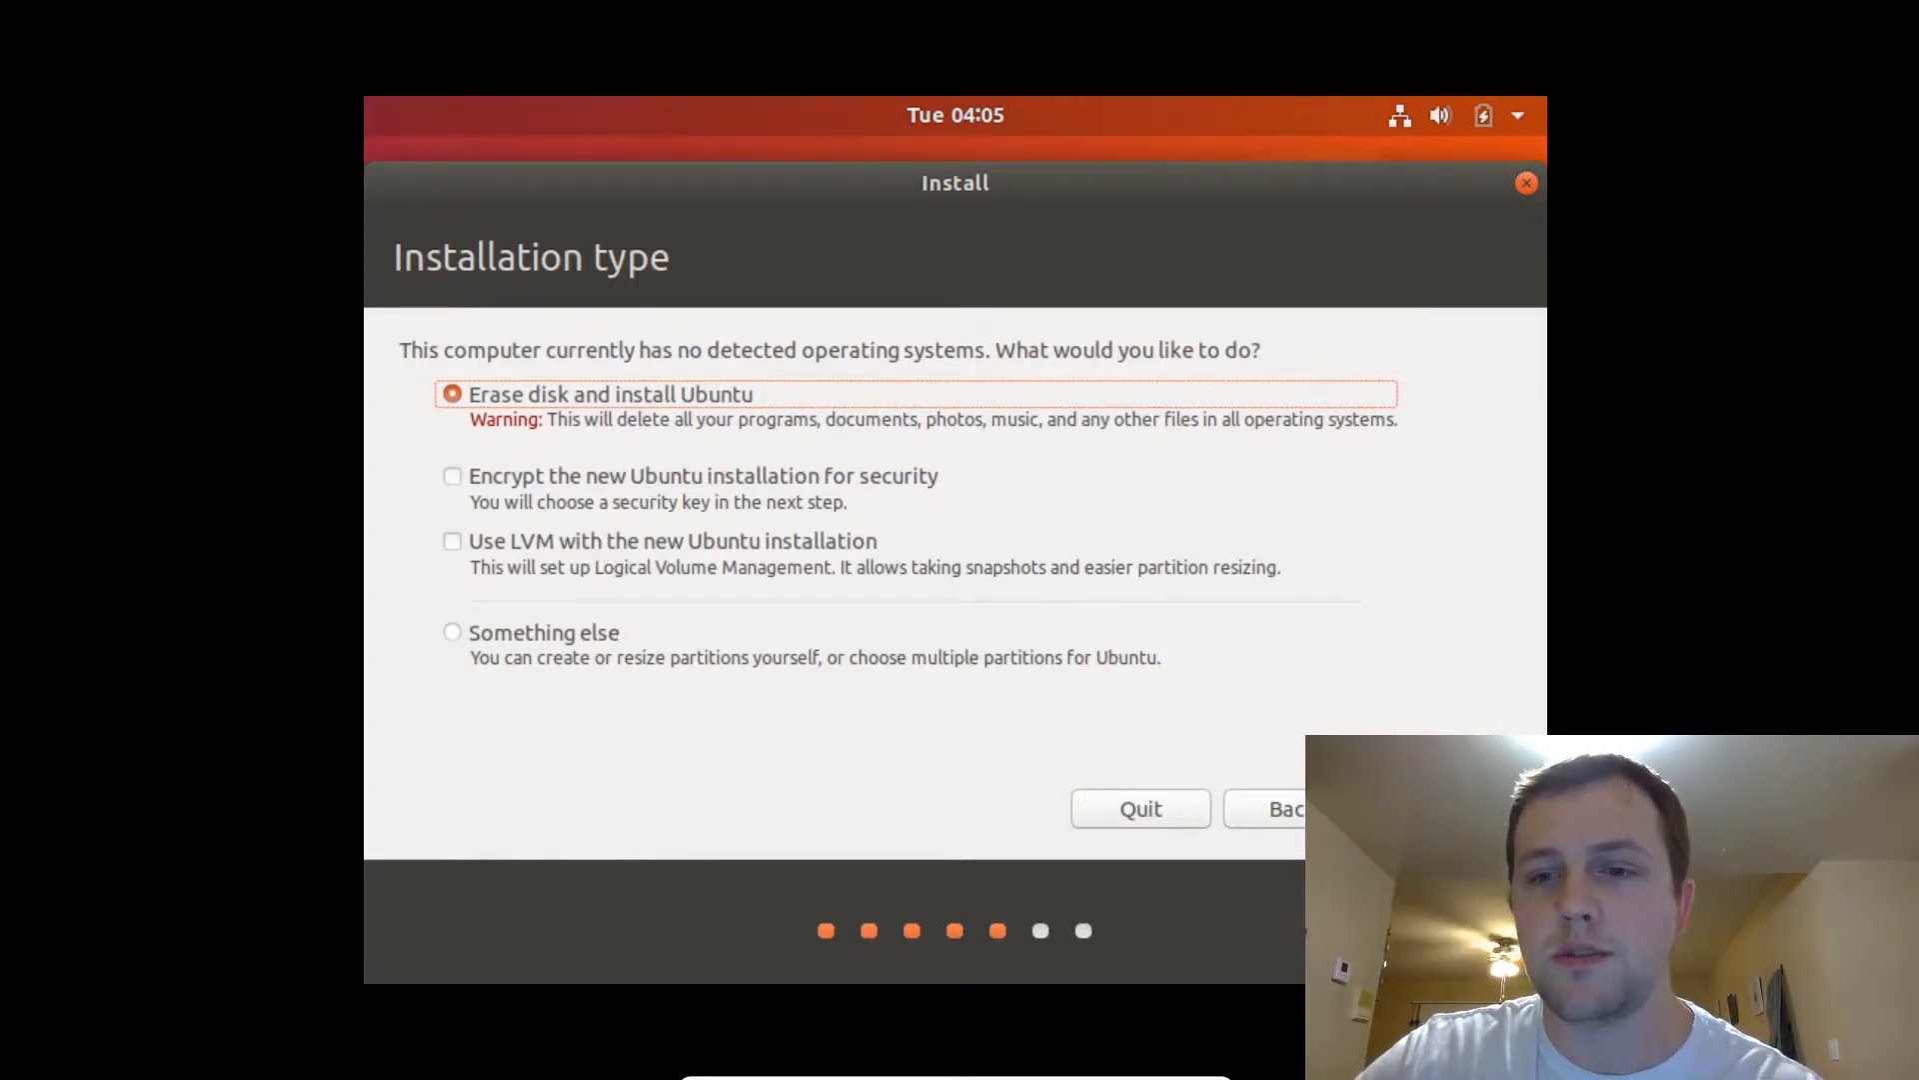
Erase the disk, confirm the partition changes, and accept New York as the time zone.
click(1459, 809)
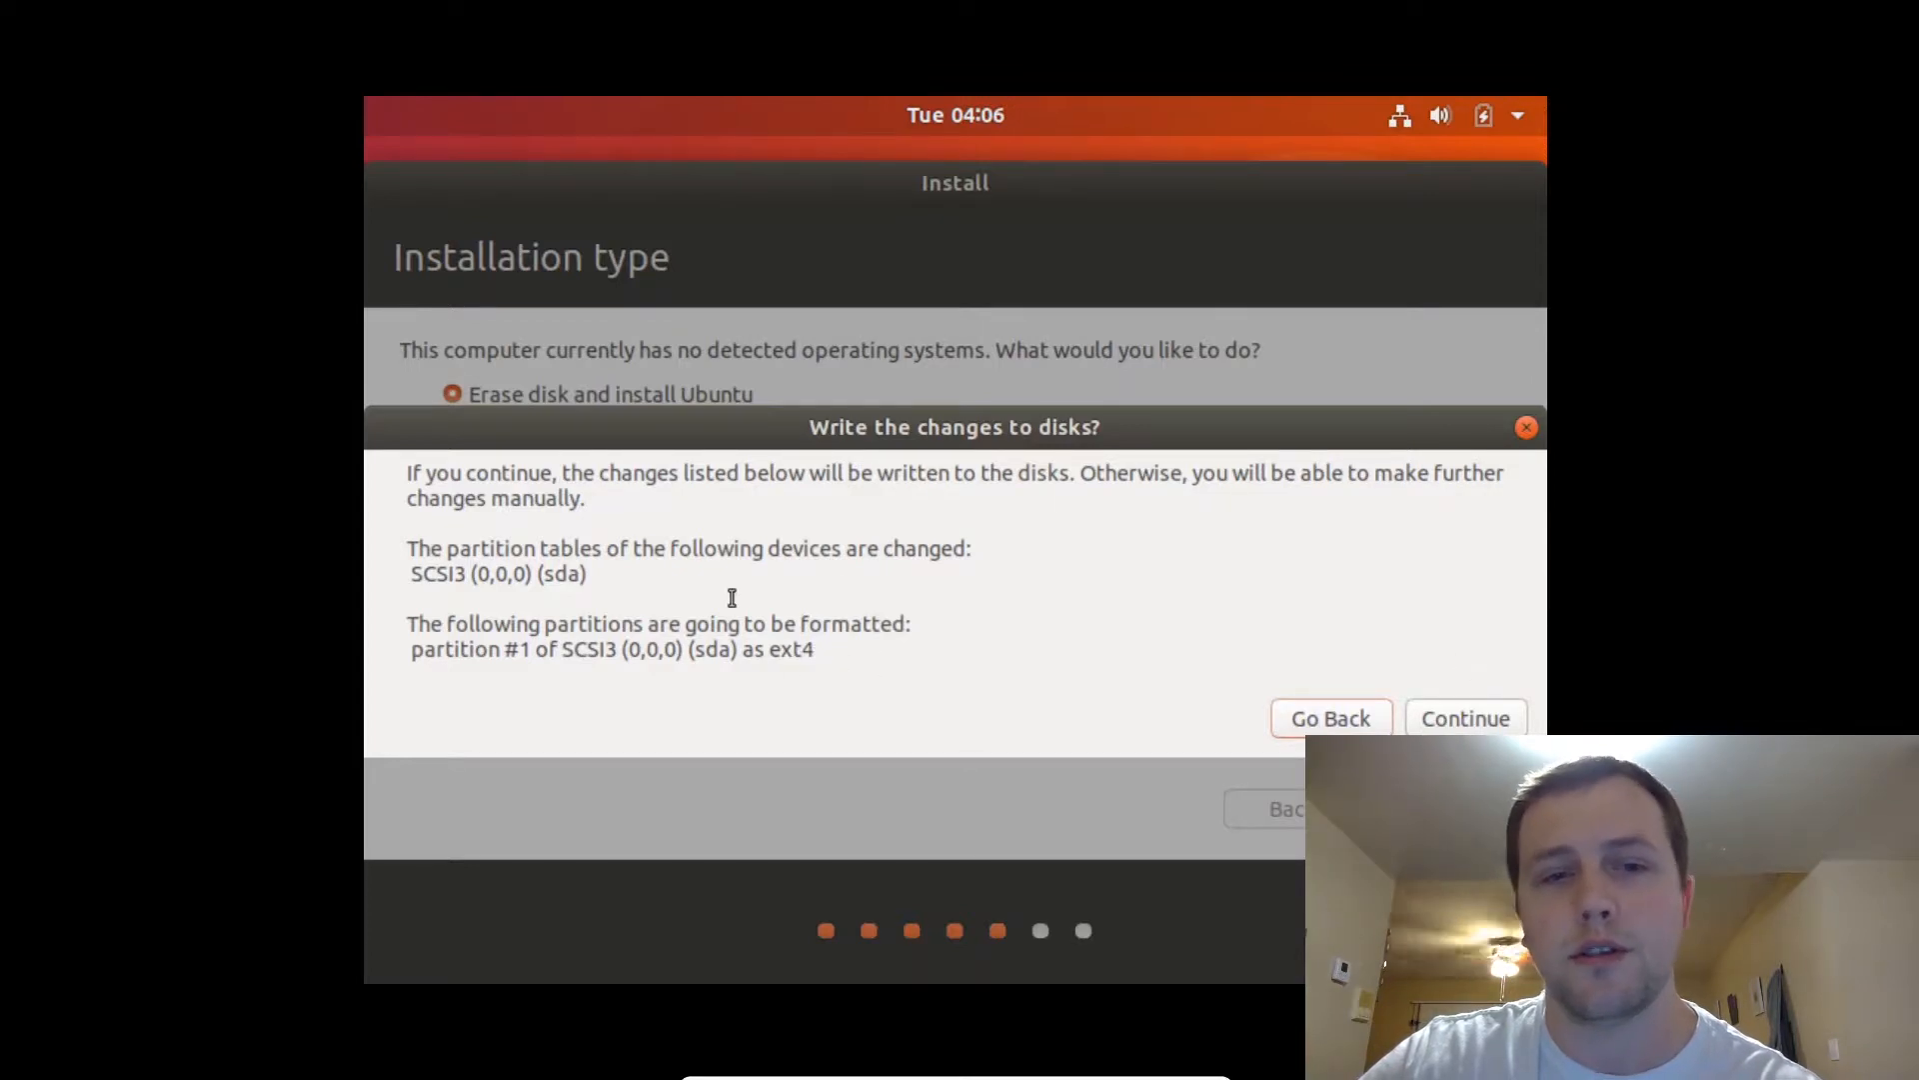
click(1465, 719)
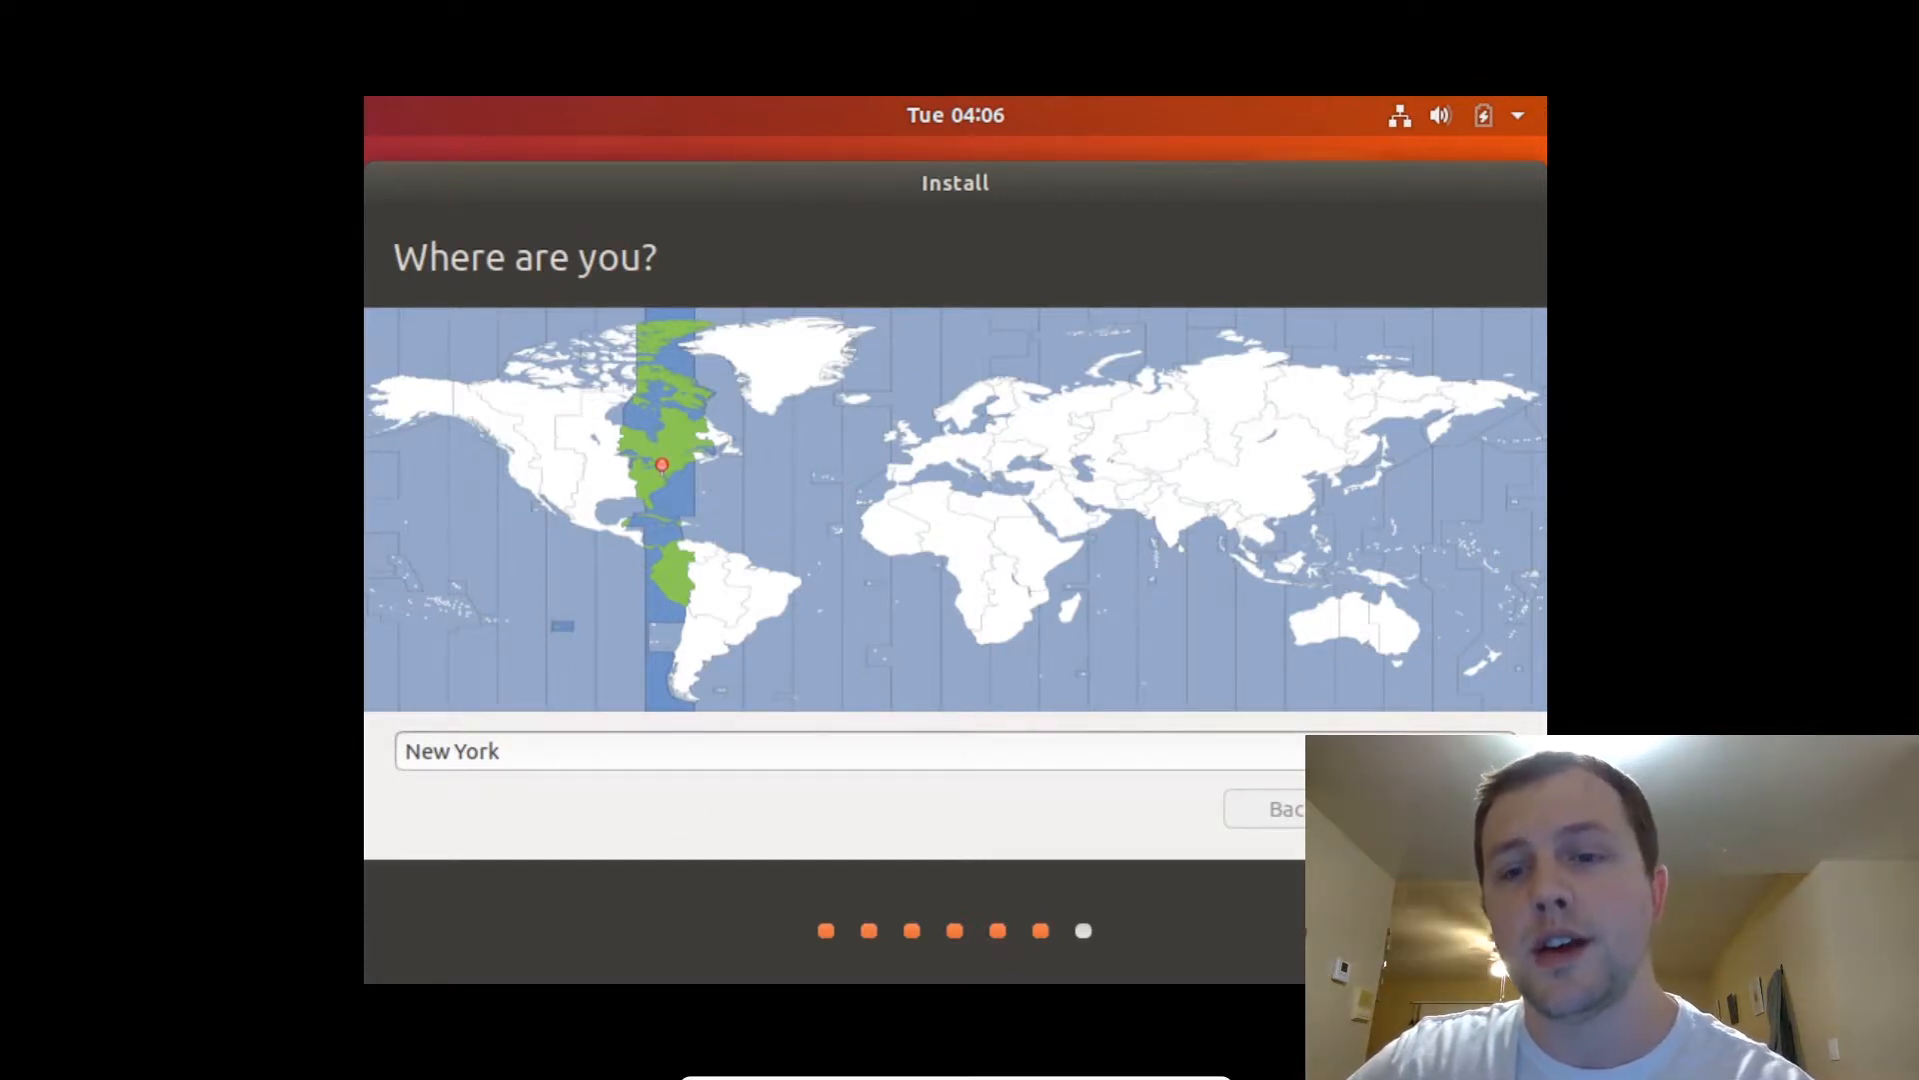
click(1448, 808)
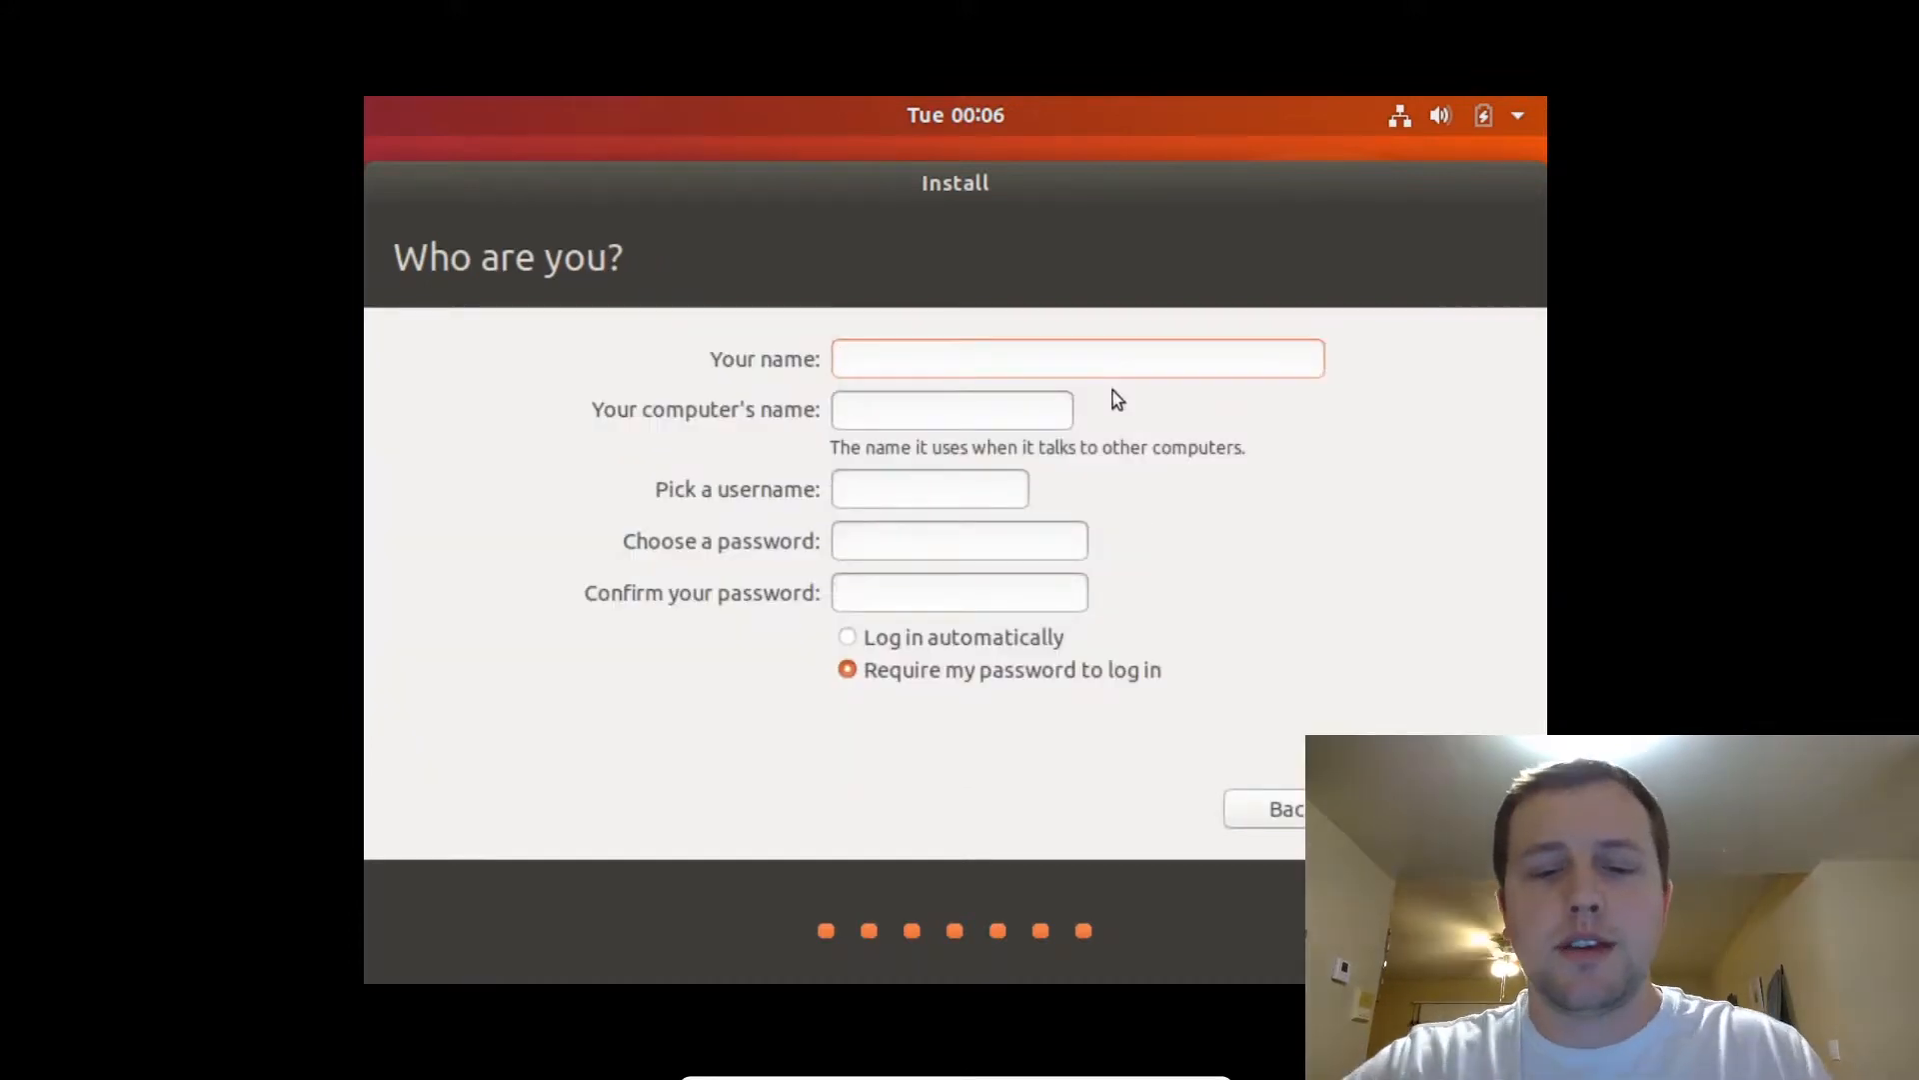
Create the 'Tutor' user account, let the installation finish, and restart the machine.
text(Tutor)
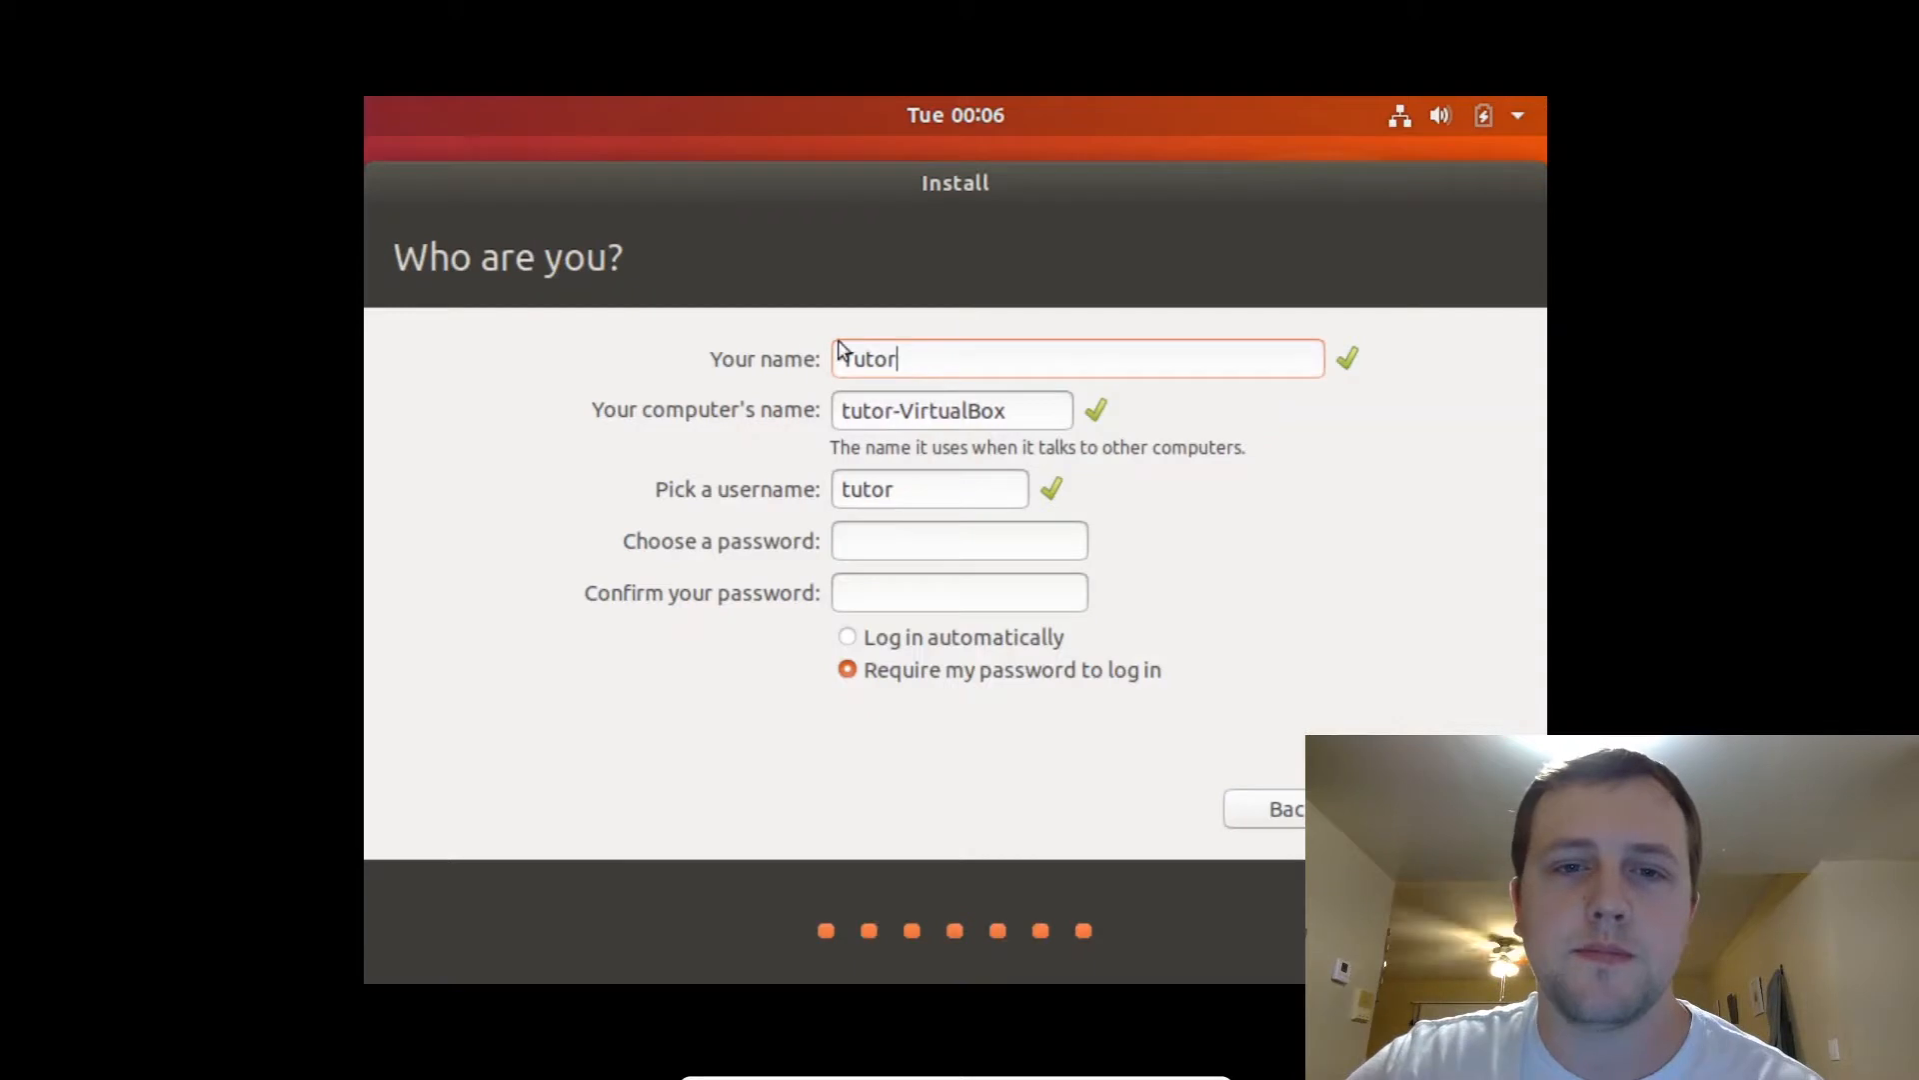
click(914, 541)
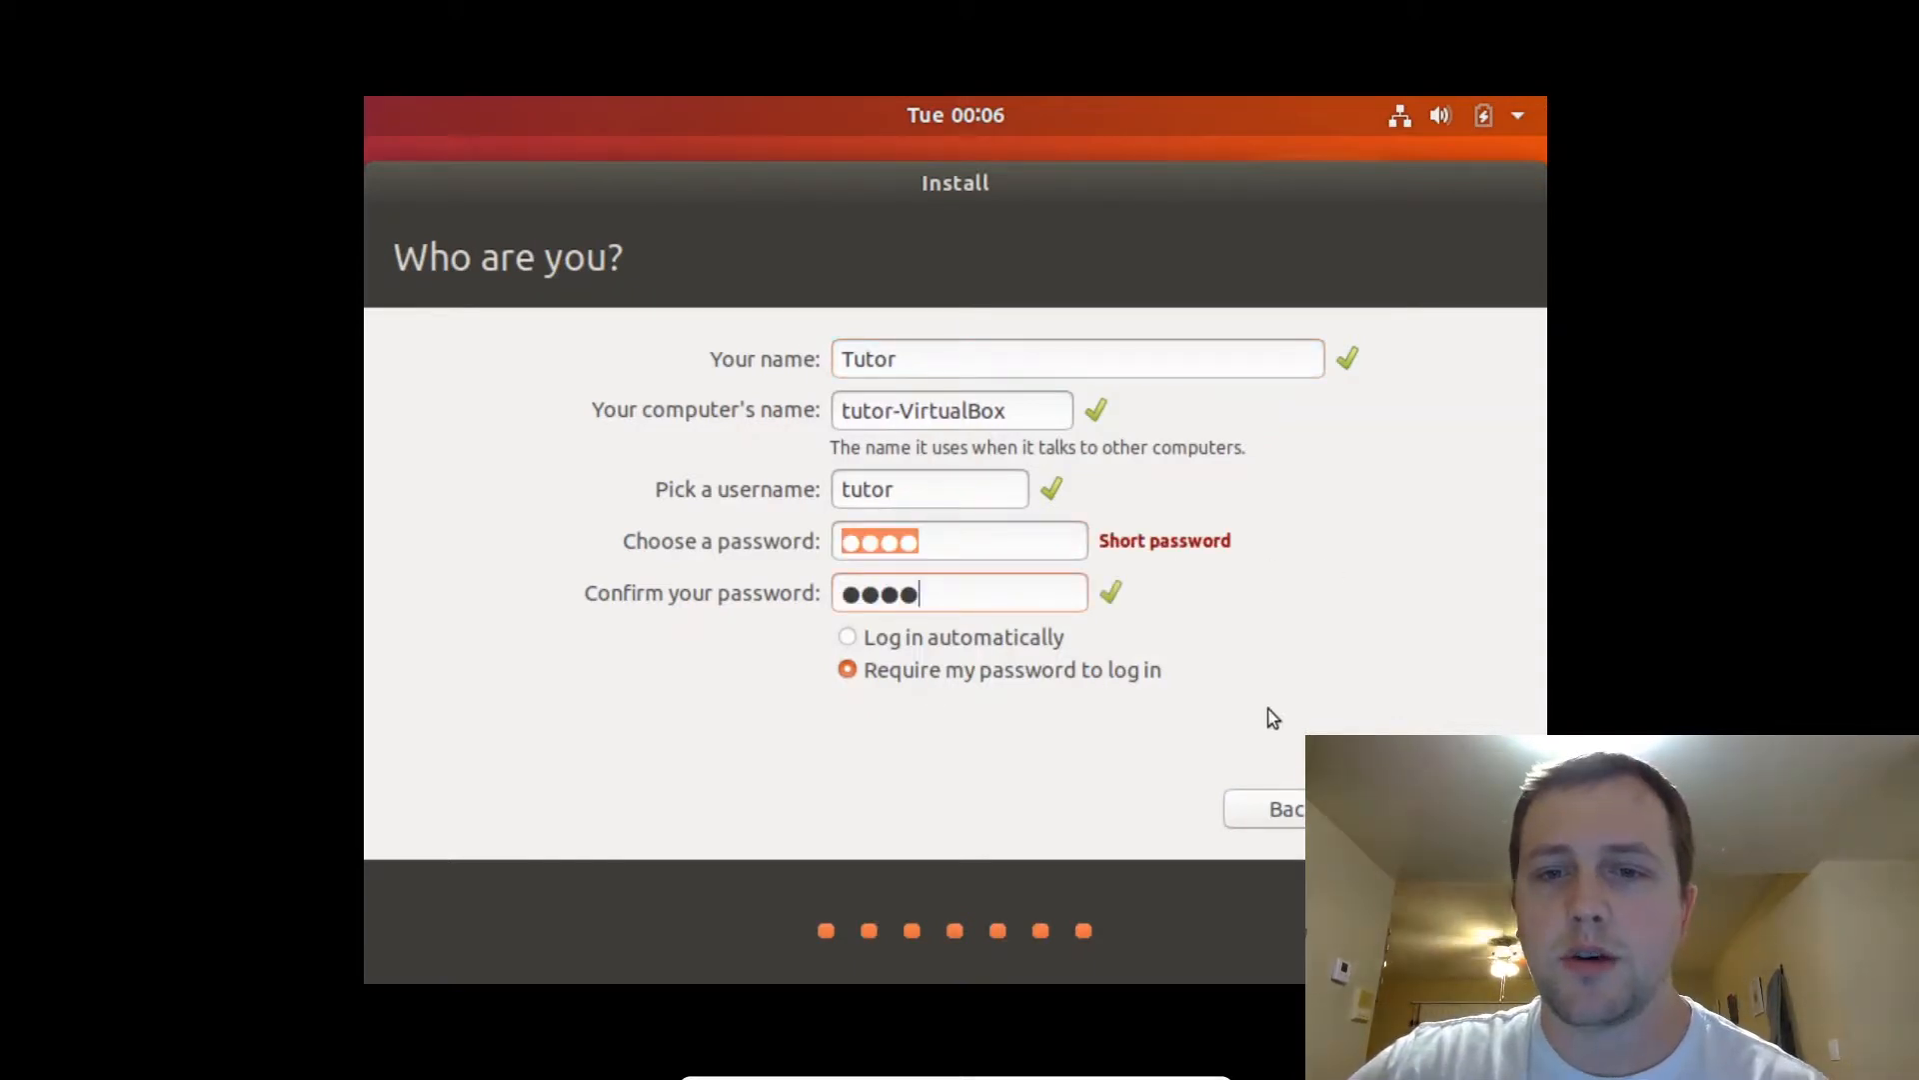
click(1419, 809)
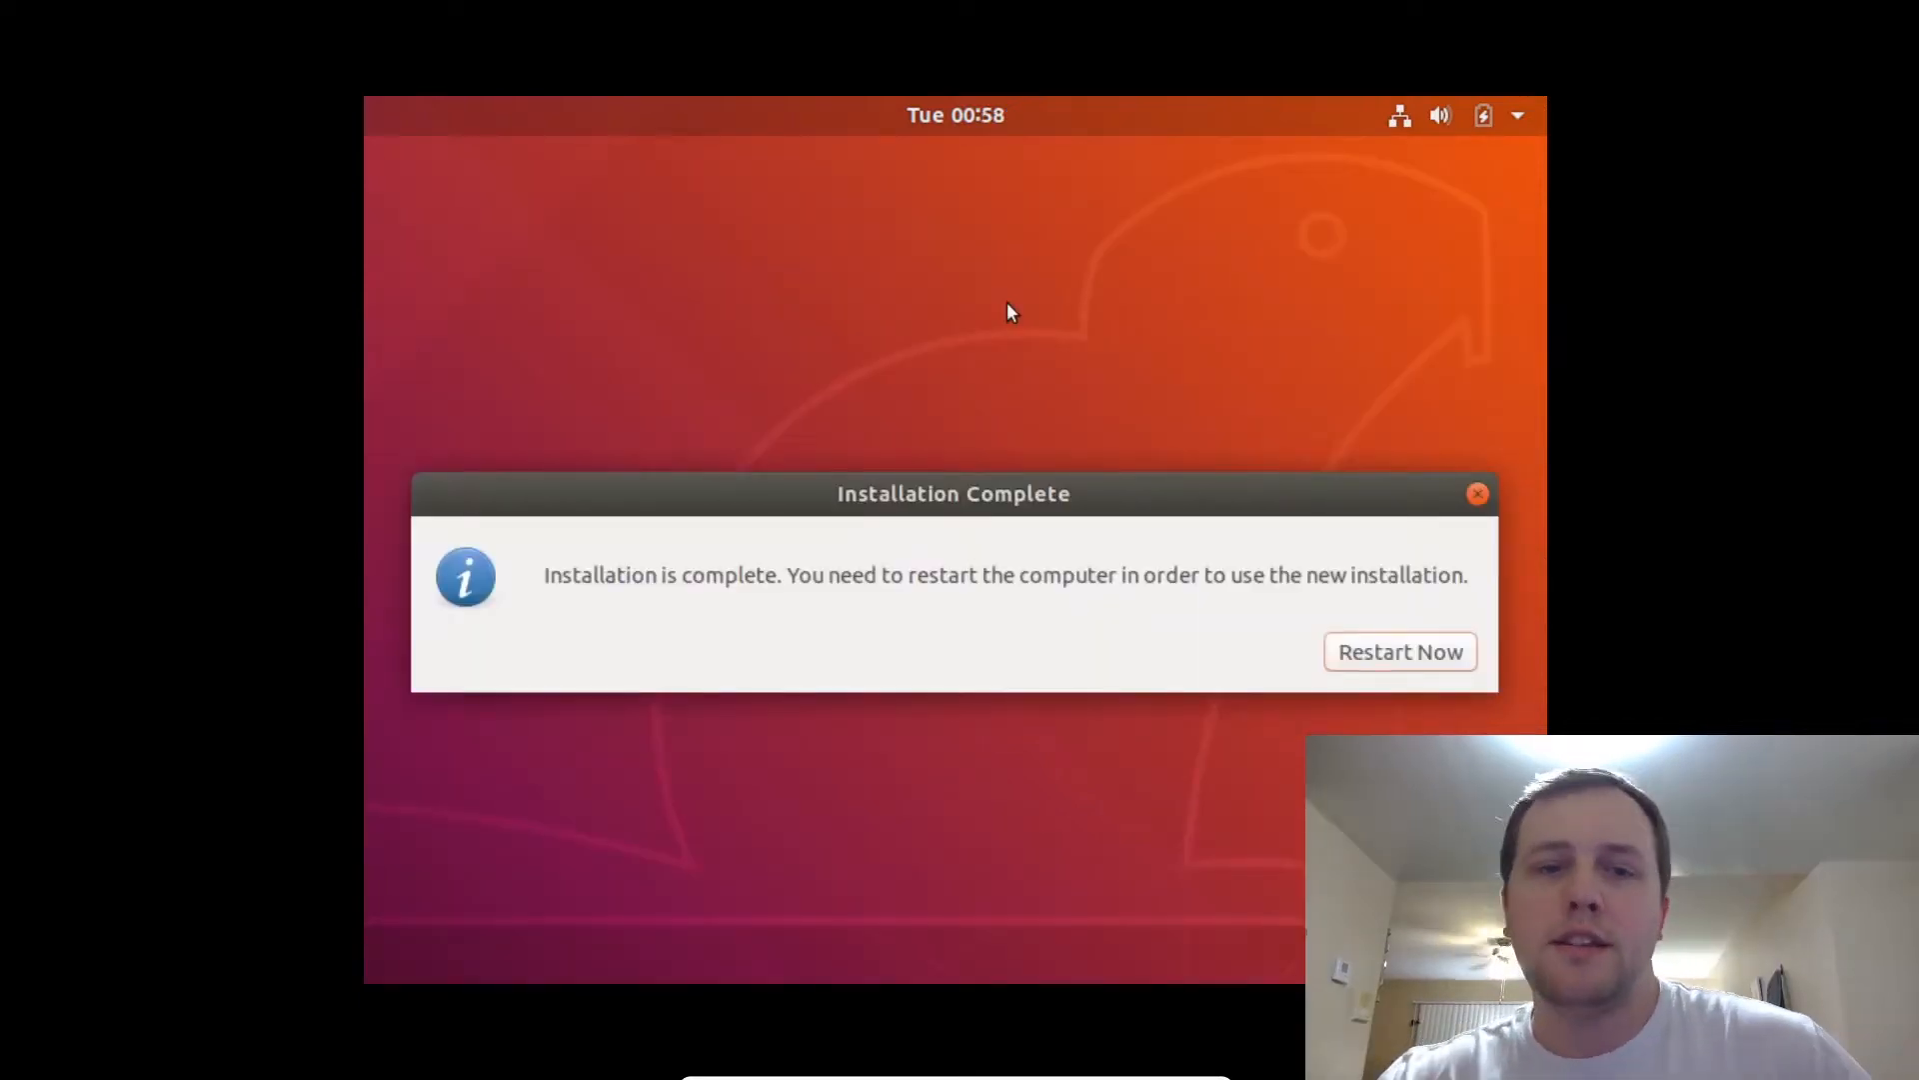
click(1436, 654)
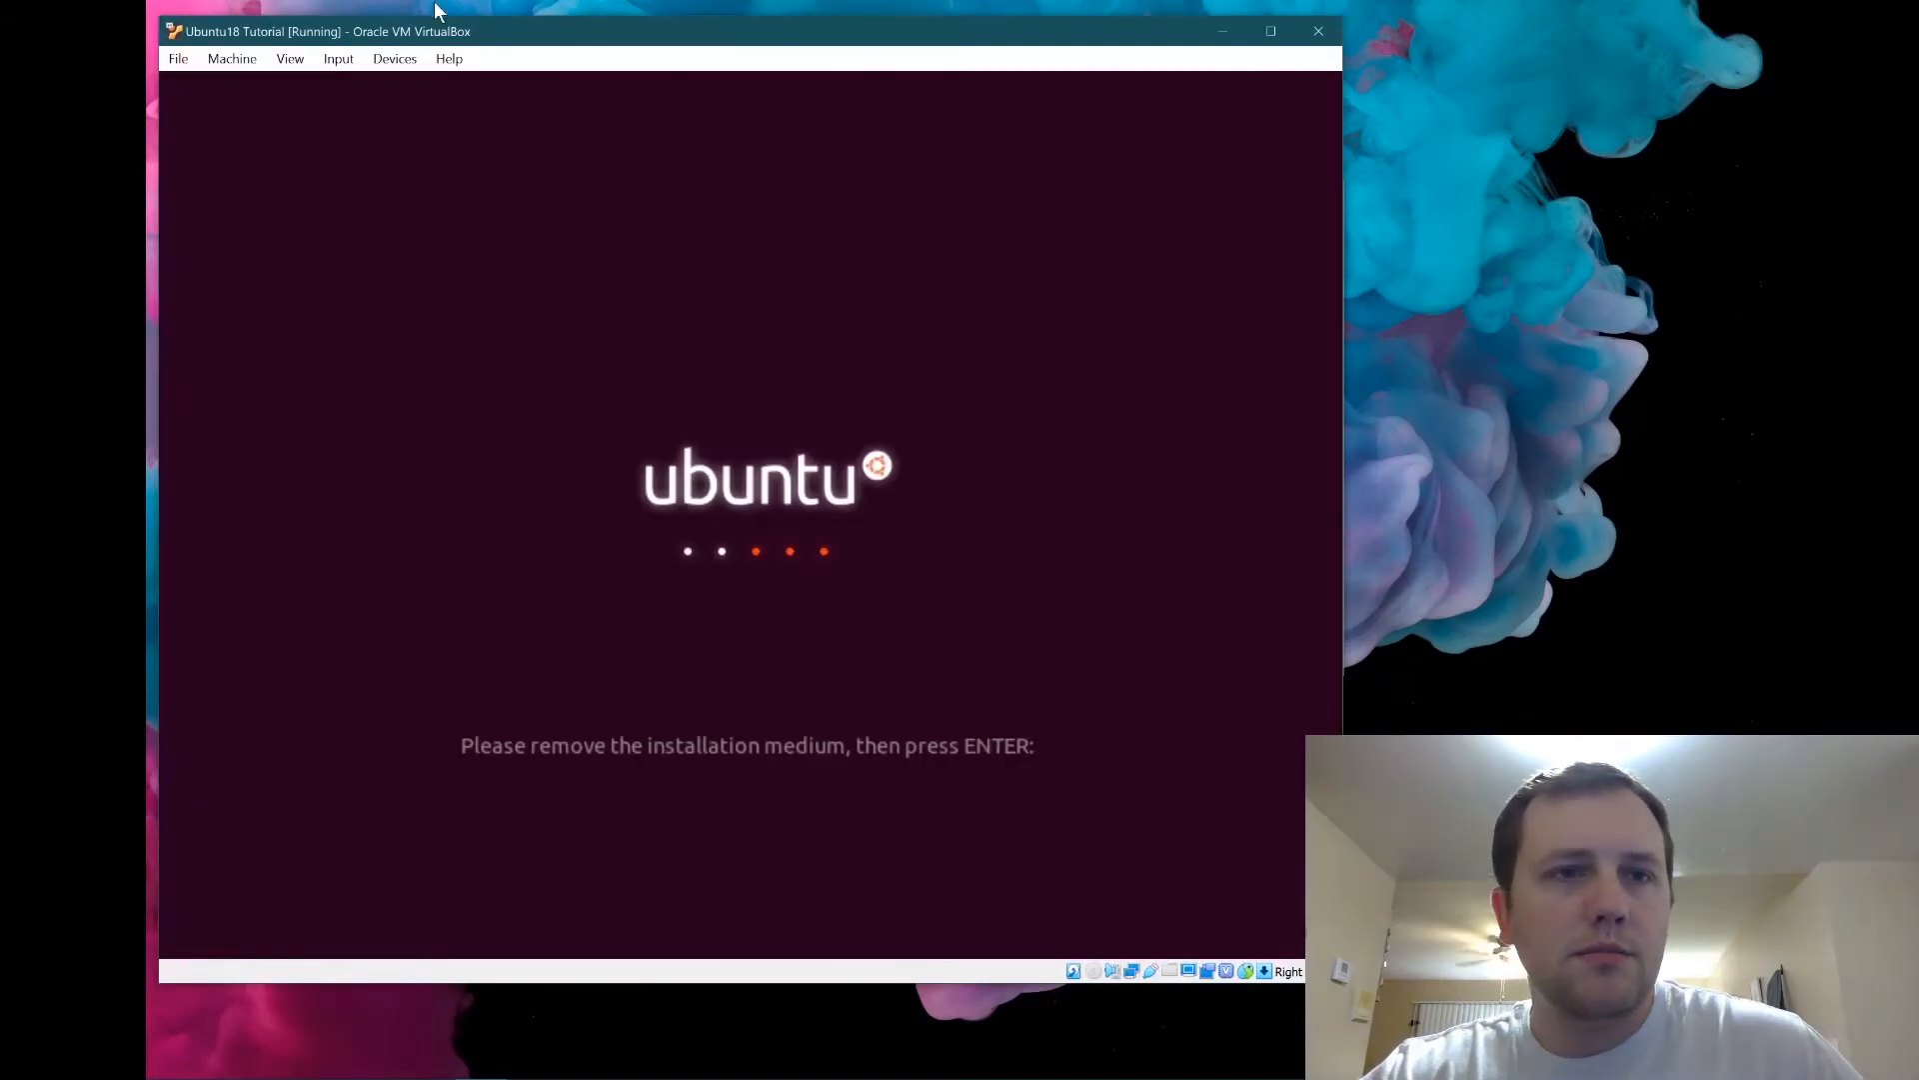
Check Devices > Optical Drives without changes, then continue rebooting past the remove-medium prompt.
click(411, 60)
mouse_move(422, 88)
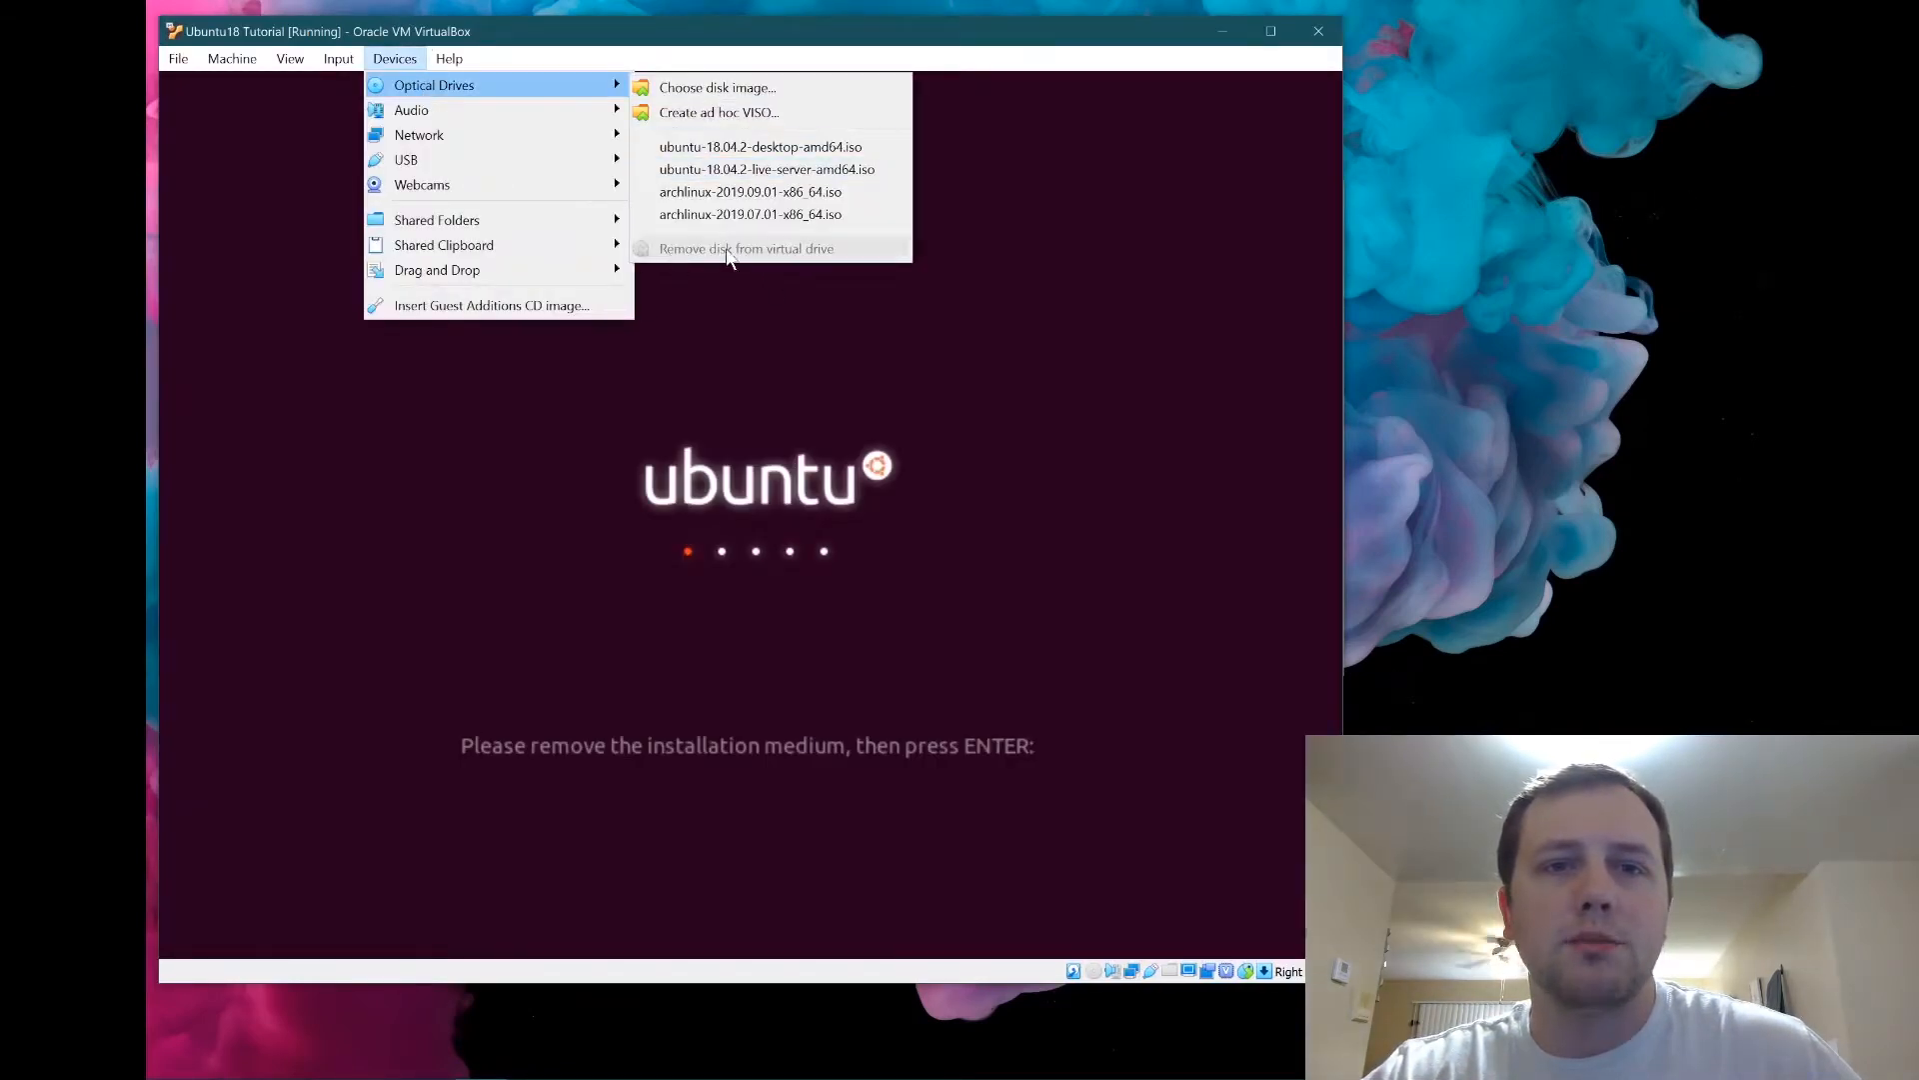
click(1011, 470)
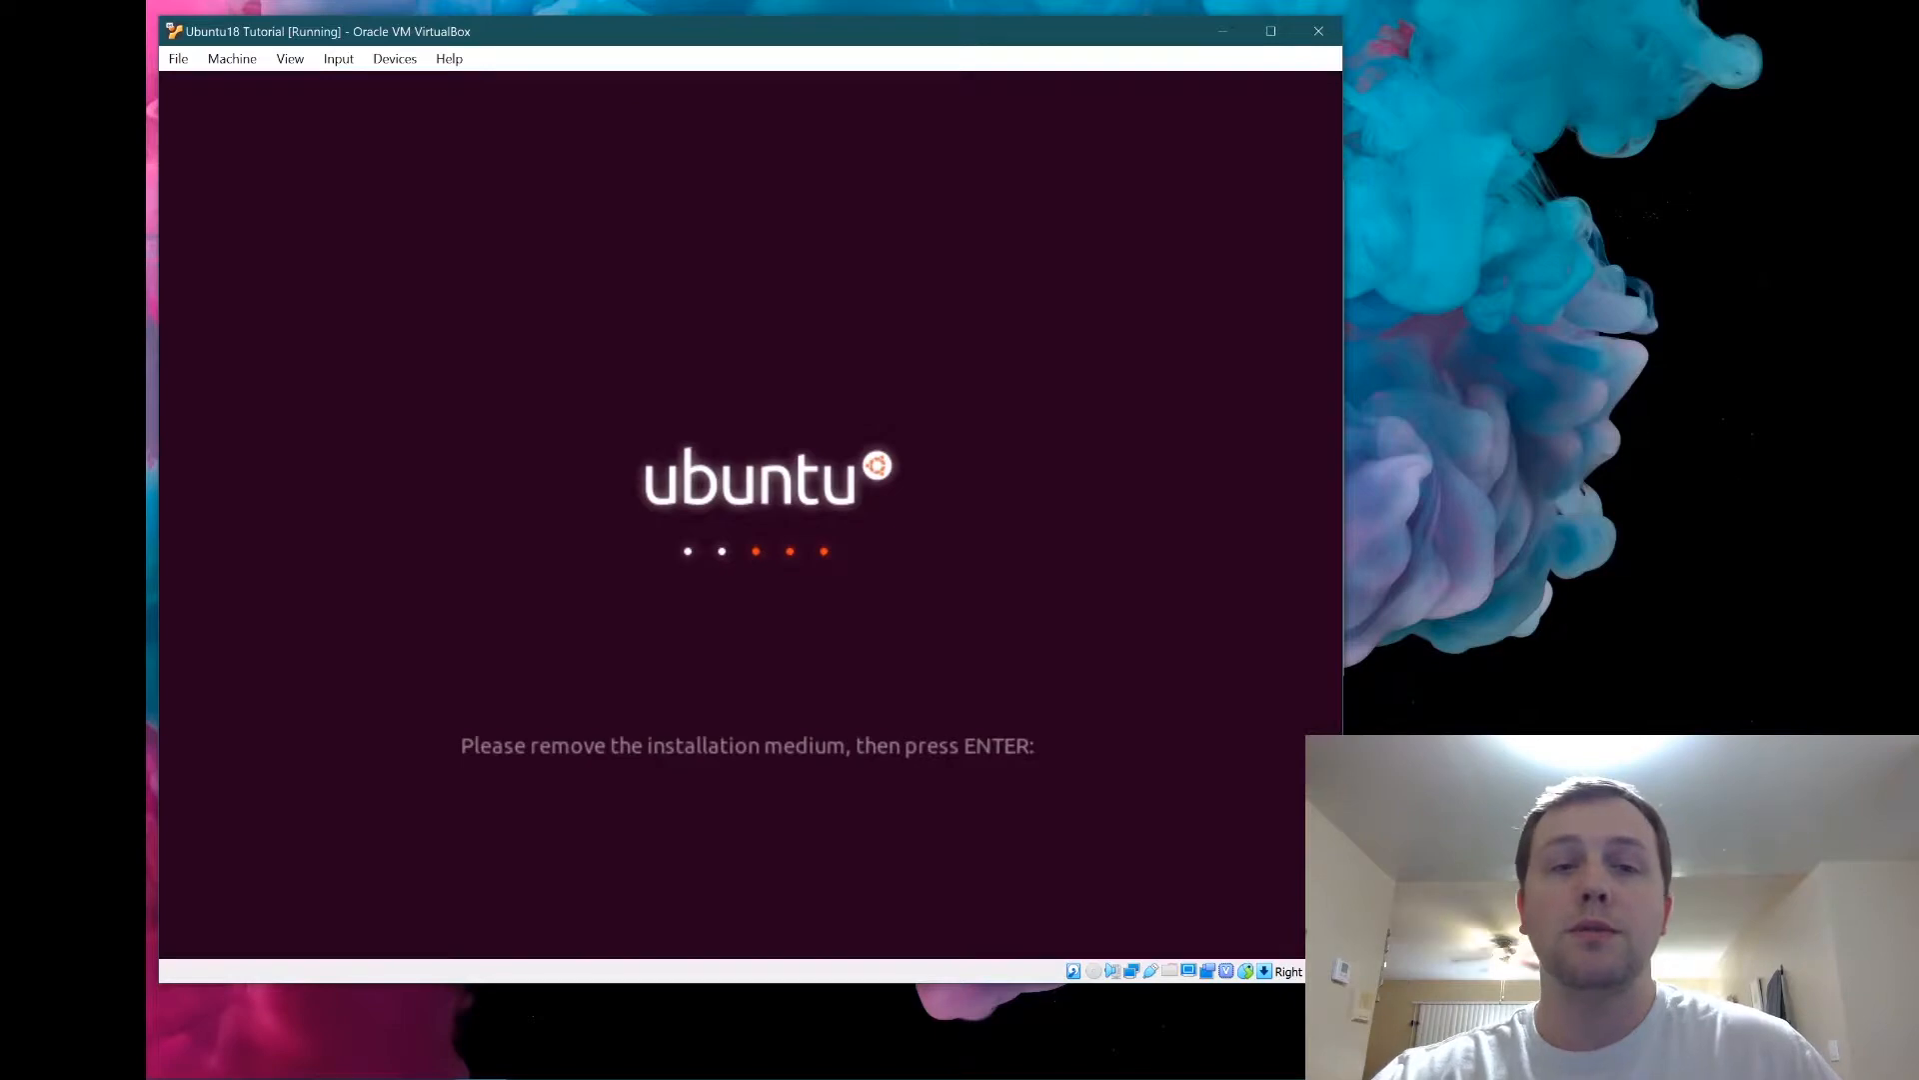
key(Return)
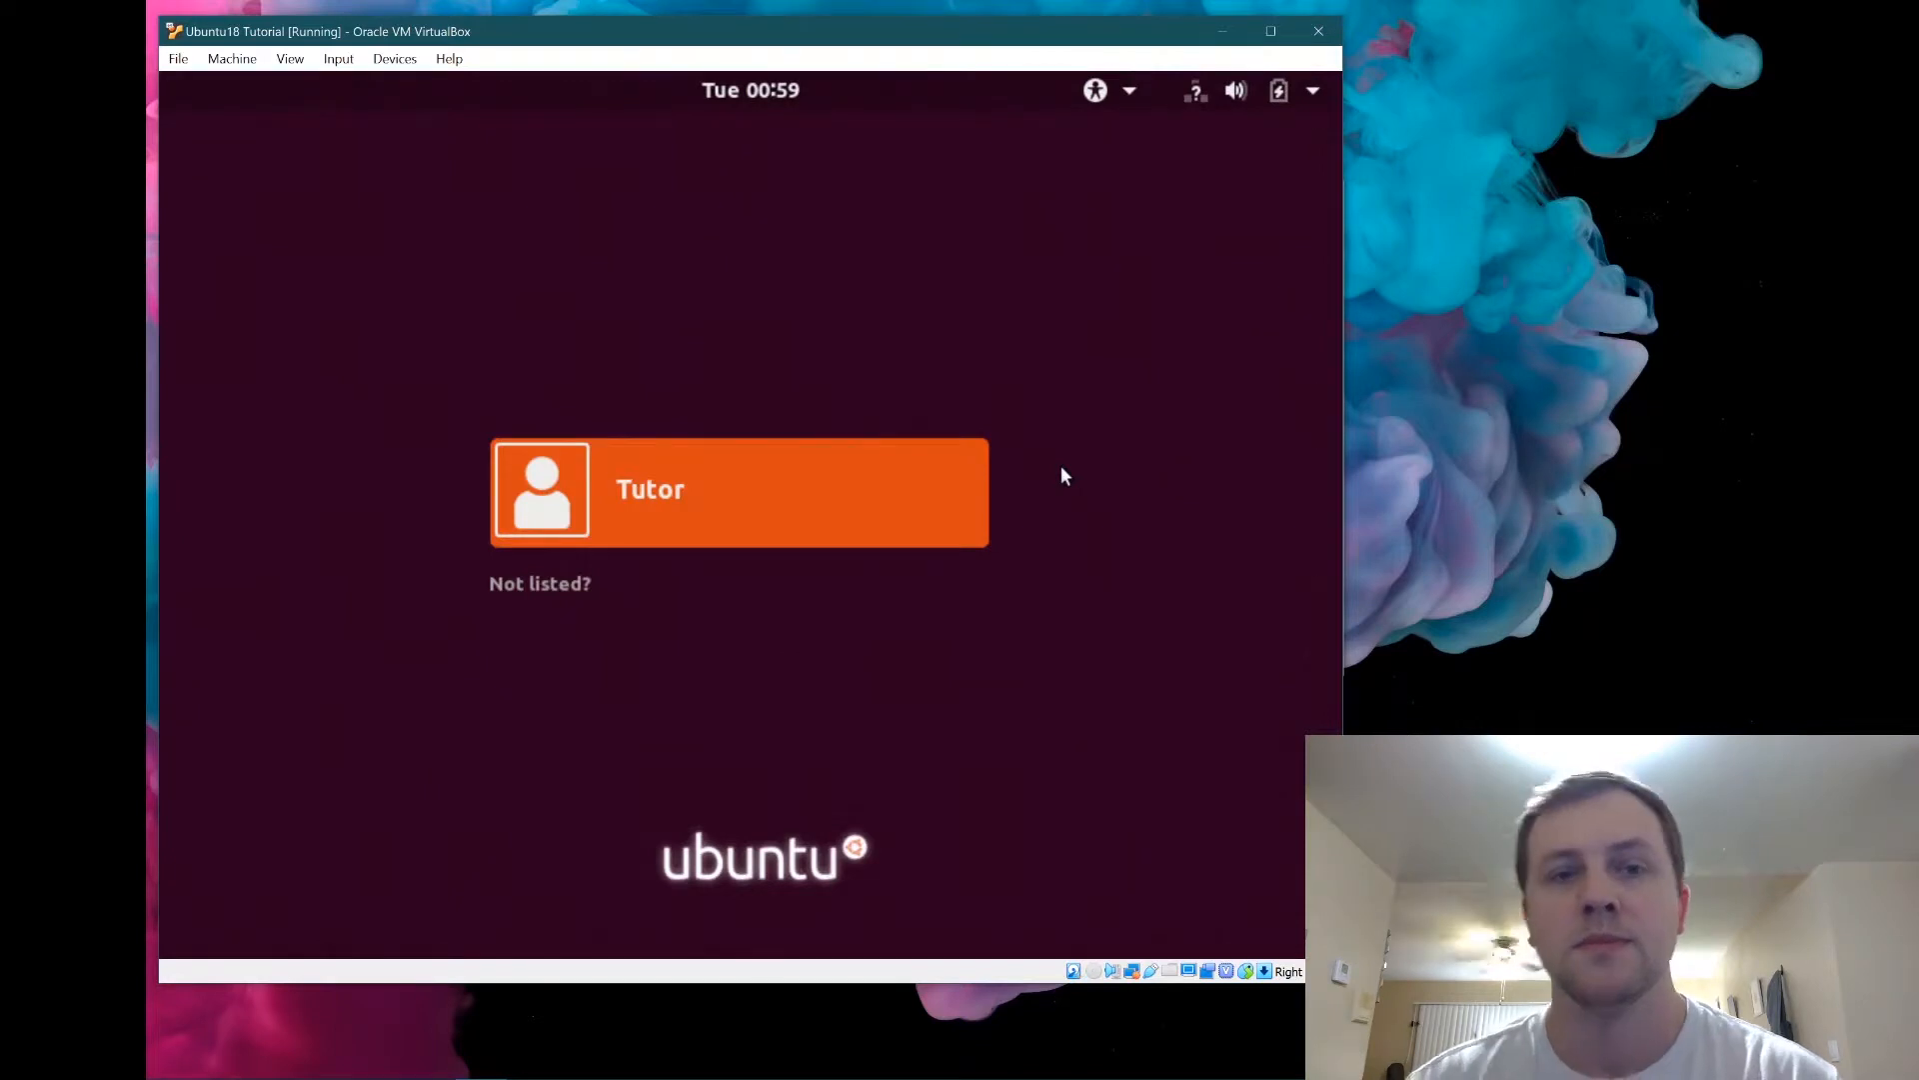
Log in to the user account with its password and drag the VM window right and down.
click(636, 480)
text(tutor)
key(Return)
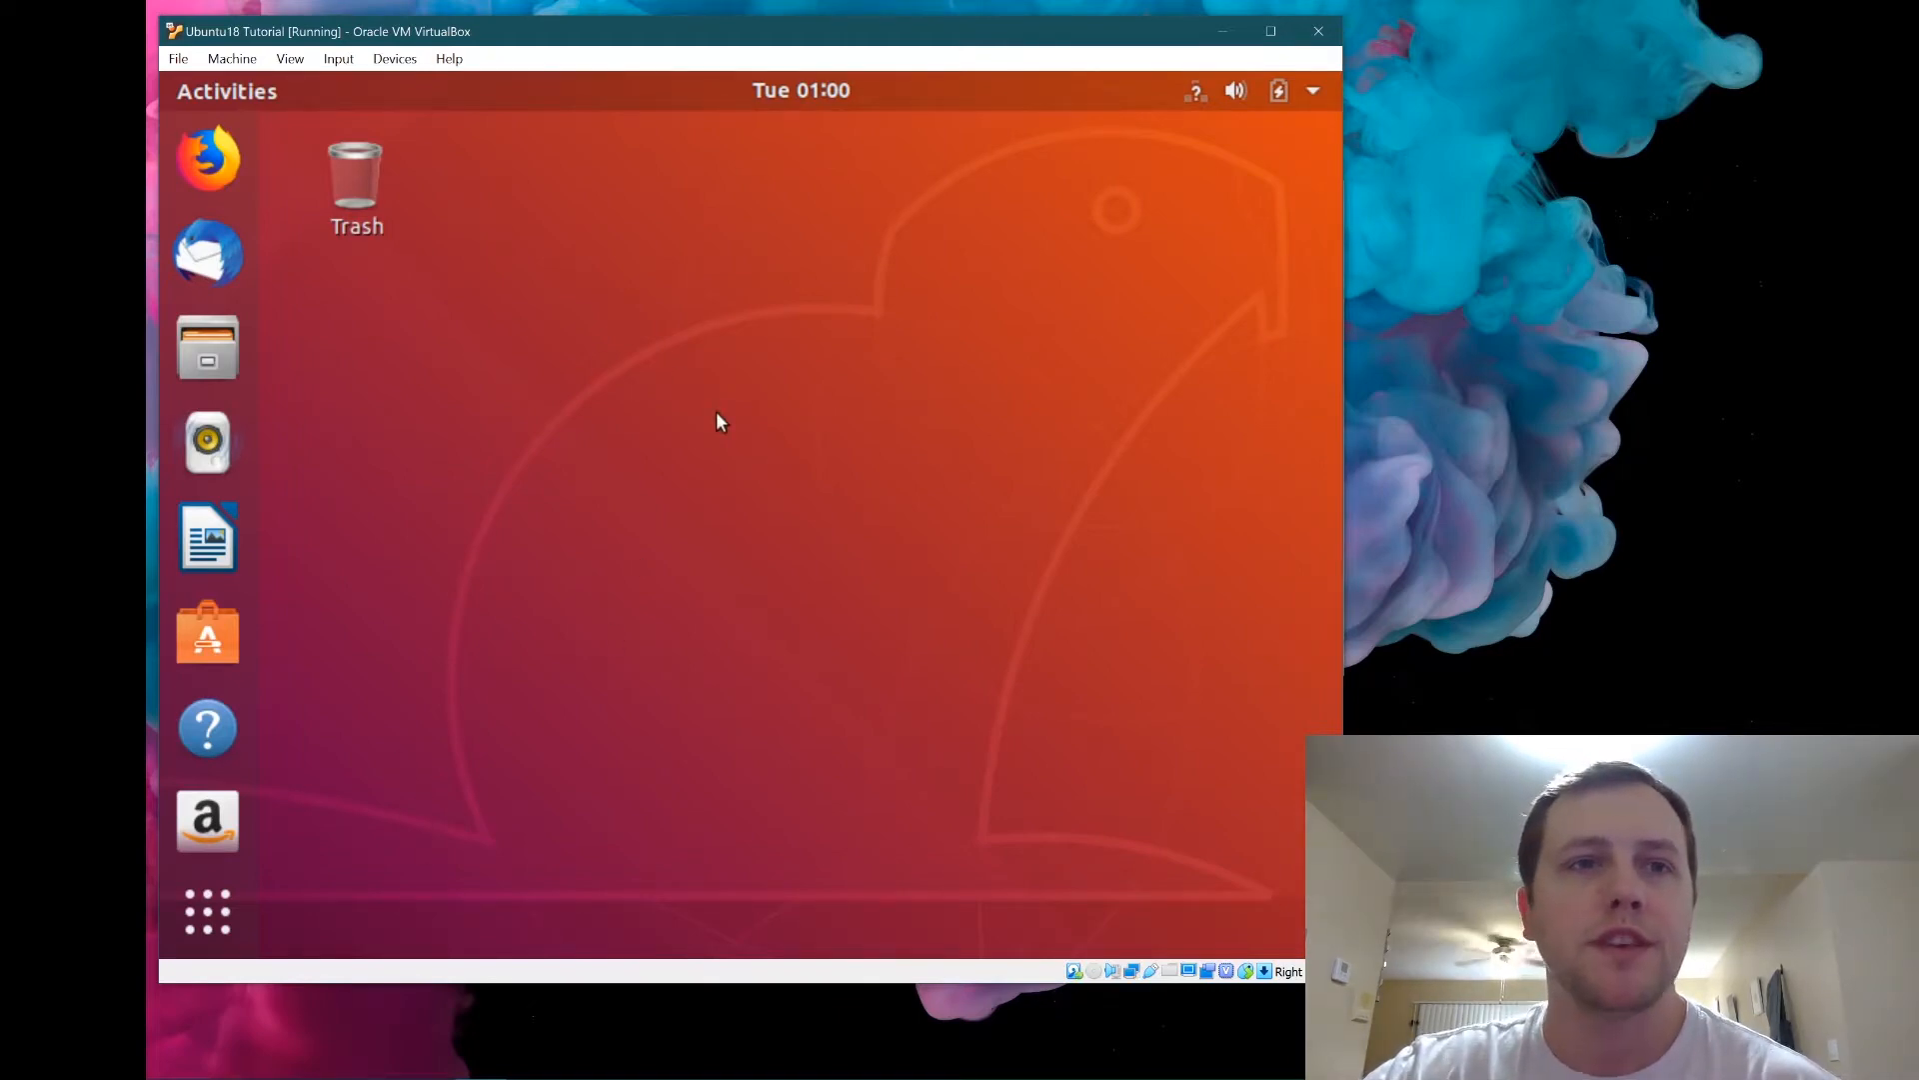
drag(361, 26, 534, 53)
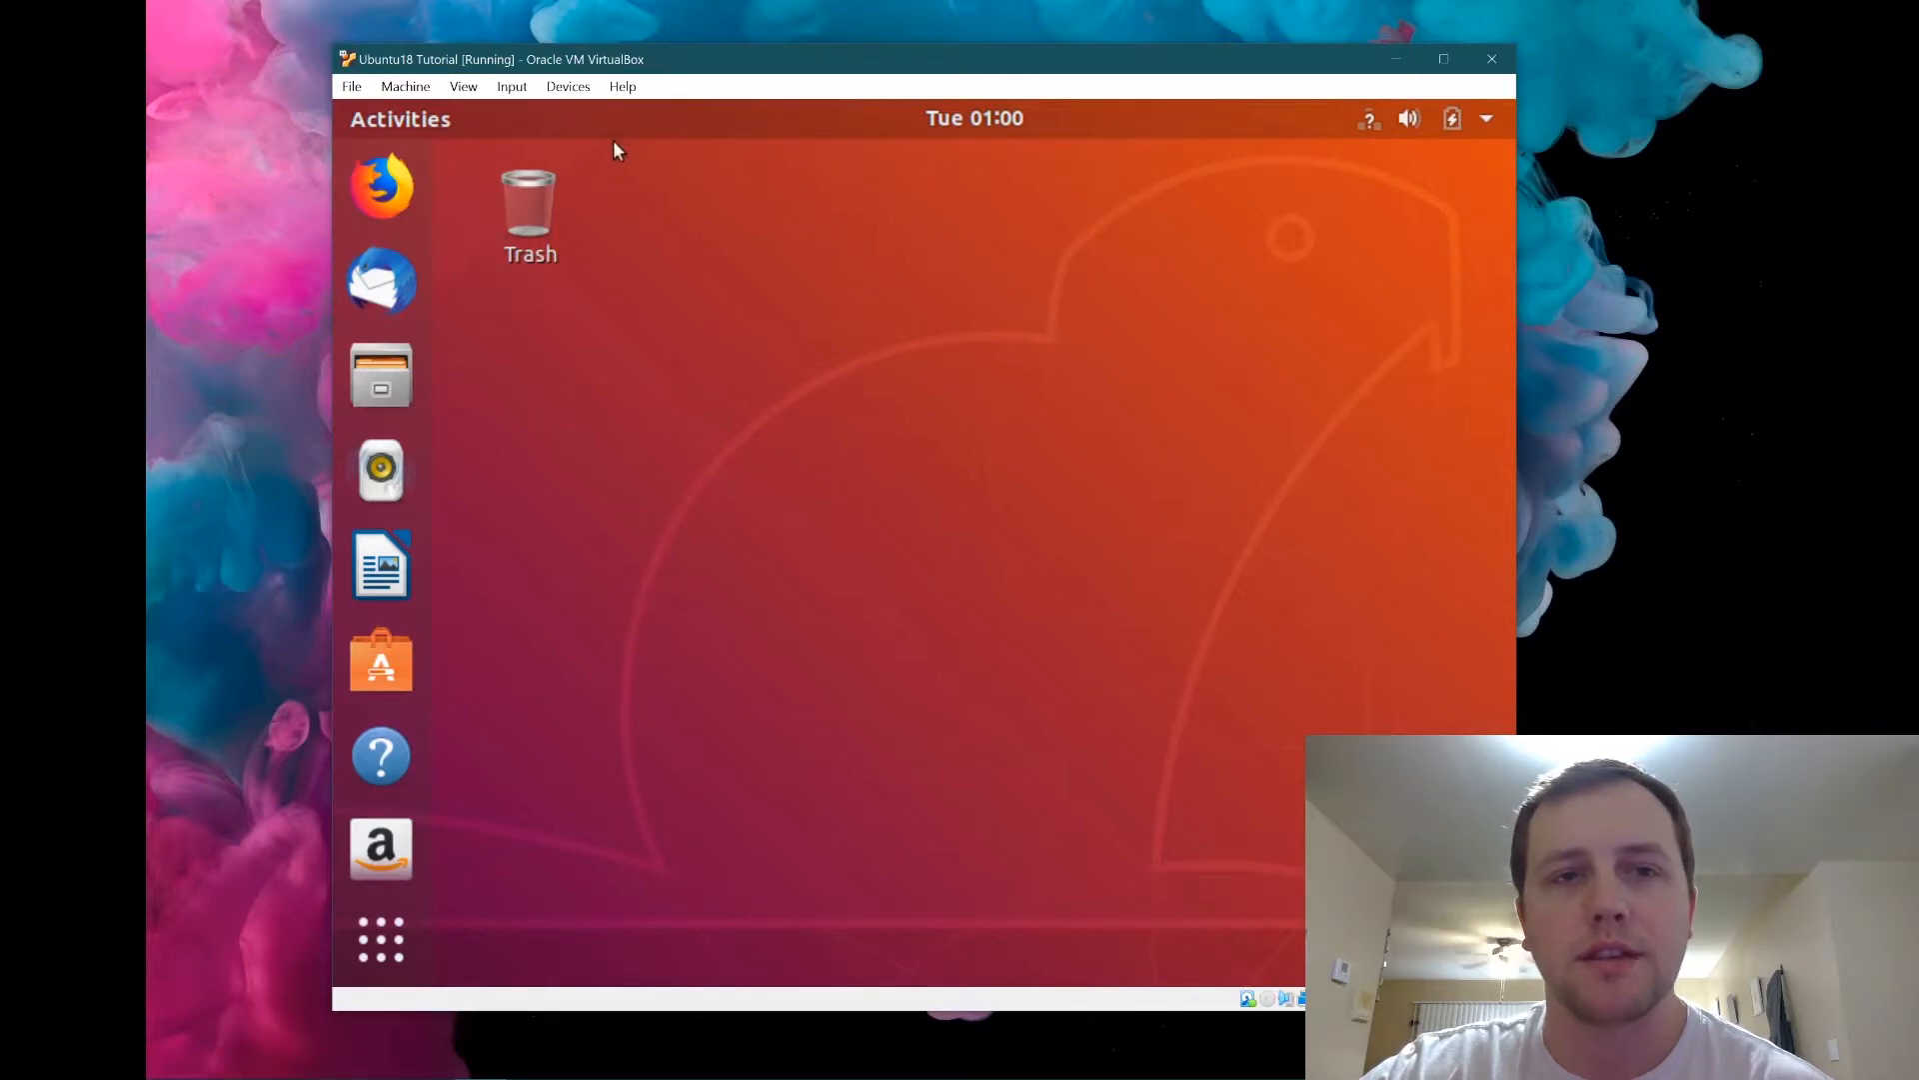
Insert the Guest Additions CD image, run its autostart software, and authenticate with the password.
click(562, 88)
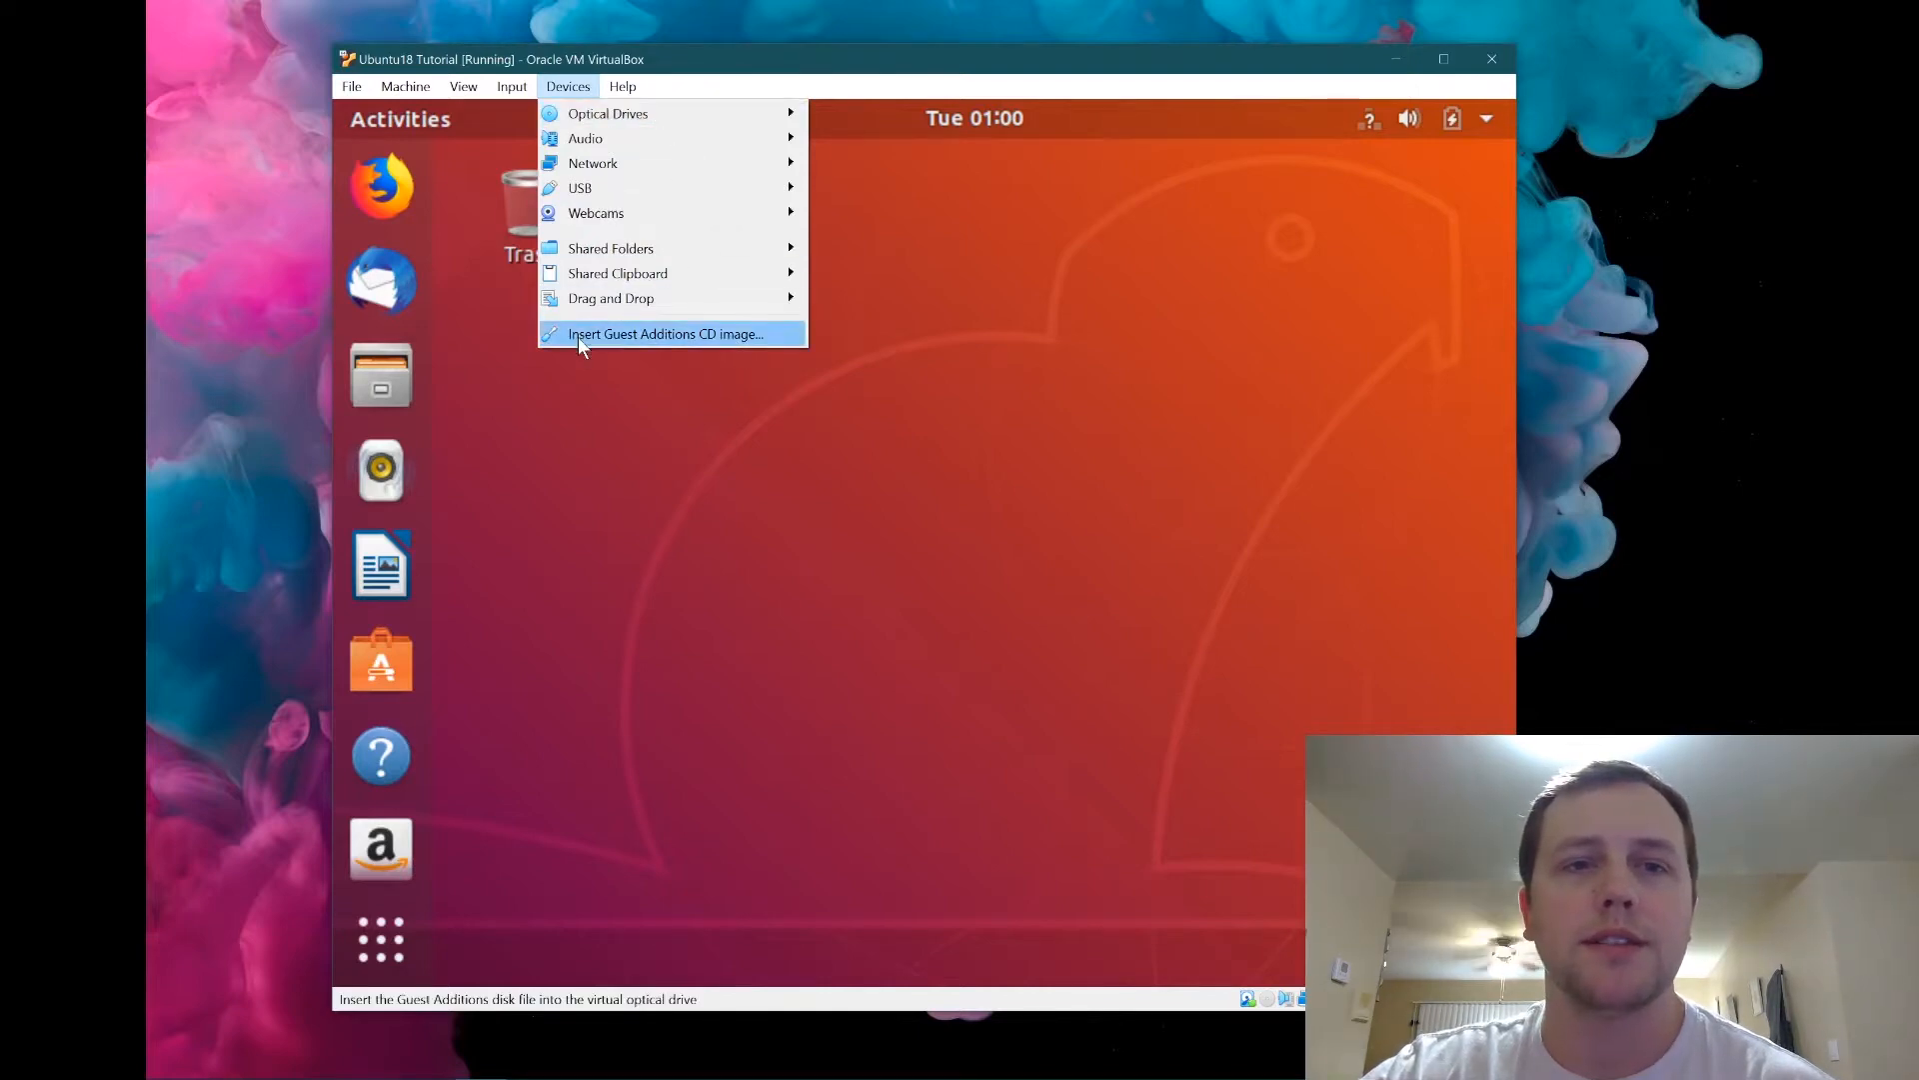
click(674, 334)
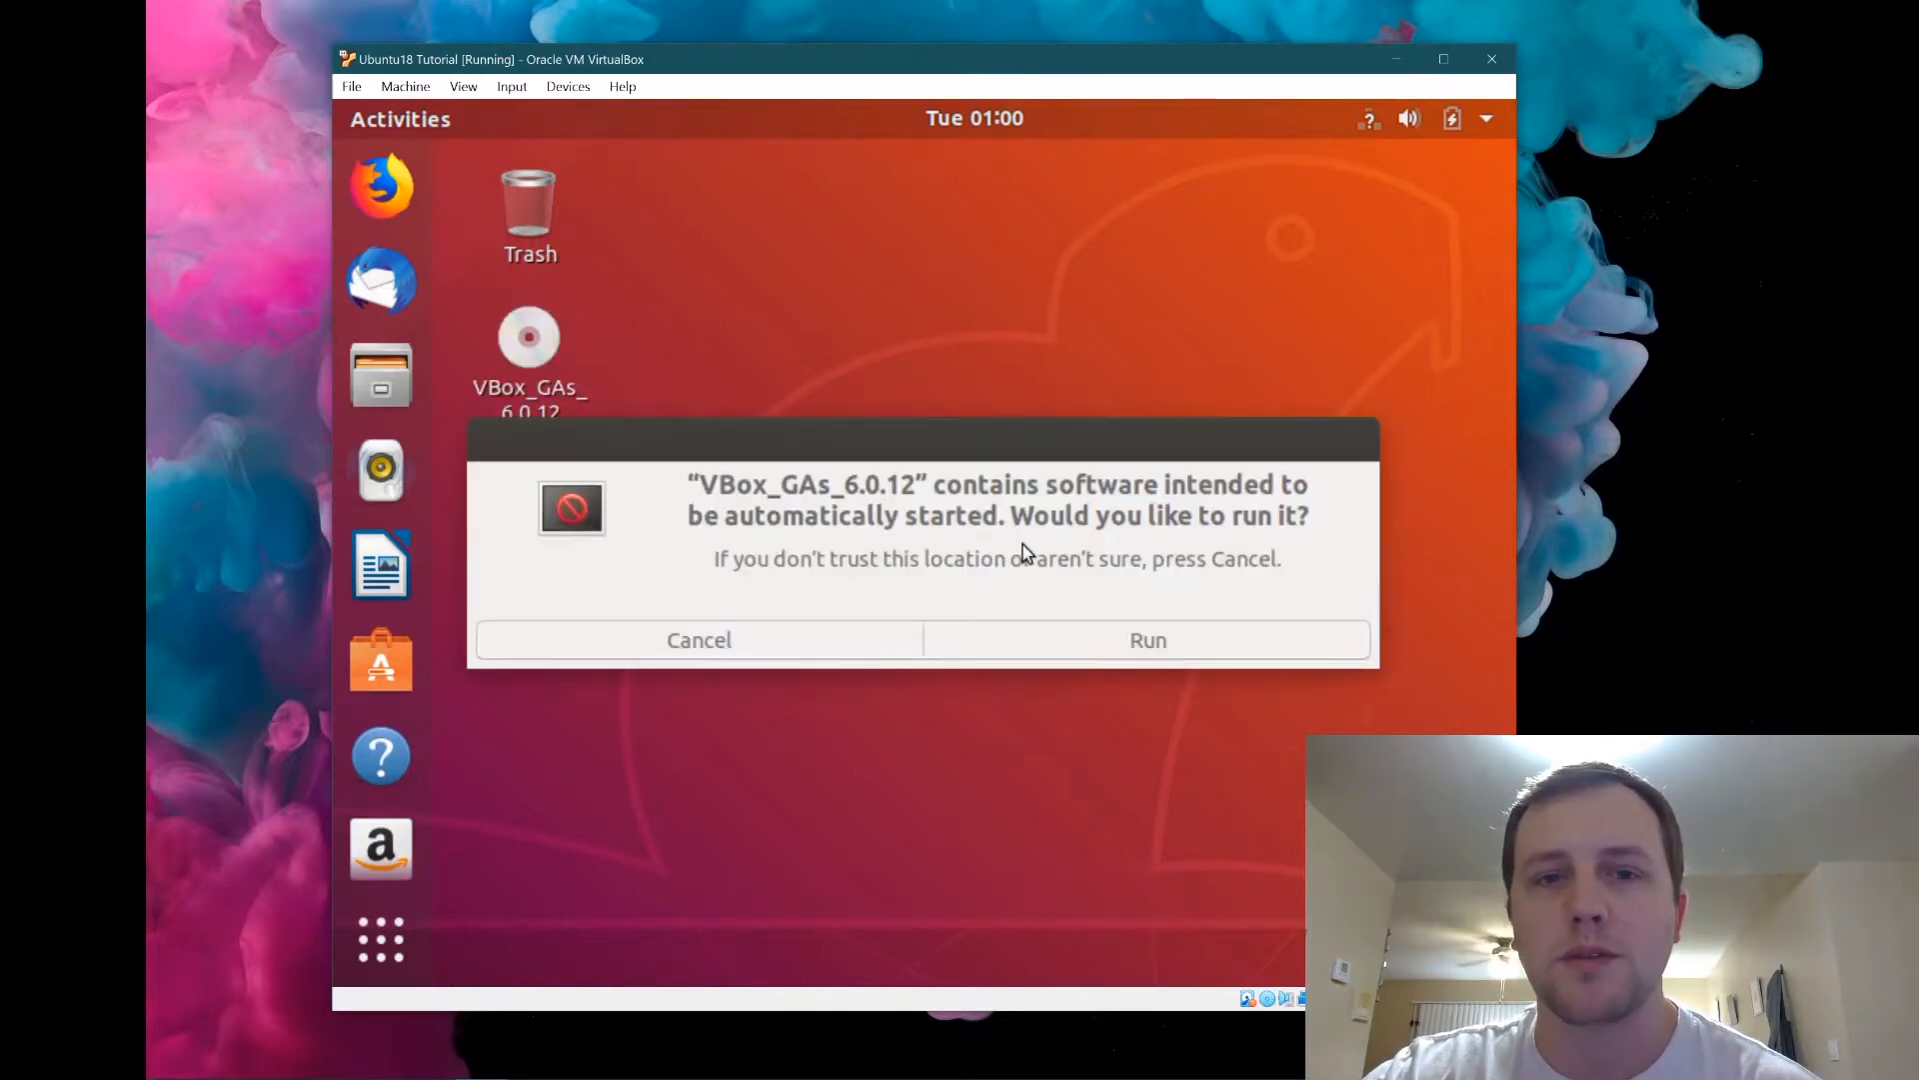
click(1138, 657)
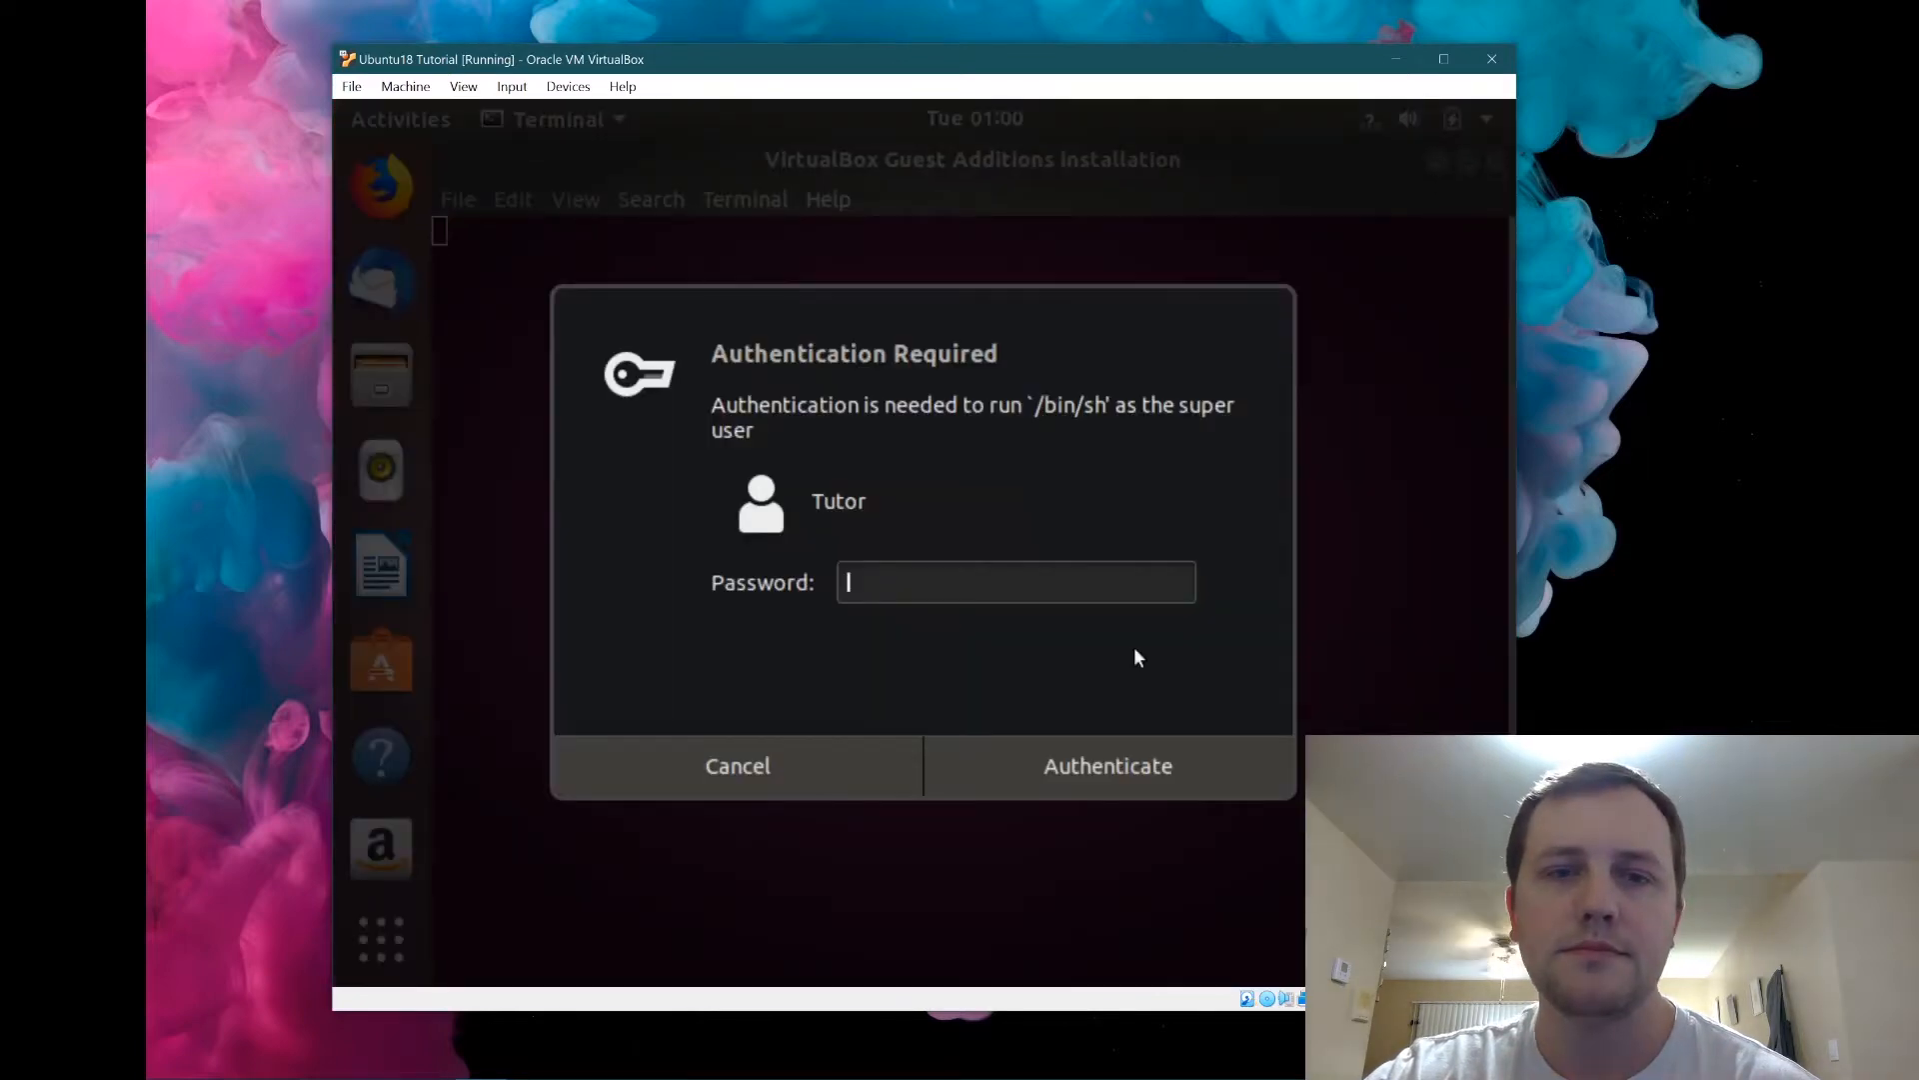
text(****)
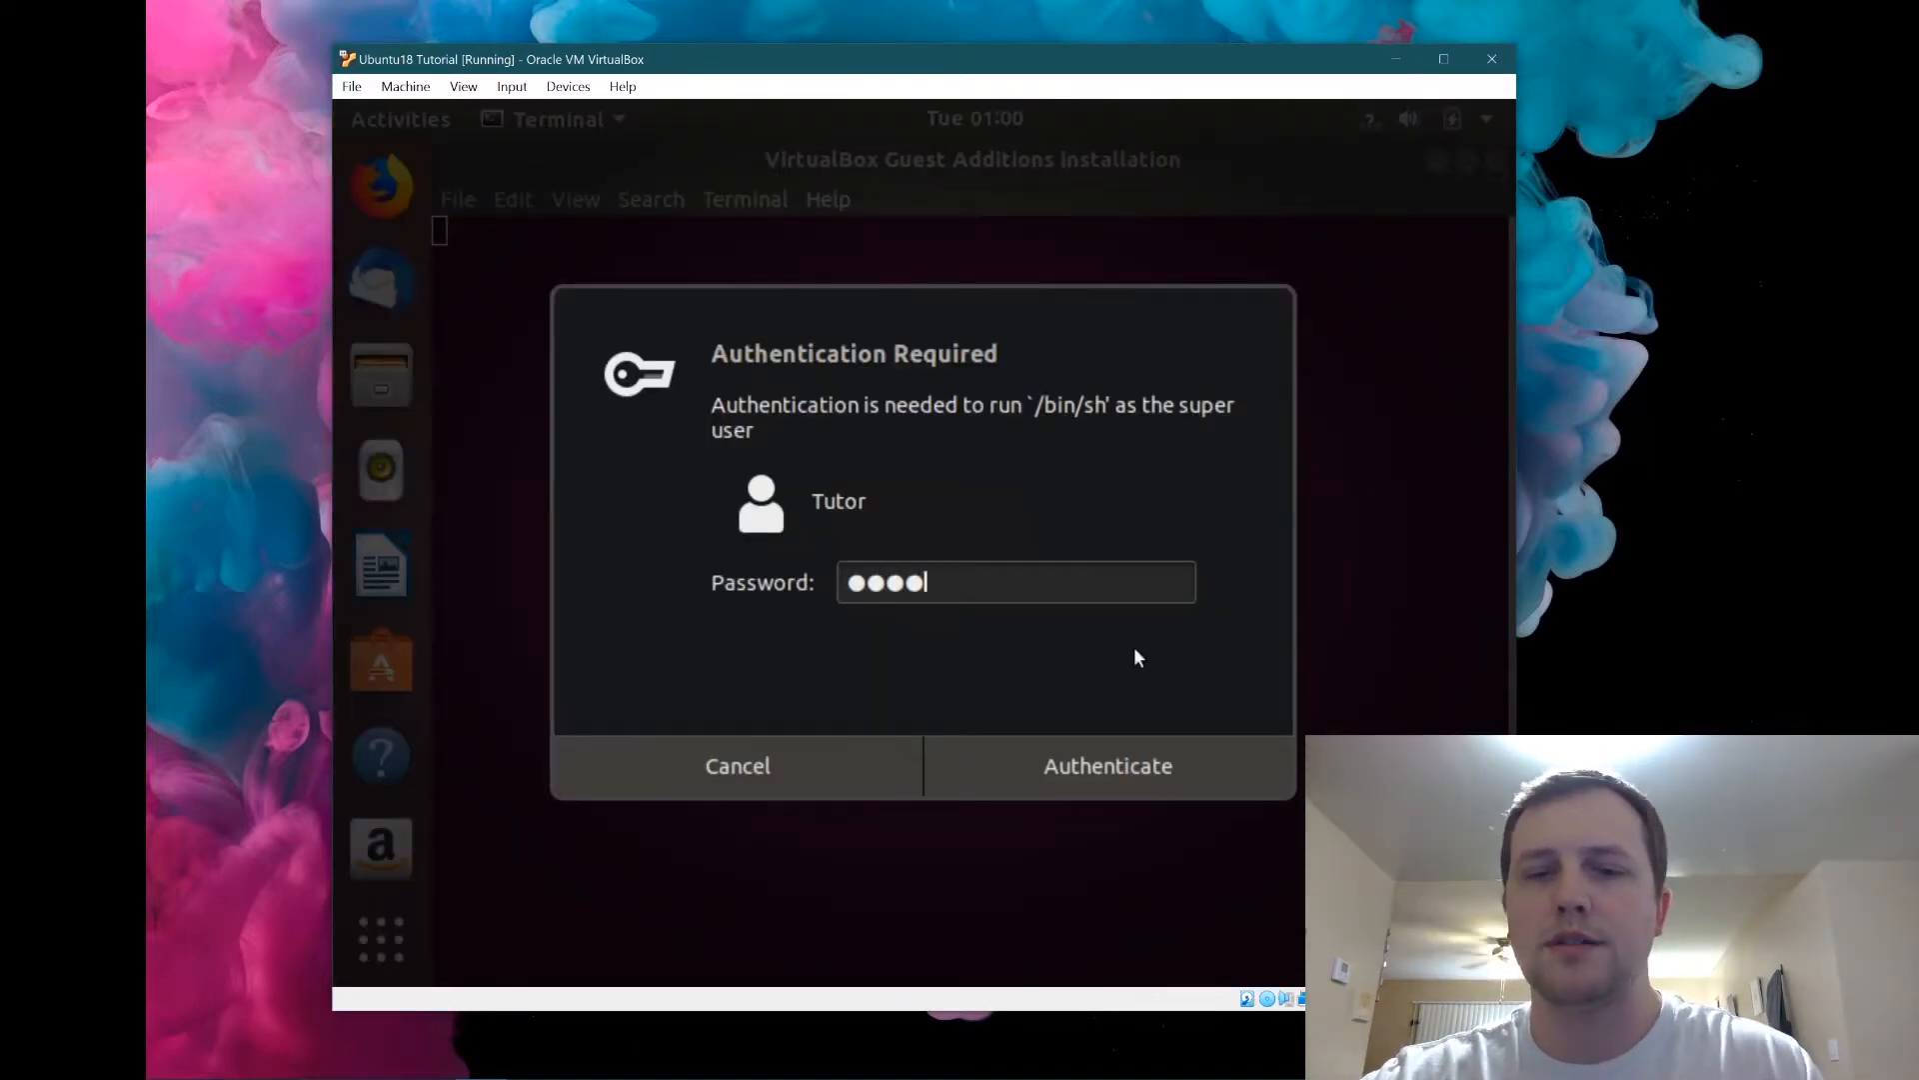
key(Return)
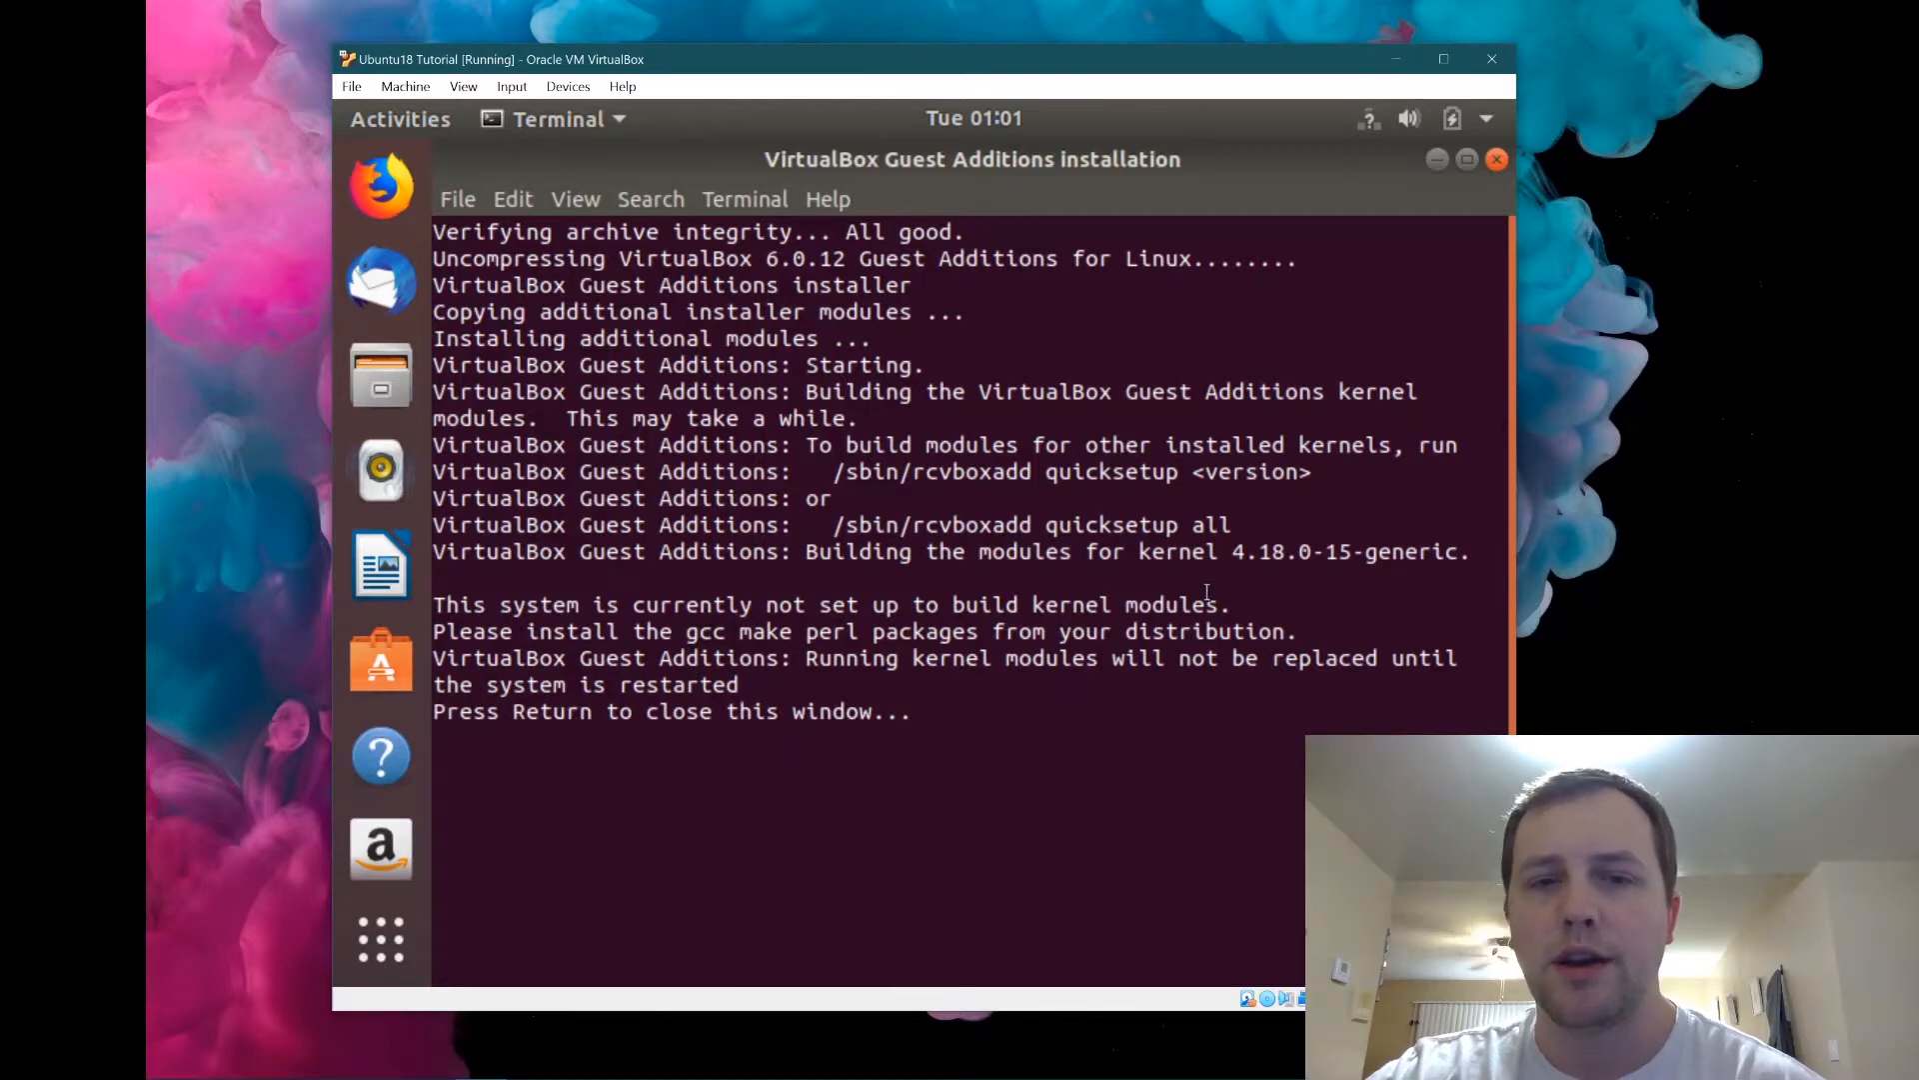
In a new terminal tab, install gcc, make and perl with sudo apt, then exit the tab.
click(456, 200)
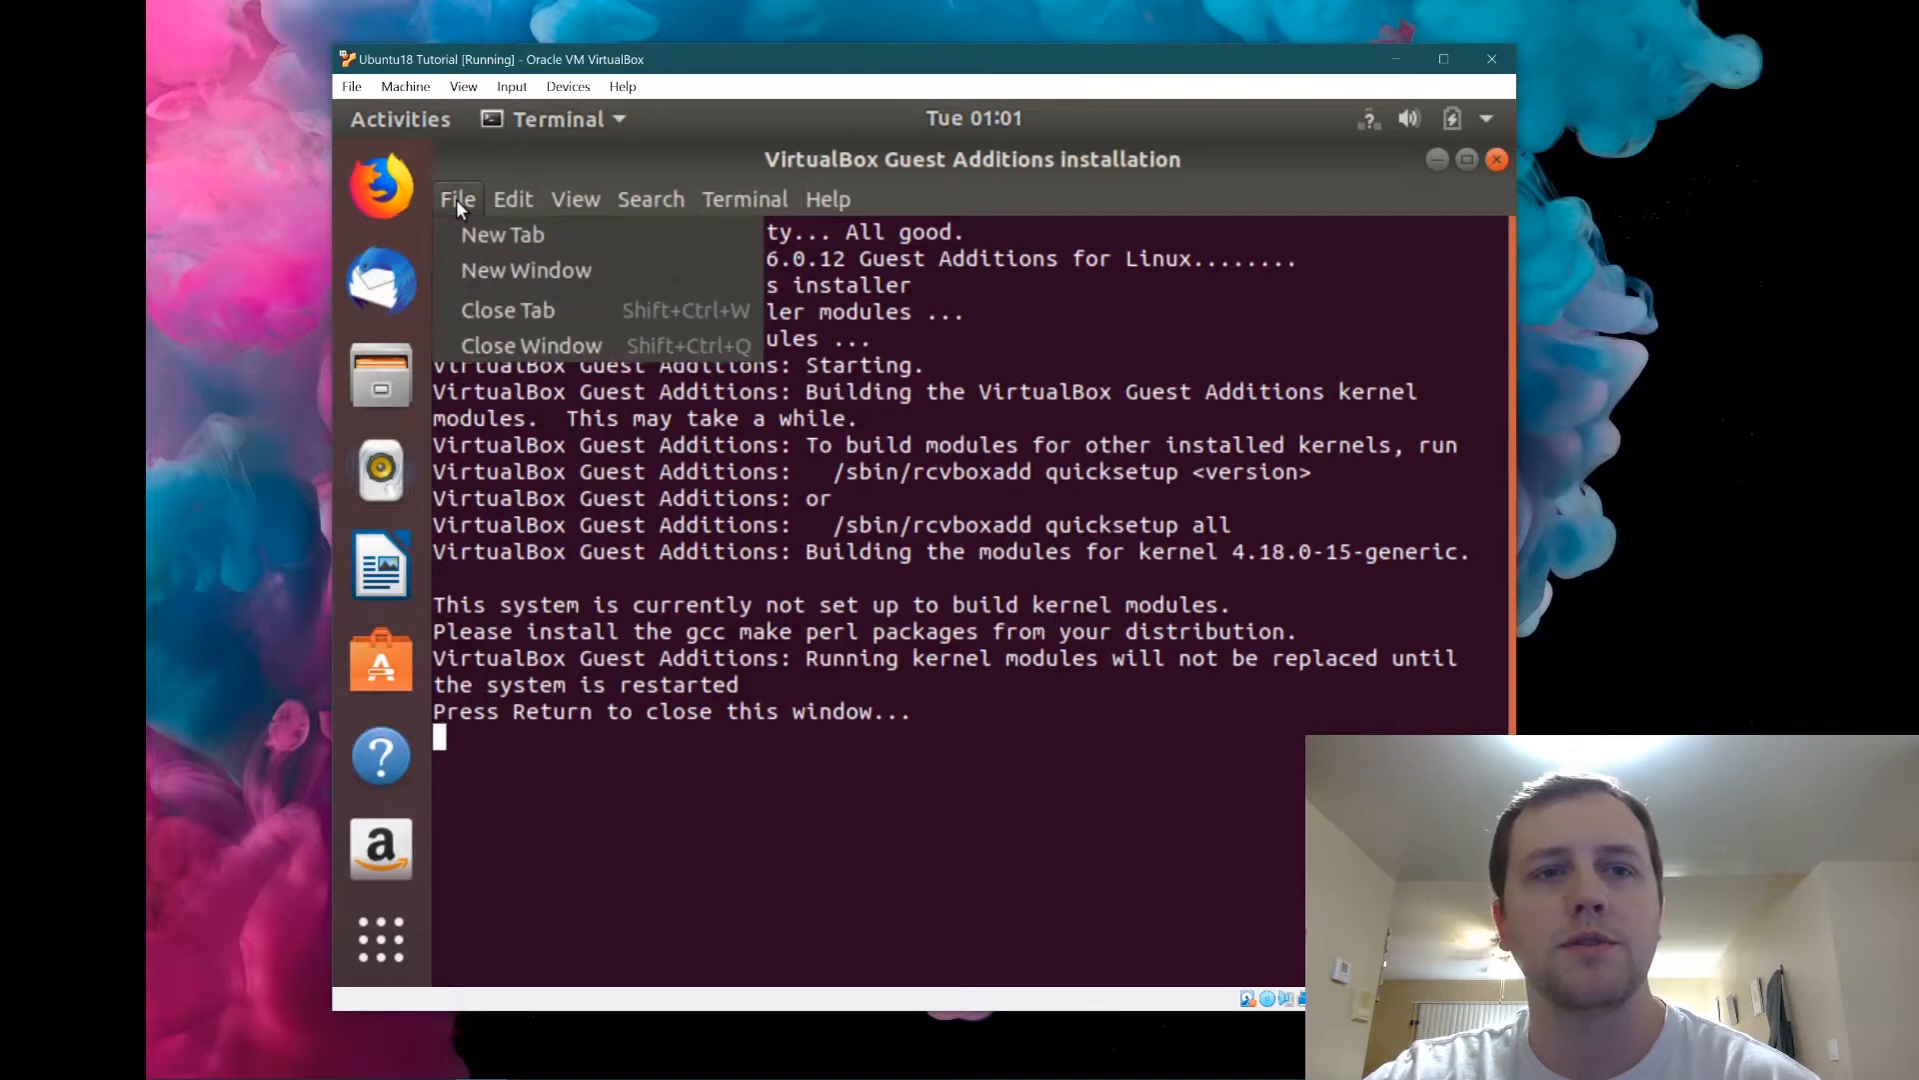
click(526, 240)
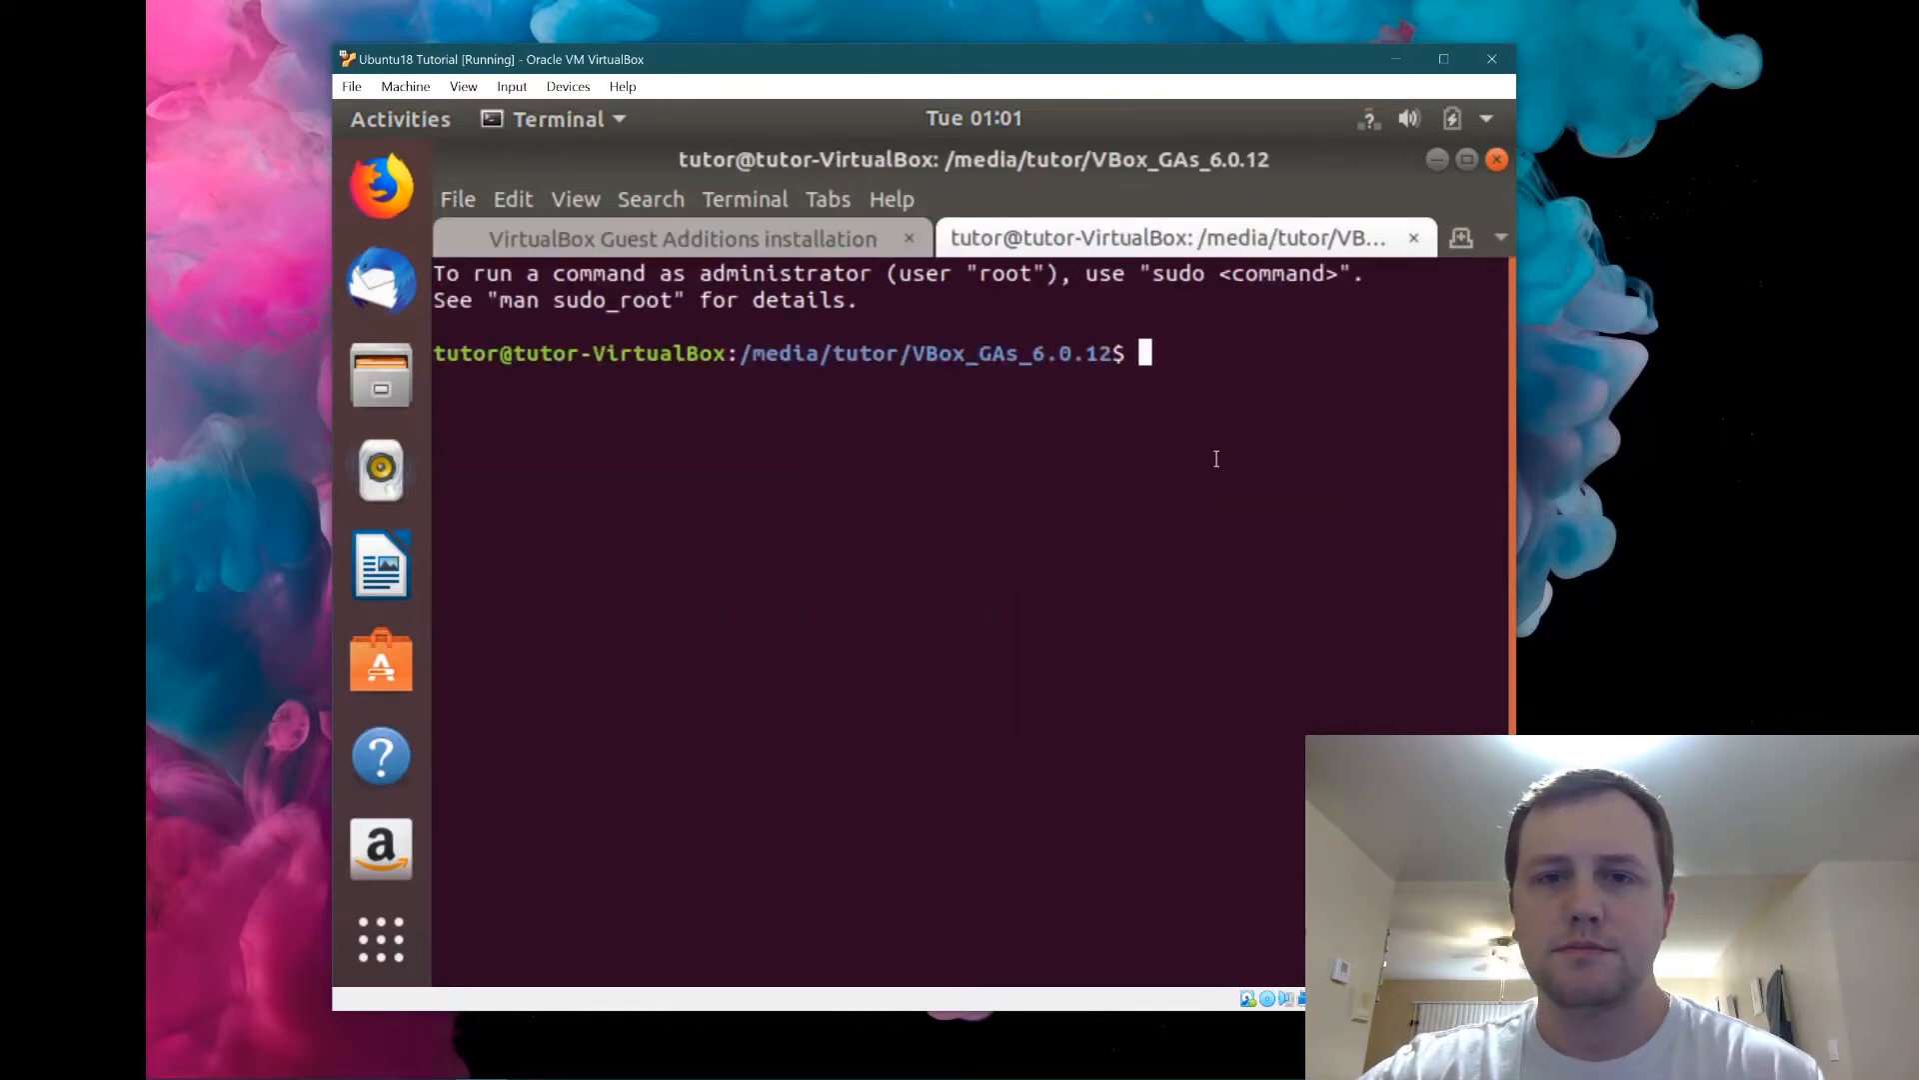
text(sudo ap)
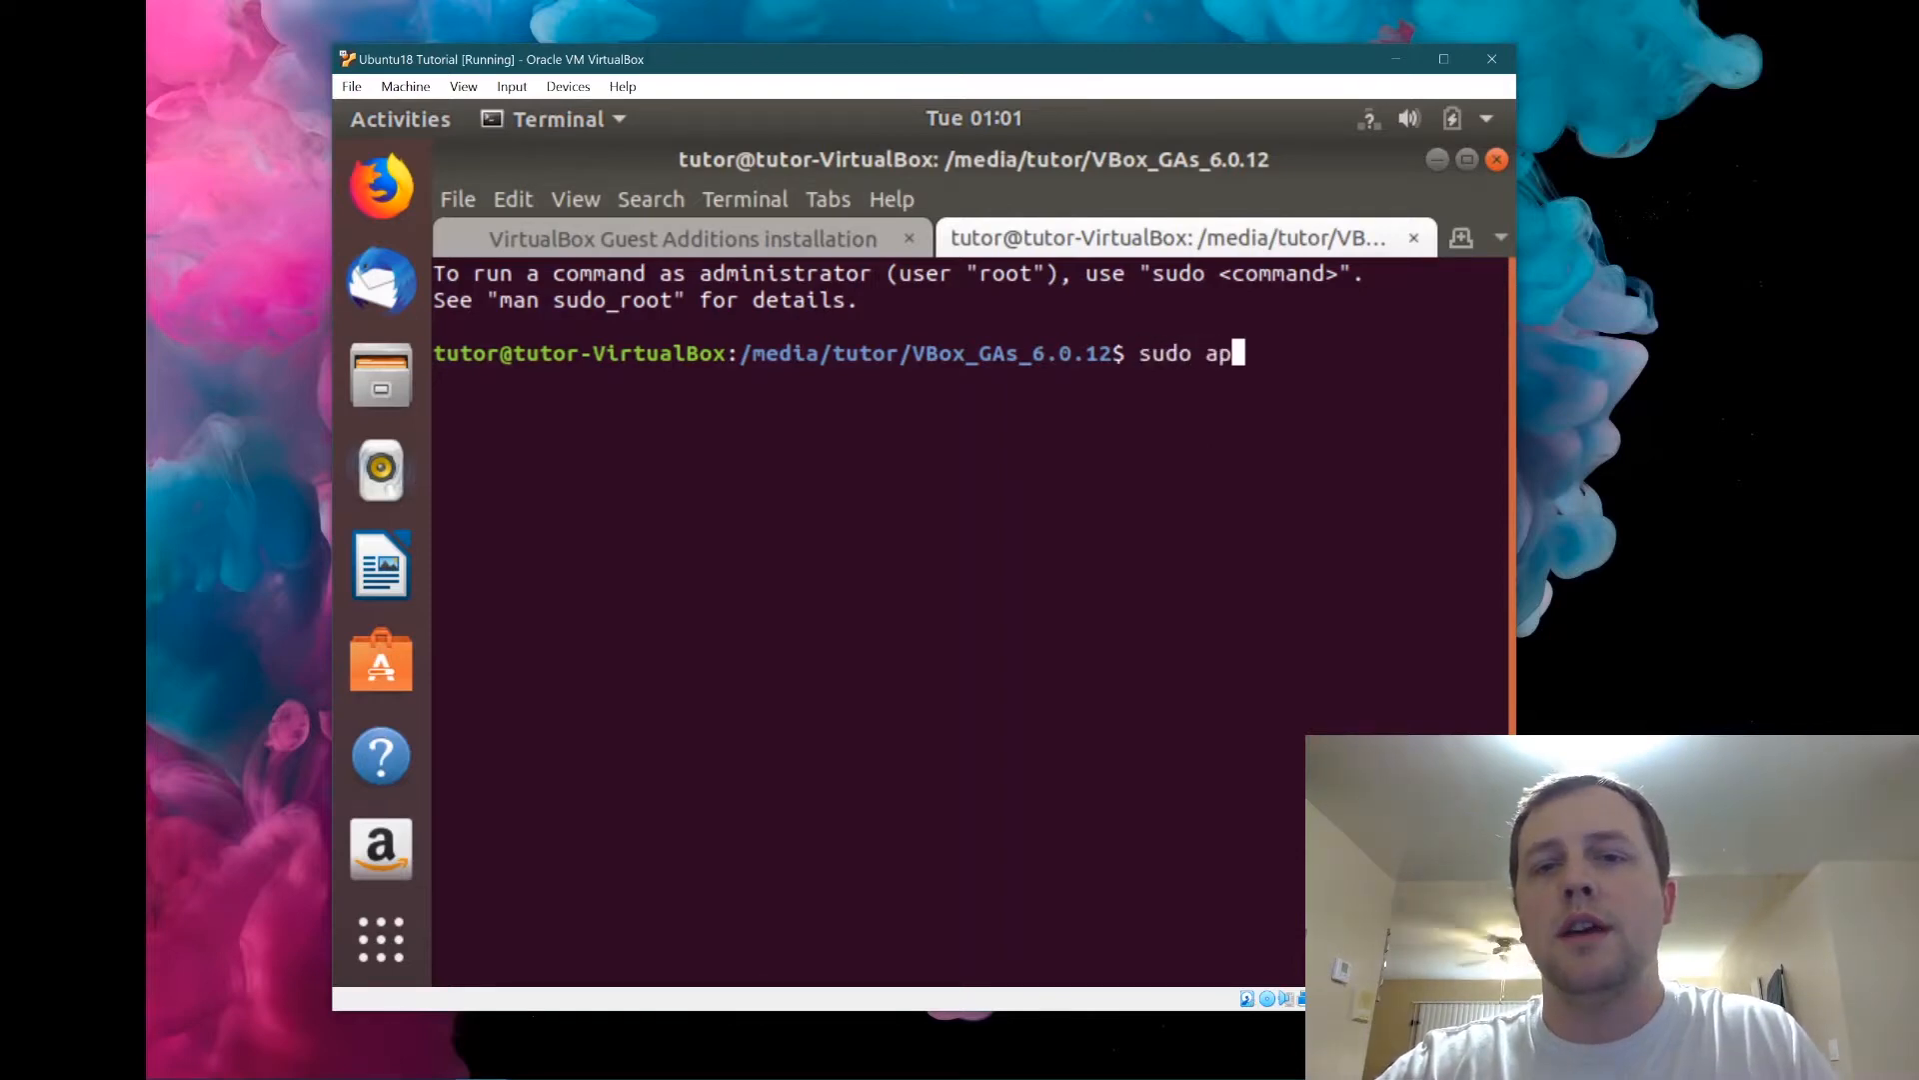
text(t install gcc)
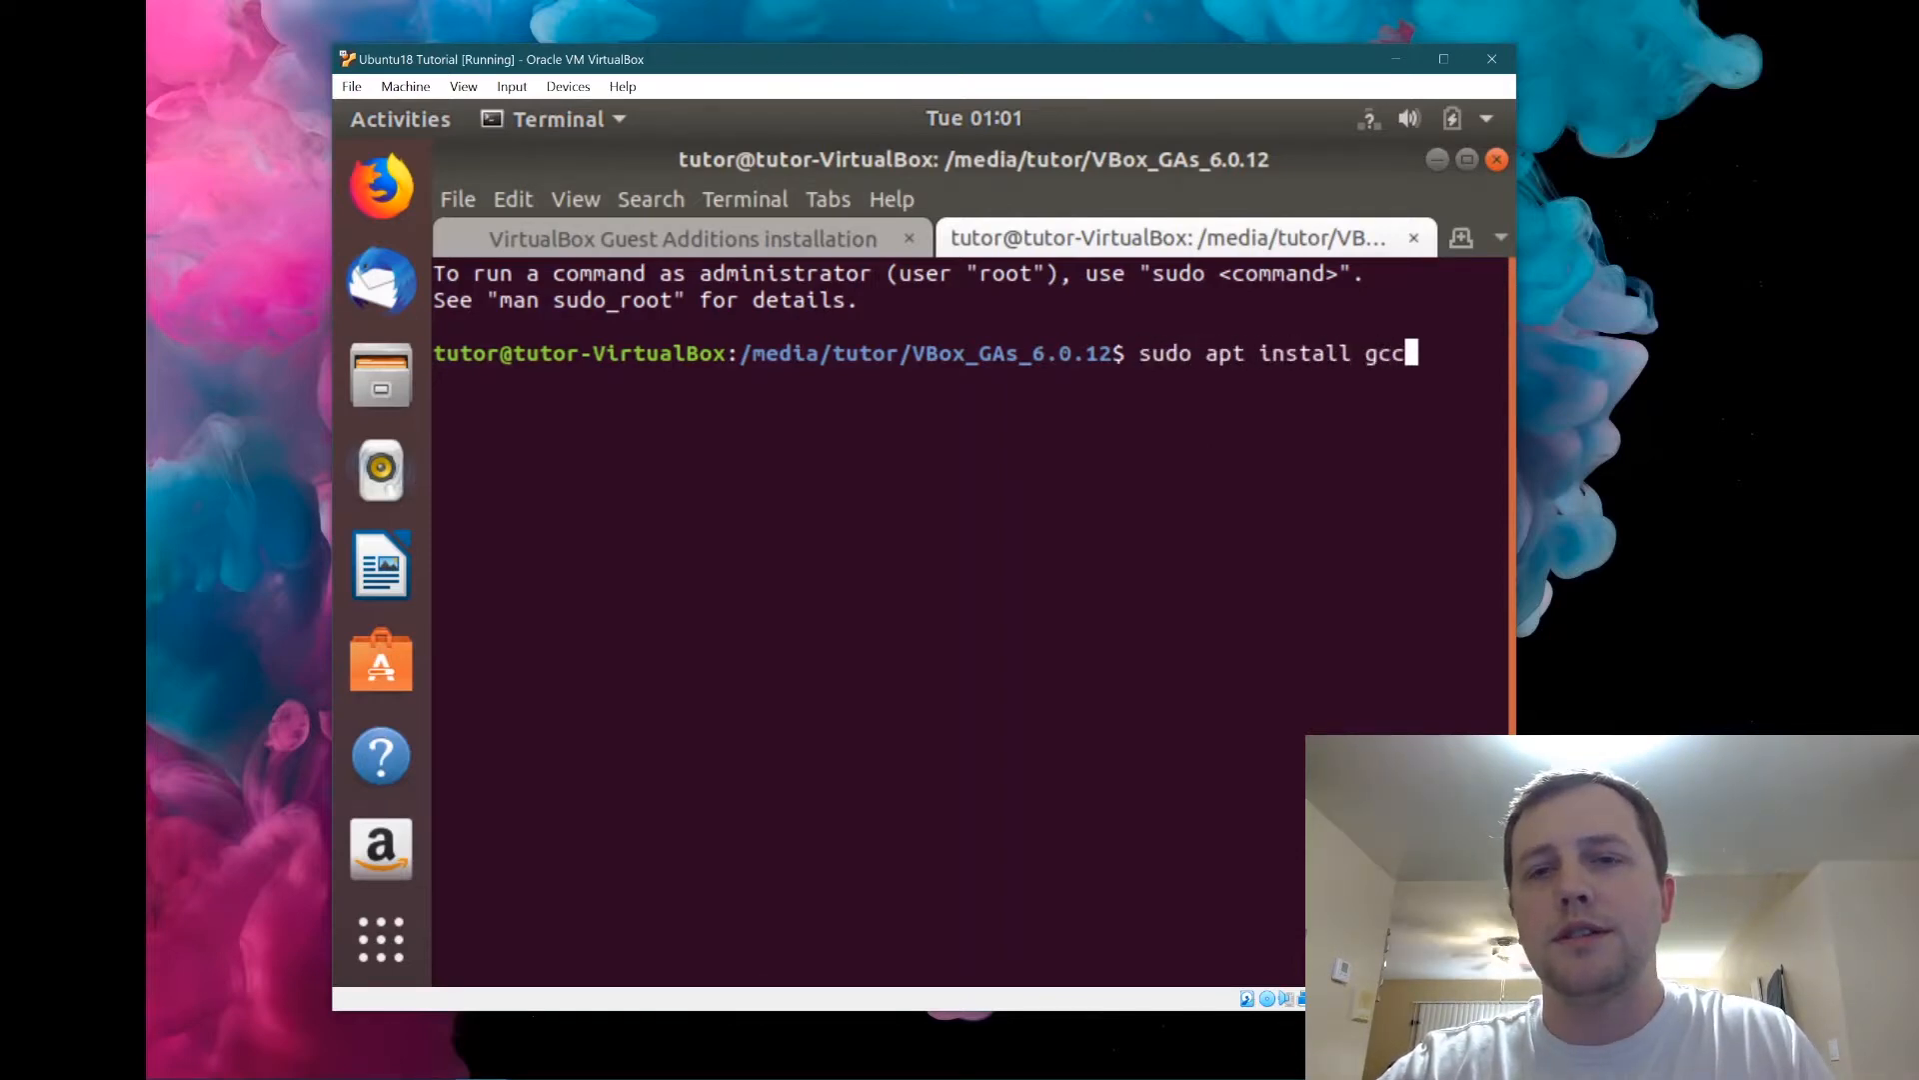
text( make perl)
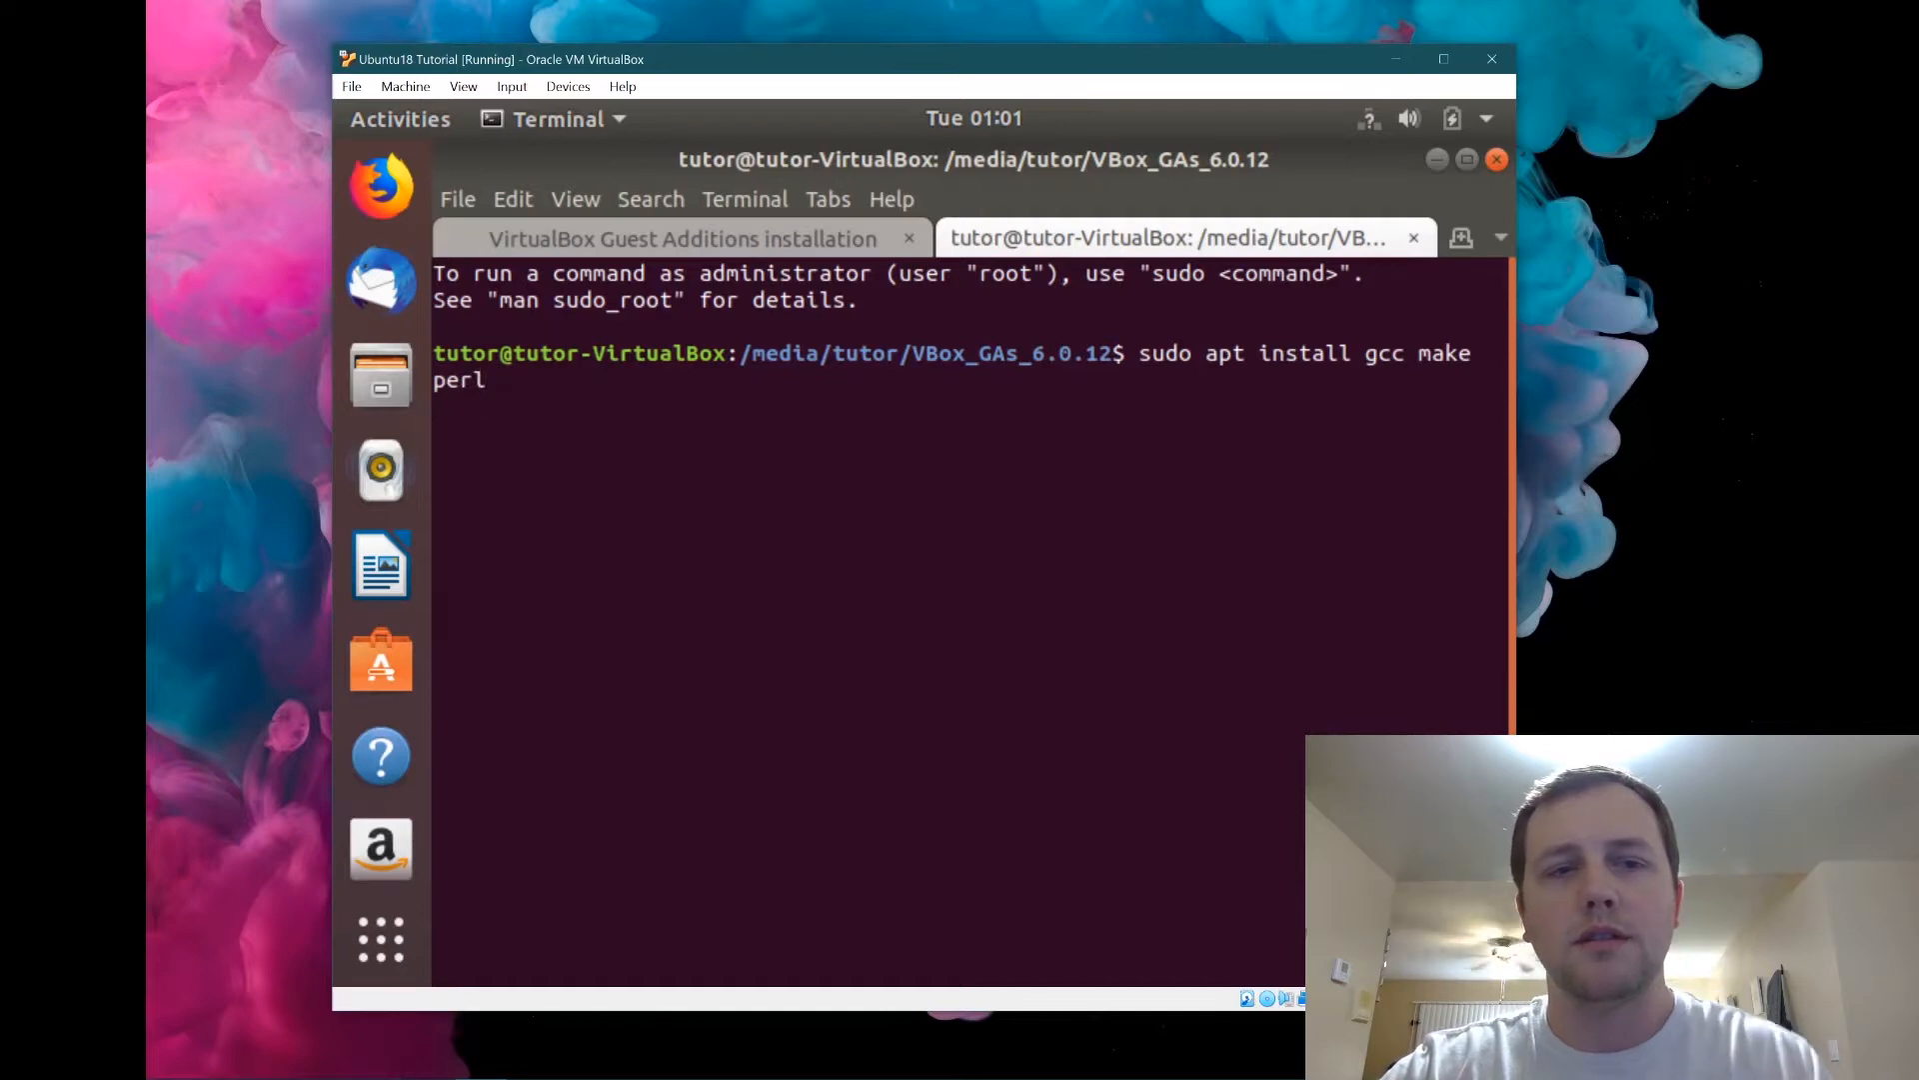
key(Return)
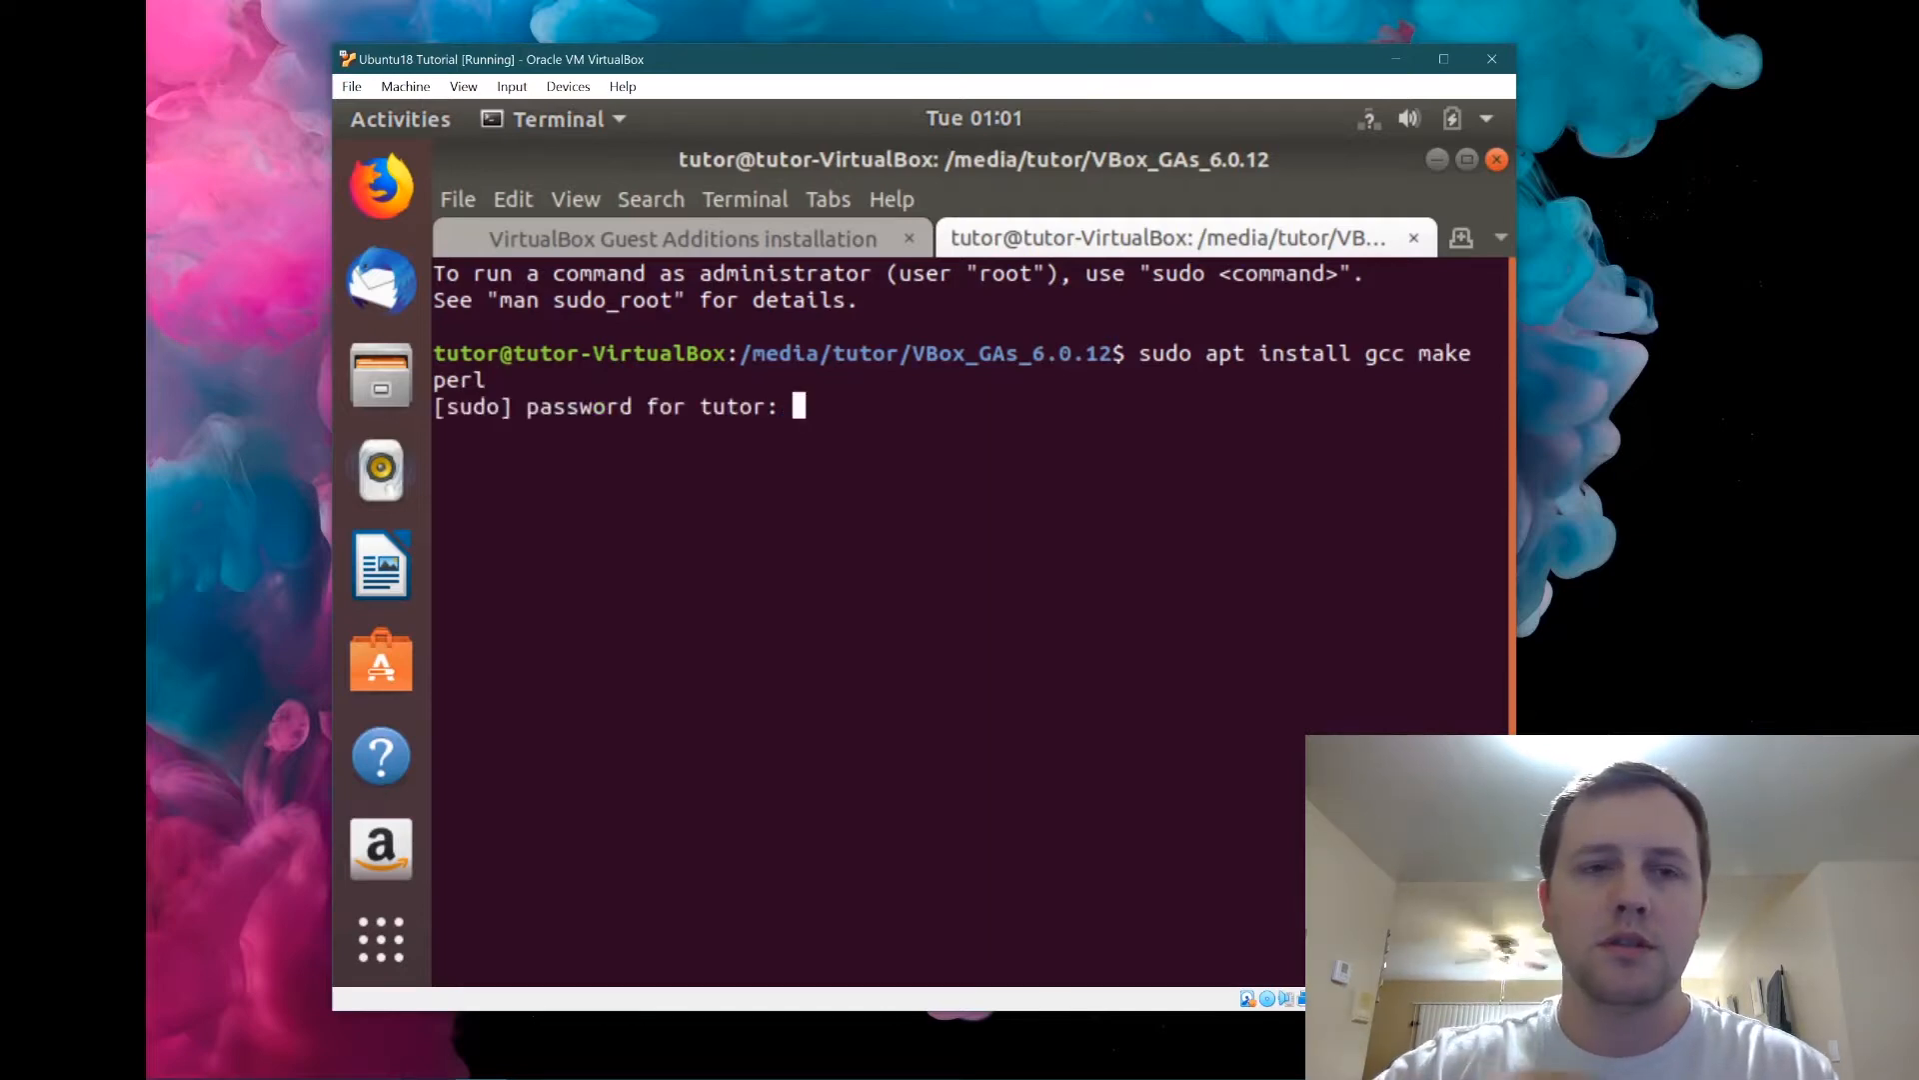
key(Return)
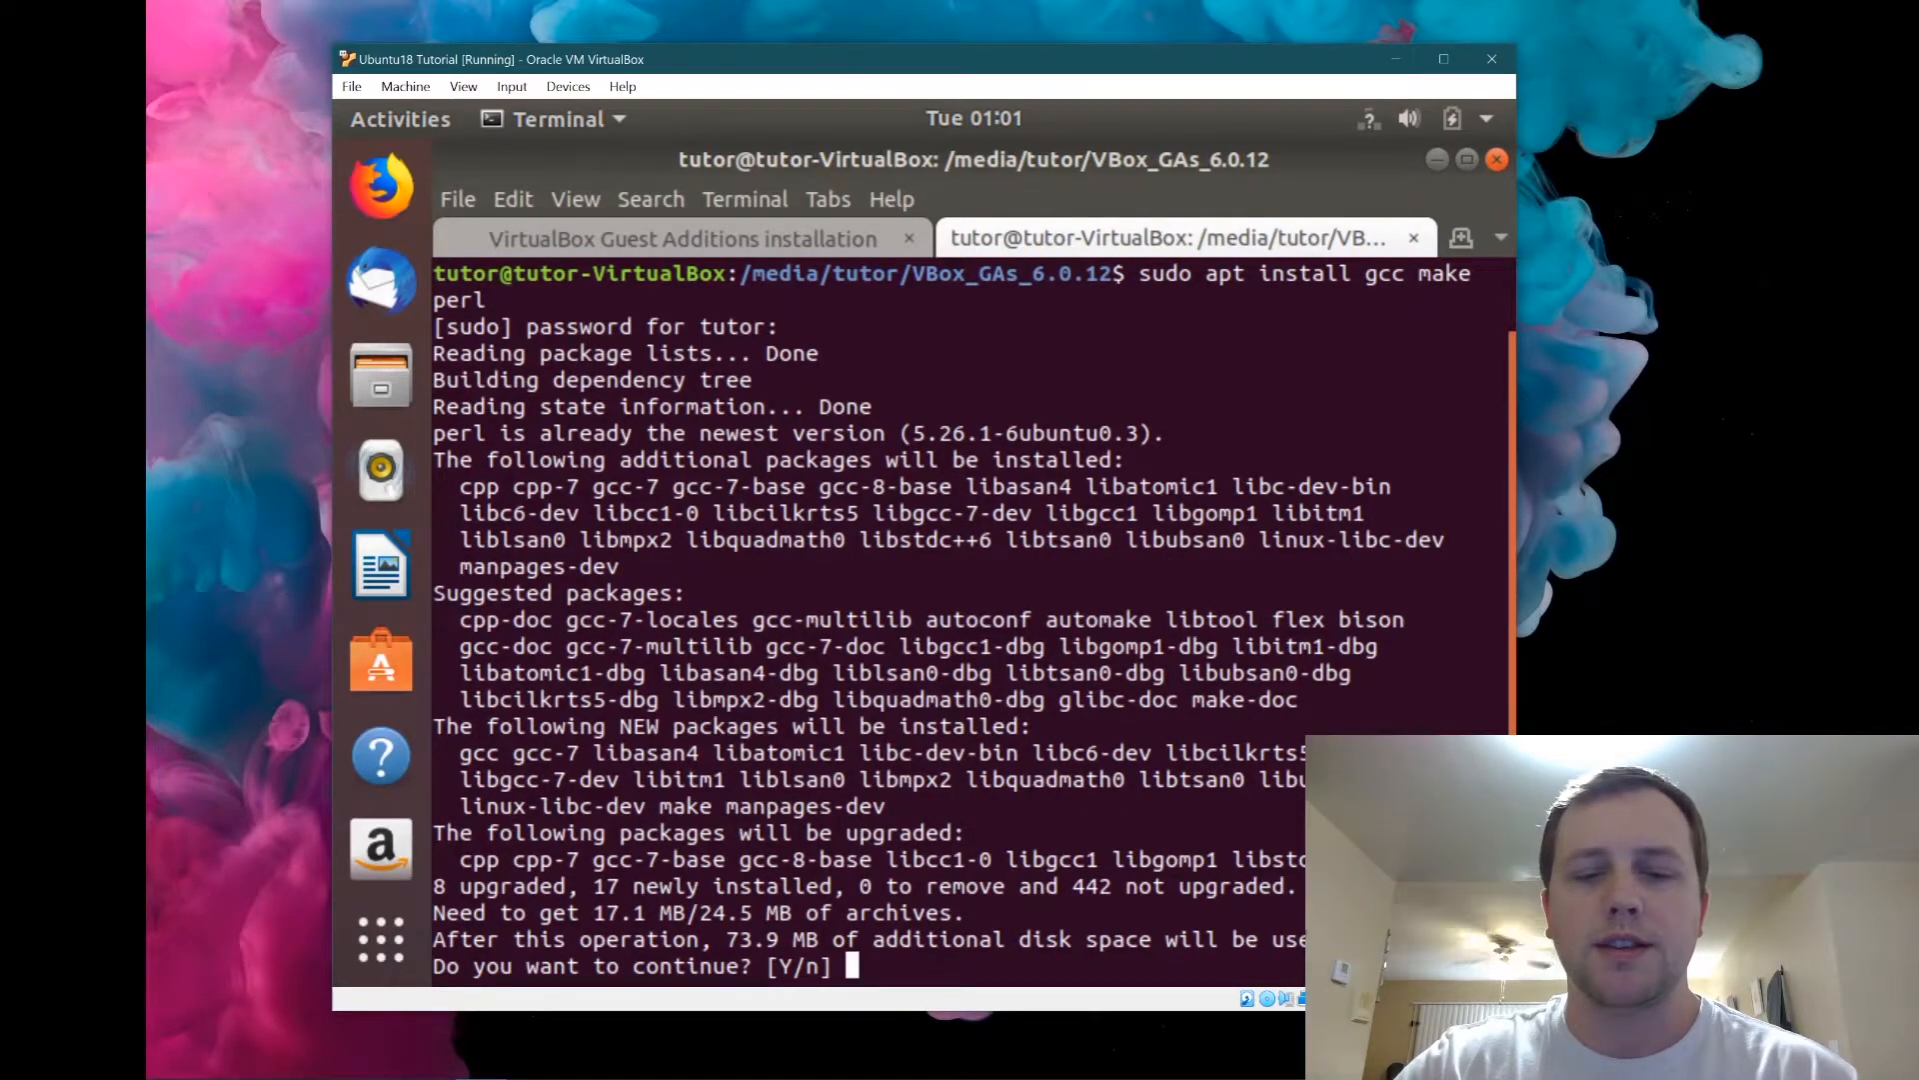
text(y)
key(Return)
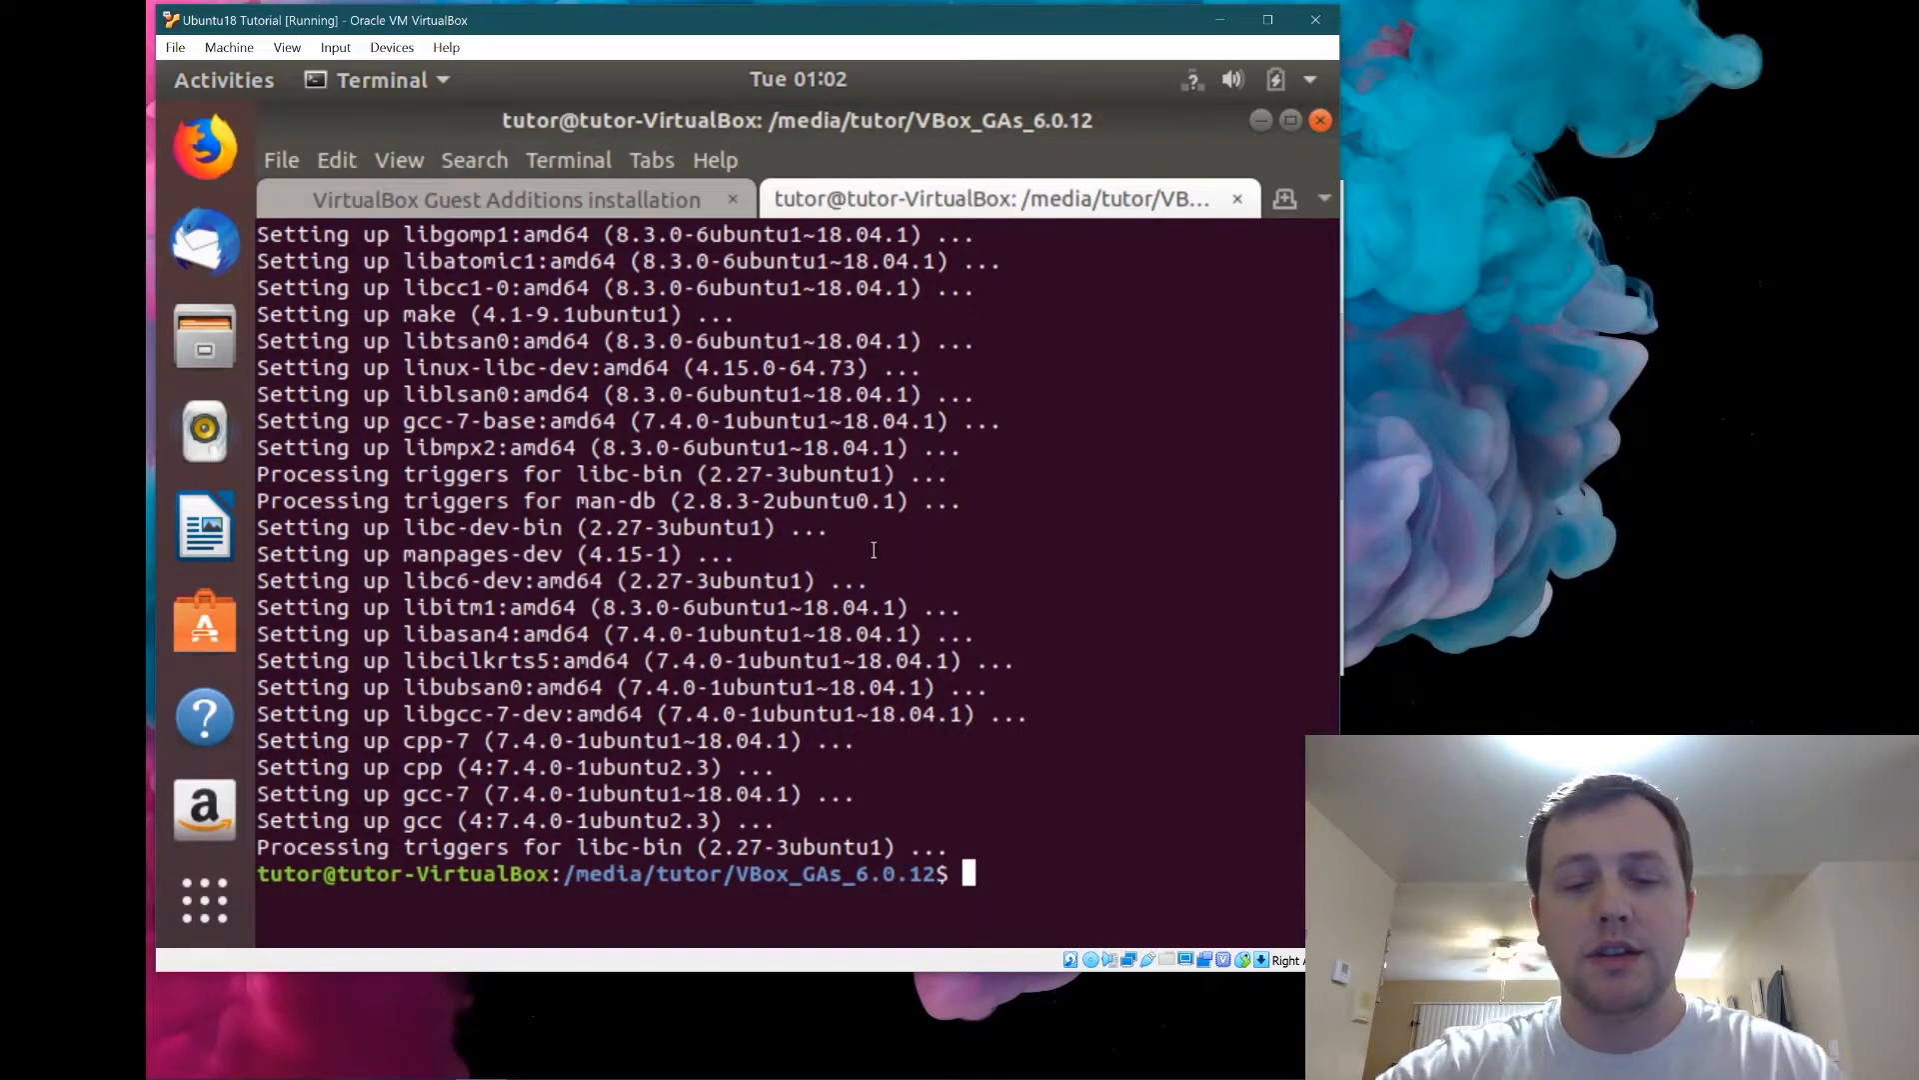
text(exit)
key(Return)
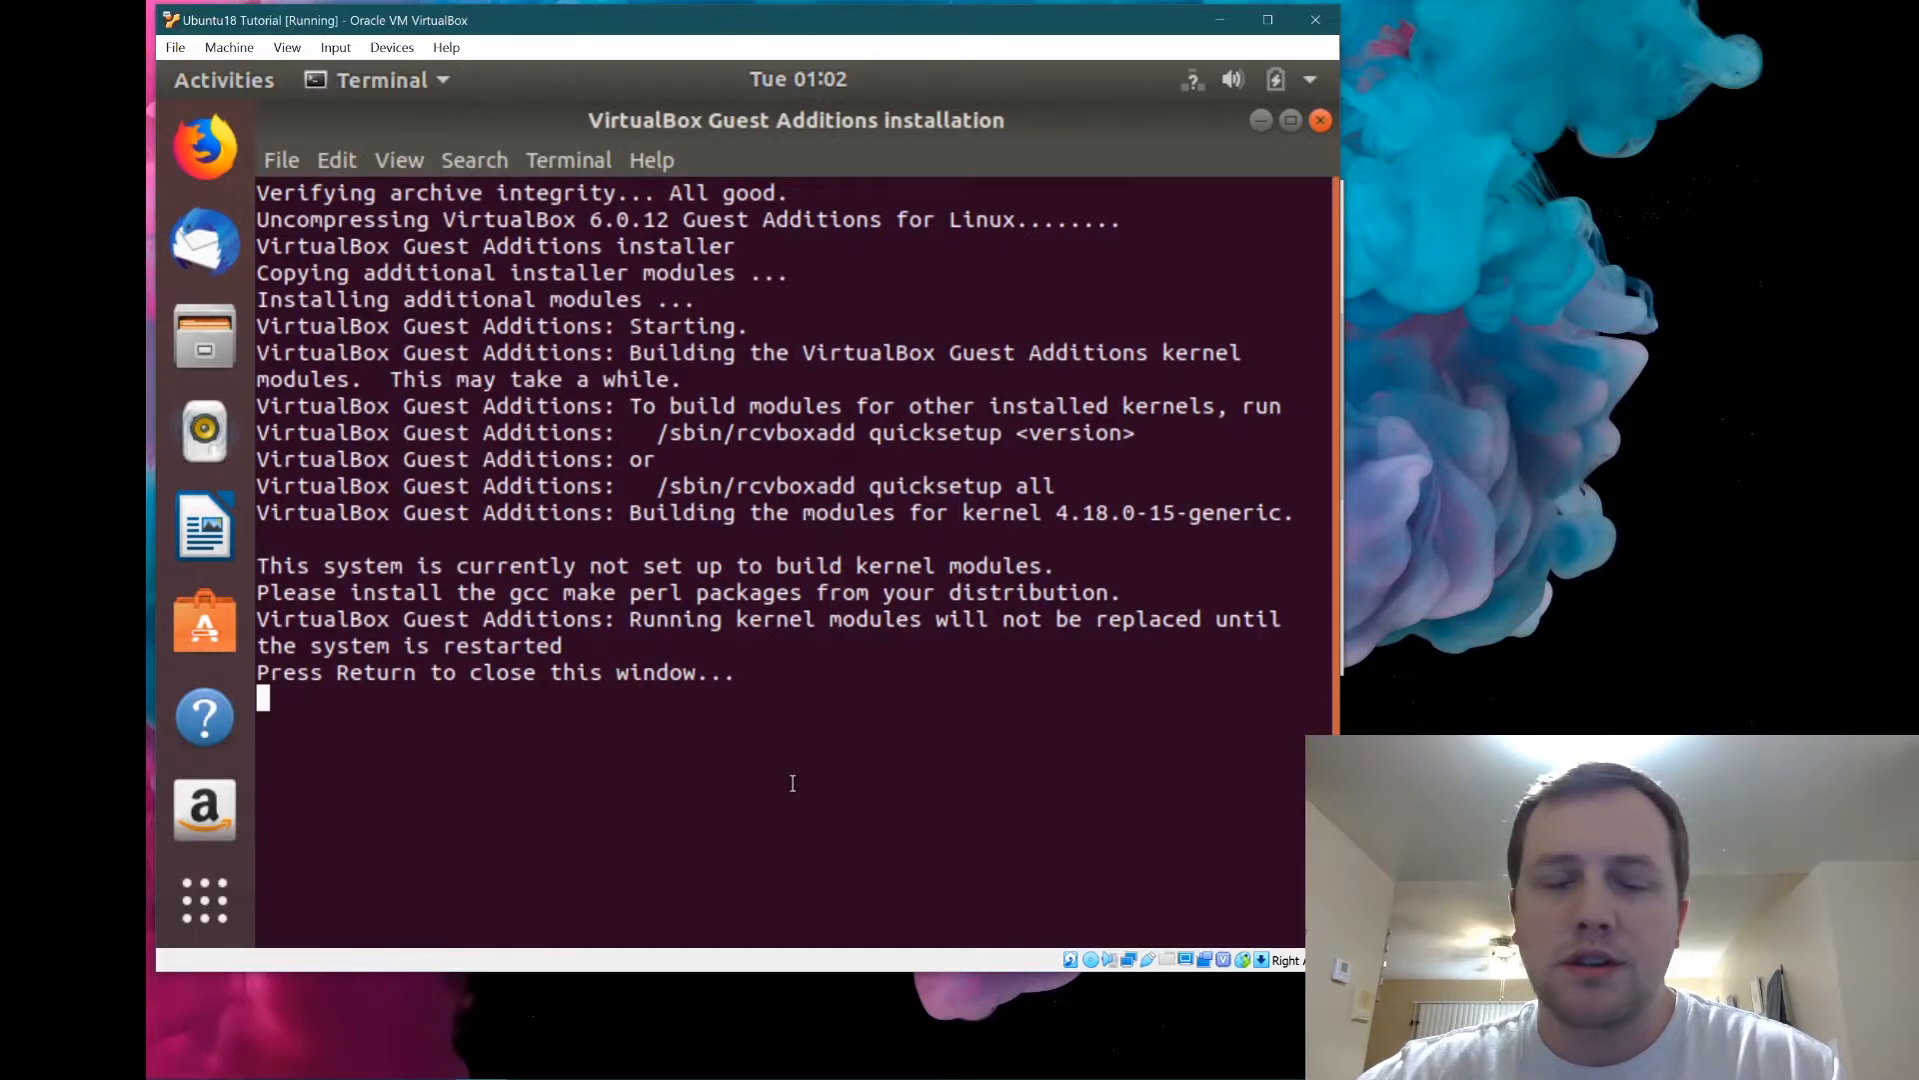
Close the installer terminal, postpone software updates, and open the Guest Additions disc.
key(Return)
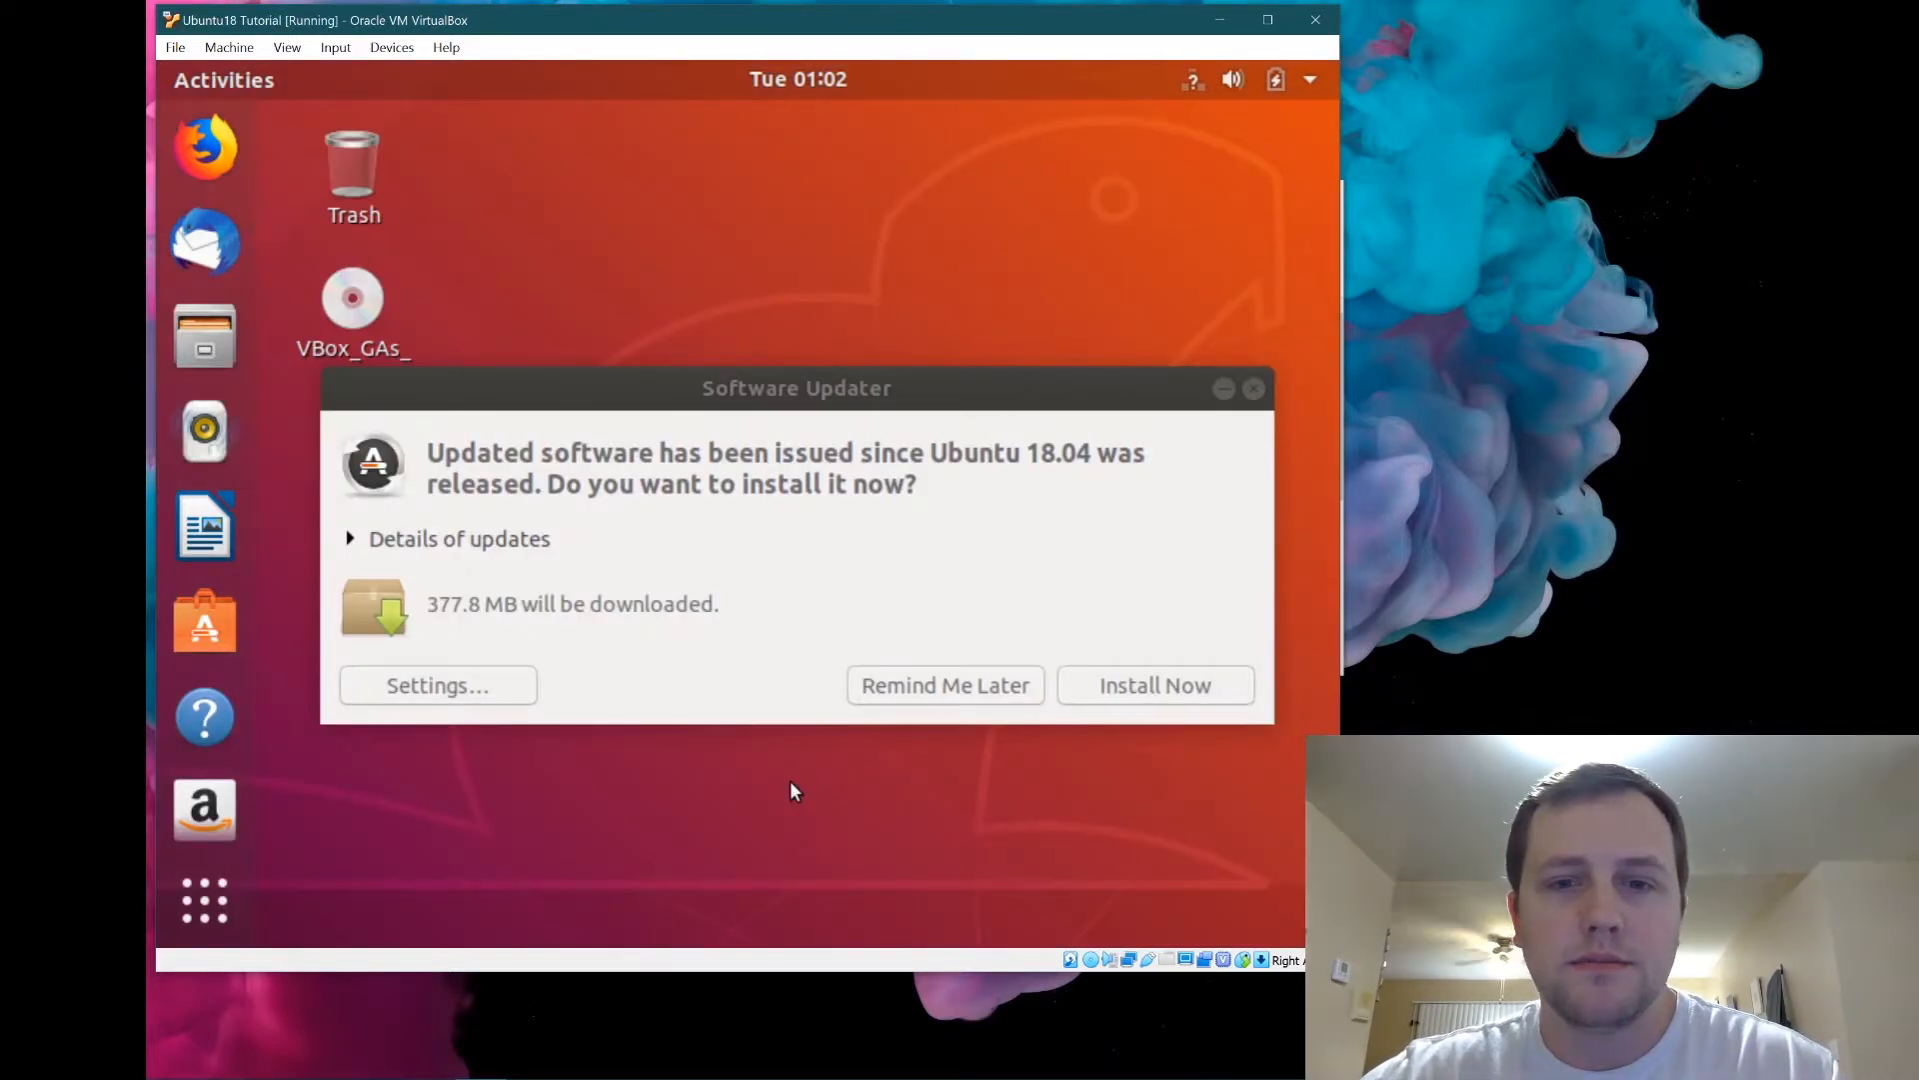
click(974, 686)
click(358, 306)
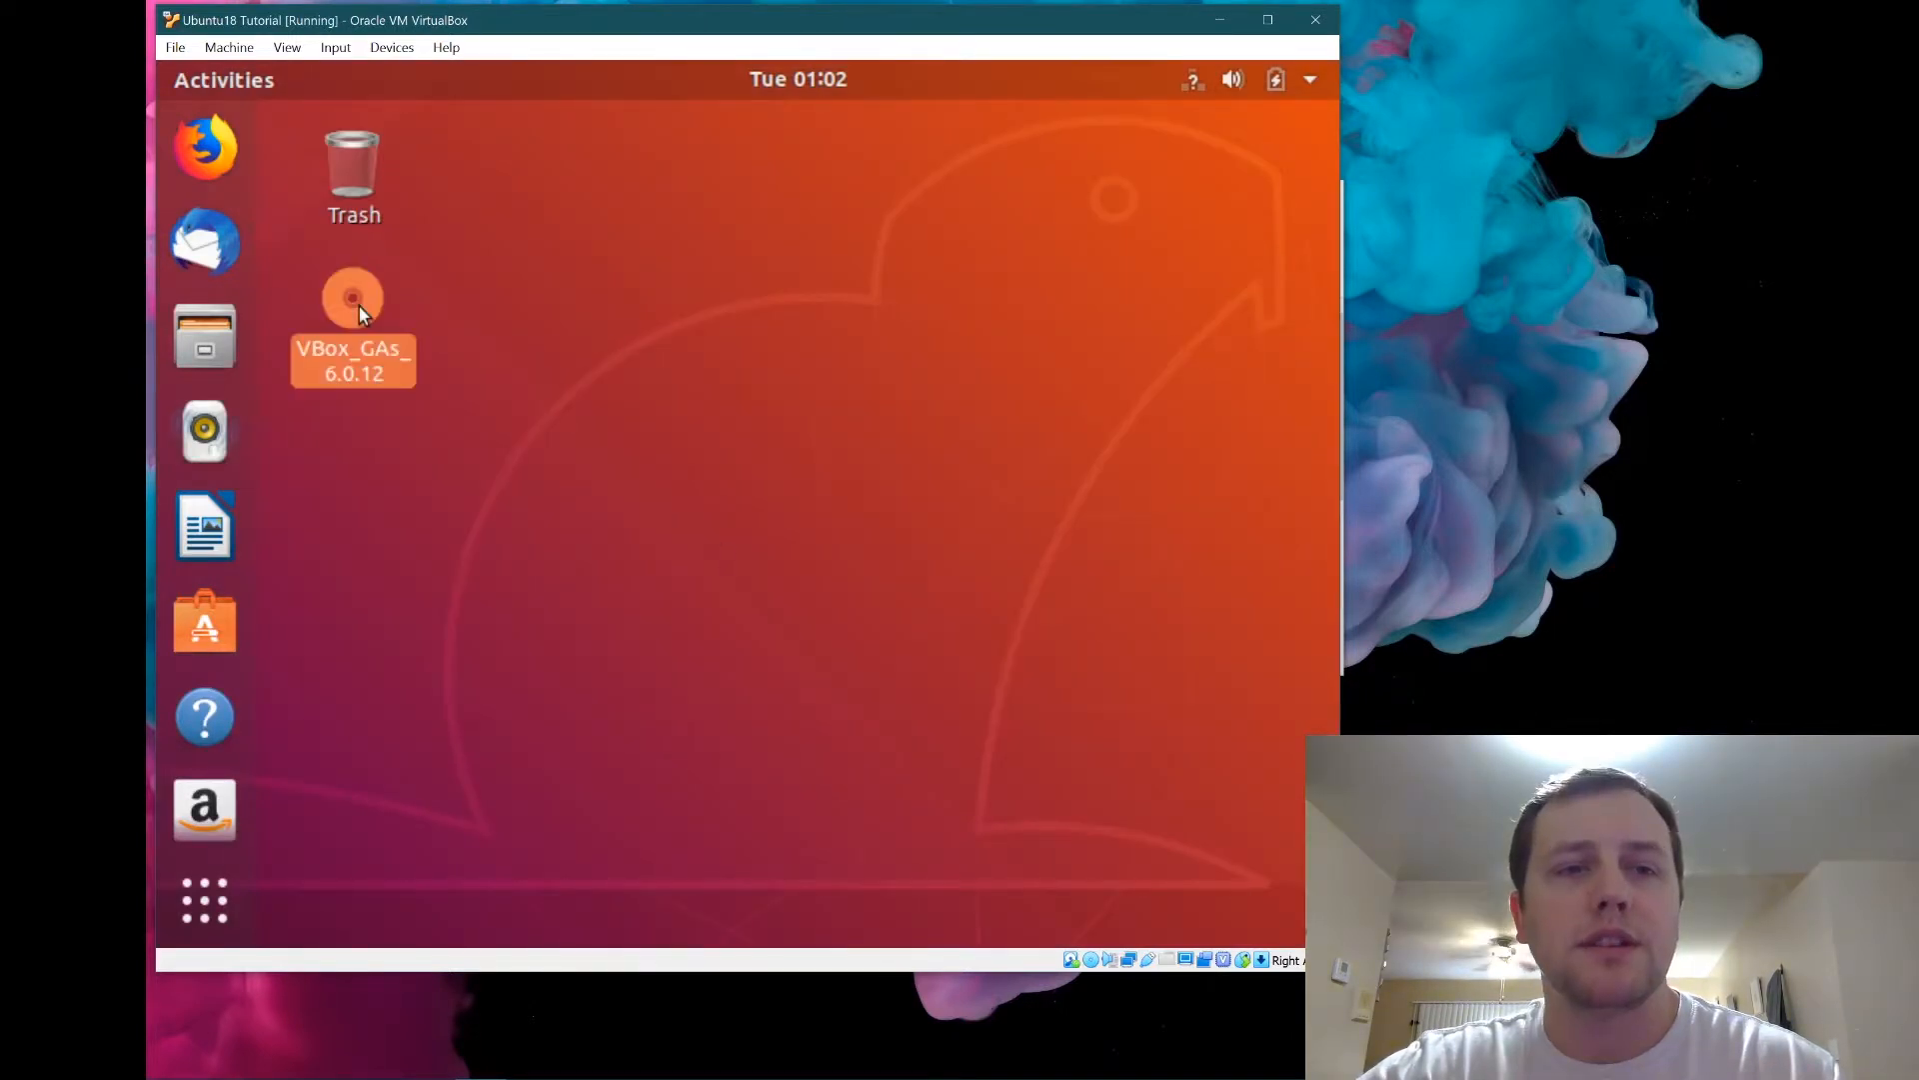
double_click(358, 304)
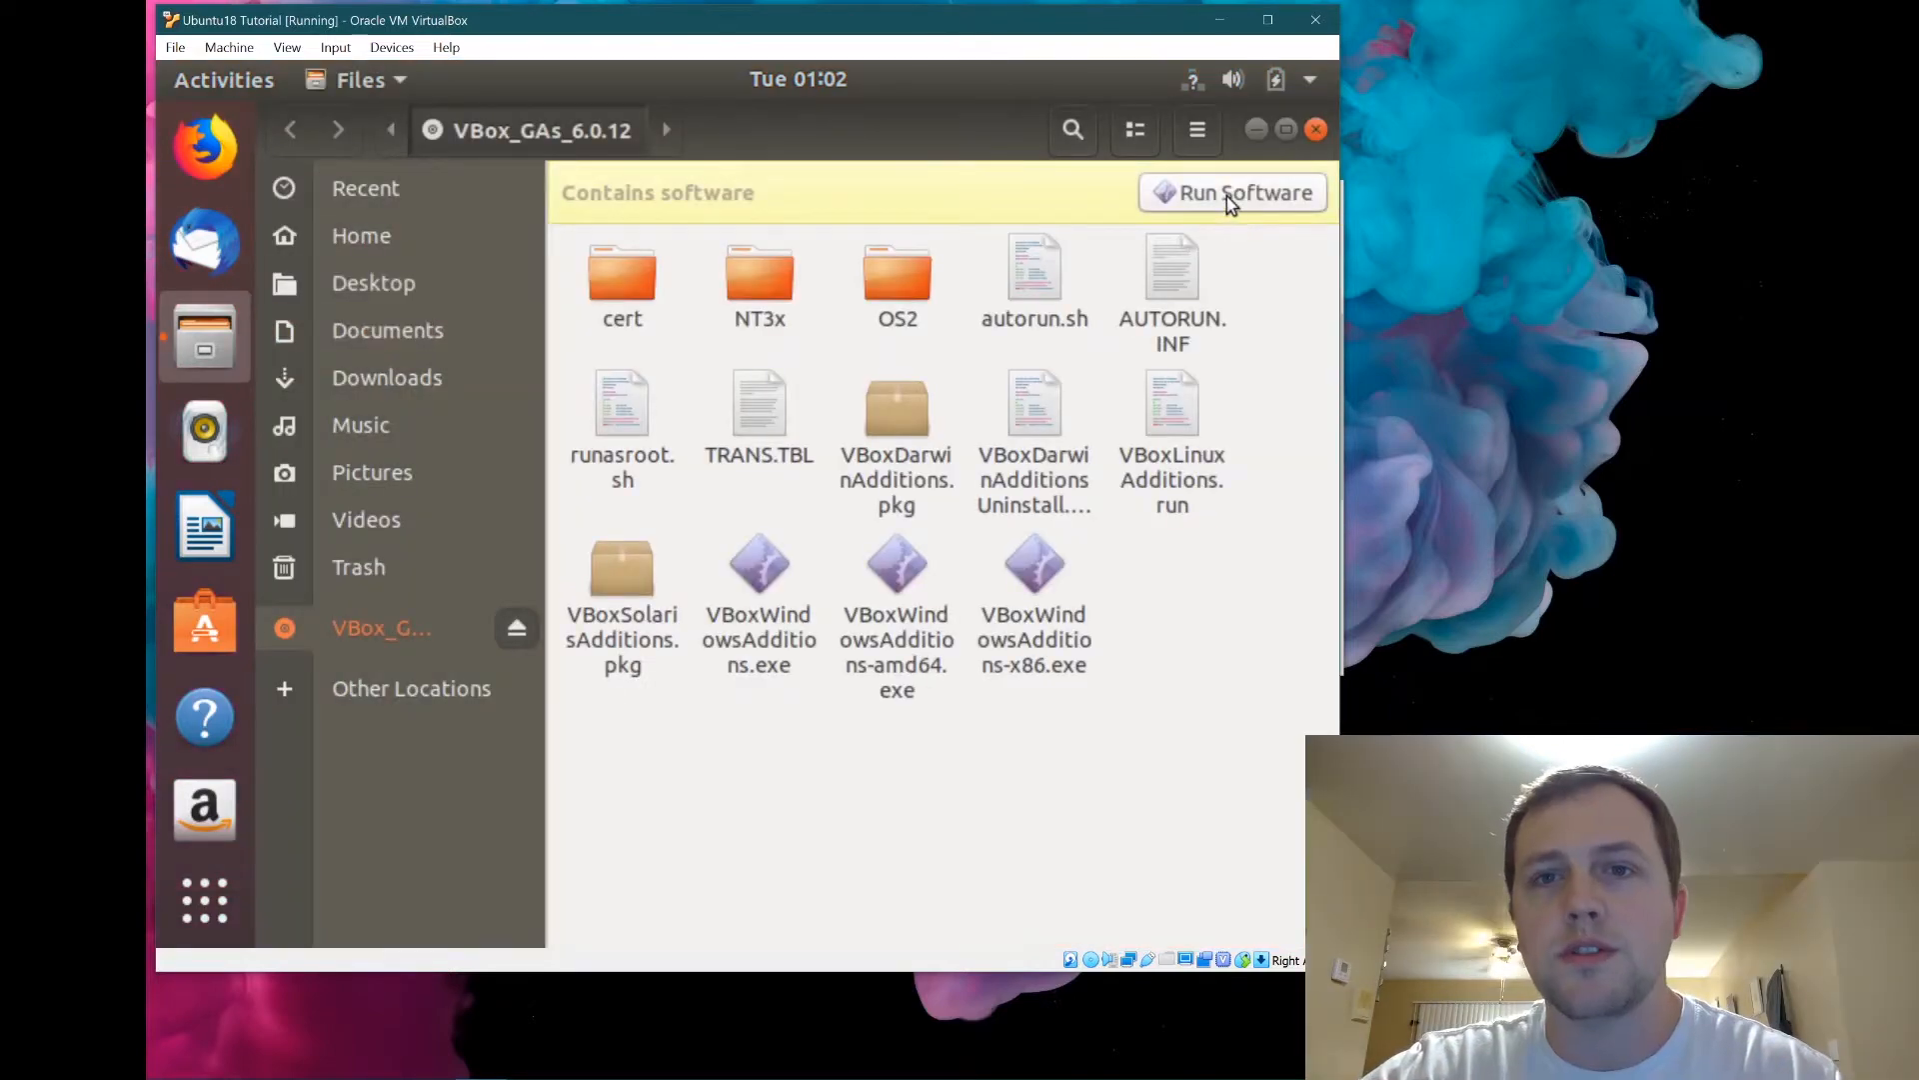
Rerun the disc's autostart software and authenticate with the password to rebuild the modules.
click(1226, 196)
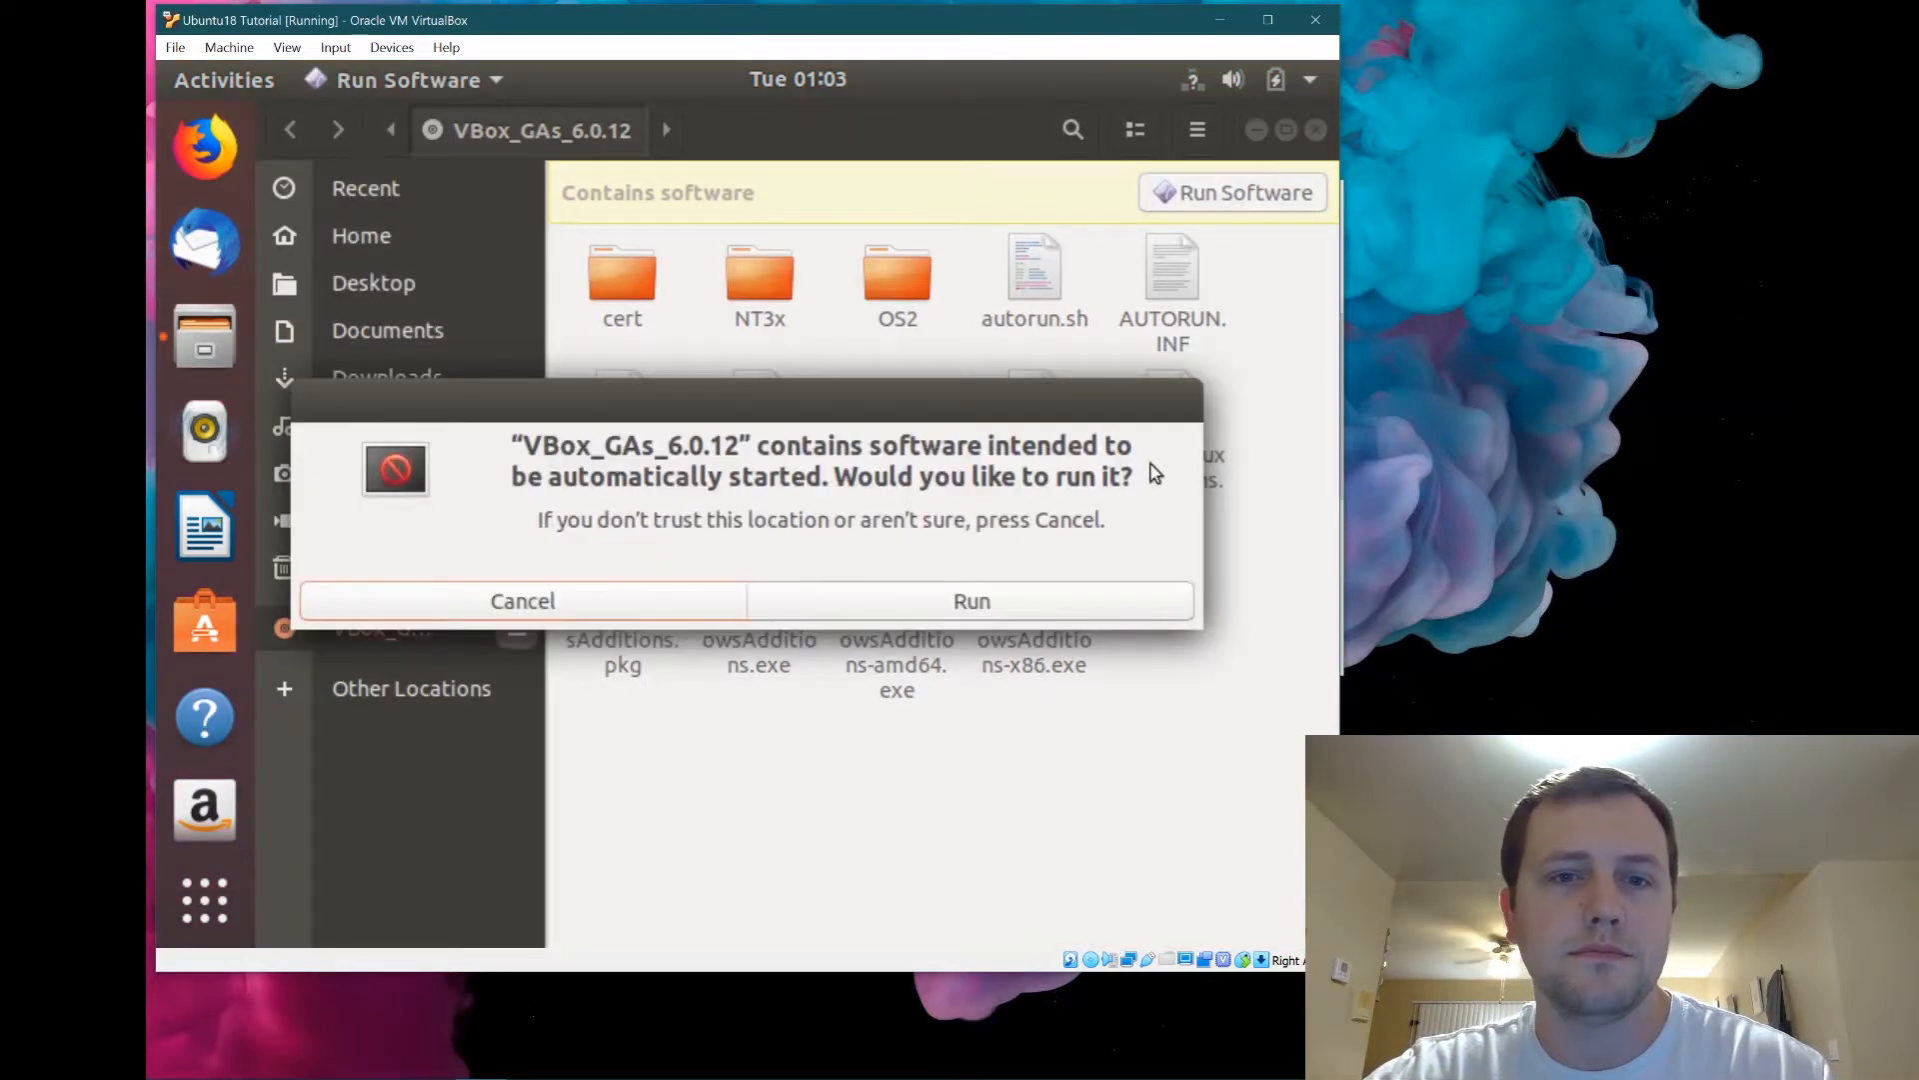
click(903, 598)
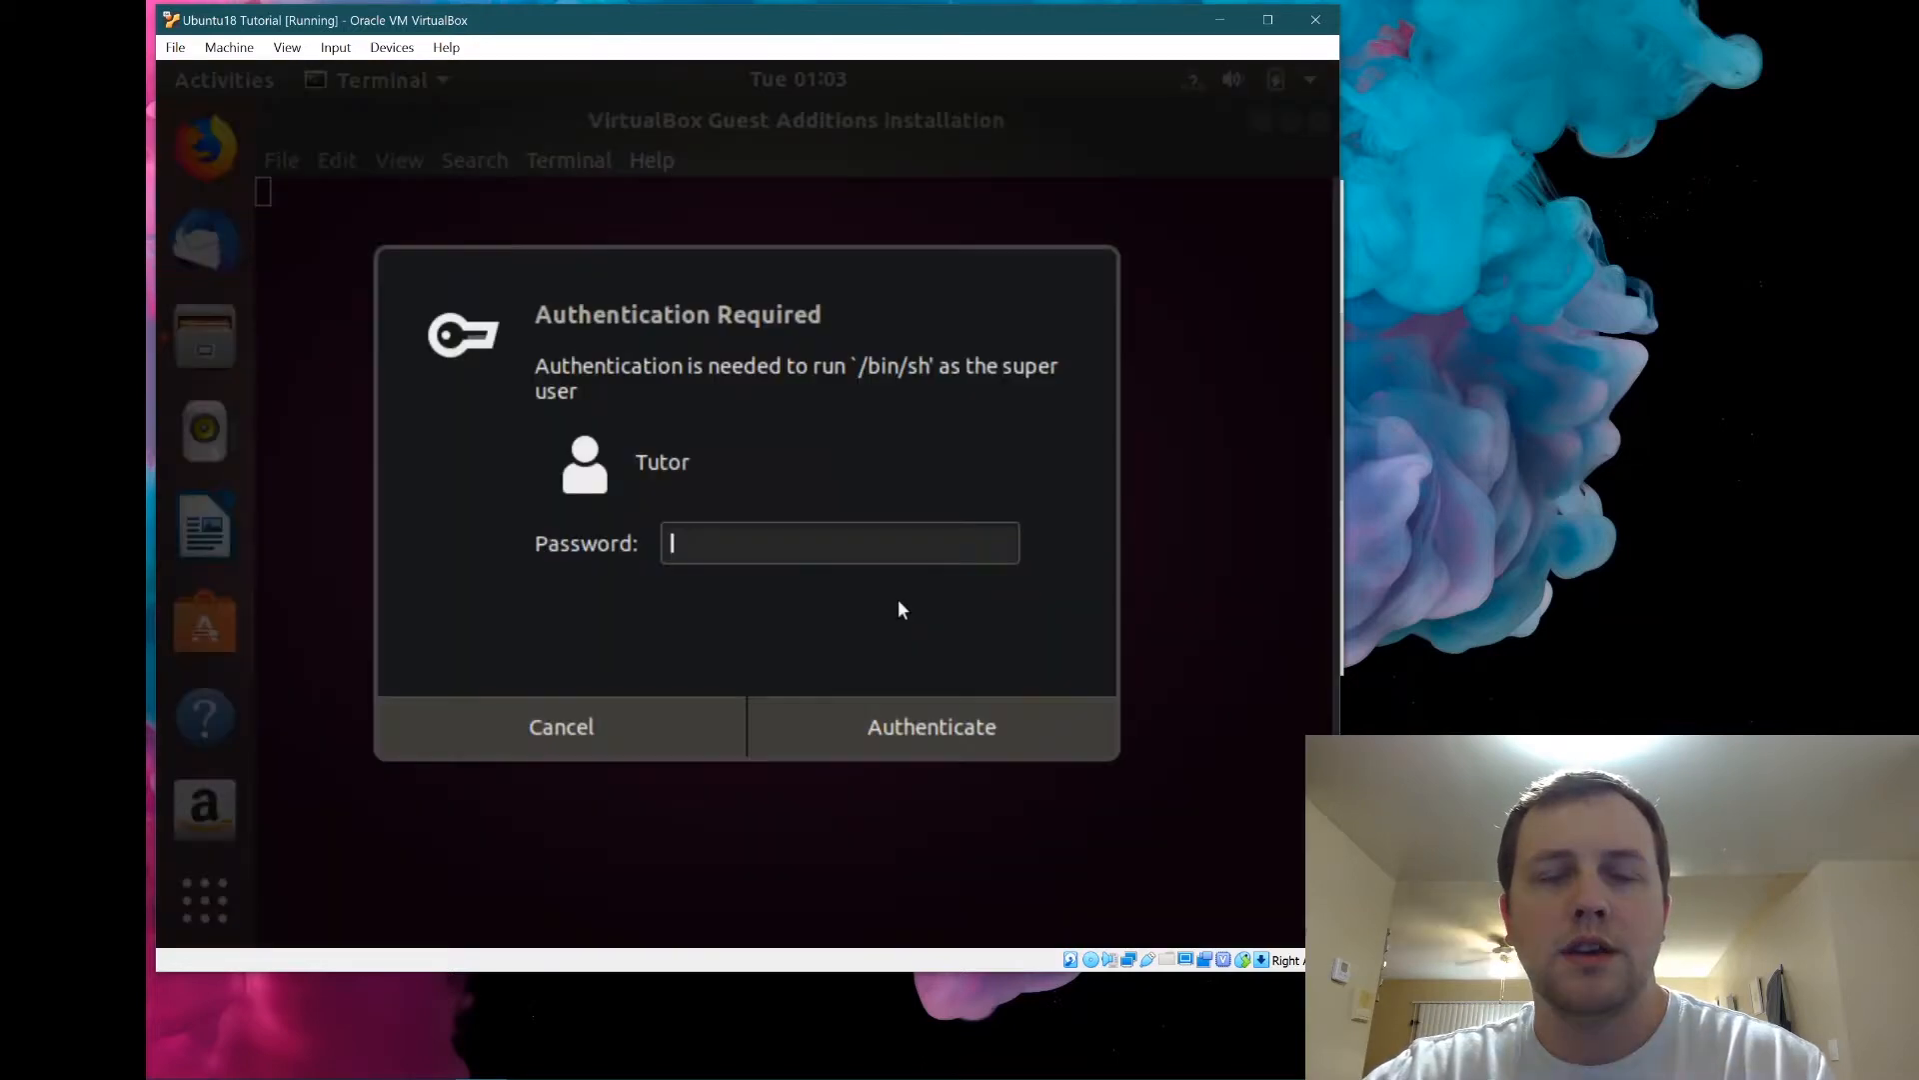
text(****)
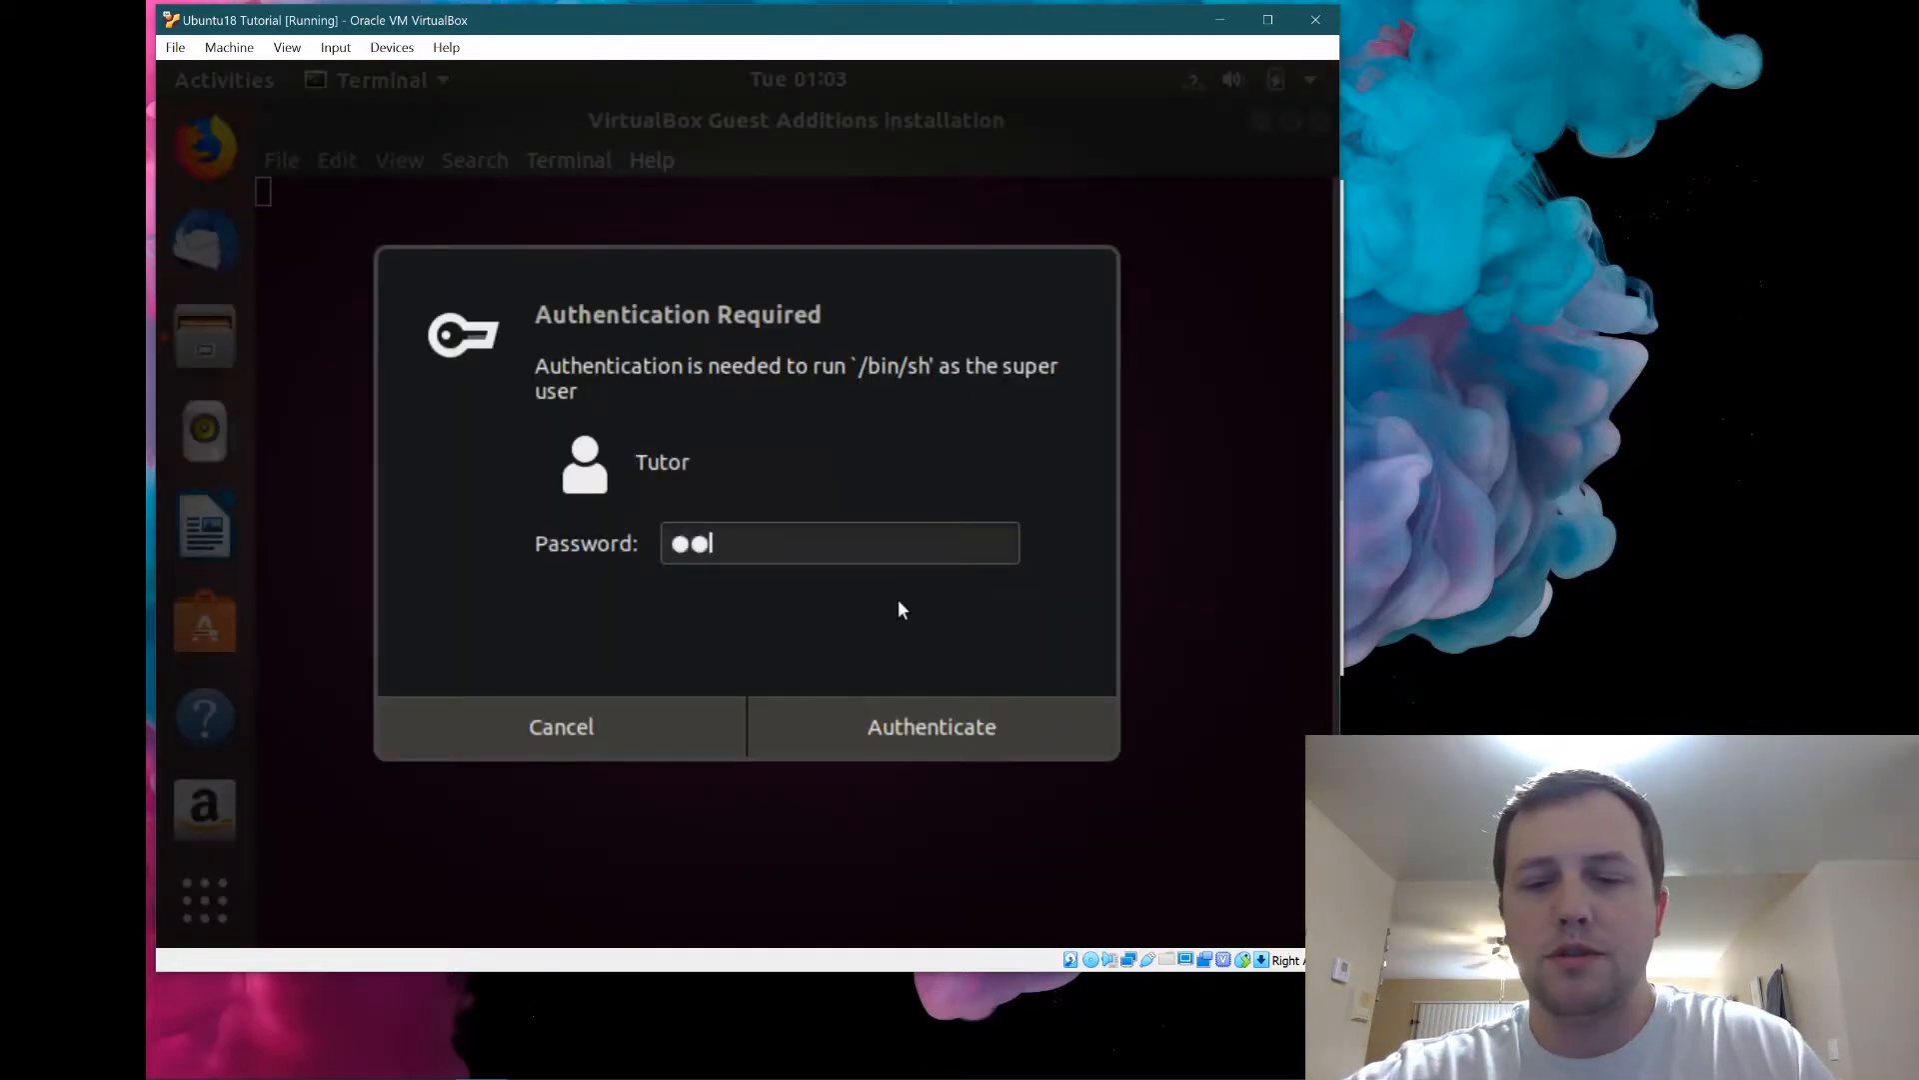
key(Return)
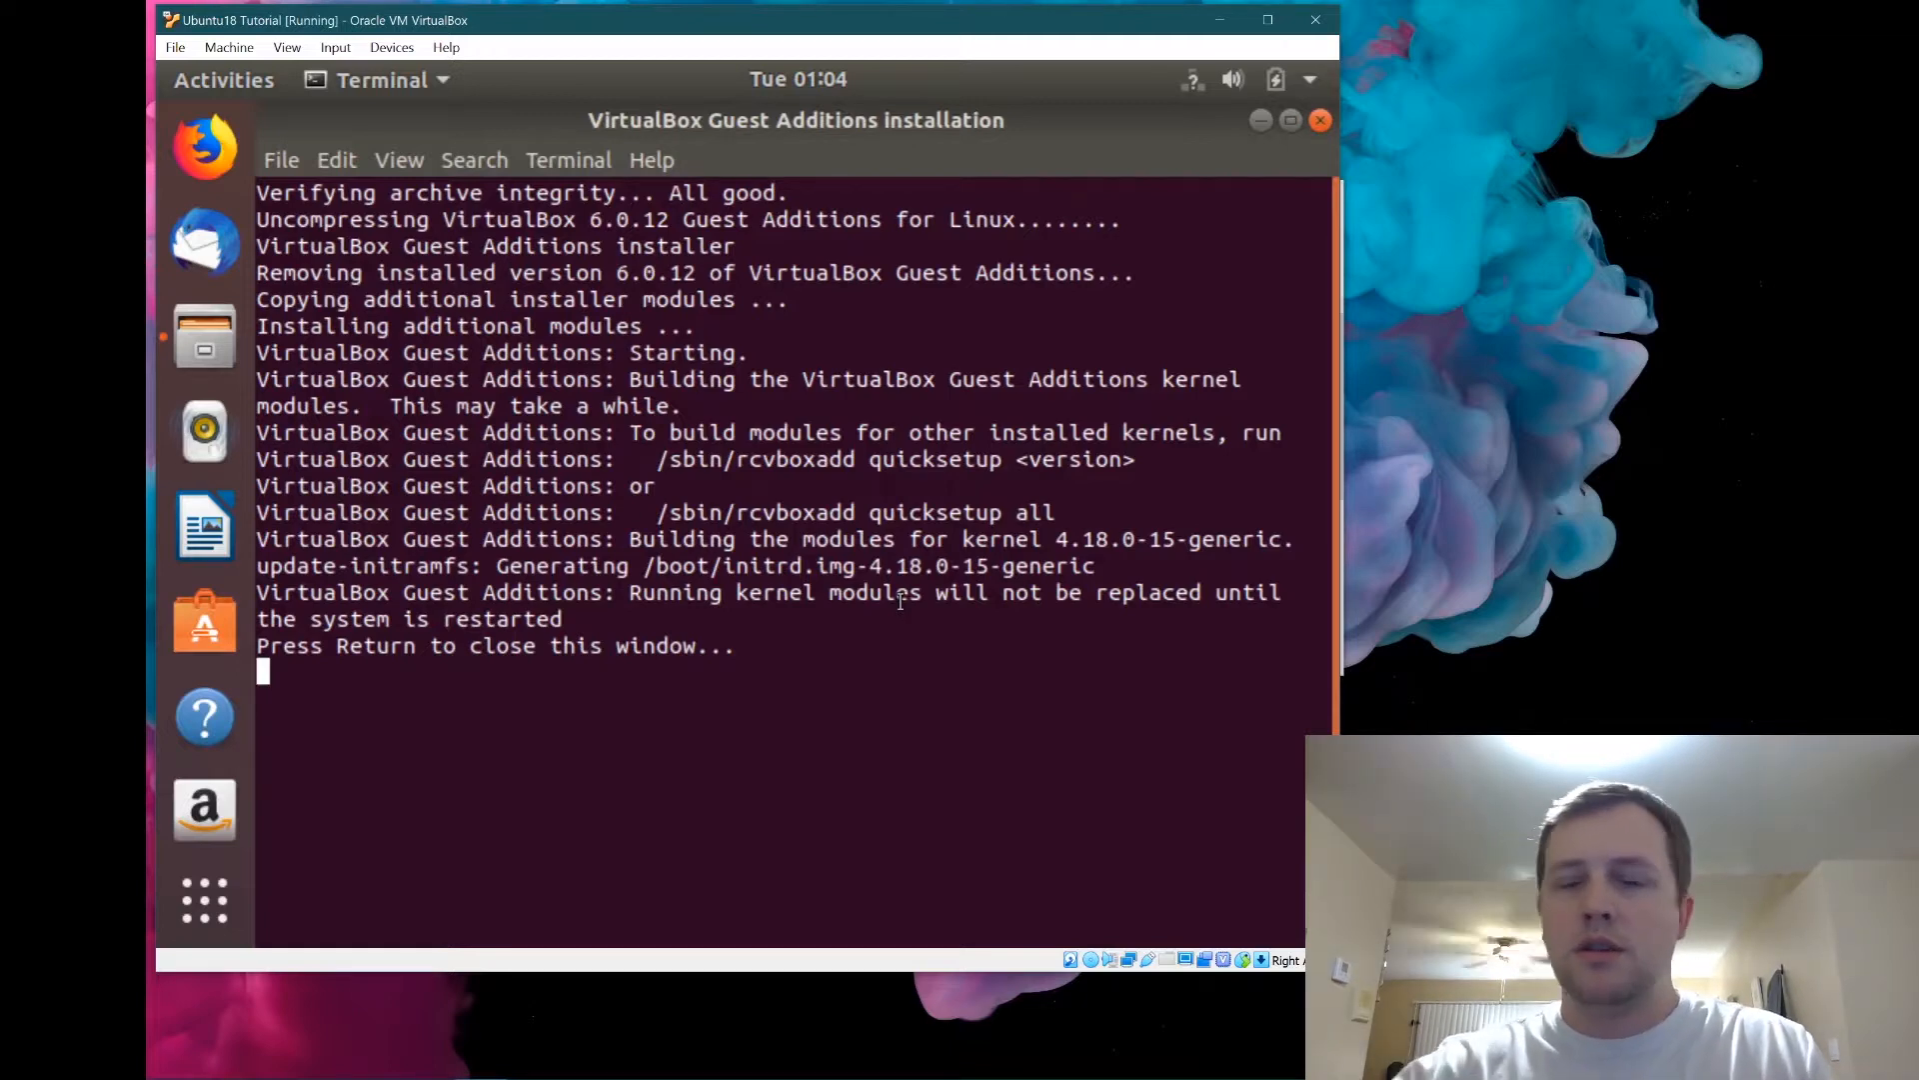
Open a new terminal tab and reboot the guest with 'shutdown -r now'.
click(284, 163)
click(294, 194)
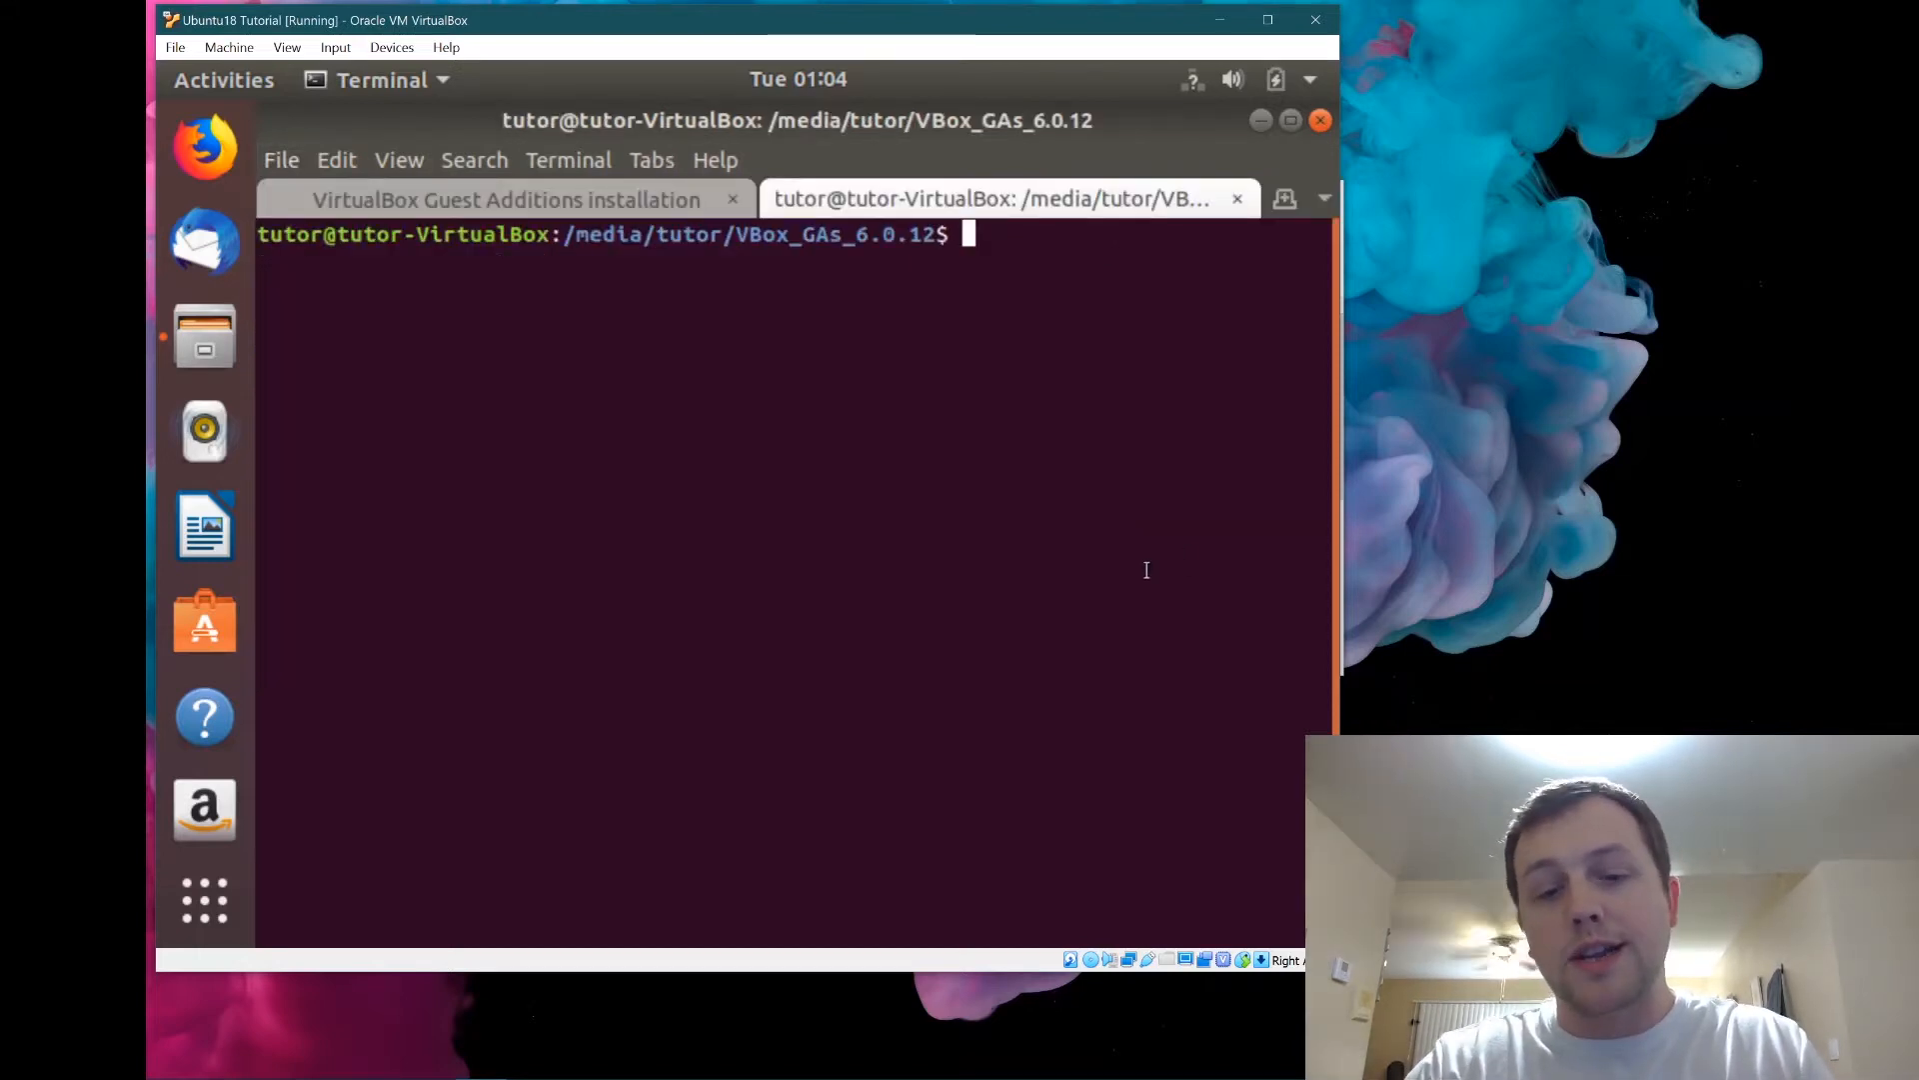
text(st)
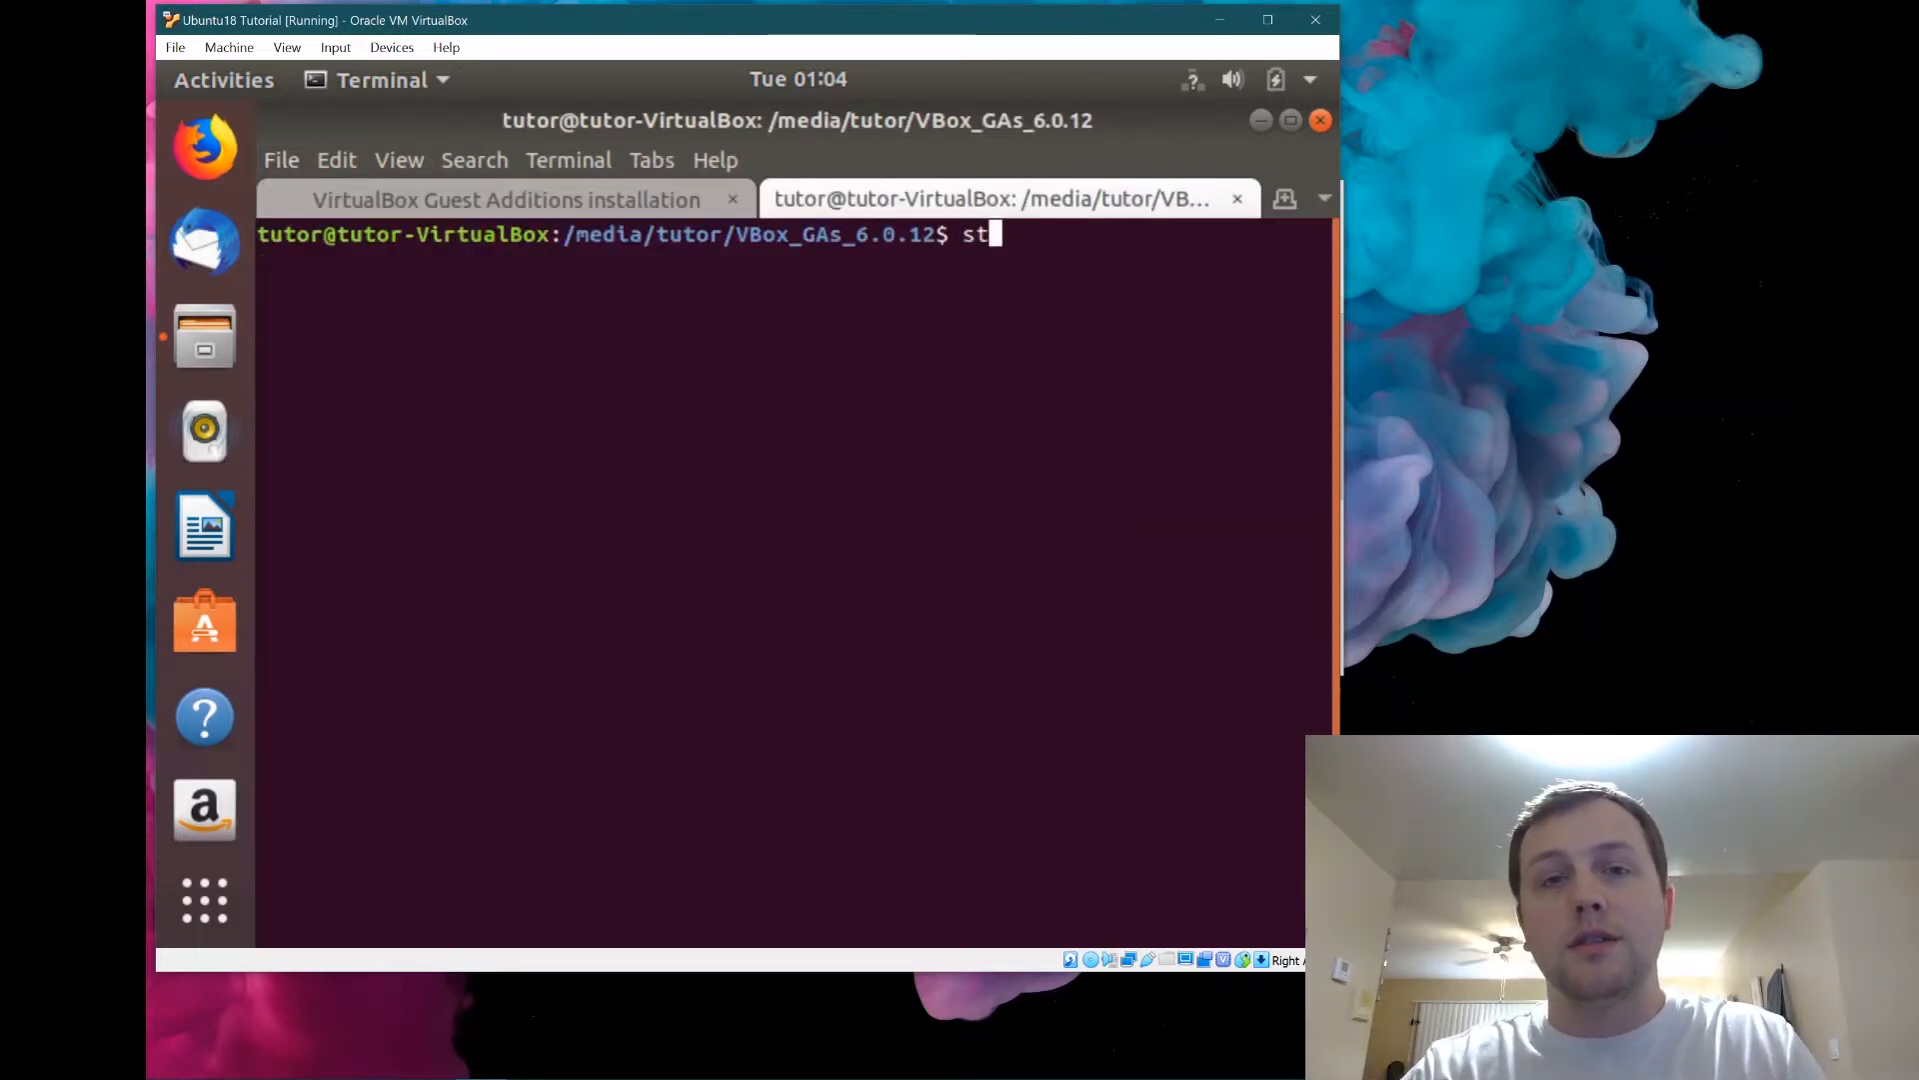
key(BackSpace)
text(hutdown -r now)
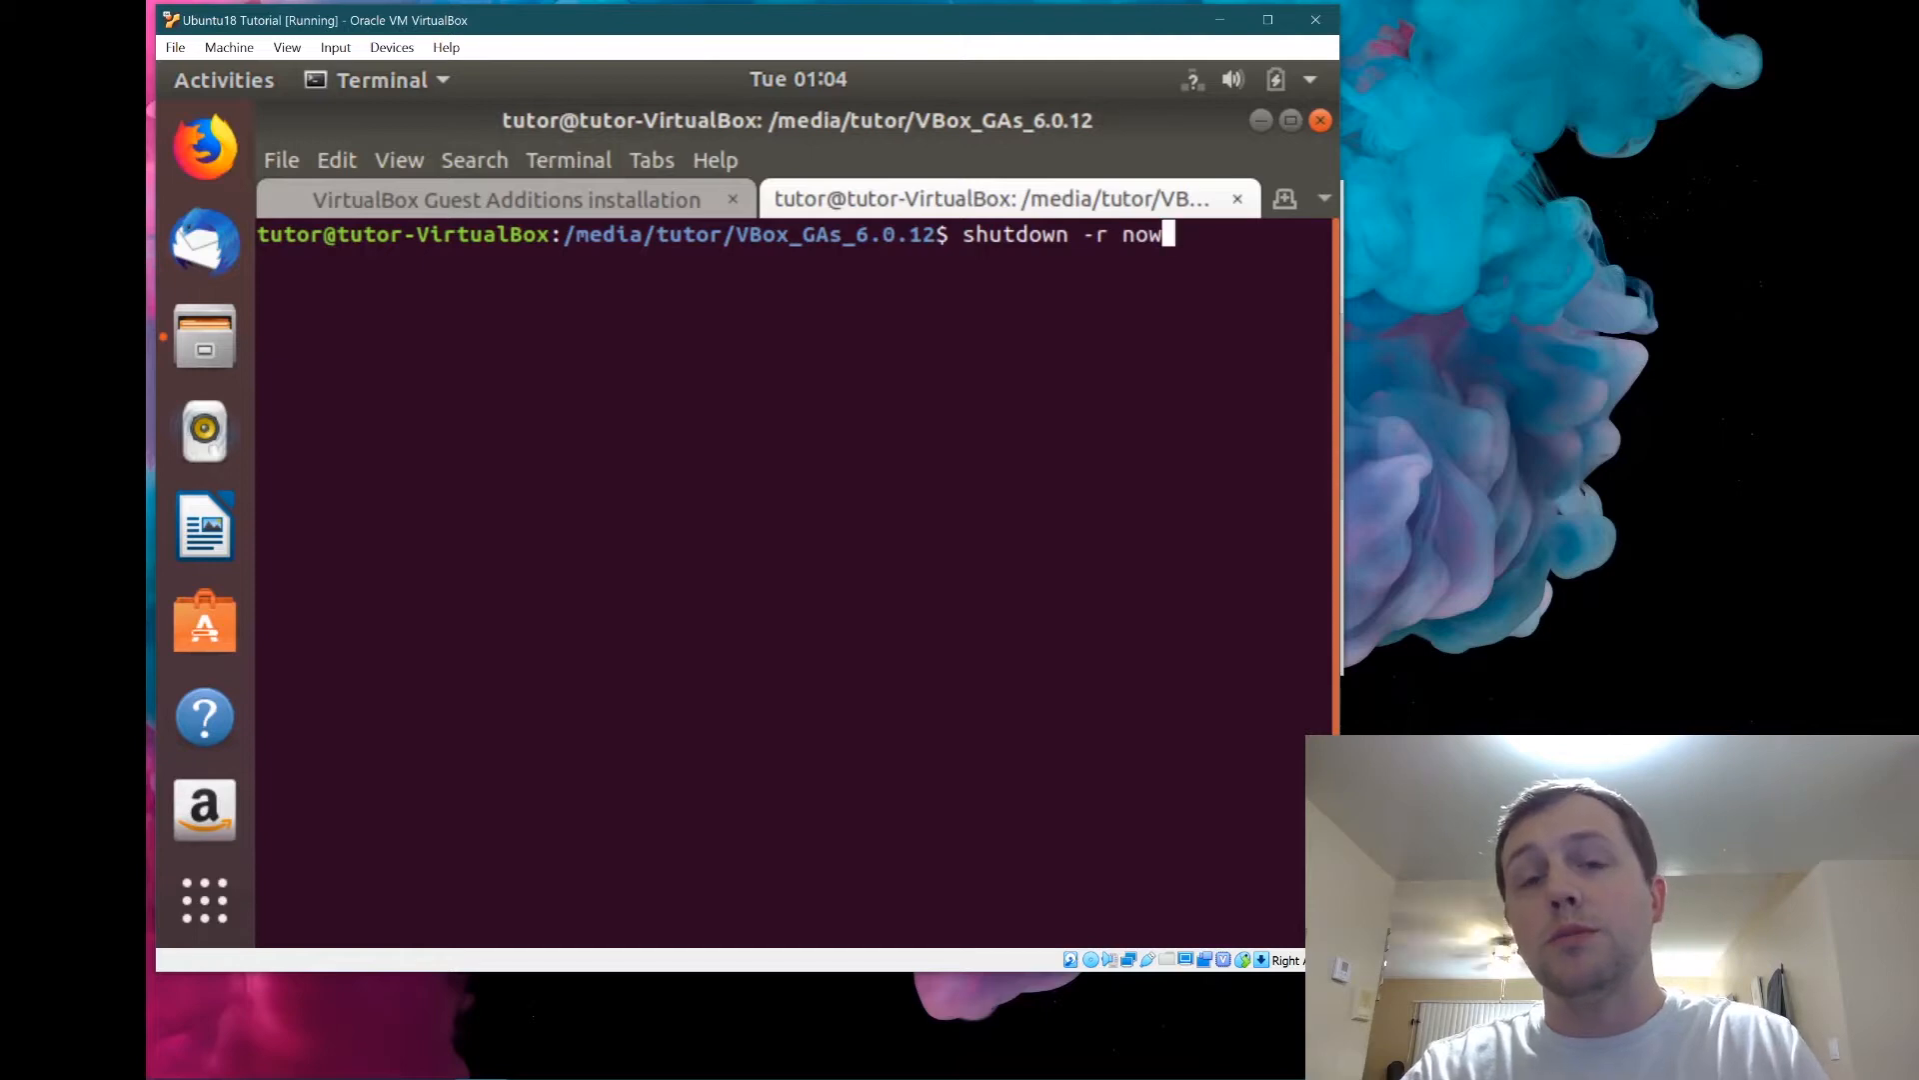
key(Return)
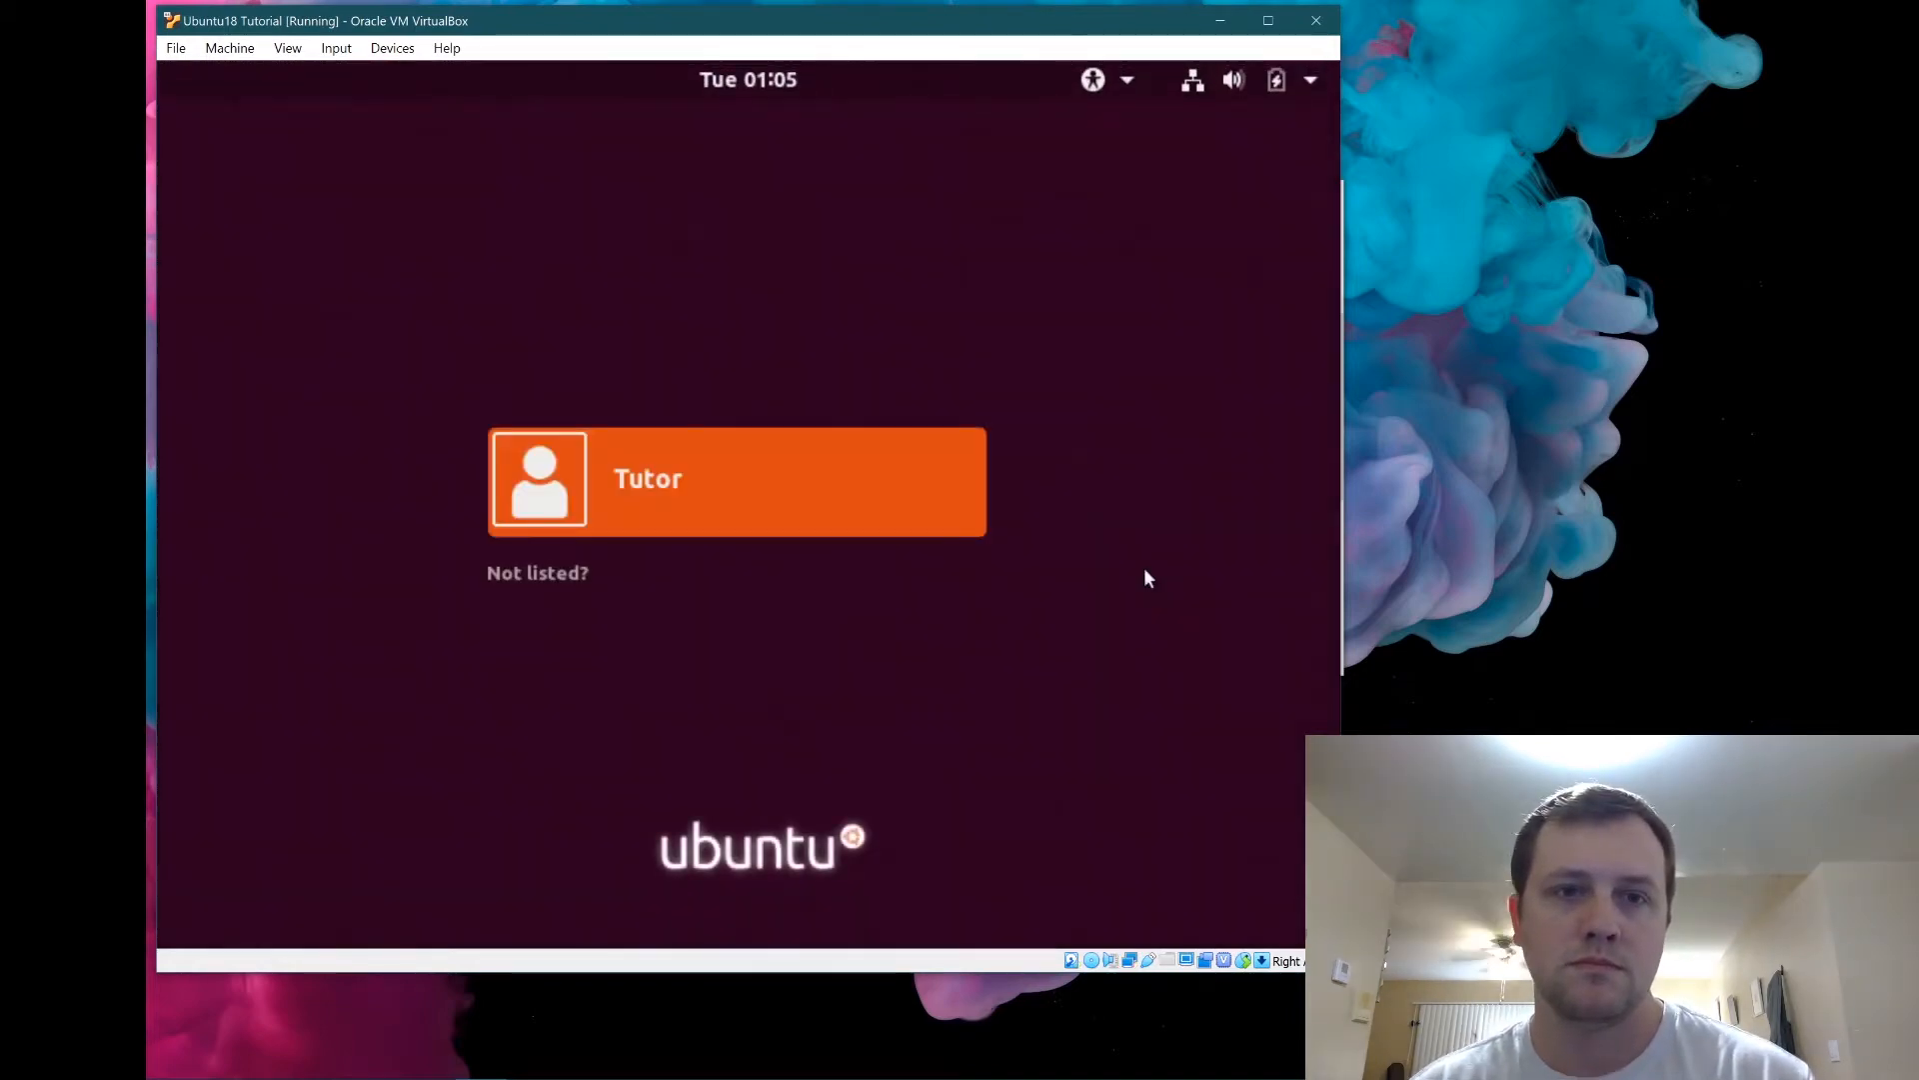
Sign in to Ubuntu with the user account's password.
click(812, 480)
text(t)
key(Return)
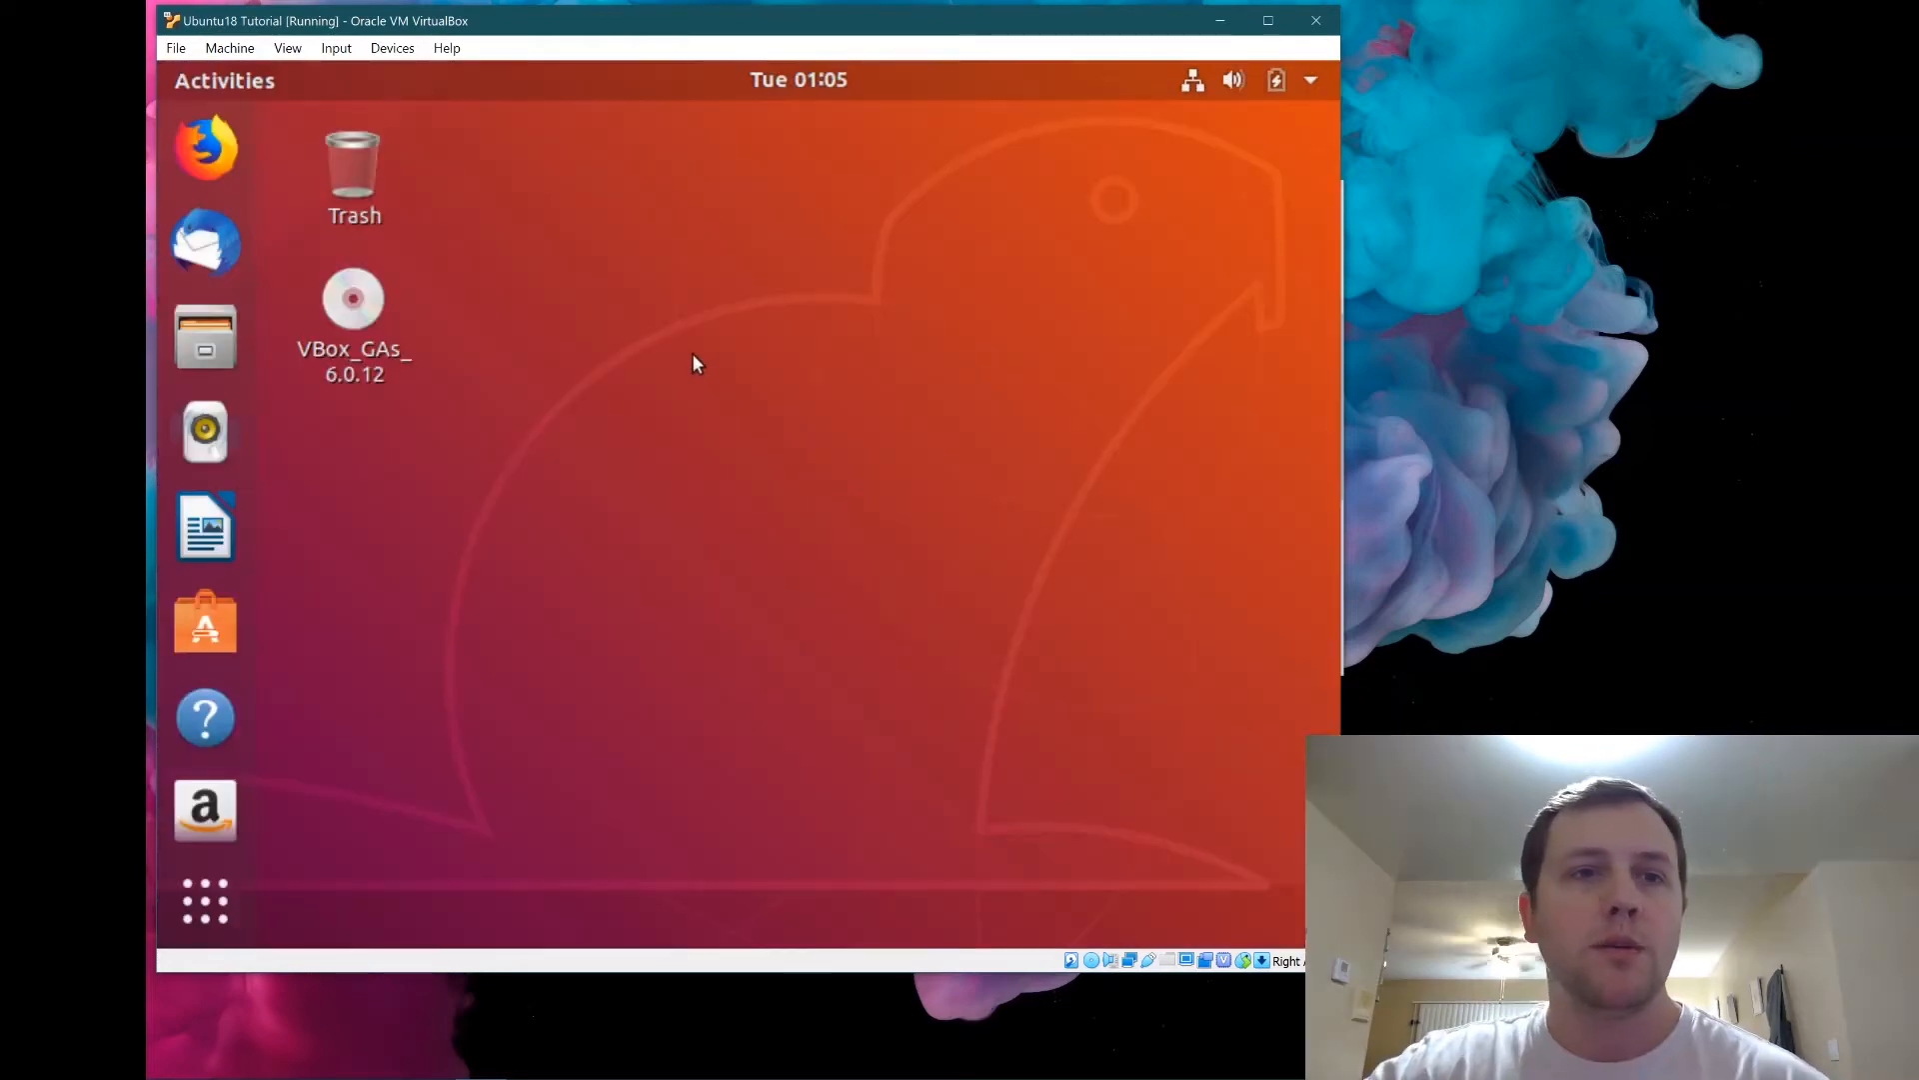
Eject the VBox_GAs Guest Additions disc from the Ubuntu desktop.
click(288, 48)
mouse_move(369, 52)
mouse_move(288, 48)
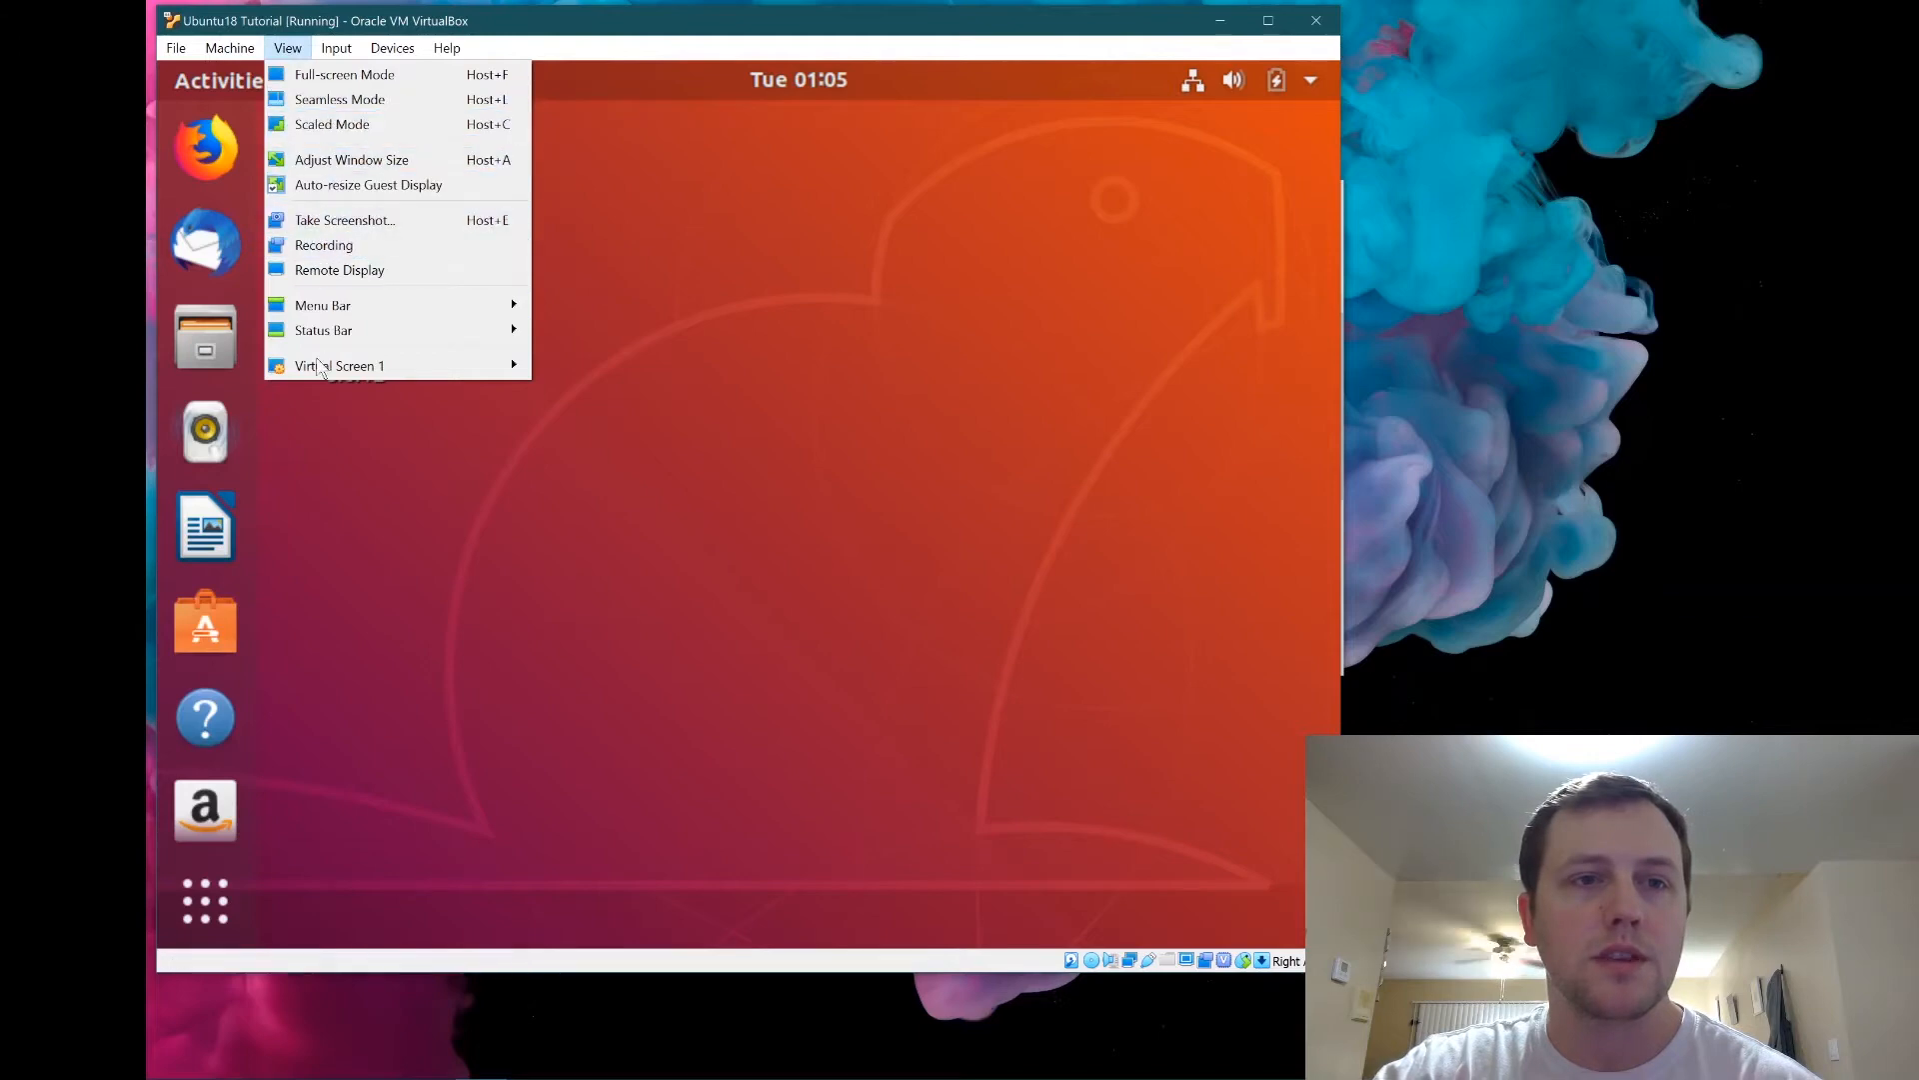
click(756, 317)
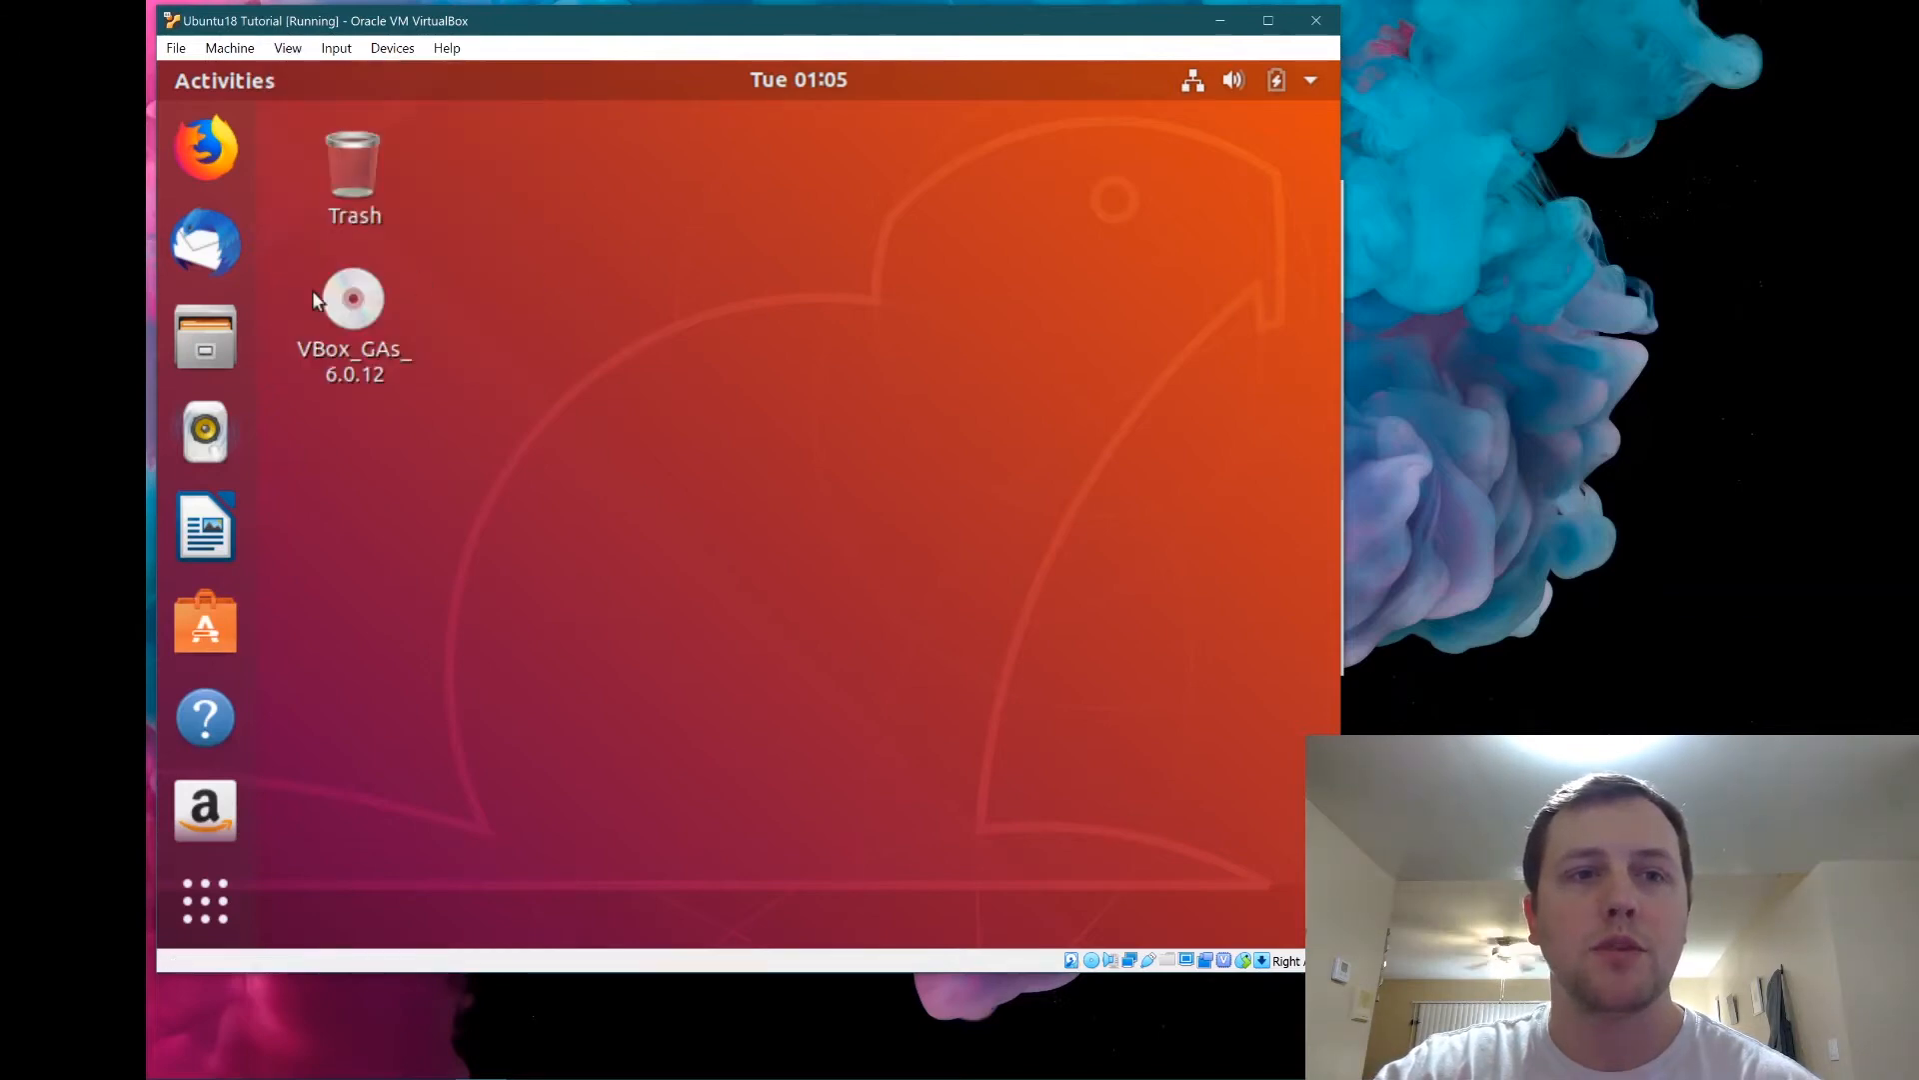
right_click(341, 298)
click(477, 462)
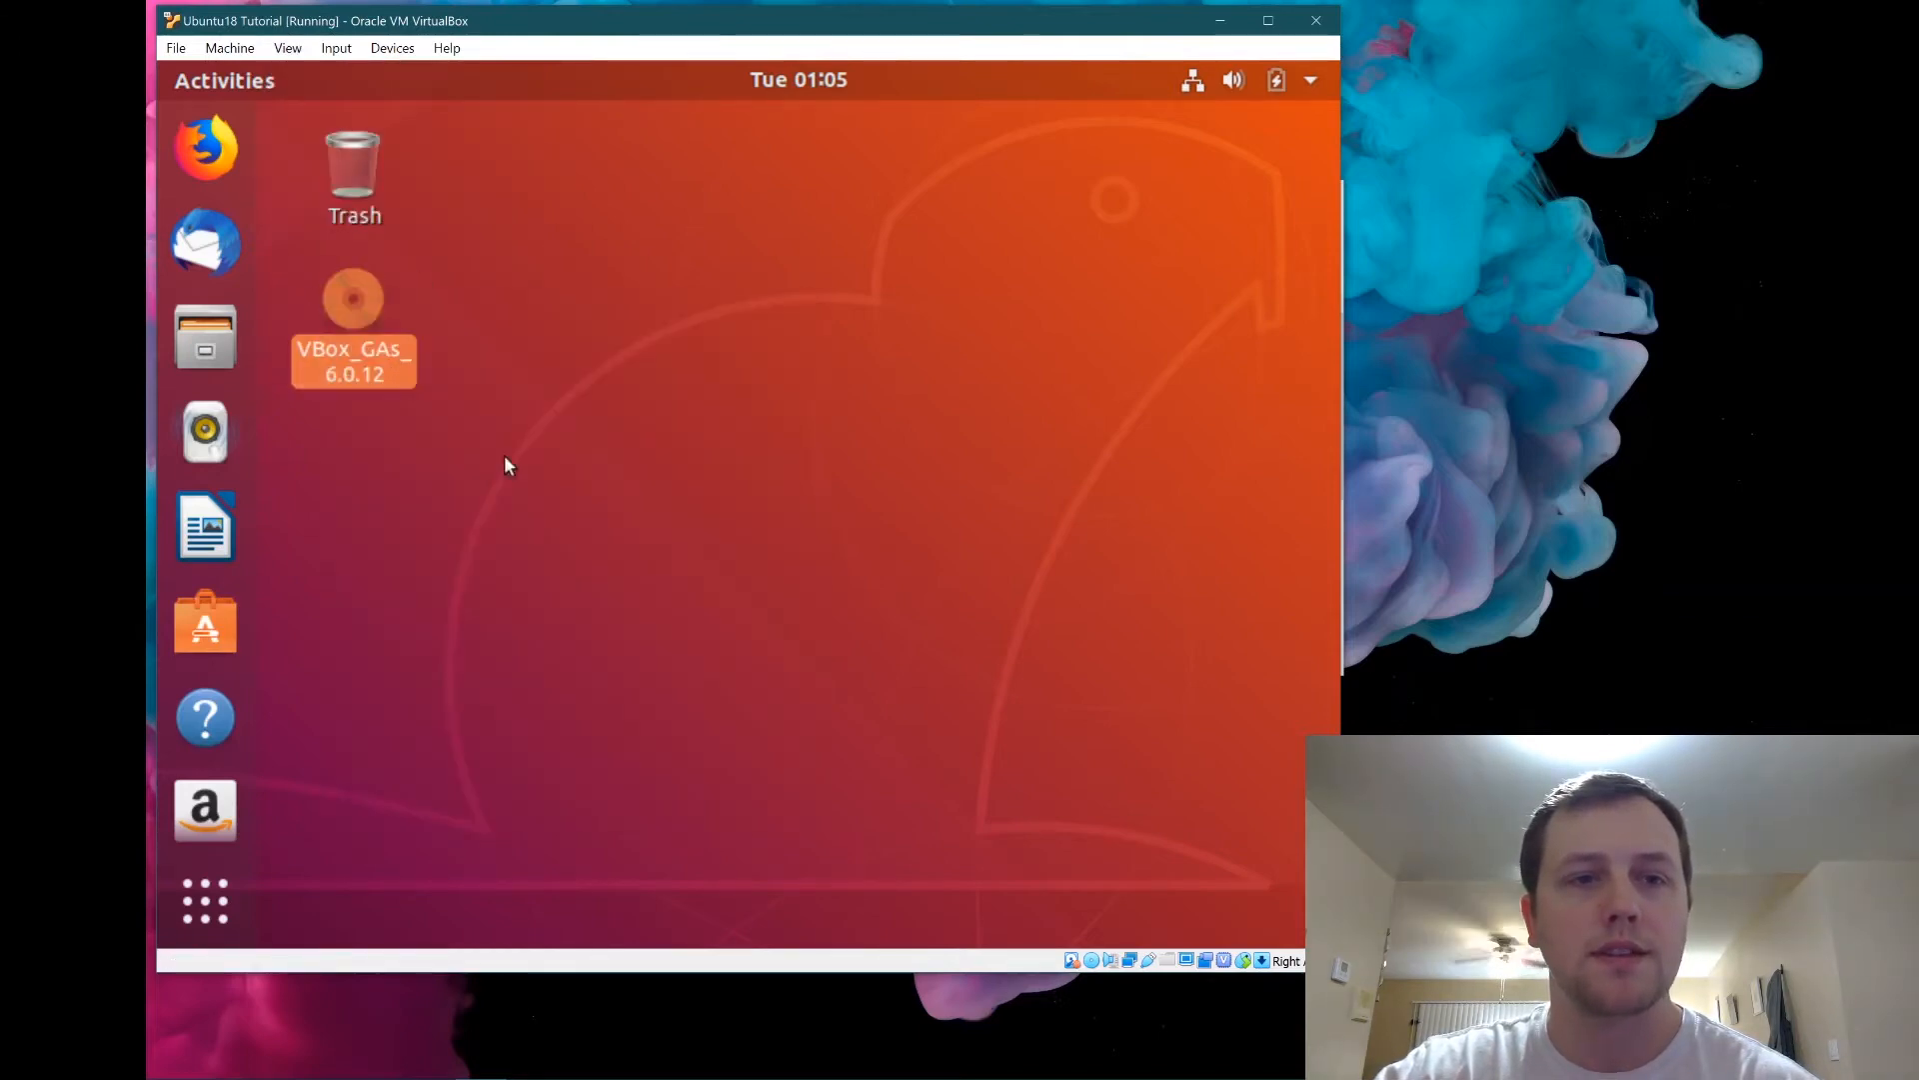
Scale the guest display to 175% through View > Virtual Screen 1.
drag(734, 20, 953, 38)
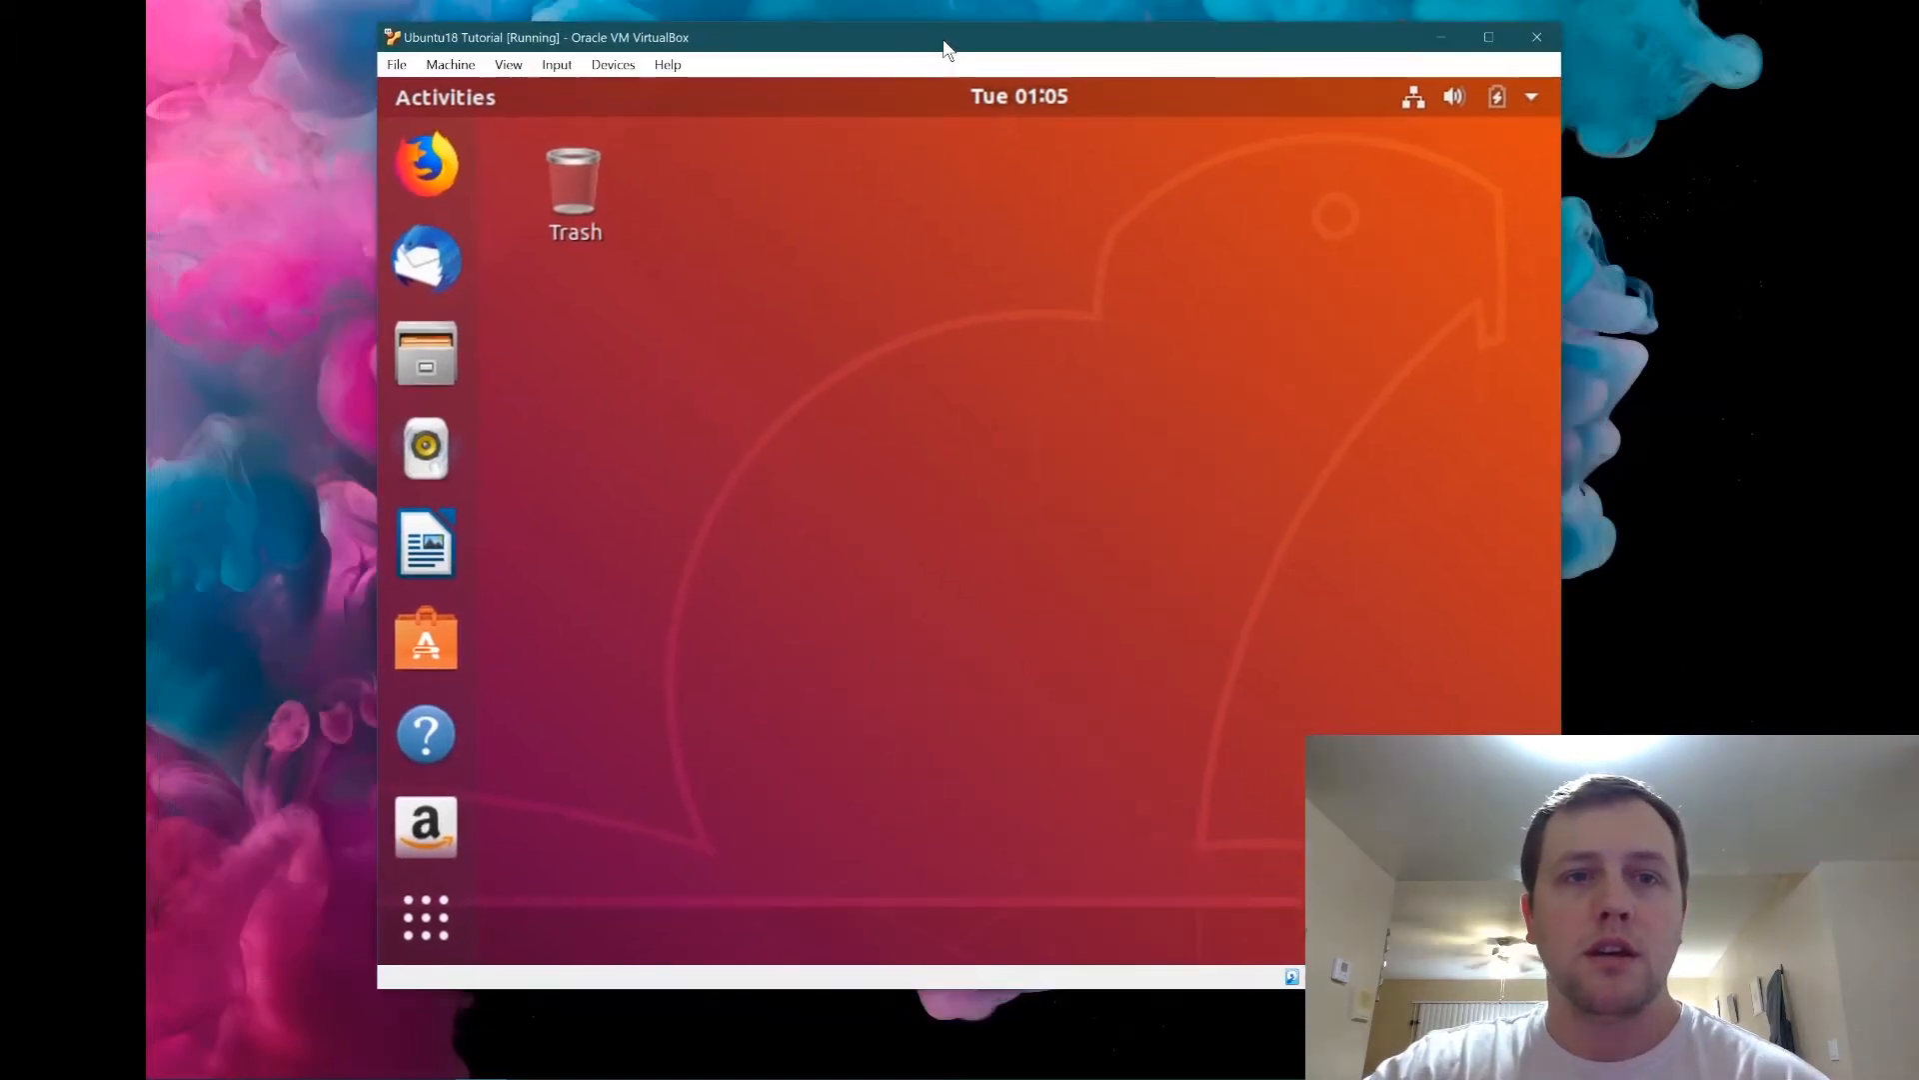
click(509, 64)
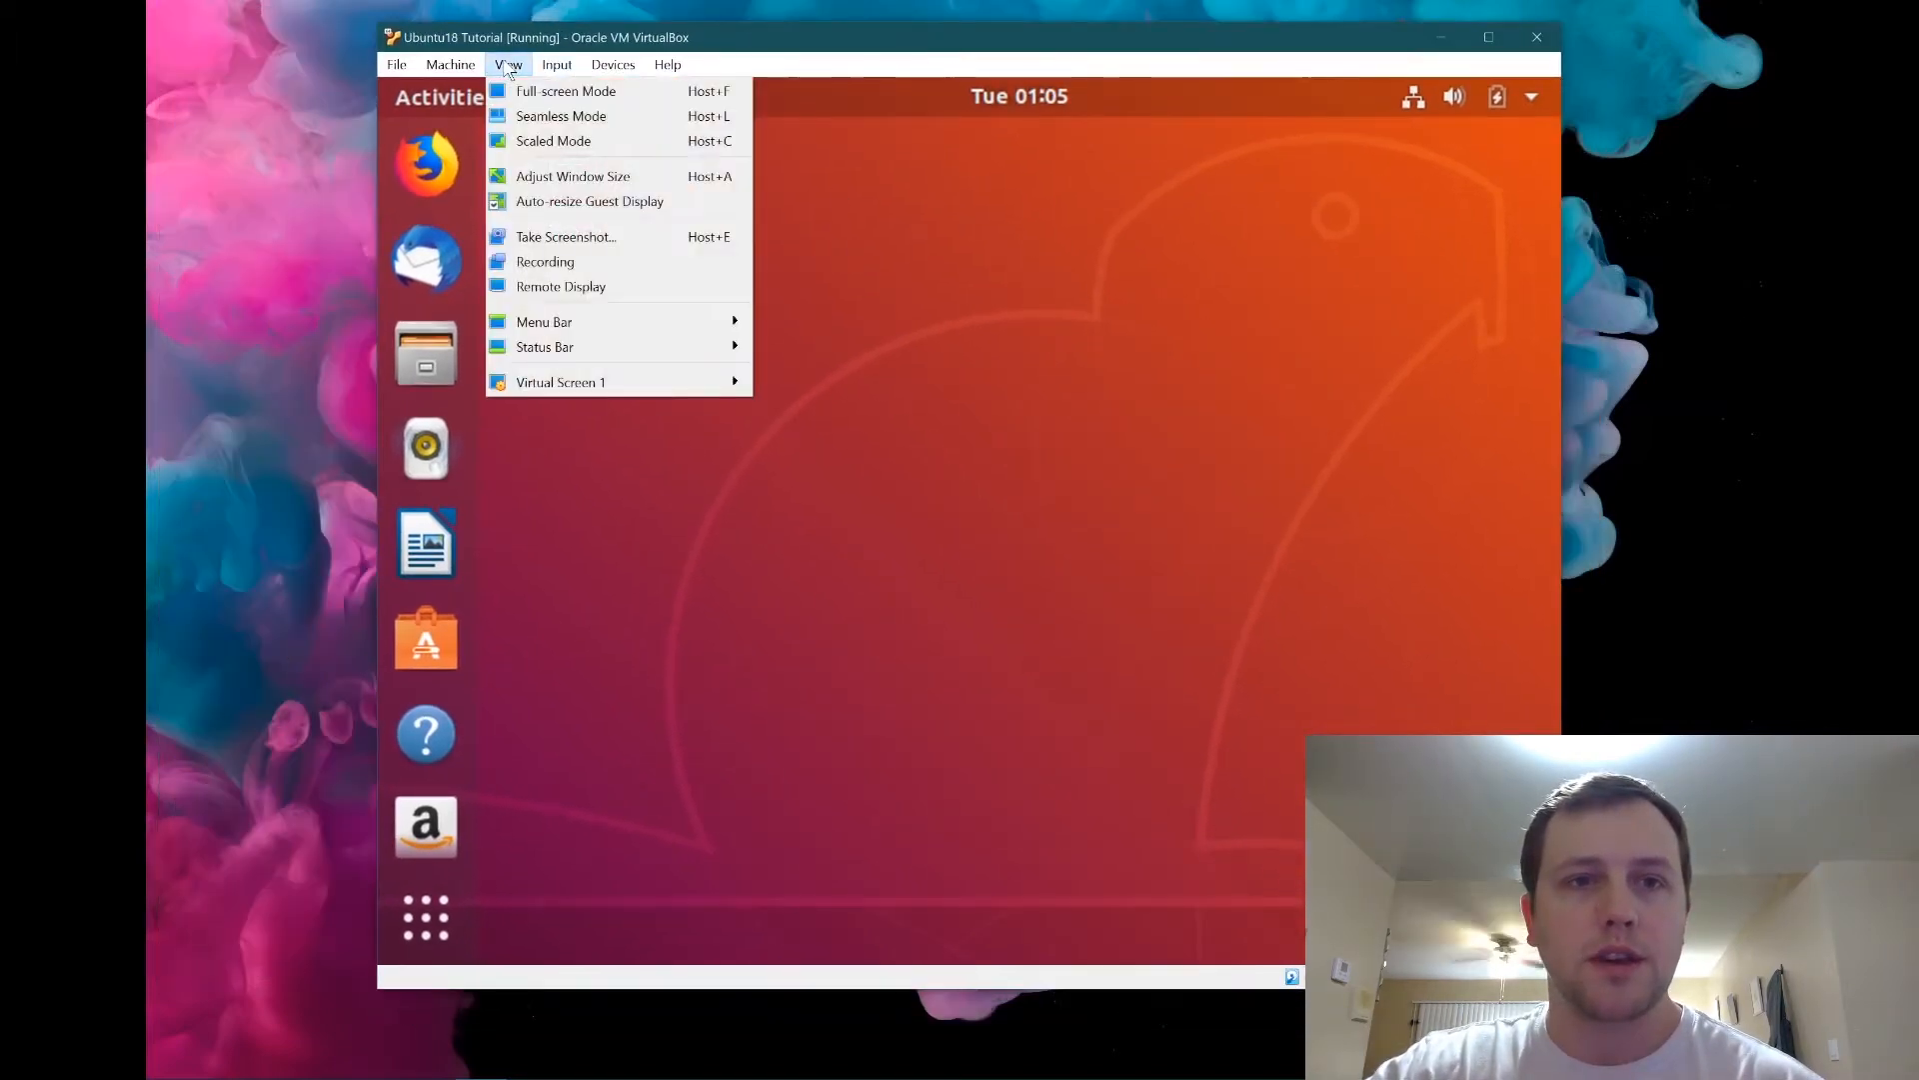
mouse_move(672, 396)
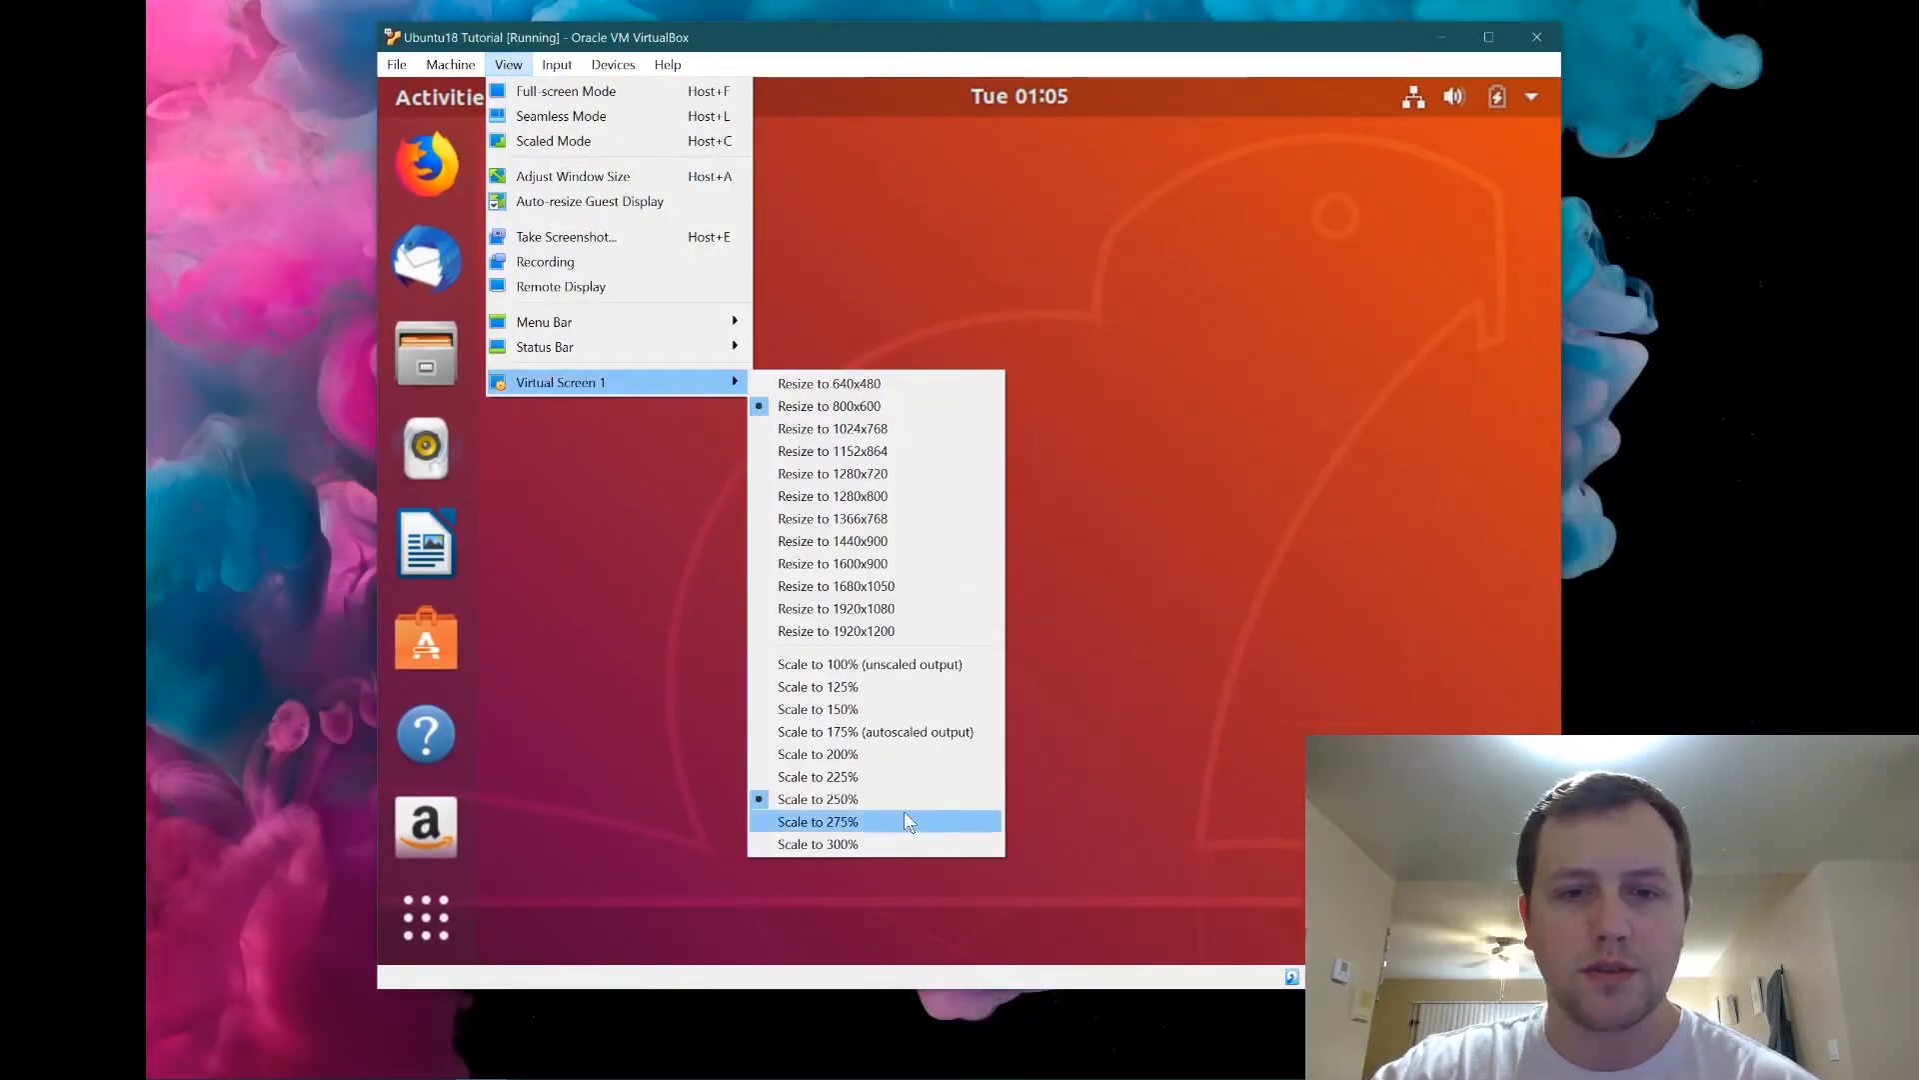
click(893, 732)
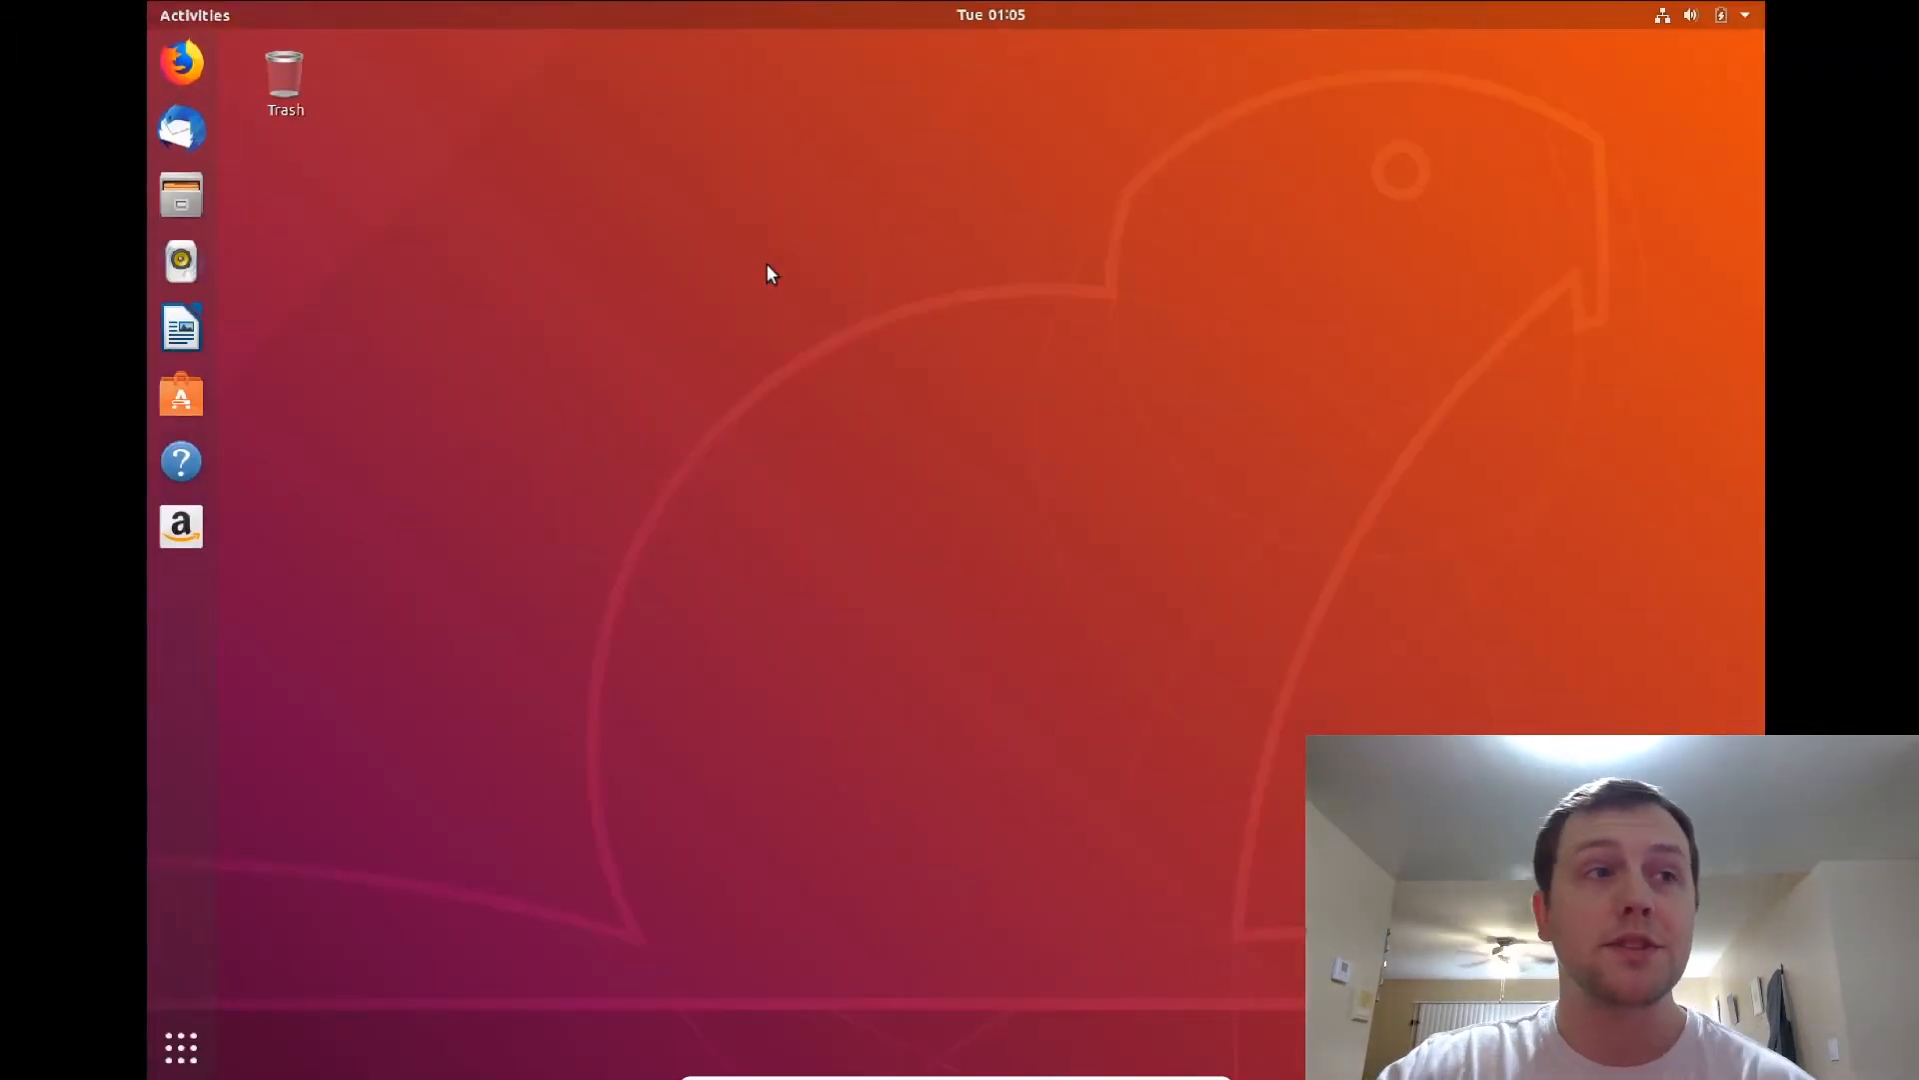
Leave full-screen and enlarge the VM window so the guest screen resizes to fill it.
click(181, 1047)
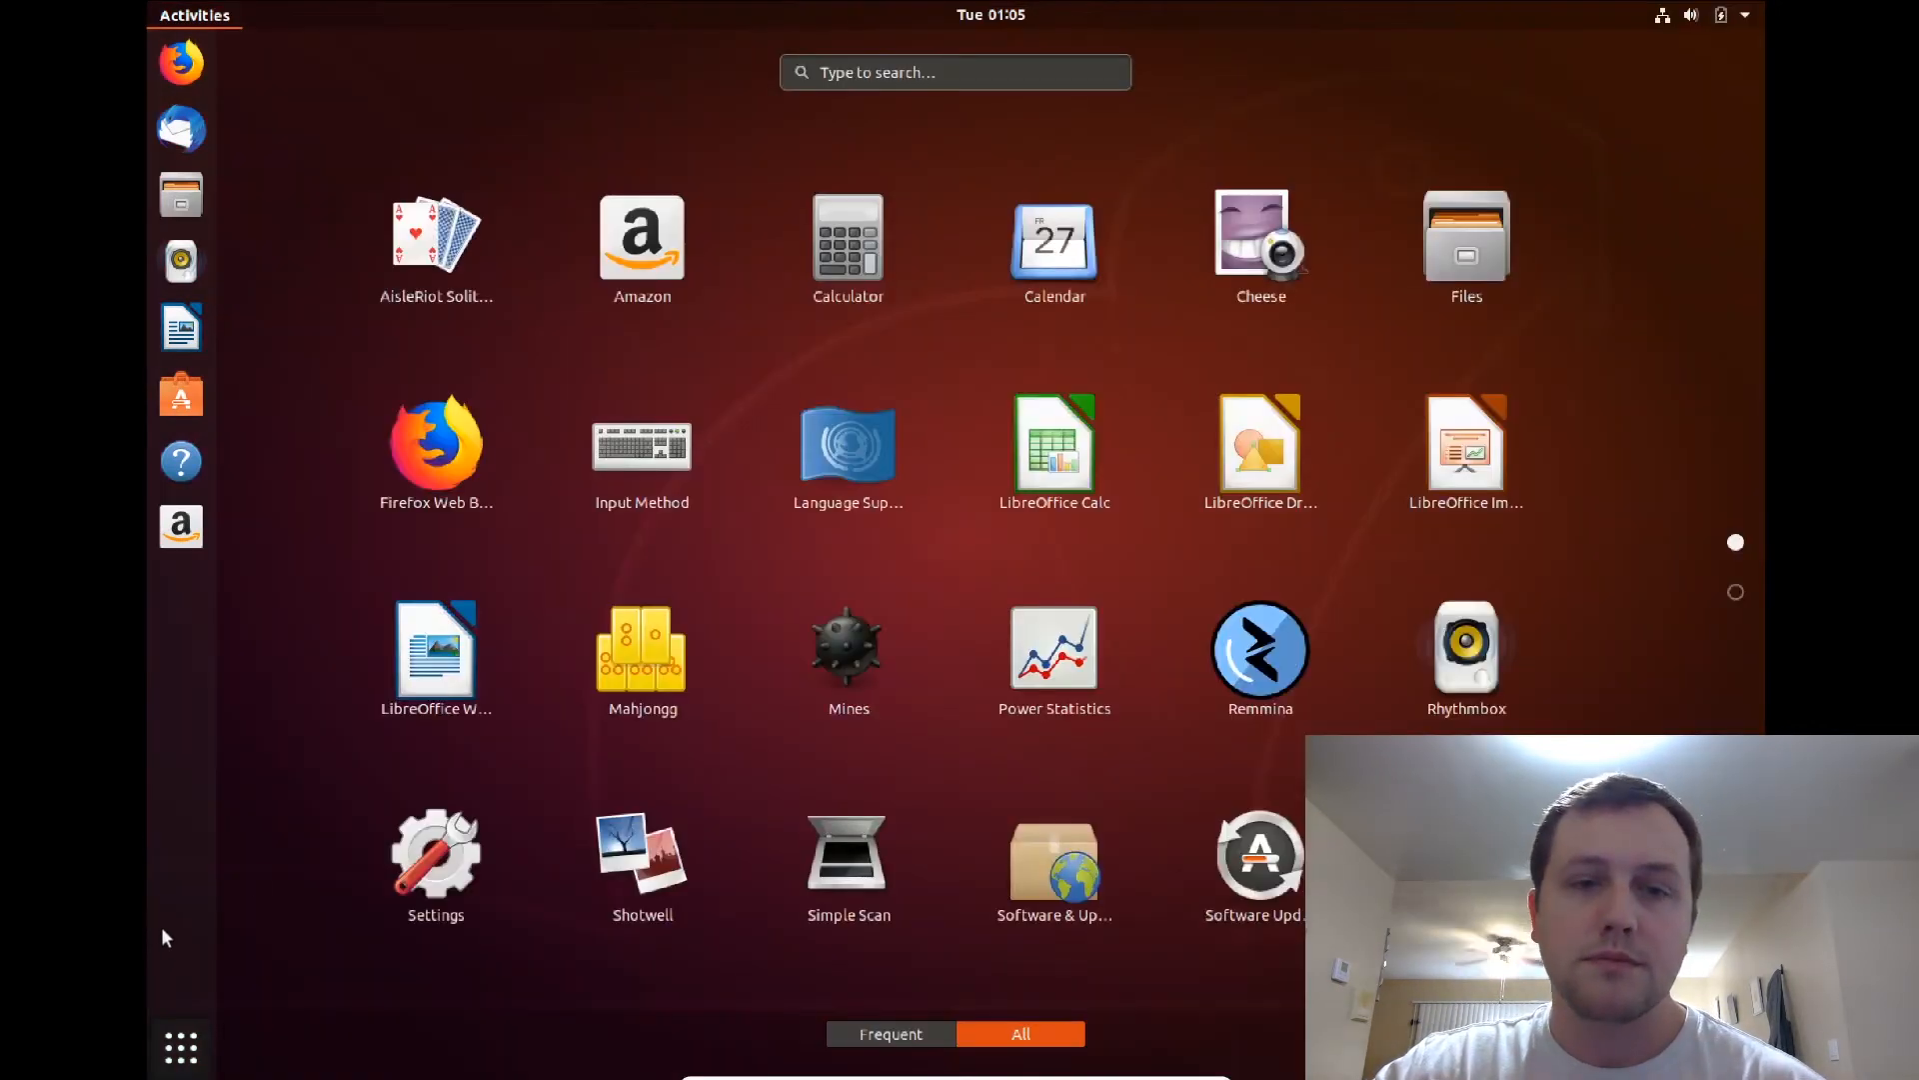
click(181, 1047)
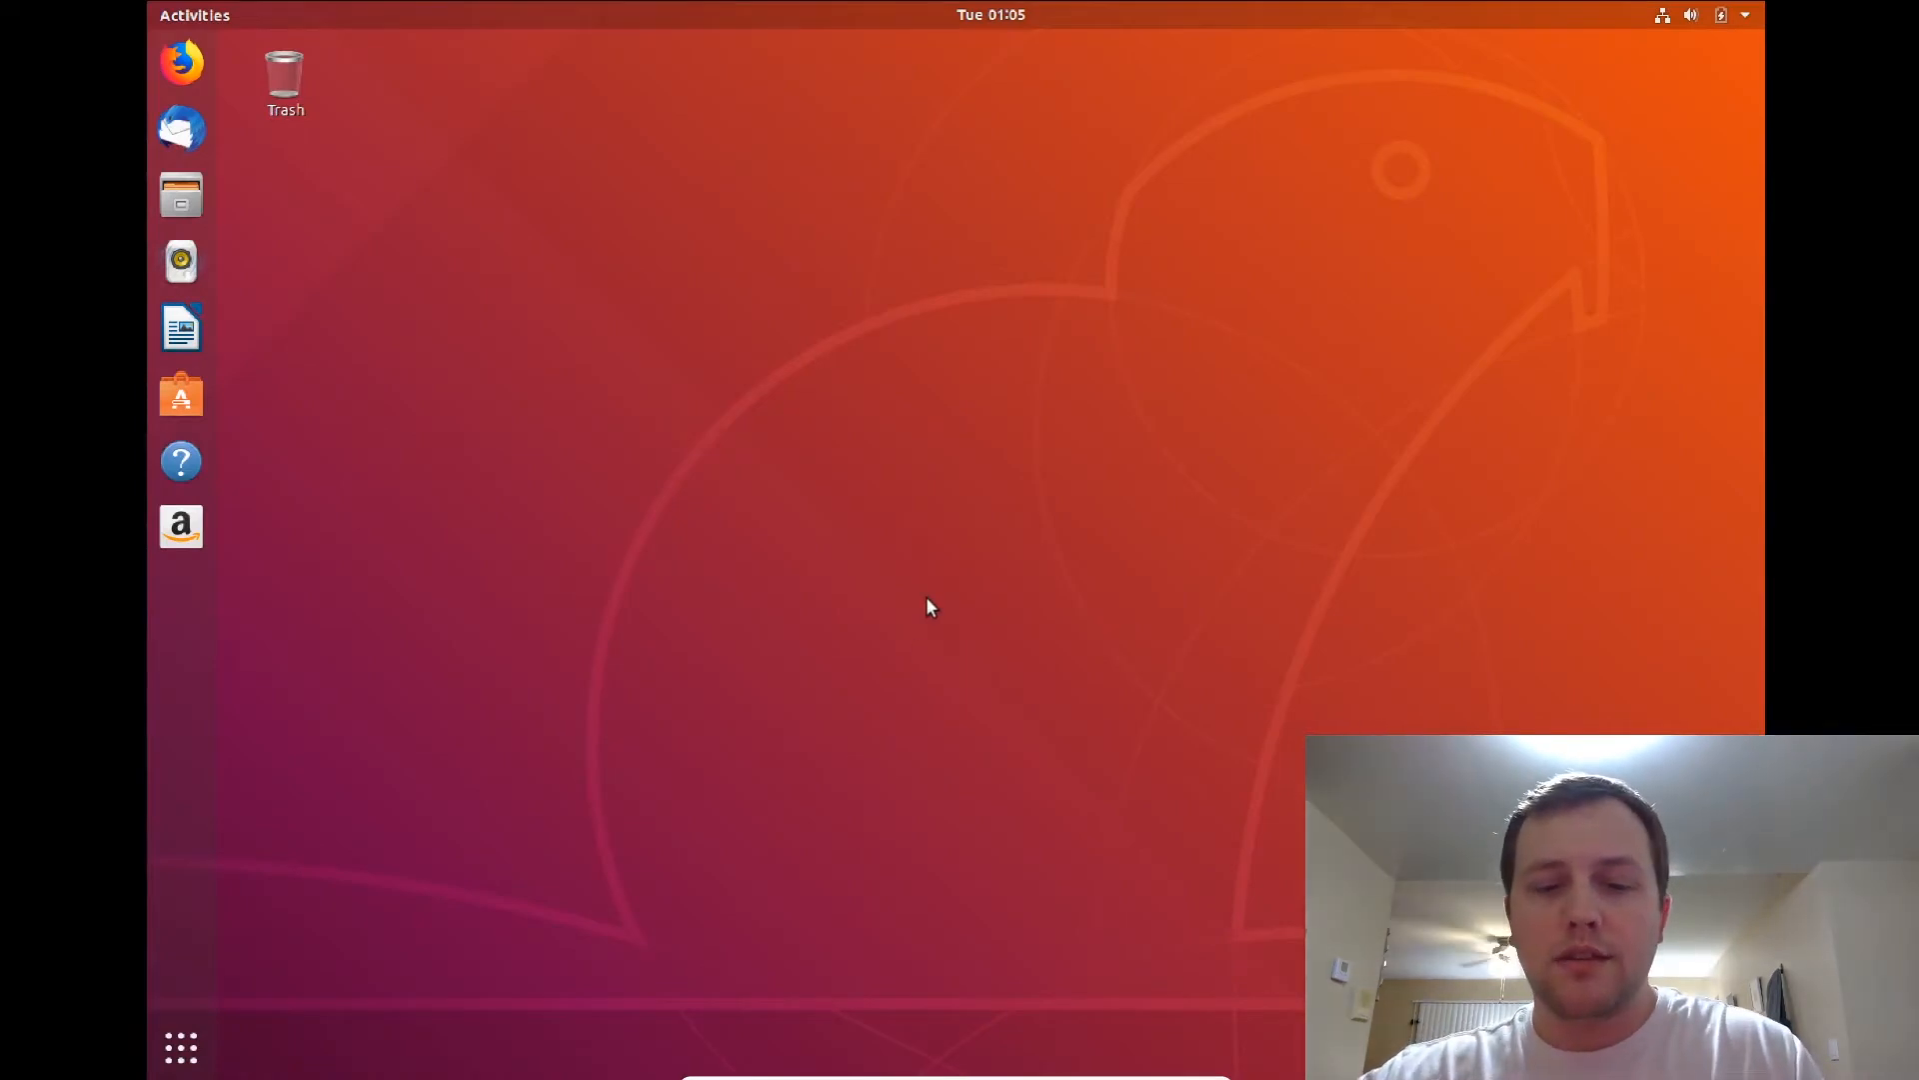
key(Alt_R+f)
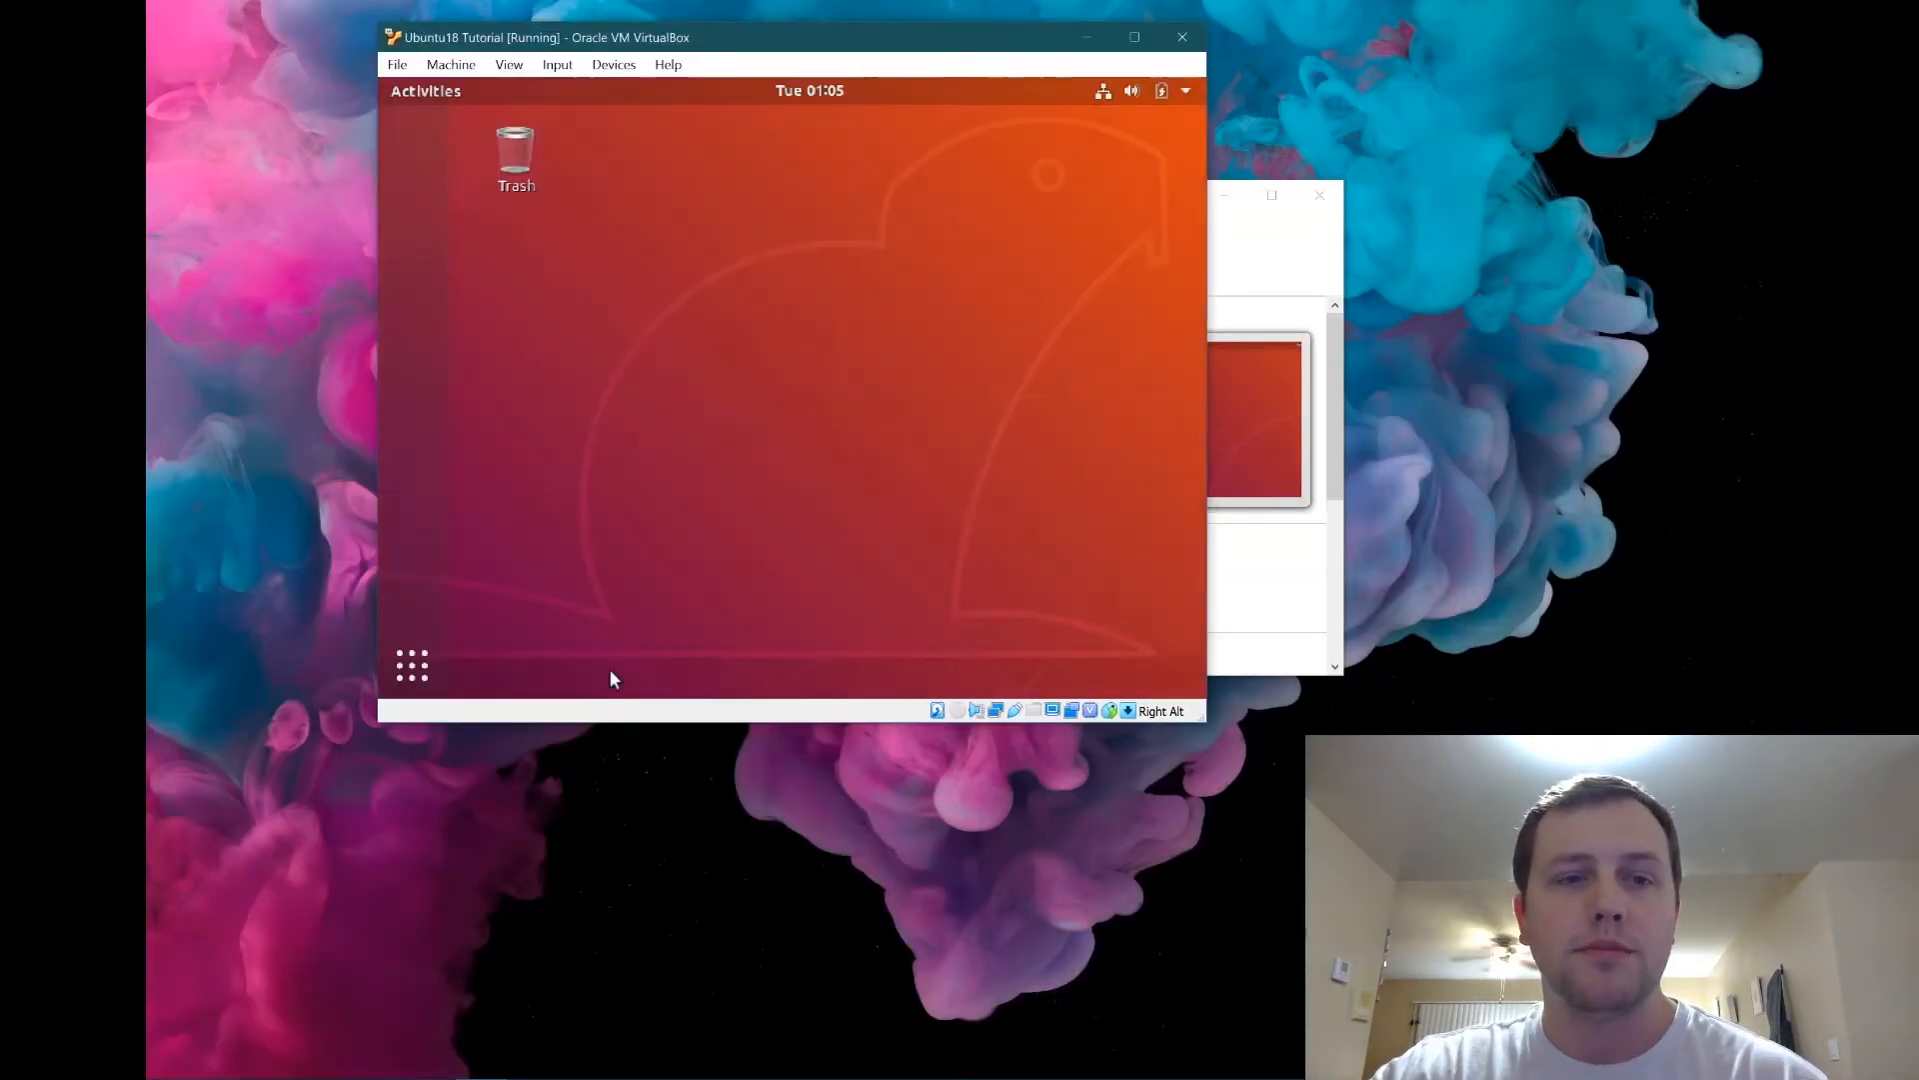
drag(1207, 725, 1290, 722)
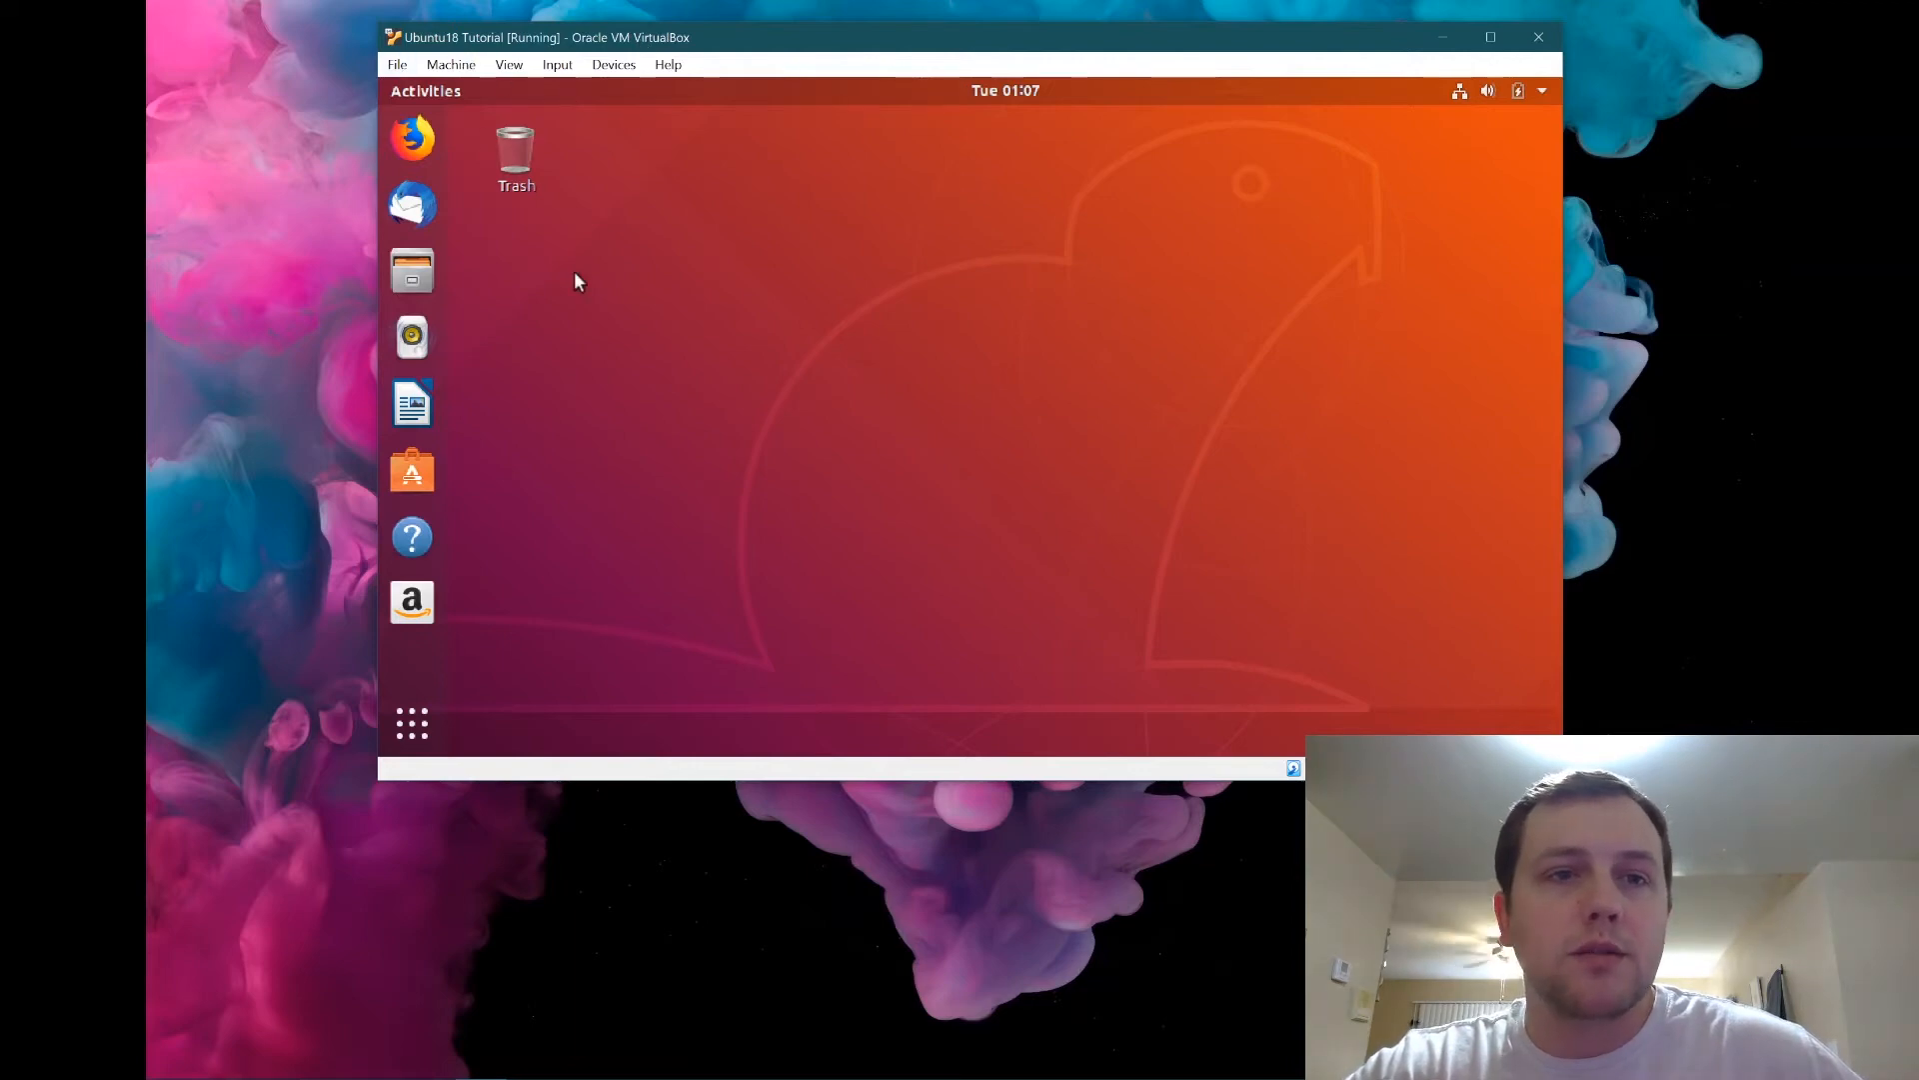
Power off the Ubuntu guest from its system menu.
click(1542, 91)
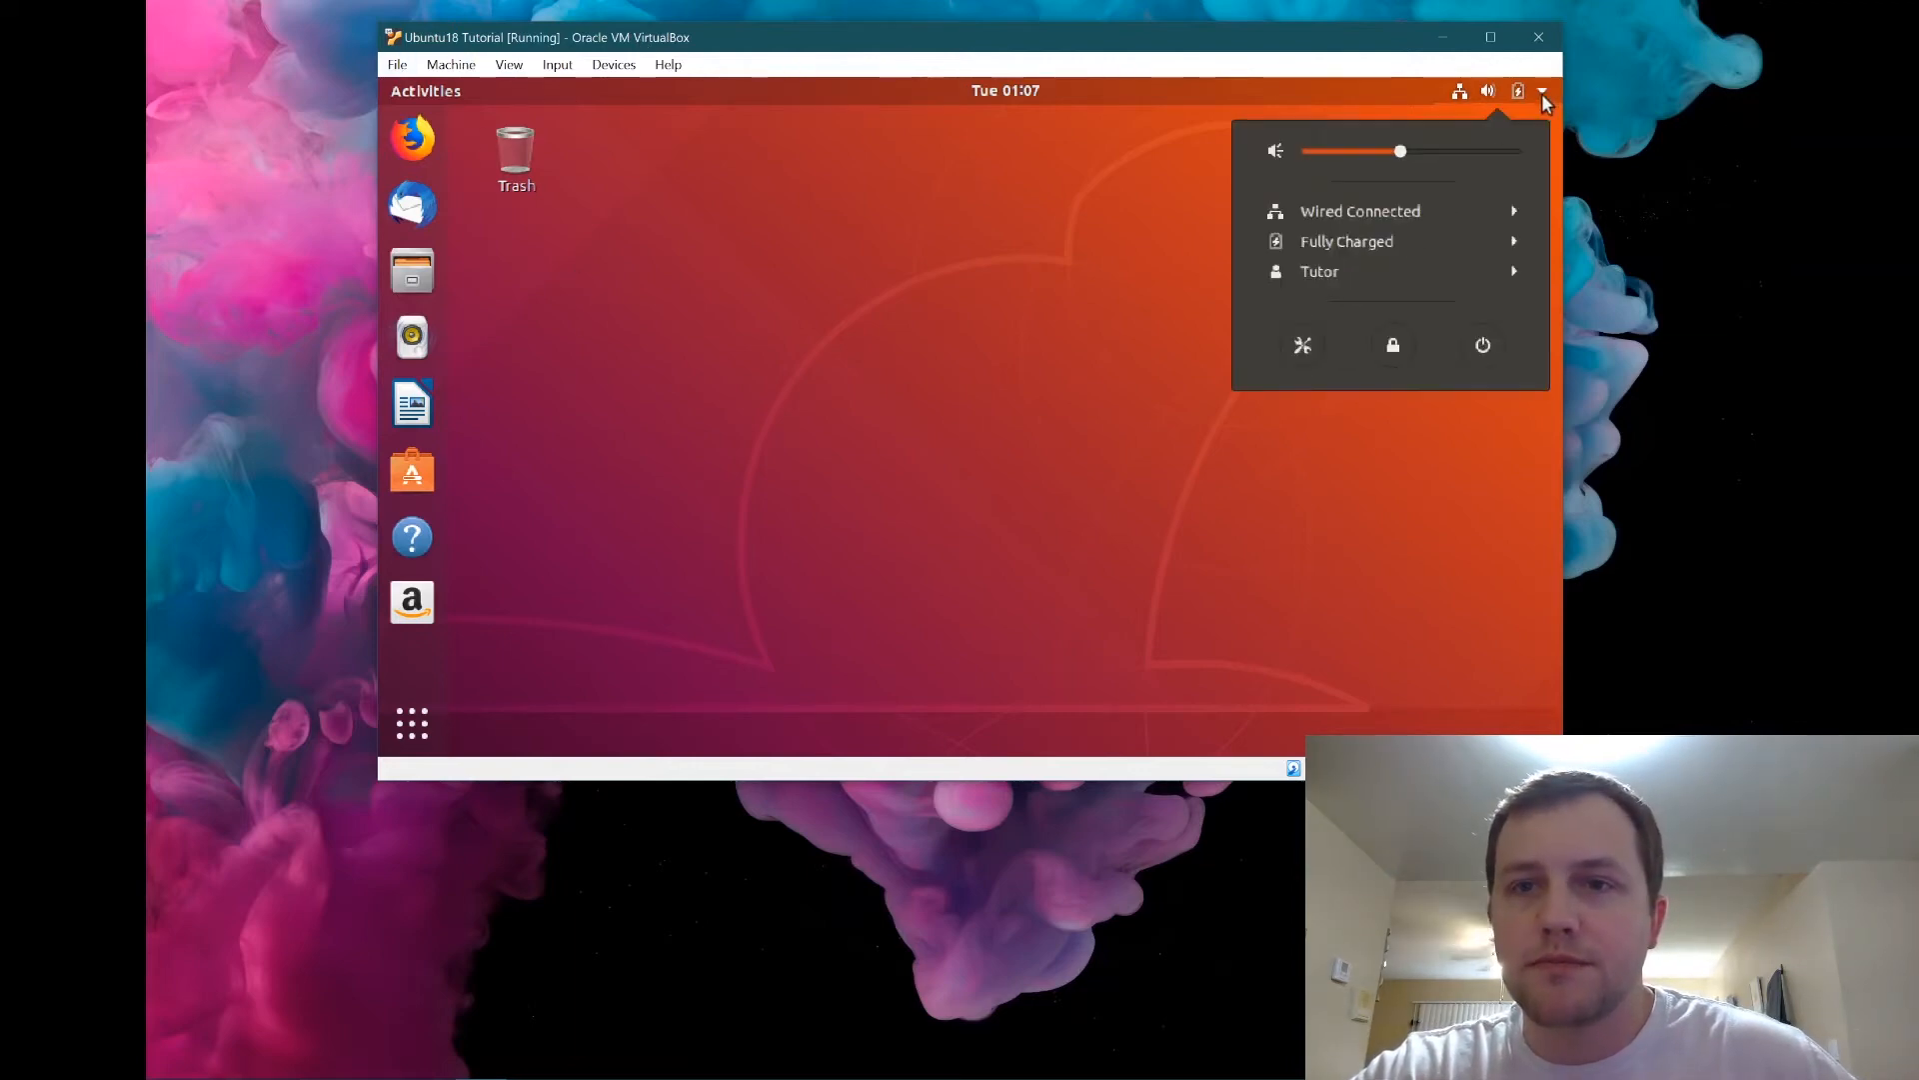
click(1485, 346)
click(1120, 486)
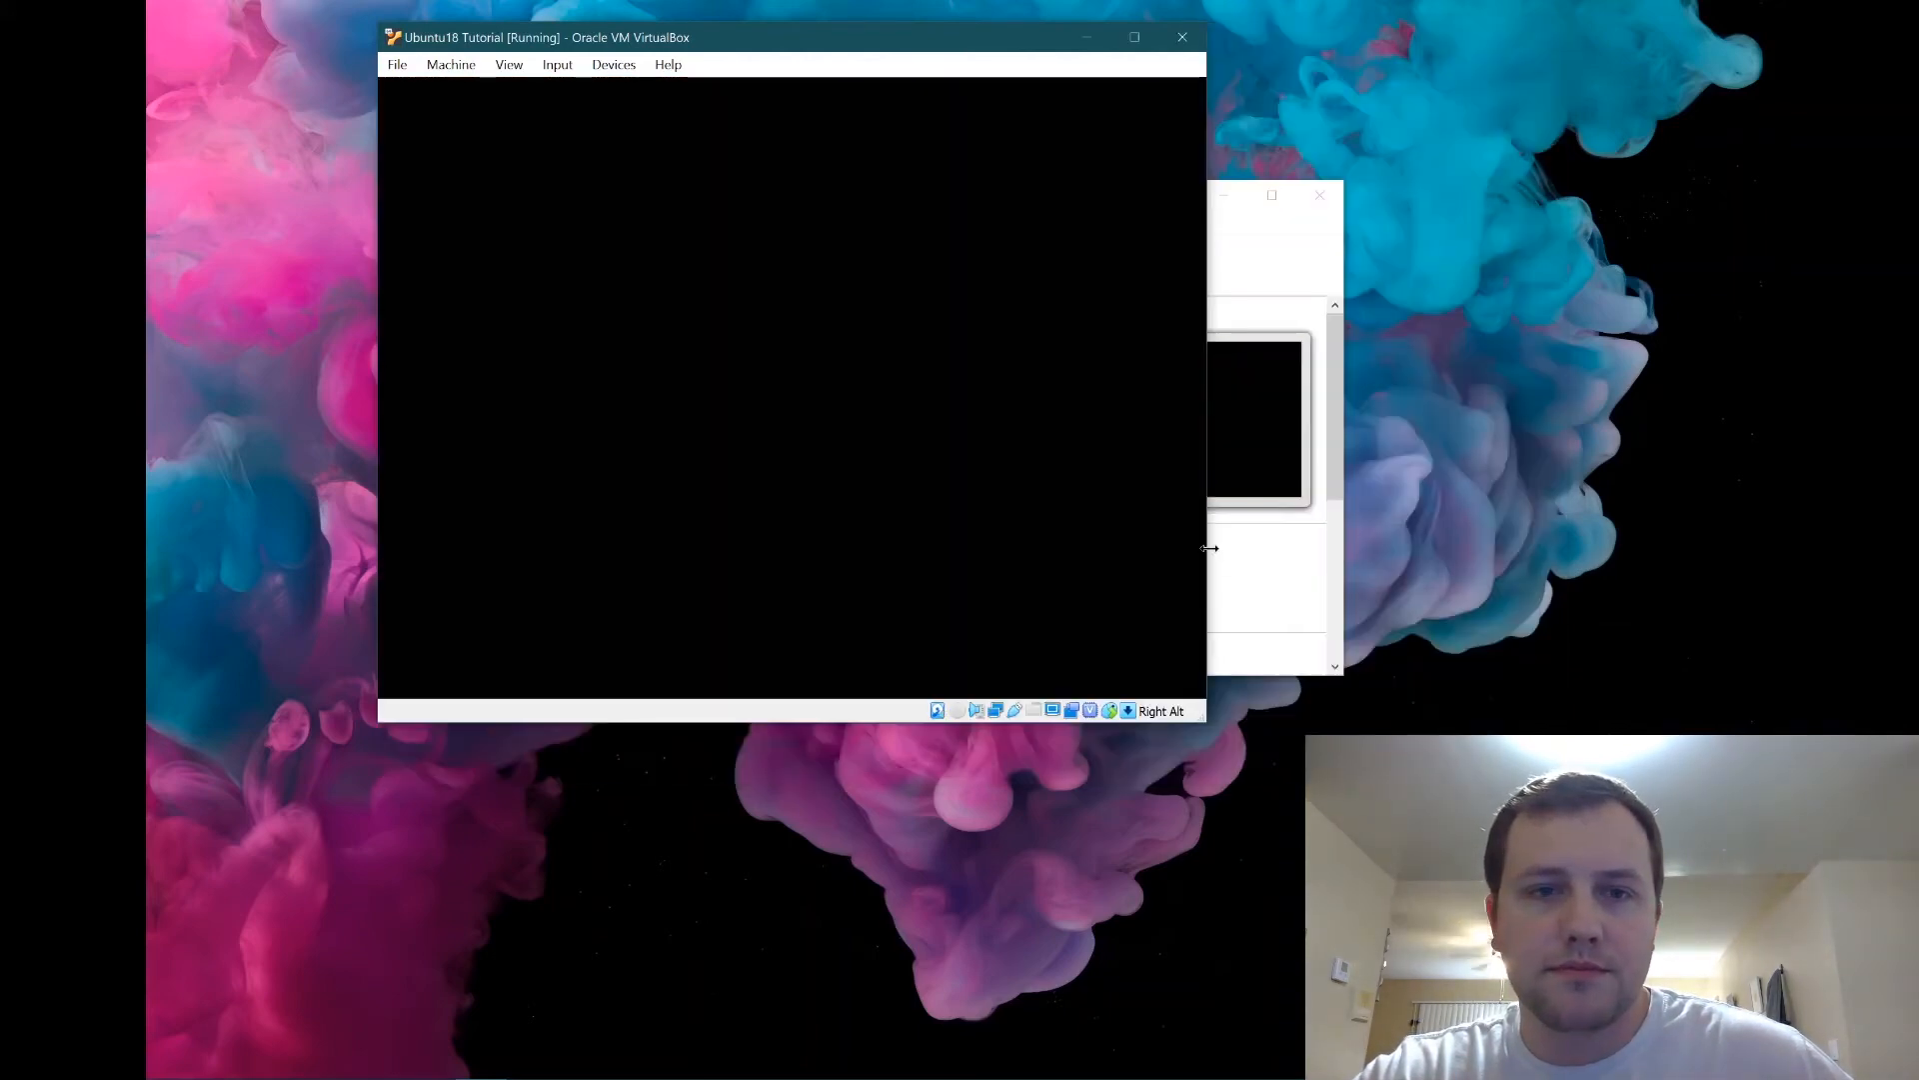
Set Shared Clipboard and Drag'n'Drop to Bidirectional, then start Ubuntu18 Tutorial again.
drag(879, 201, 818, 147)
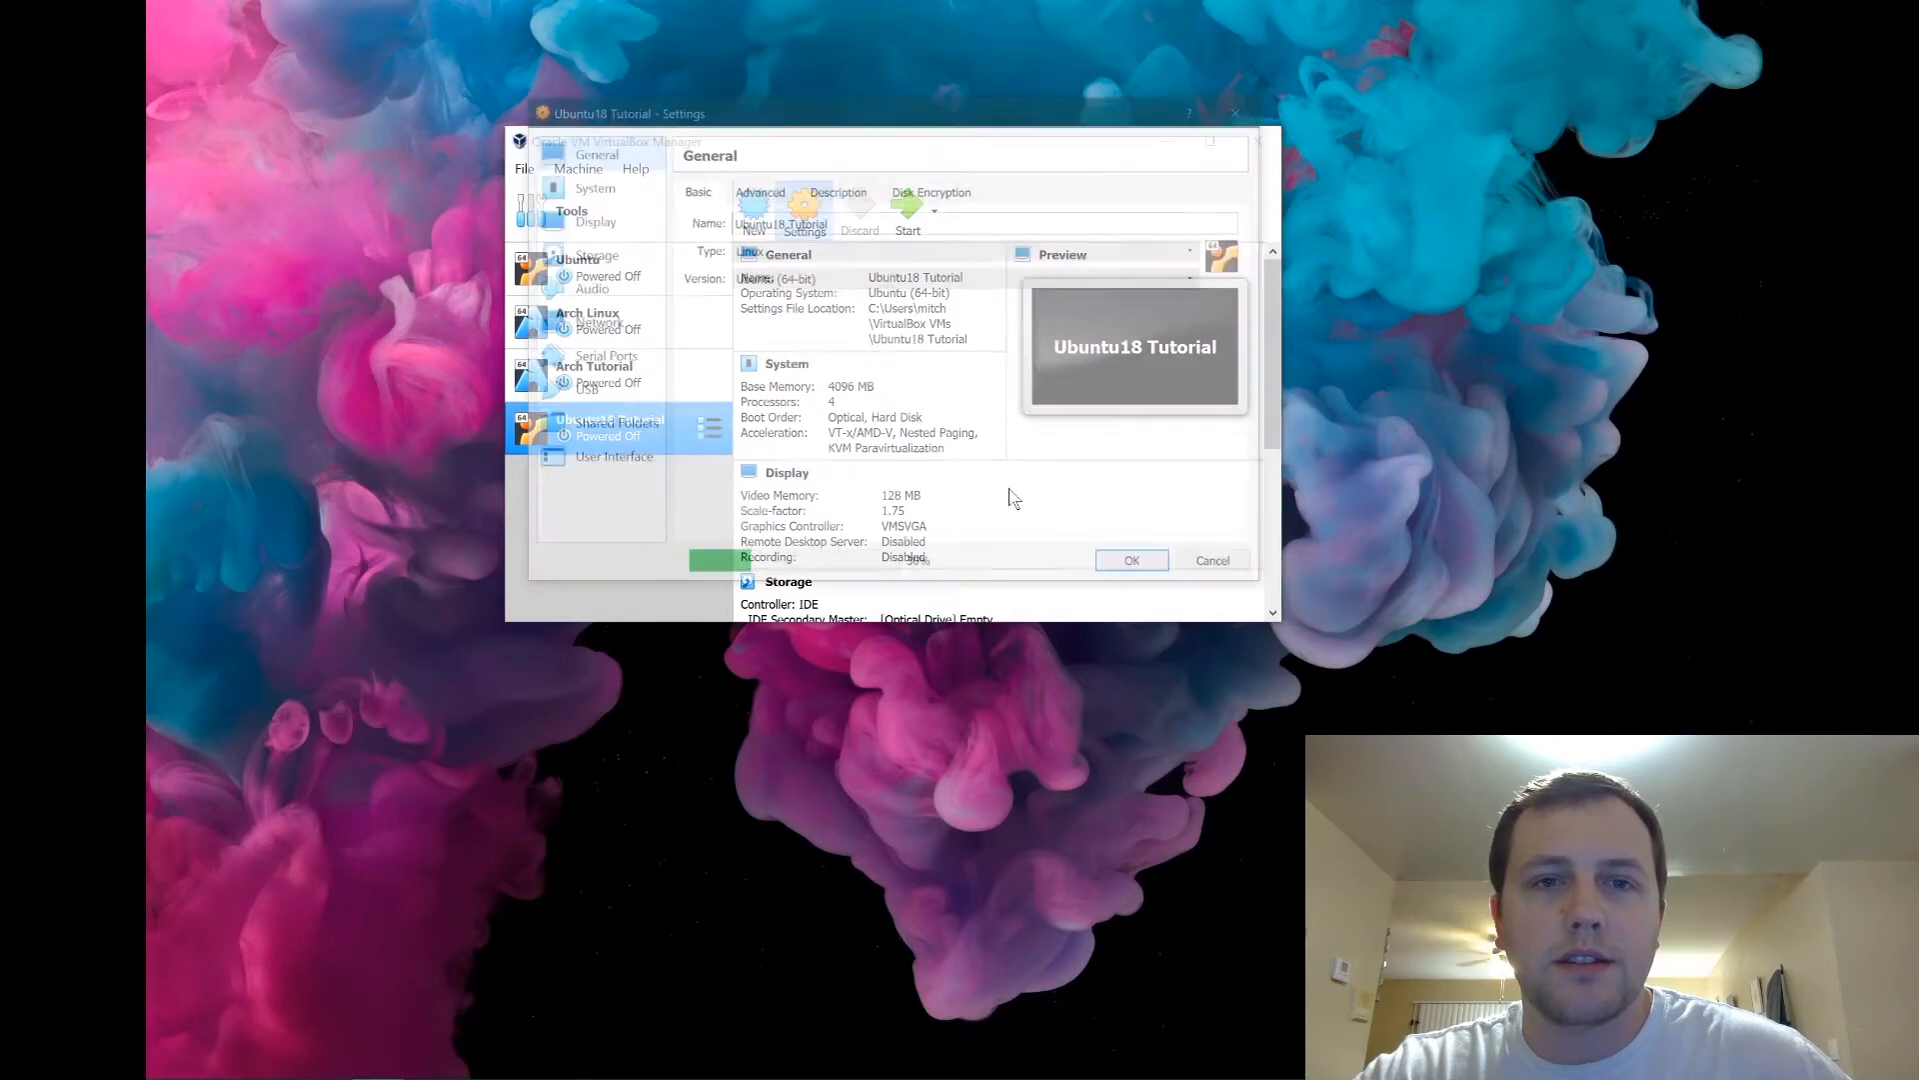
click(757, 189)
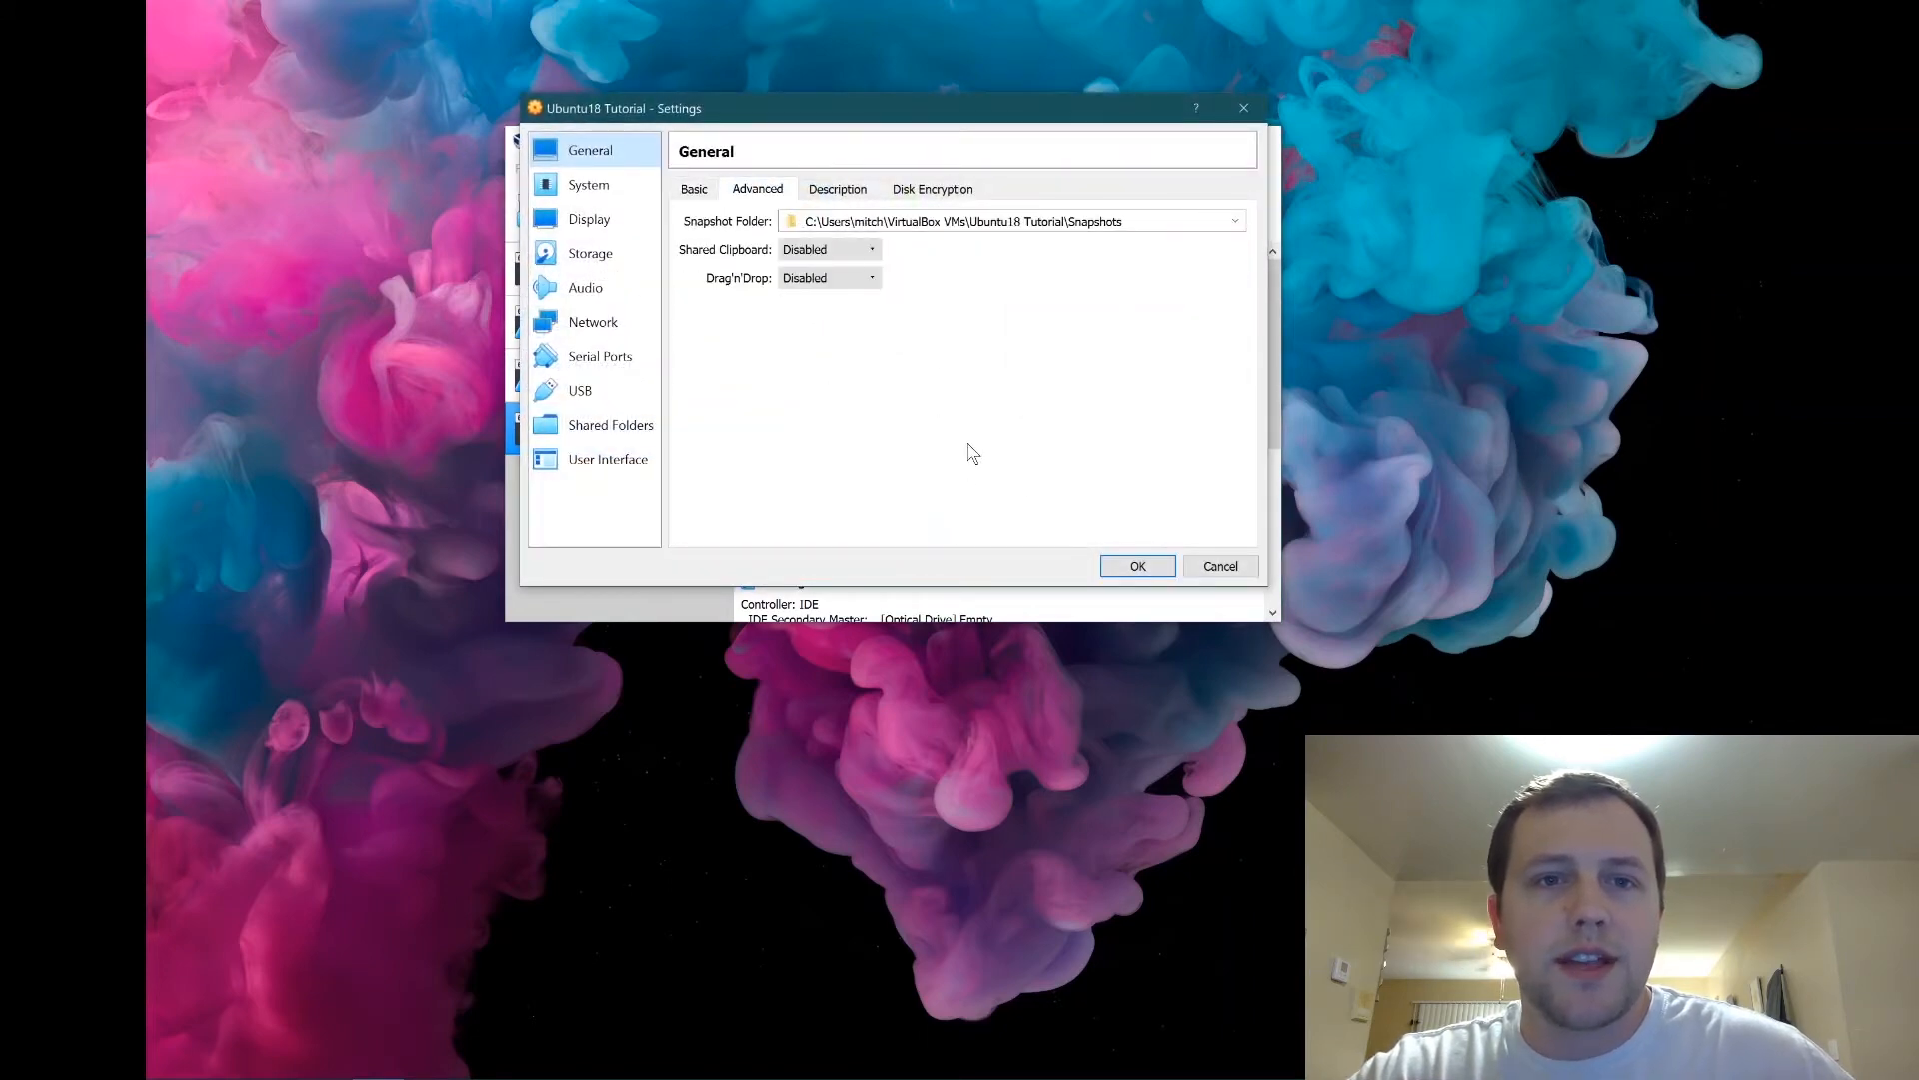
click(828, 250)
click(840, 314)
click(867, 280)
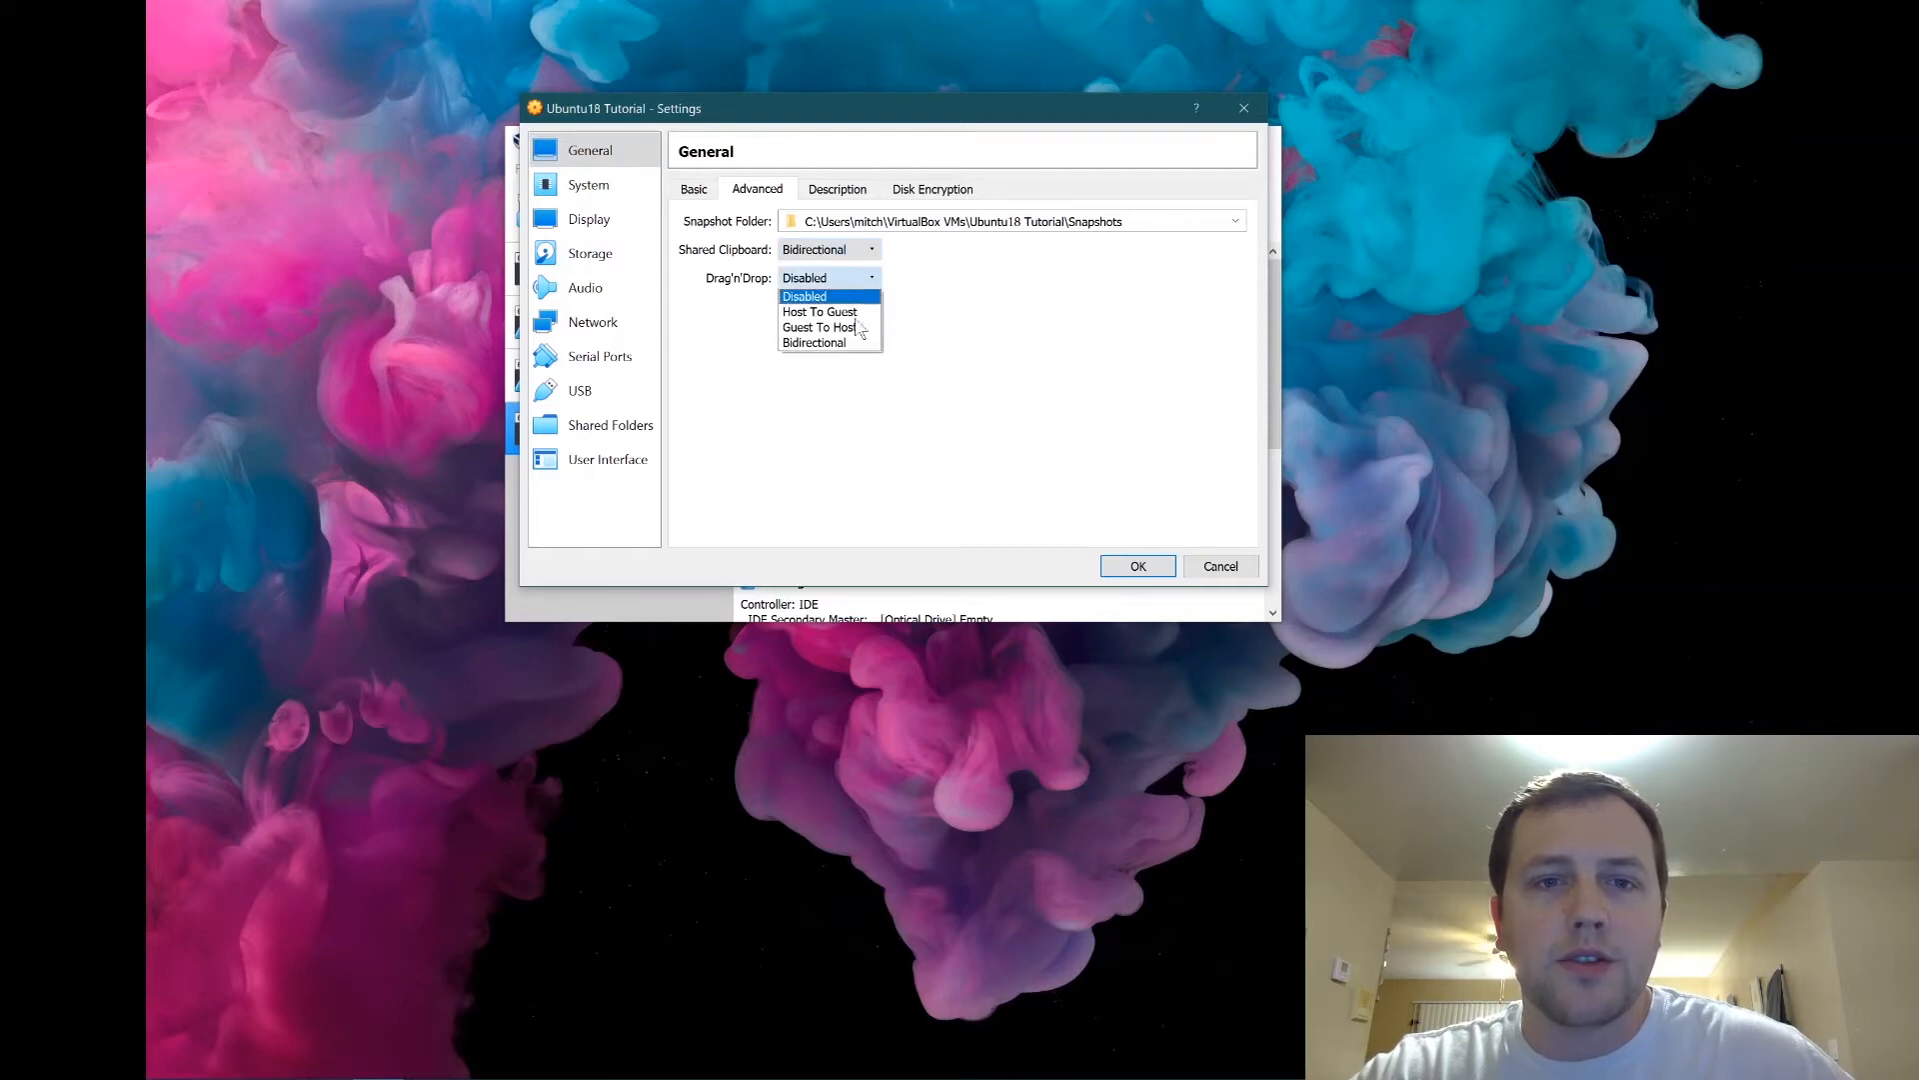
click(834, 343)
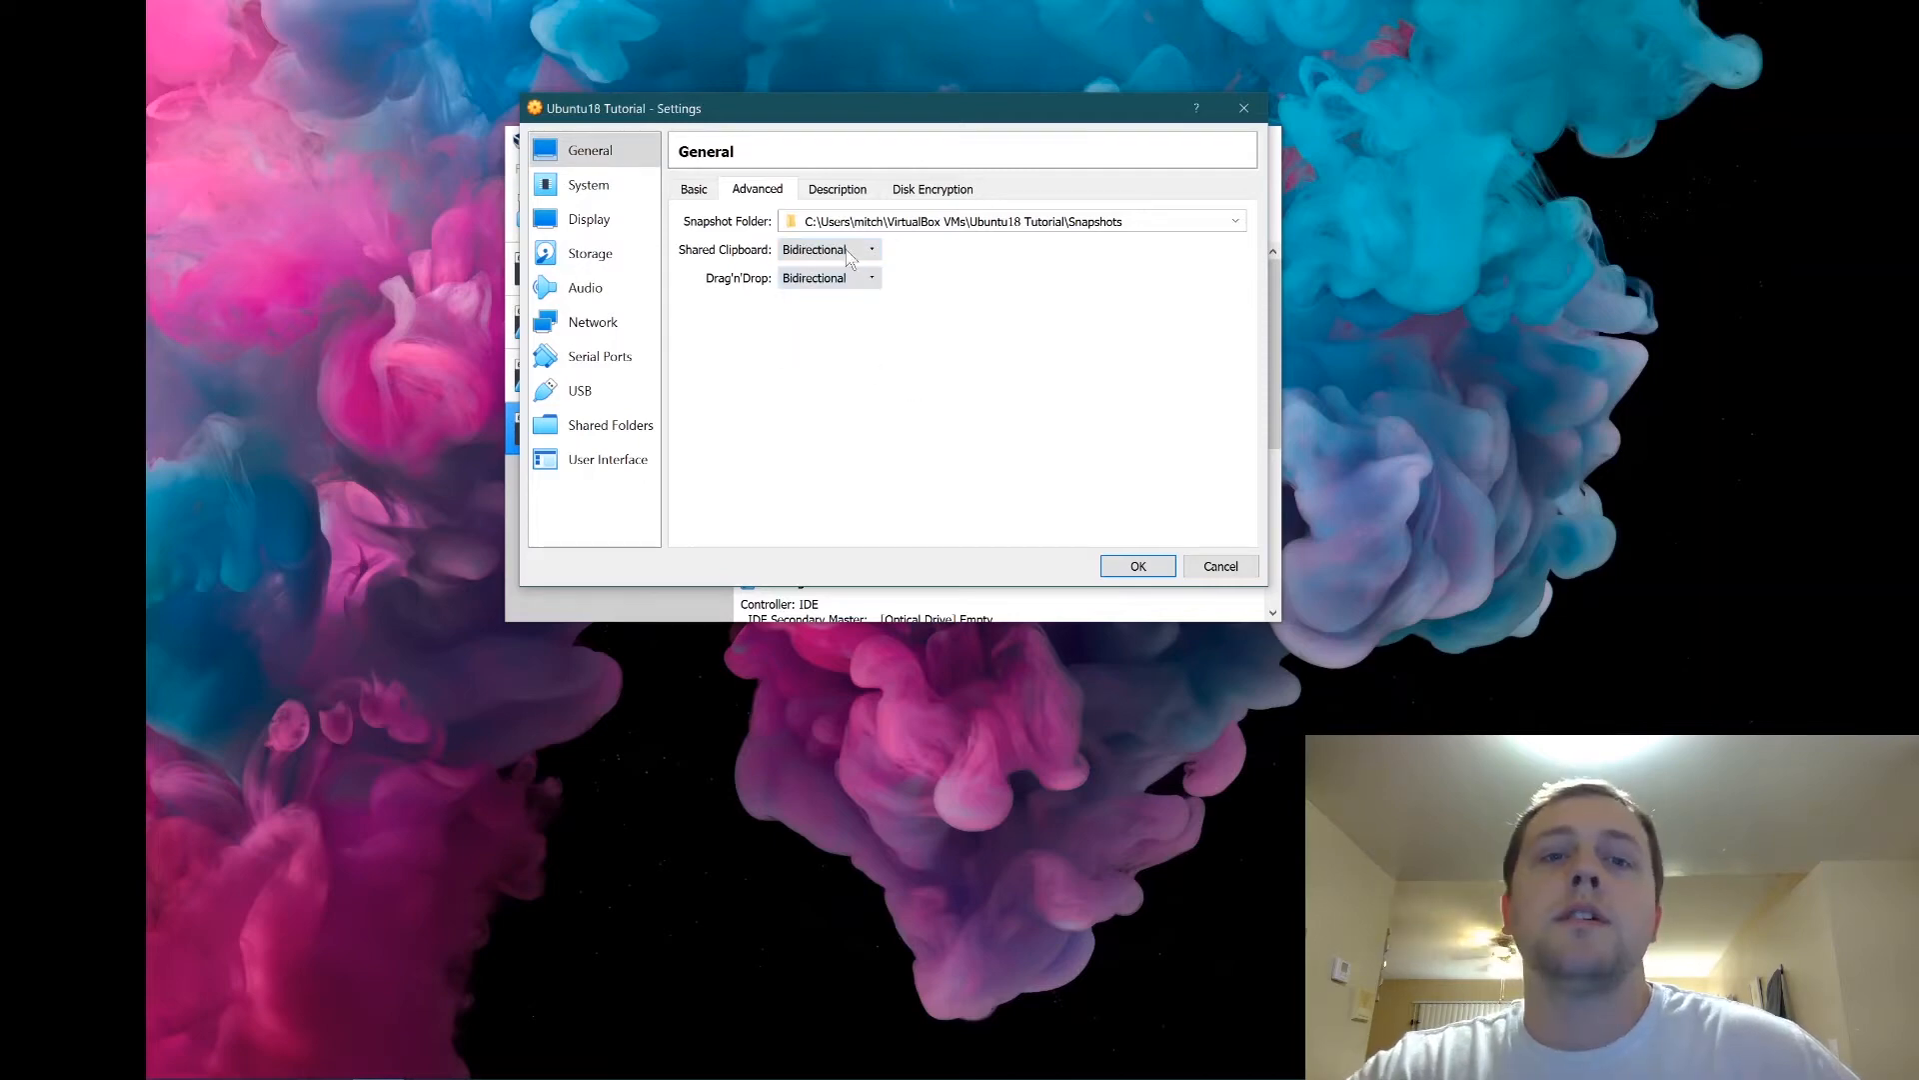
click(1140, 566)
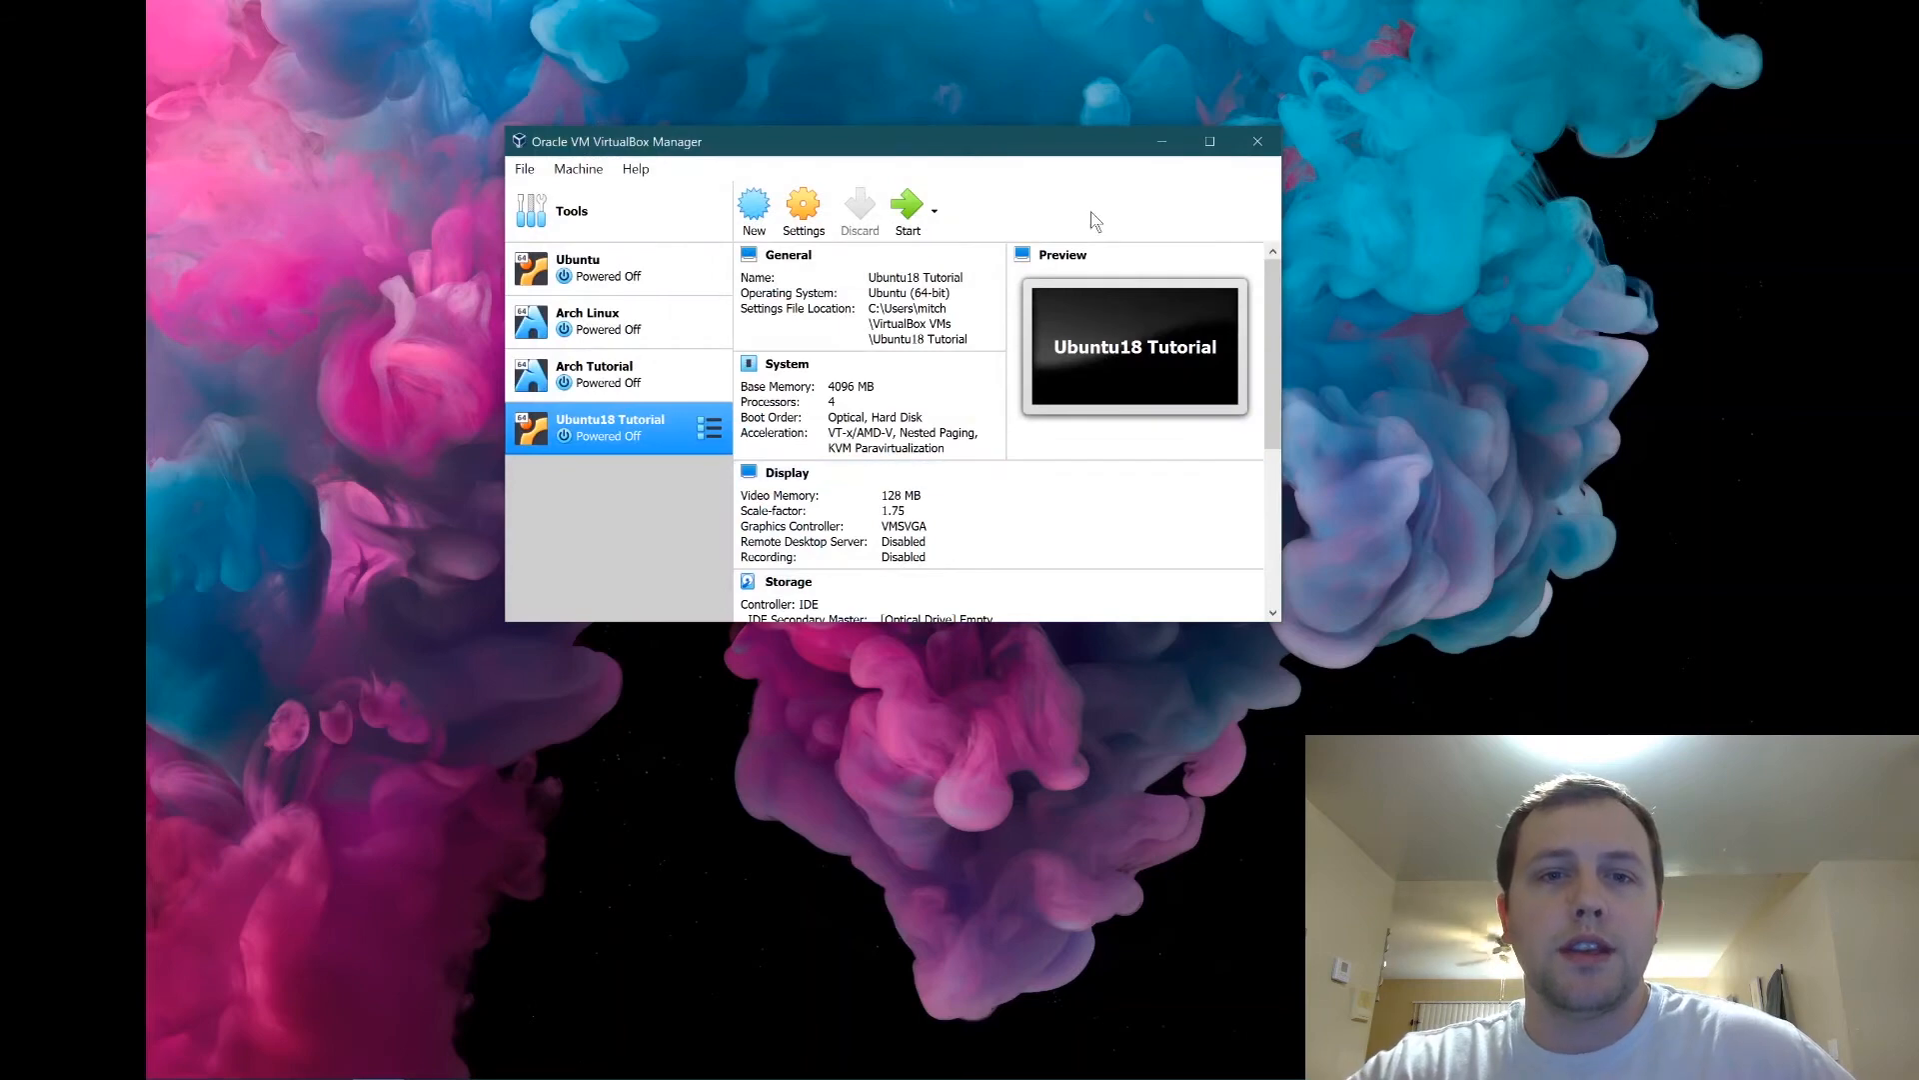
click(915, 230)
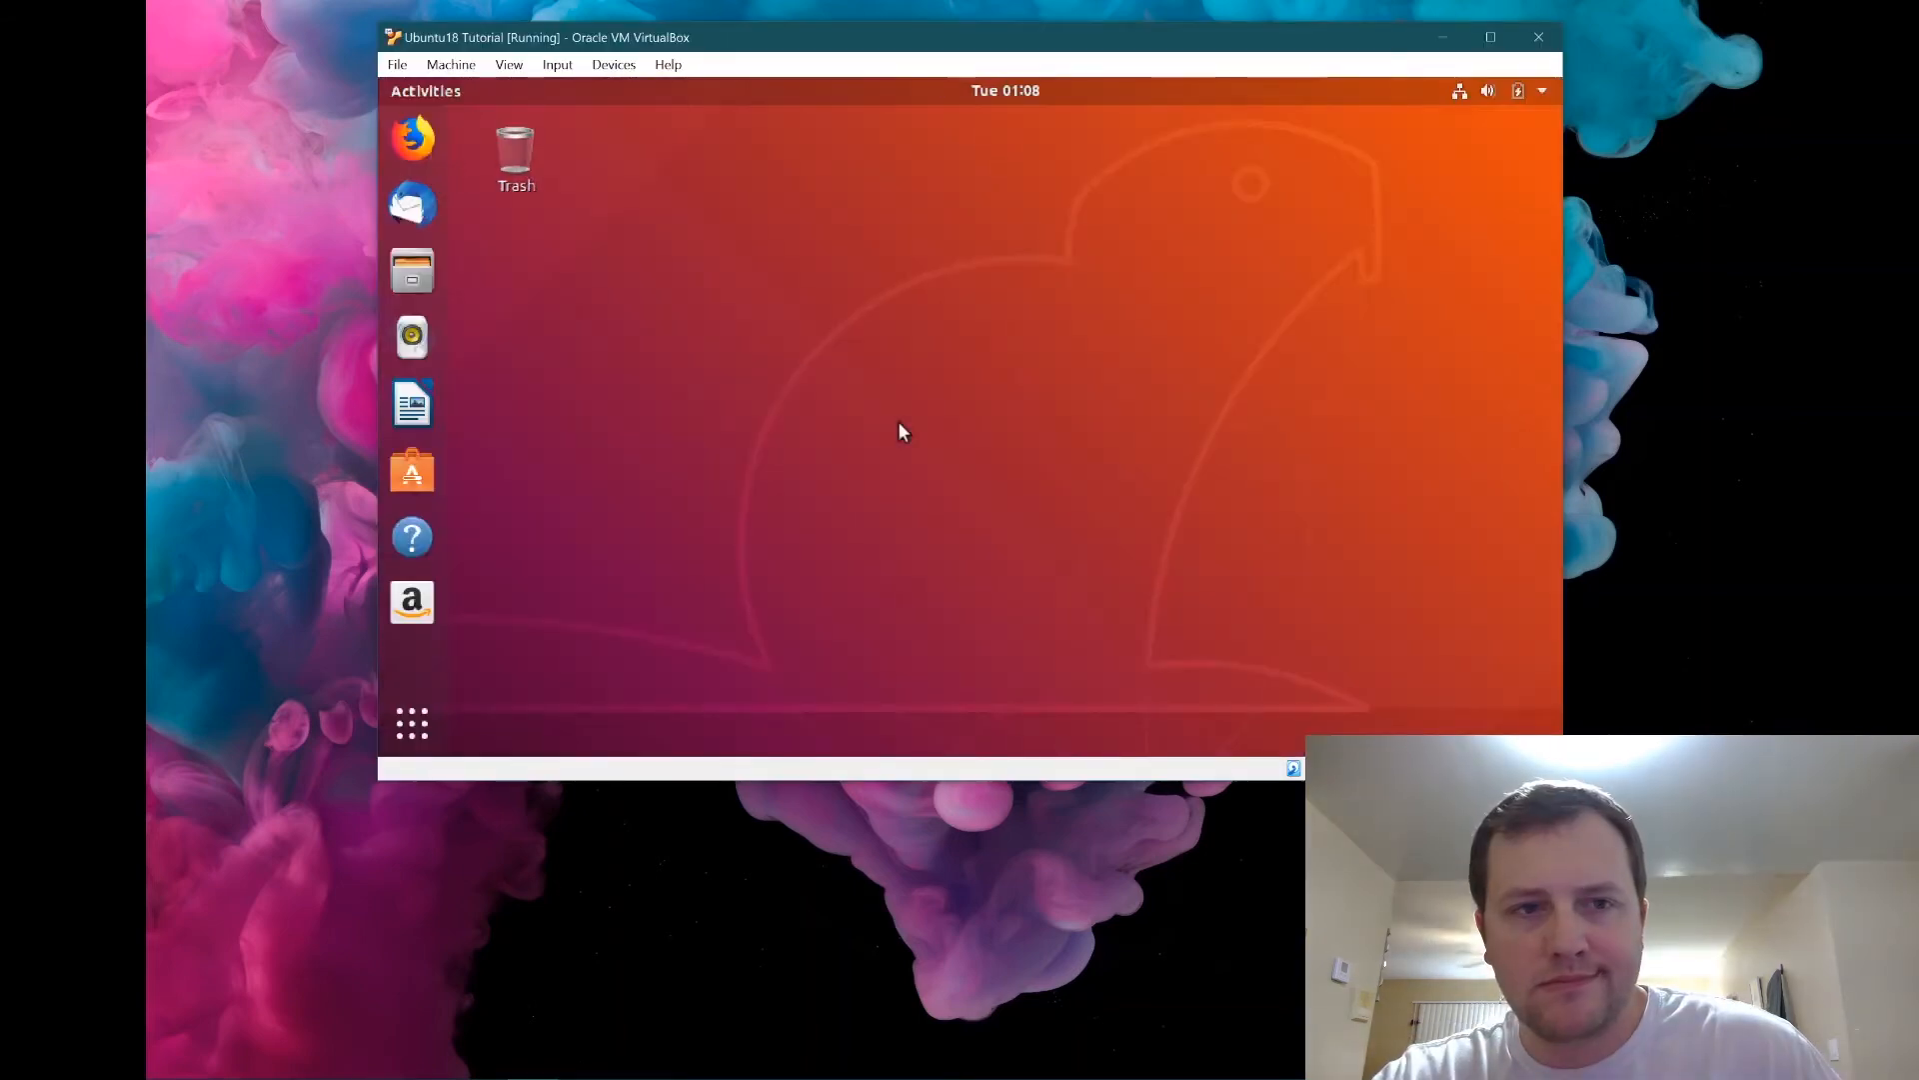
Launch LibreOffice Writer in the guest, then finish and select the sentence in host Notepad.
click(412, 404)
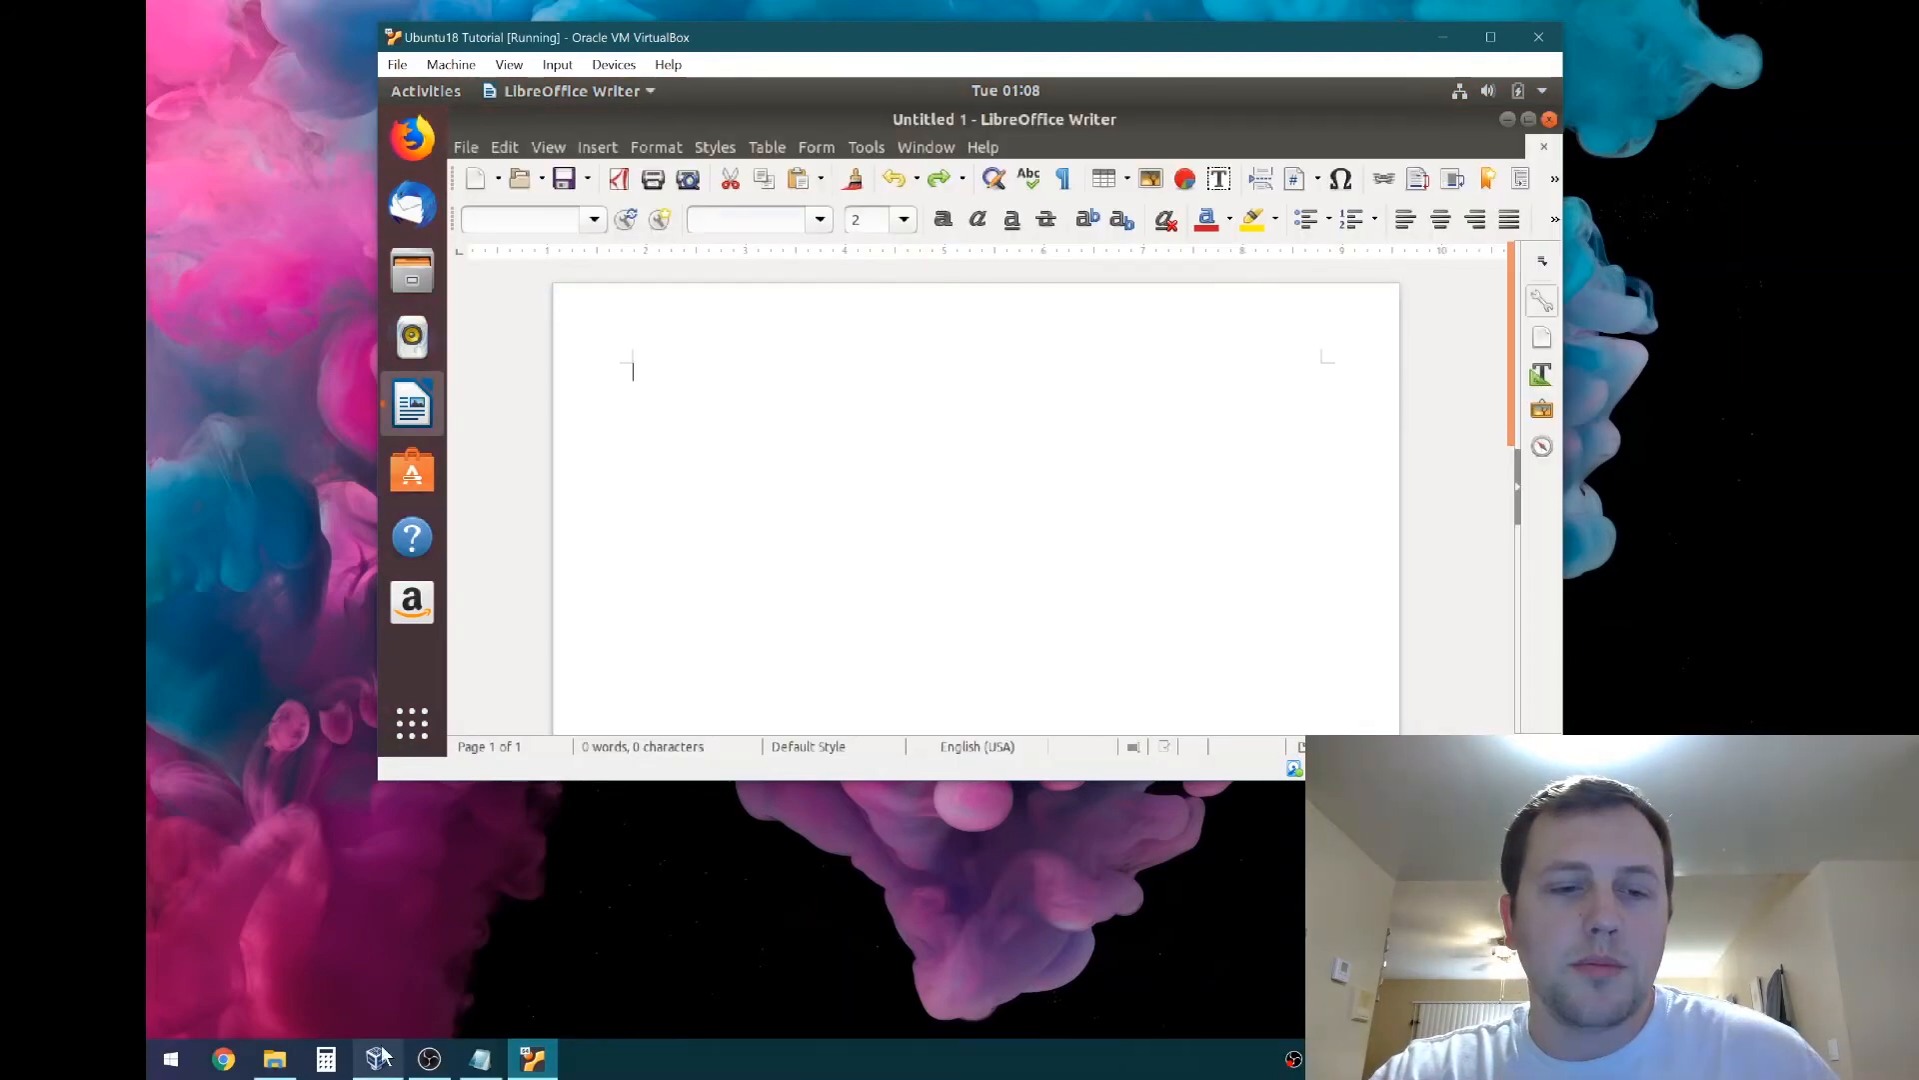
click(480, 1058)
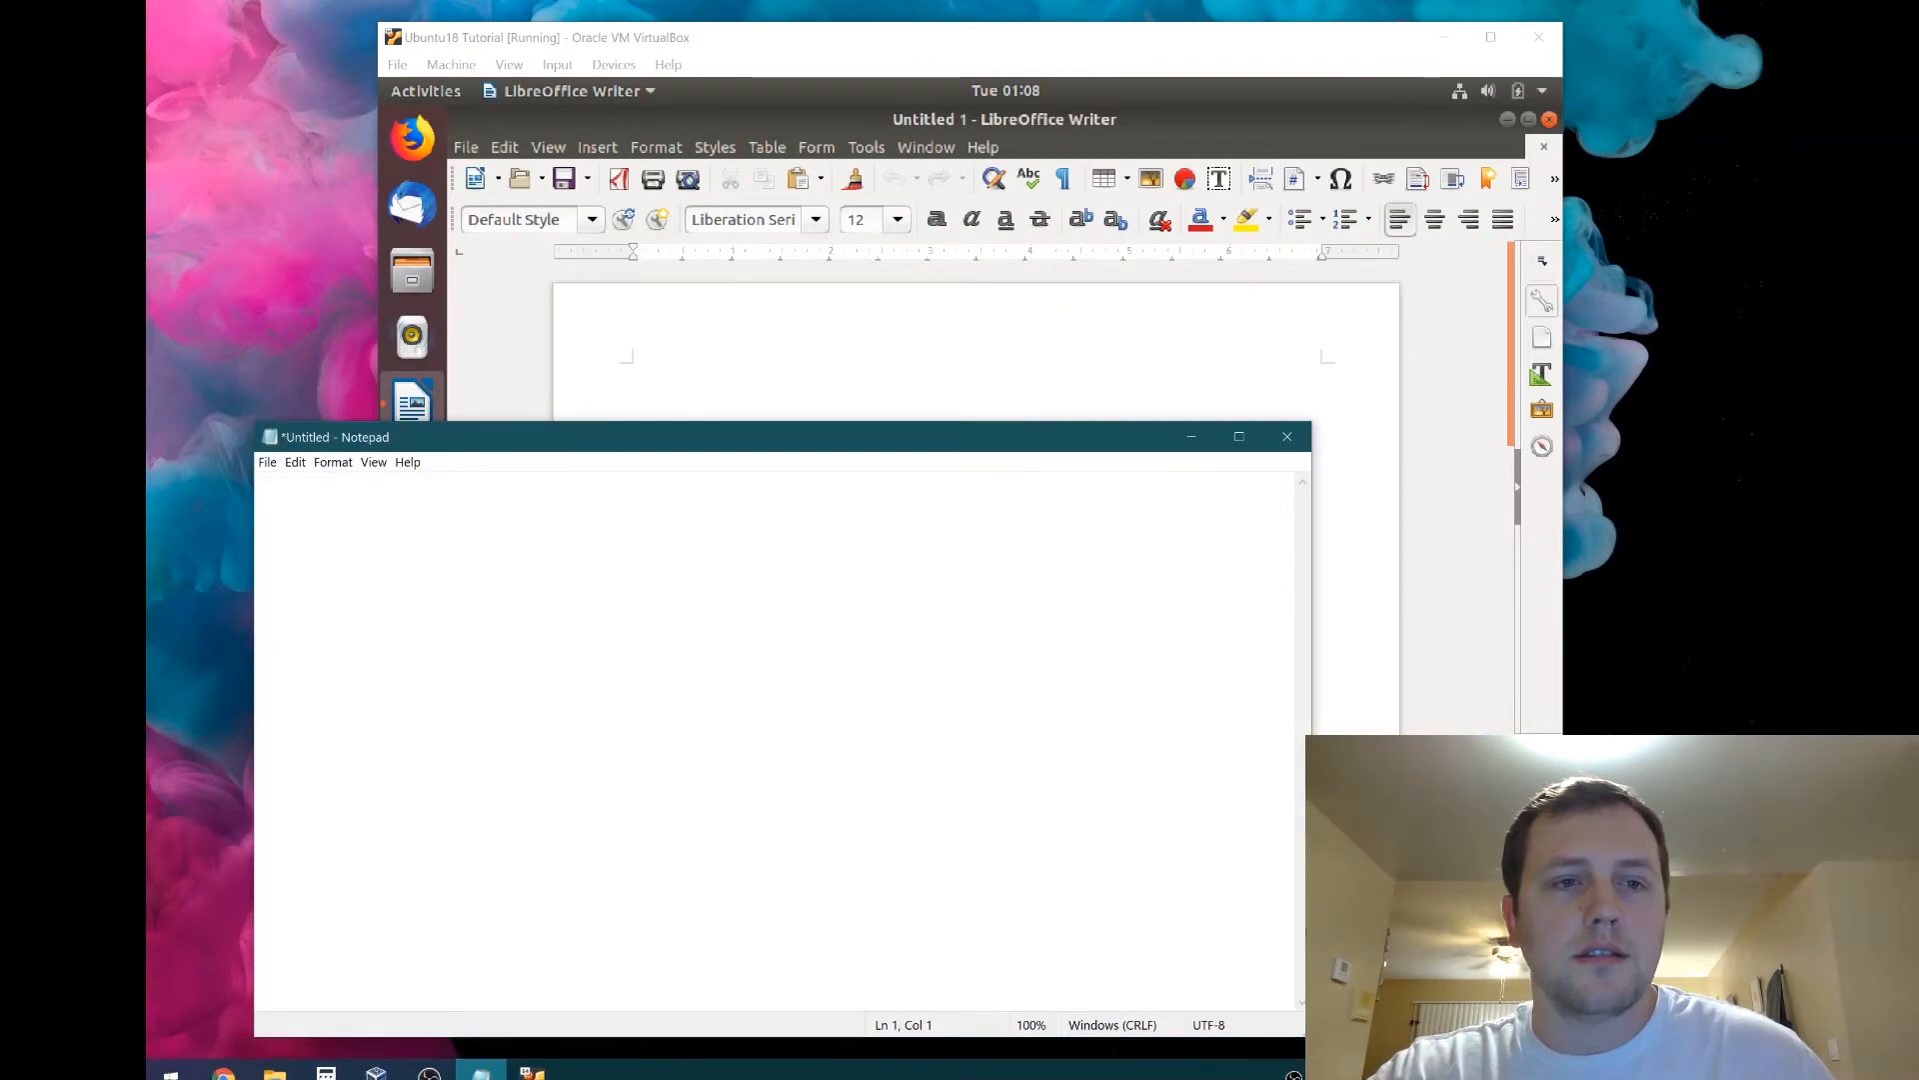
text(h)
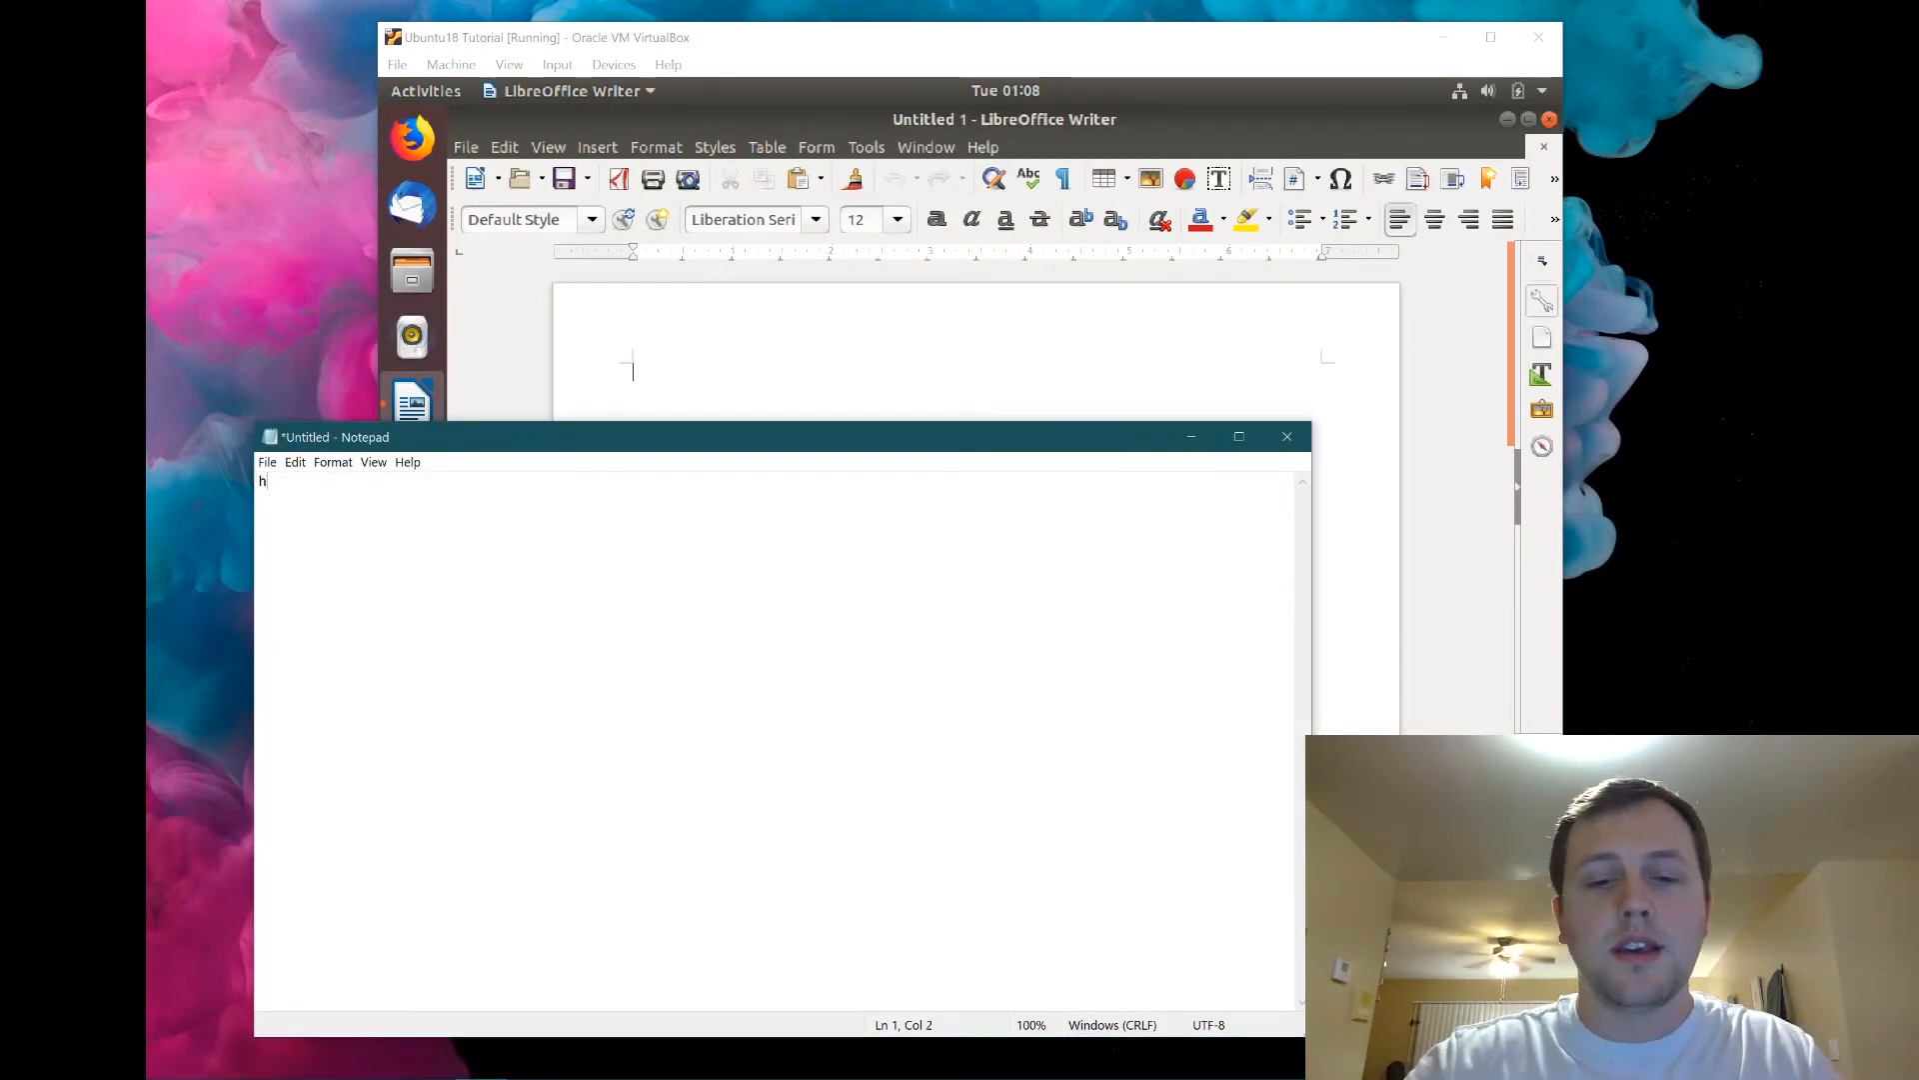
text(ey i wrote thi)
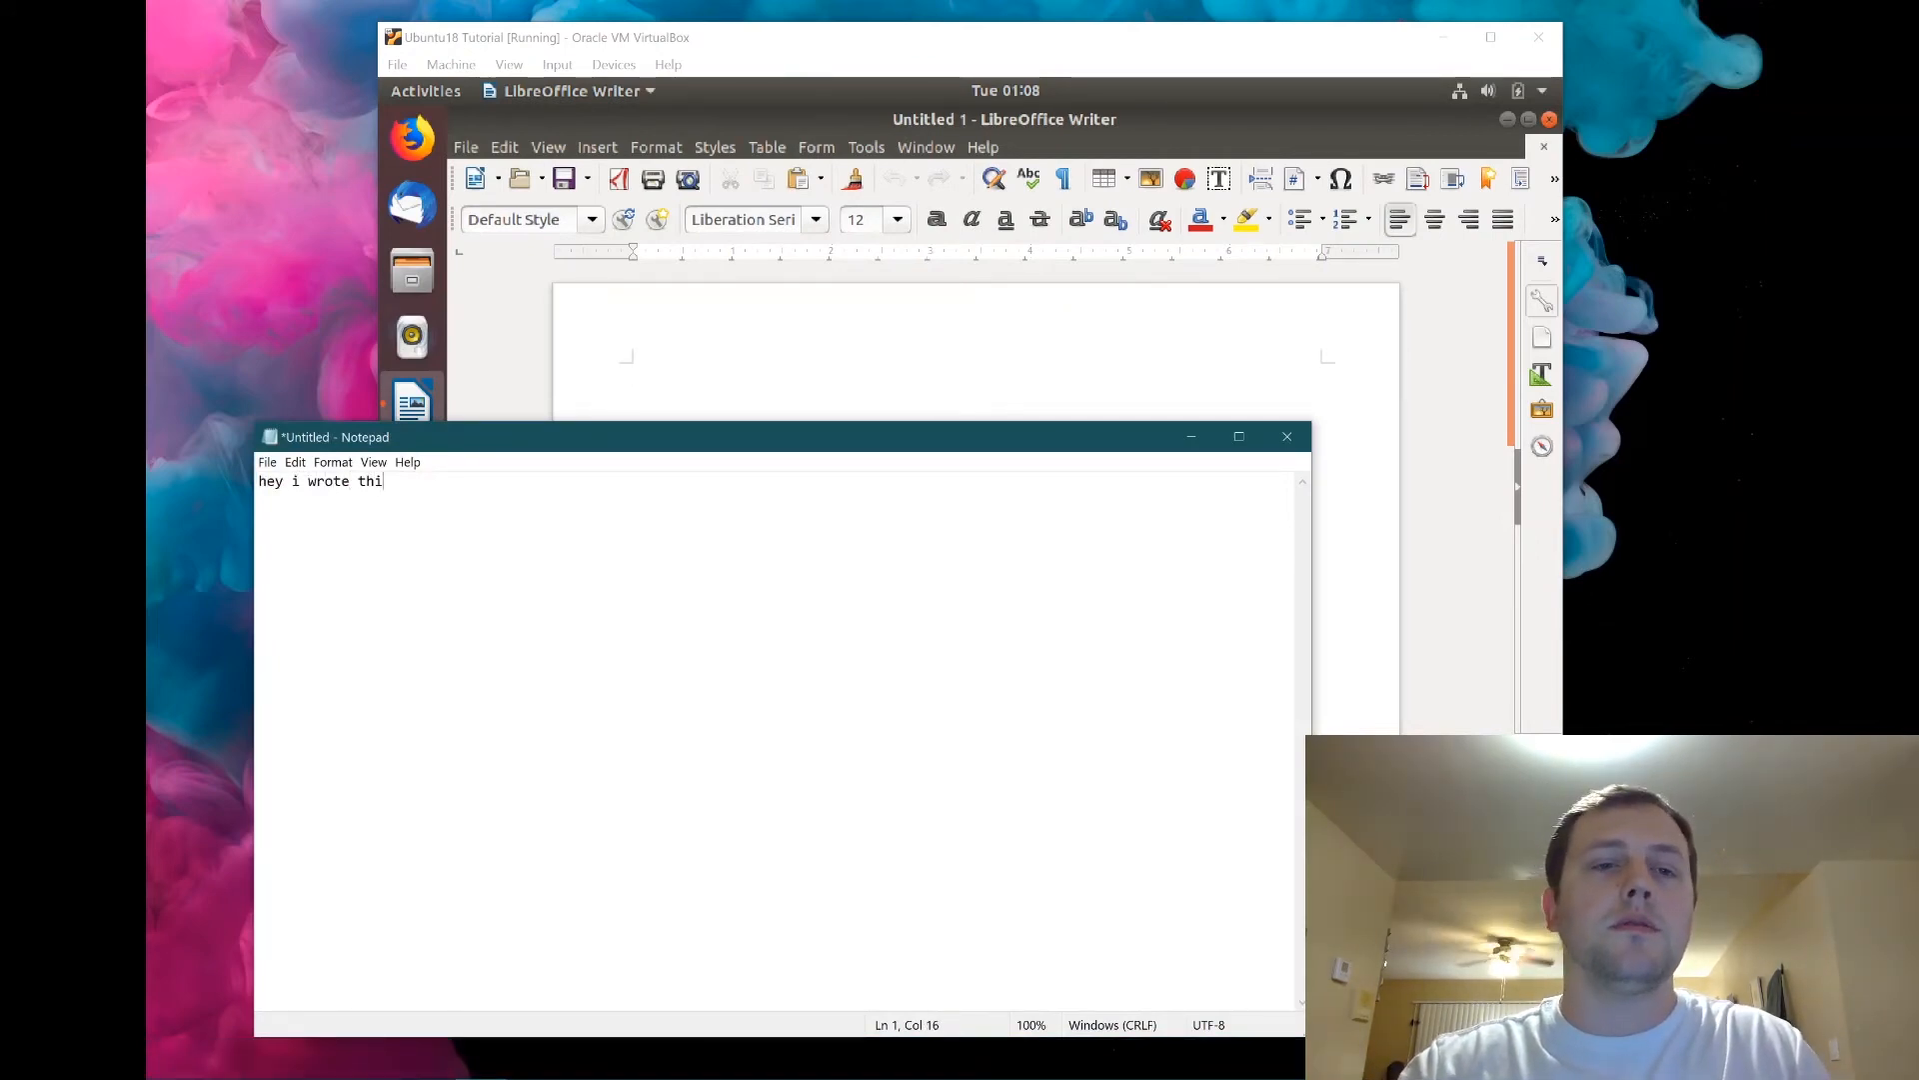
text(s sentence on widn)
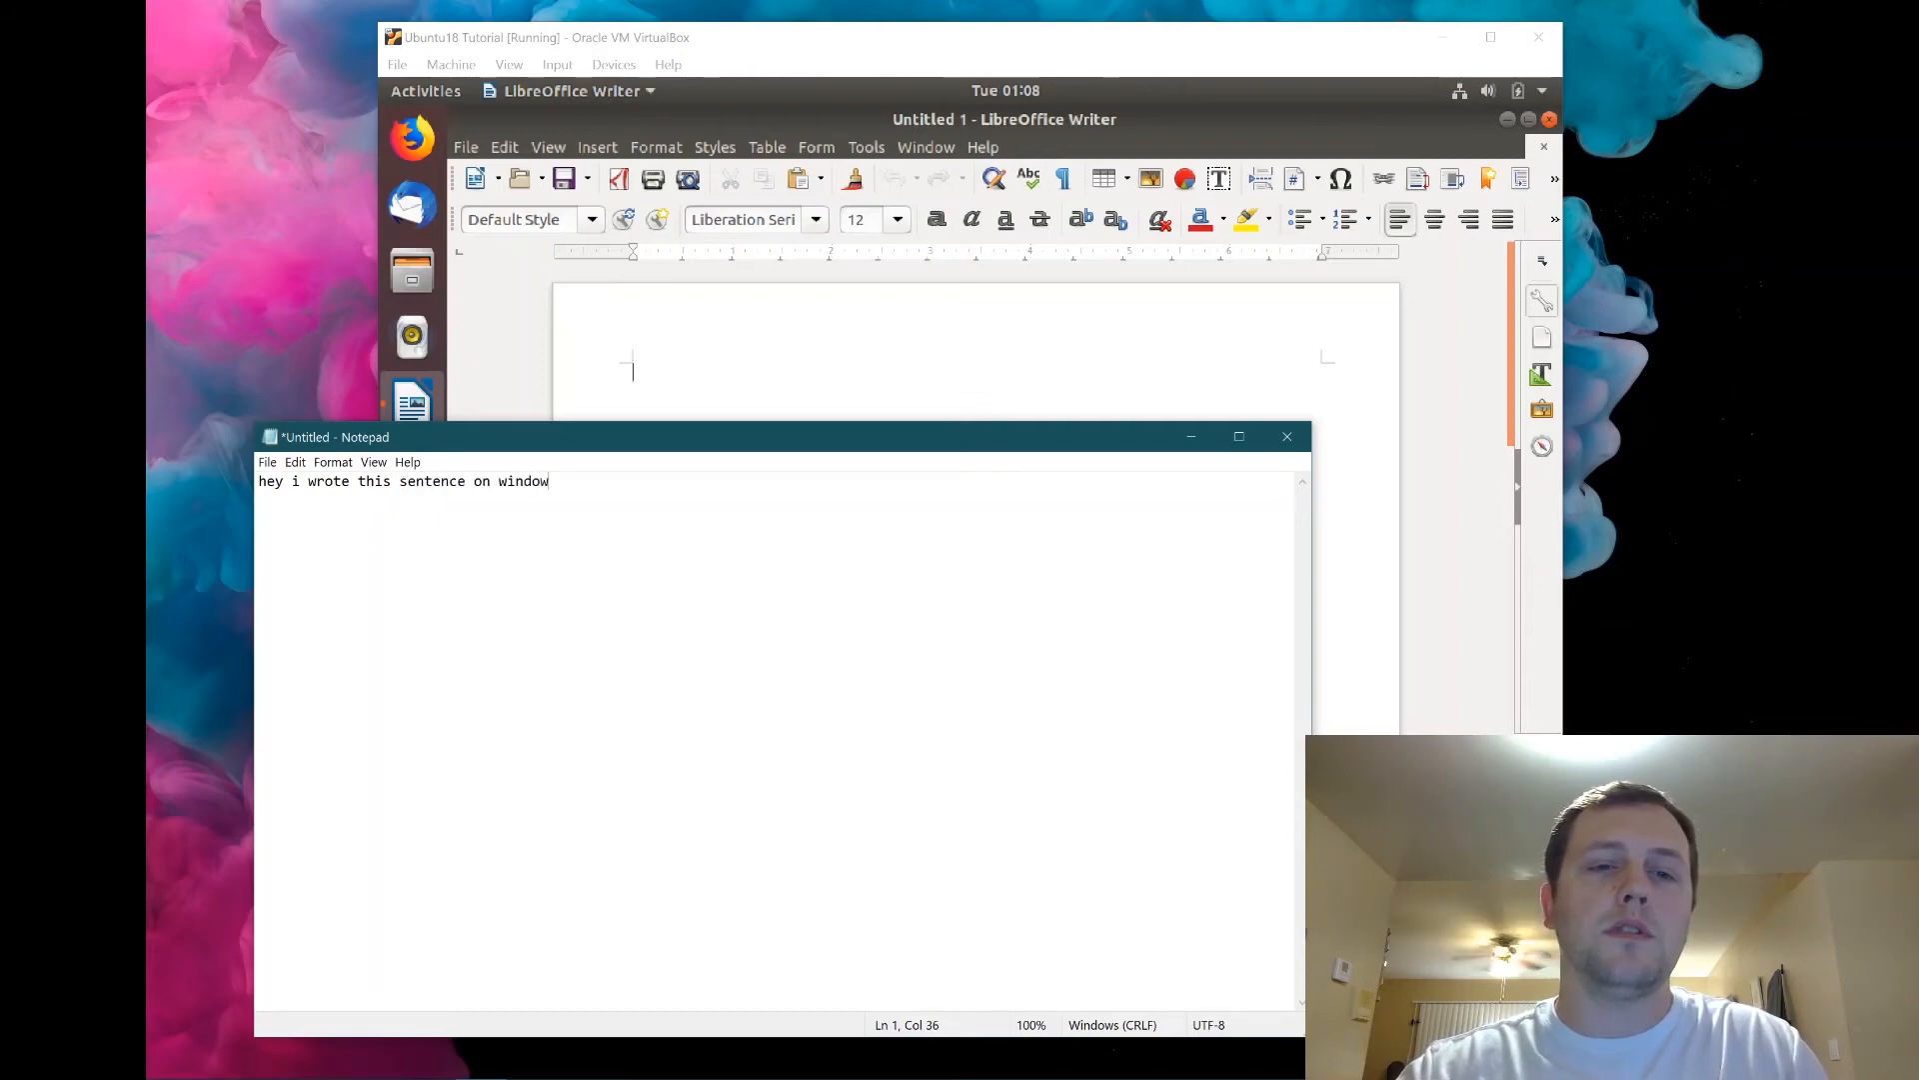
key(ctrl+a)
key(ctrl+c)
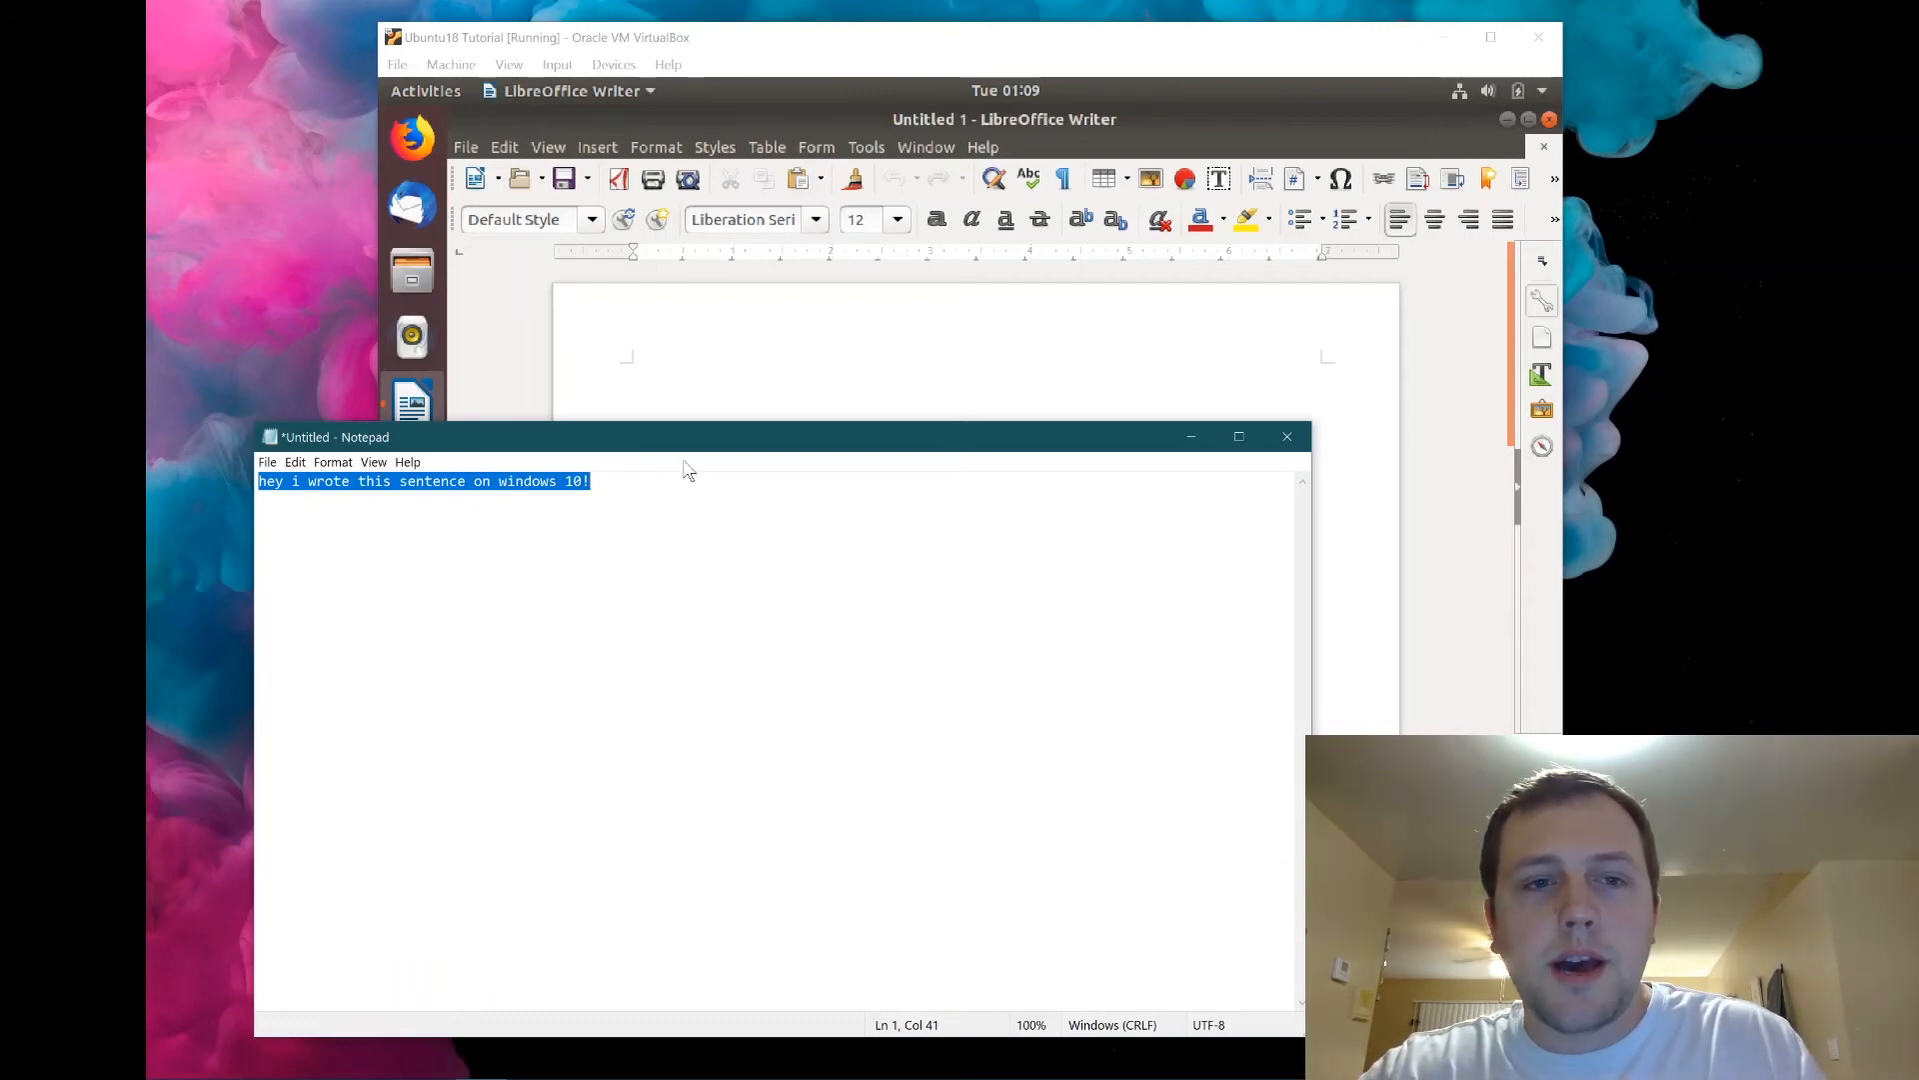
Paste the Windows sentence into Writer, then replace it with 'hey I wrote this sentence in Ubuntu 18!'.
click(728, 364)
key(ctrl+v)
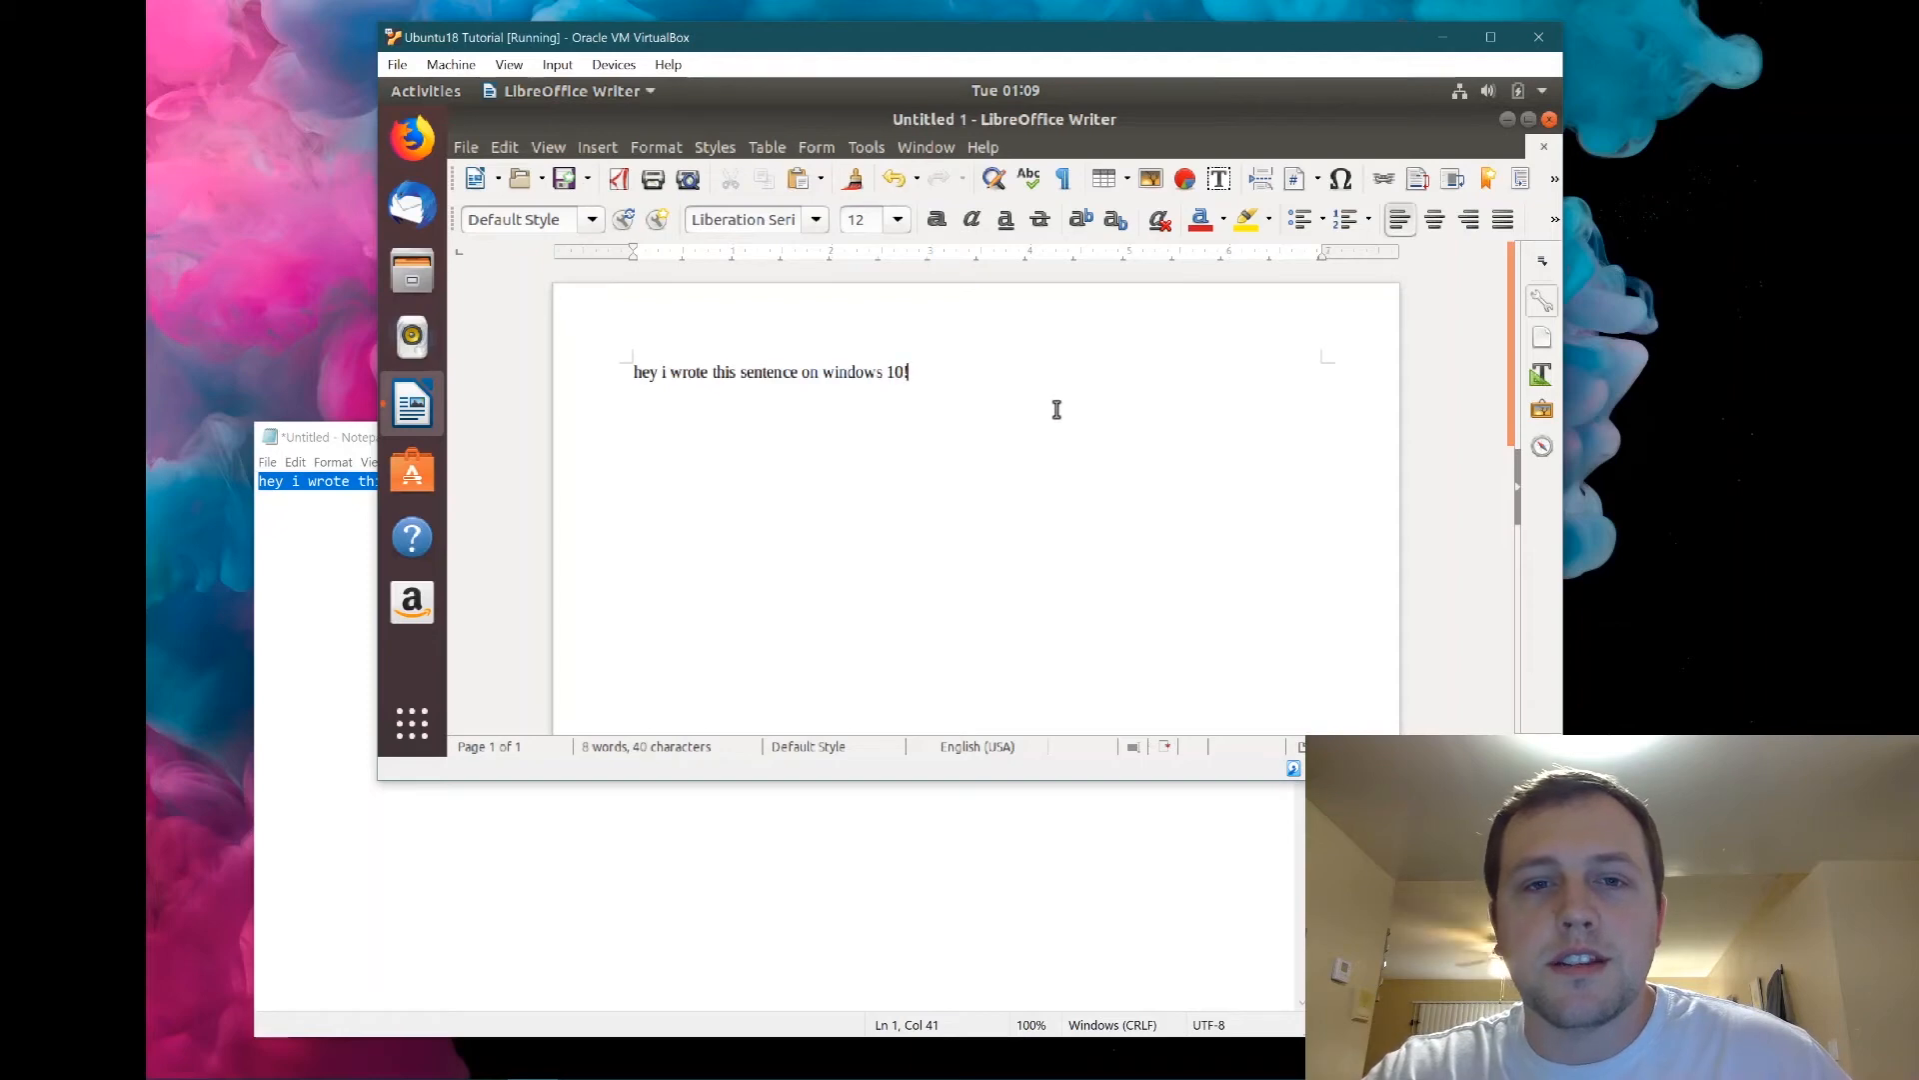
key(ctrl+a)
text(hey I wrote this sentenc)
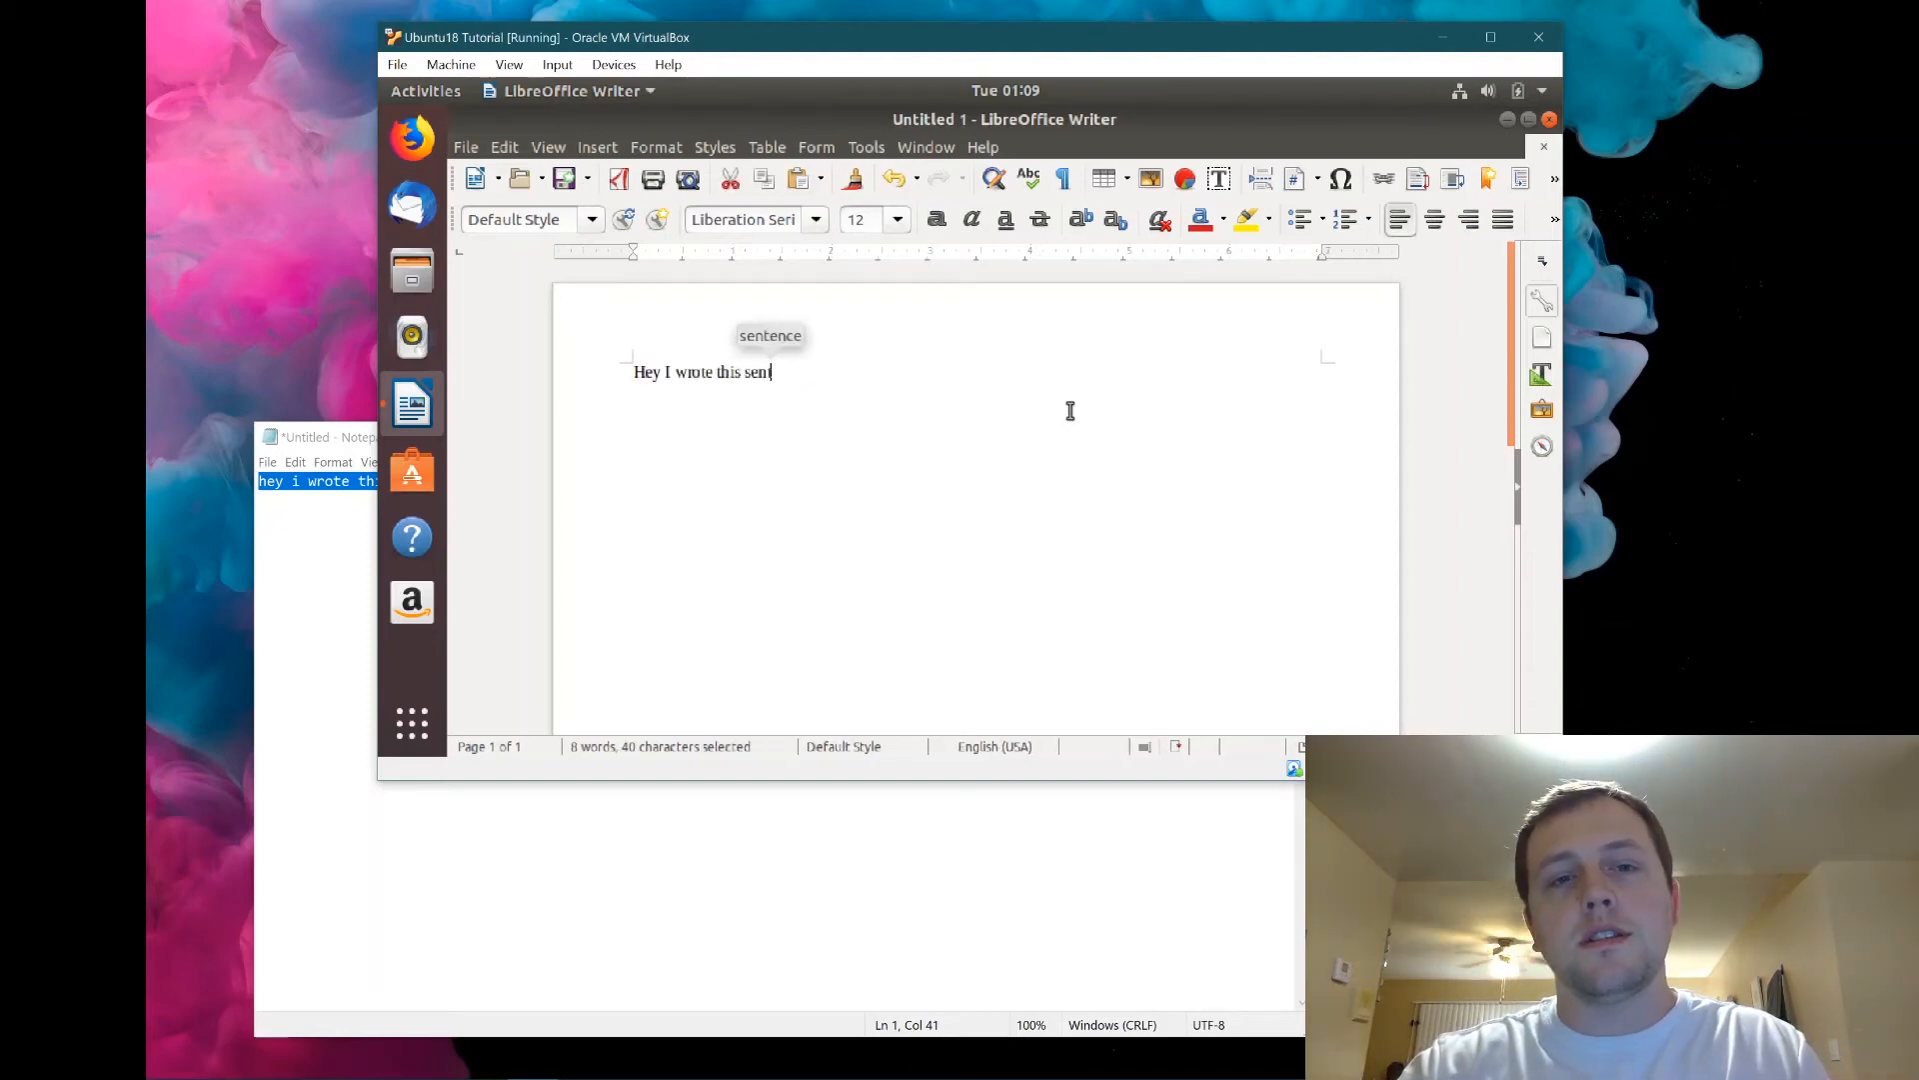
text(e in Ubuntu)
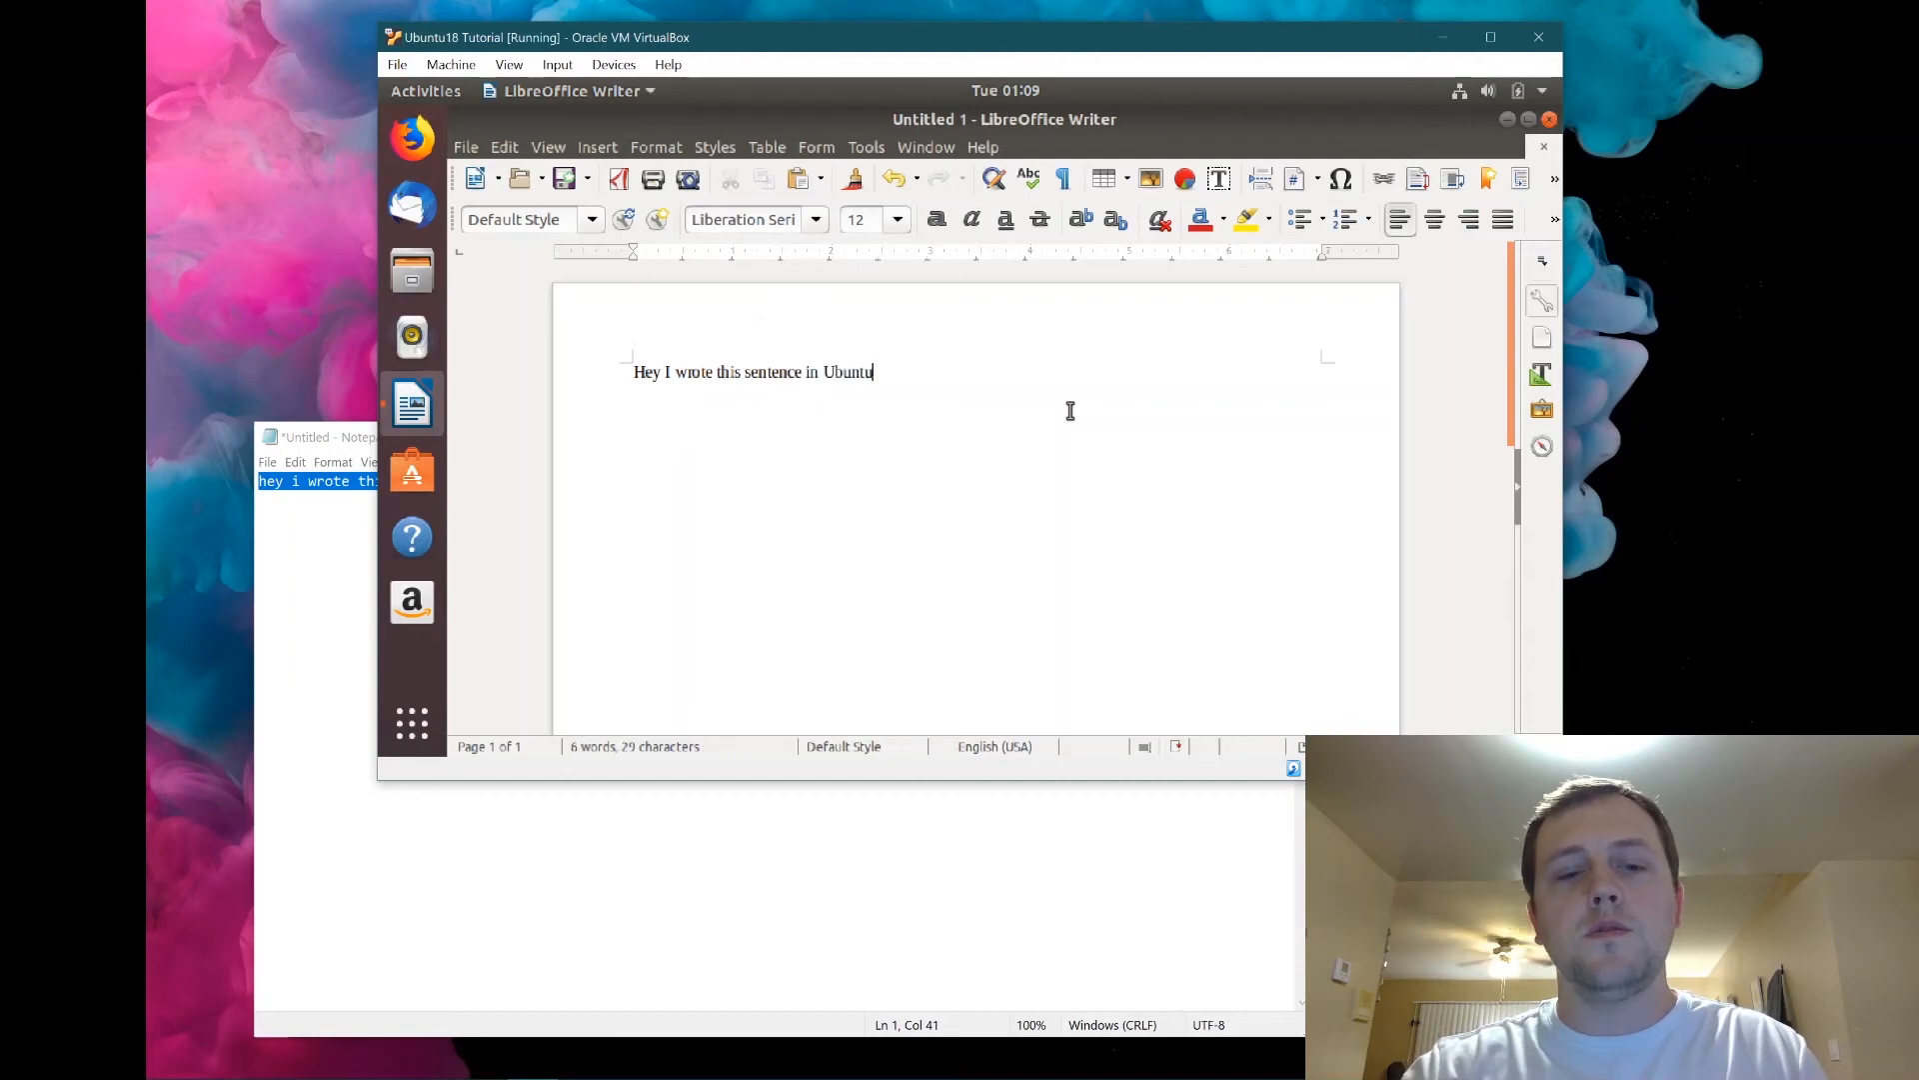
text( 18!)
Copy the Ubuntu sentence and paste it over the text in host Notepad.
key(ctrl+a)
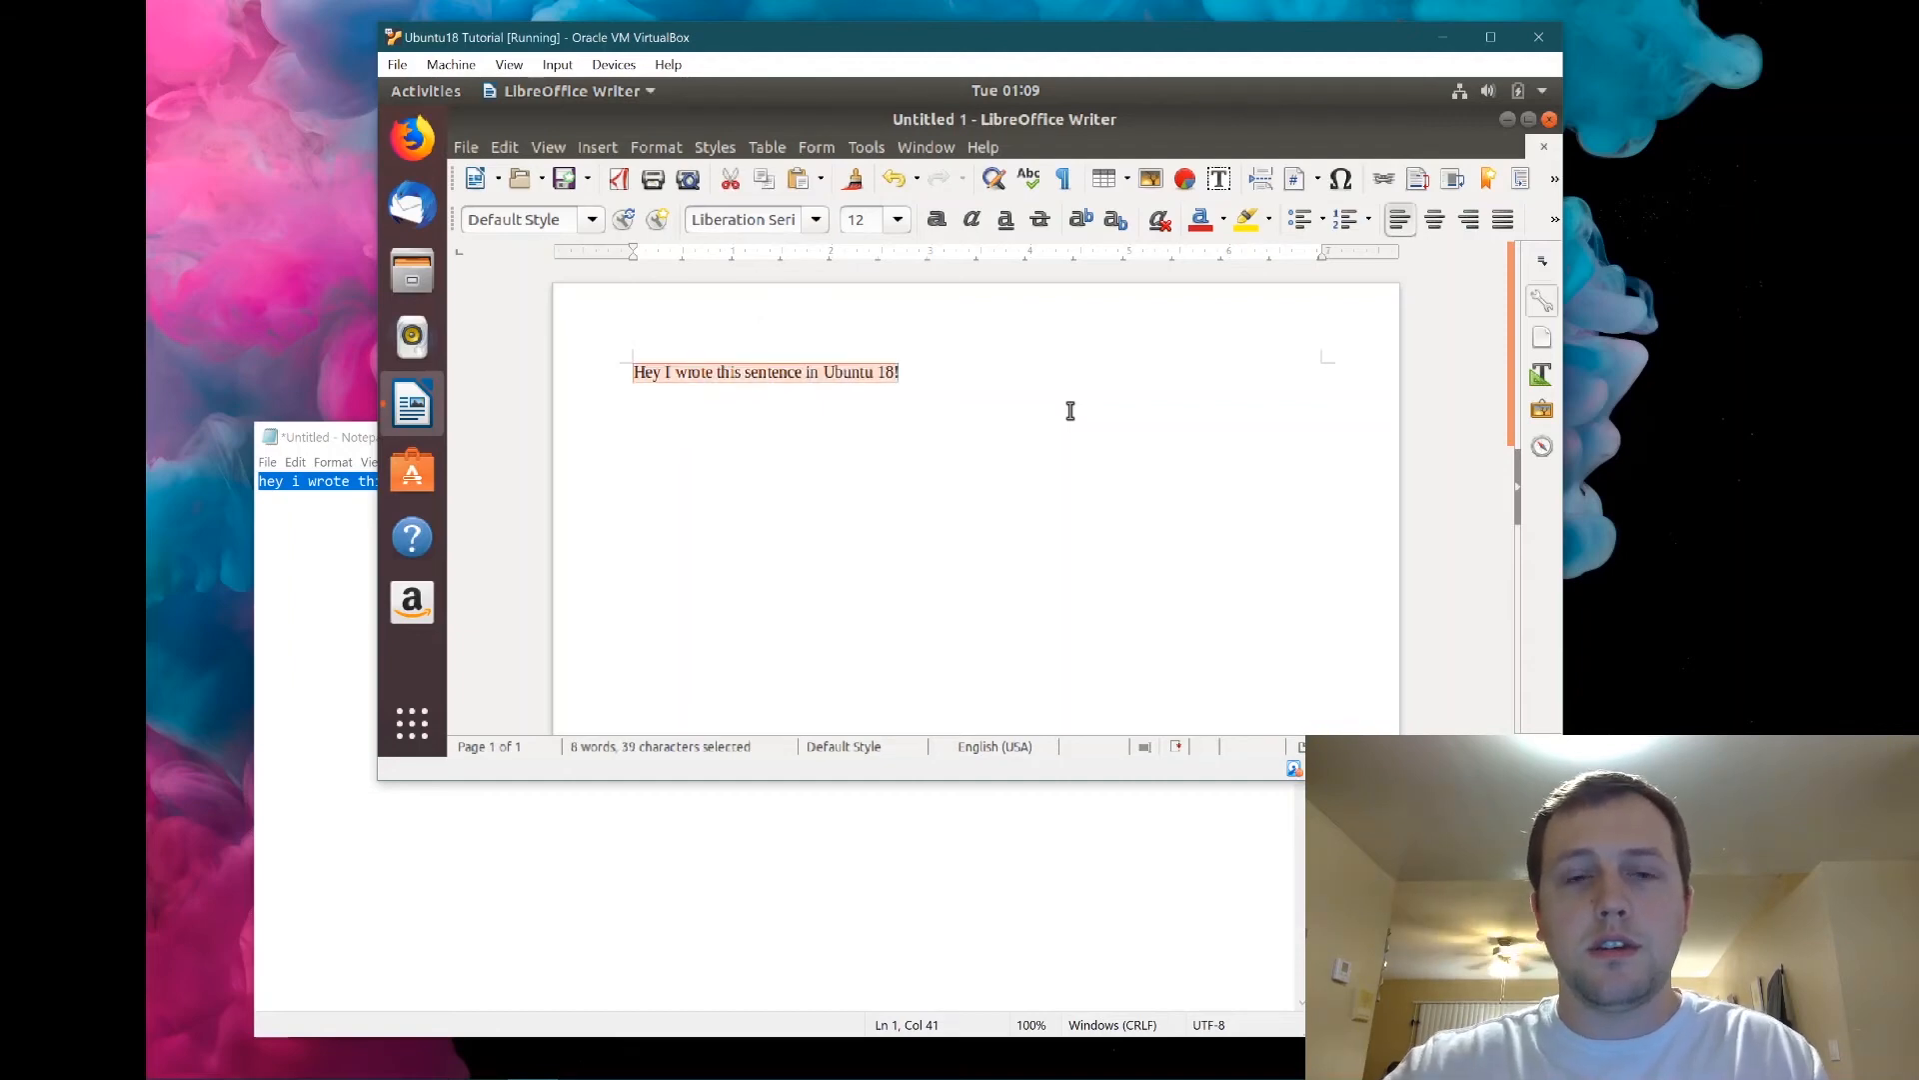
key(ctrl+c)
click(570, 850)
key(ctrl+a)
key(ctrl+v)
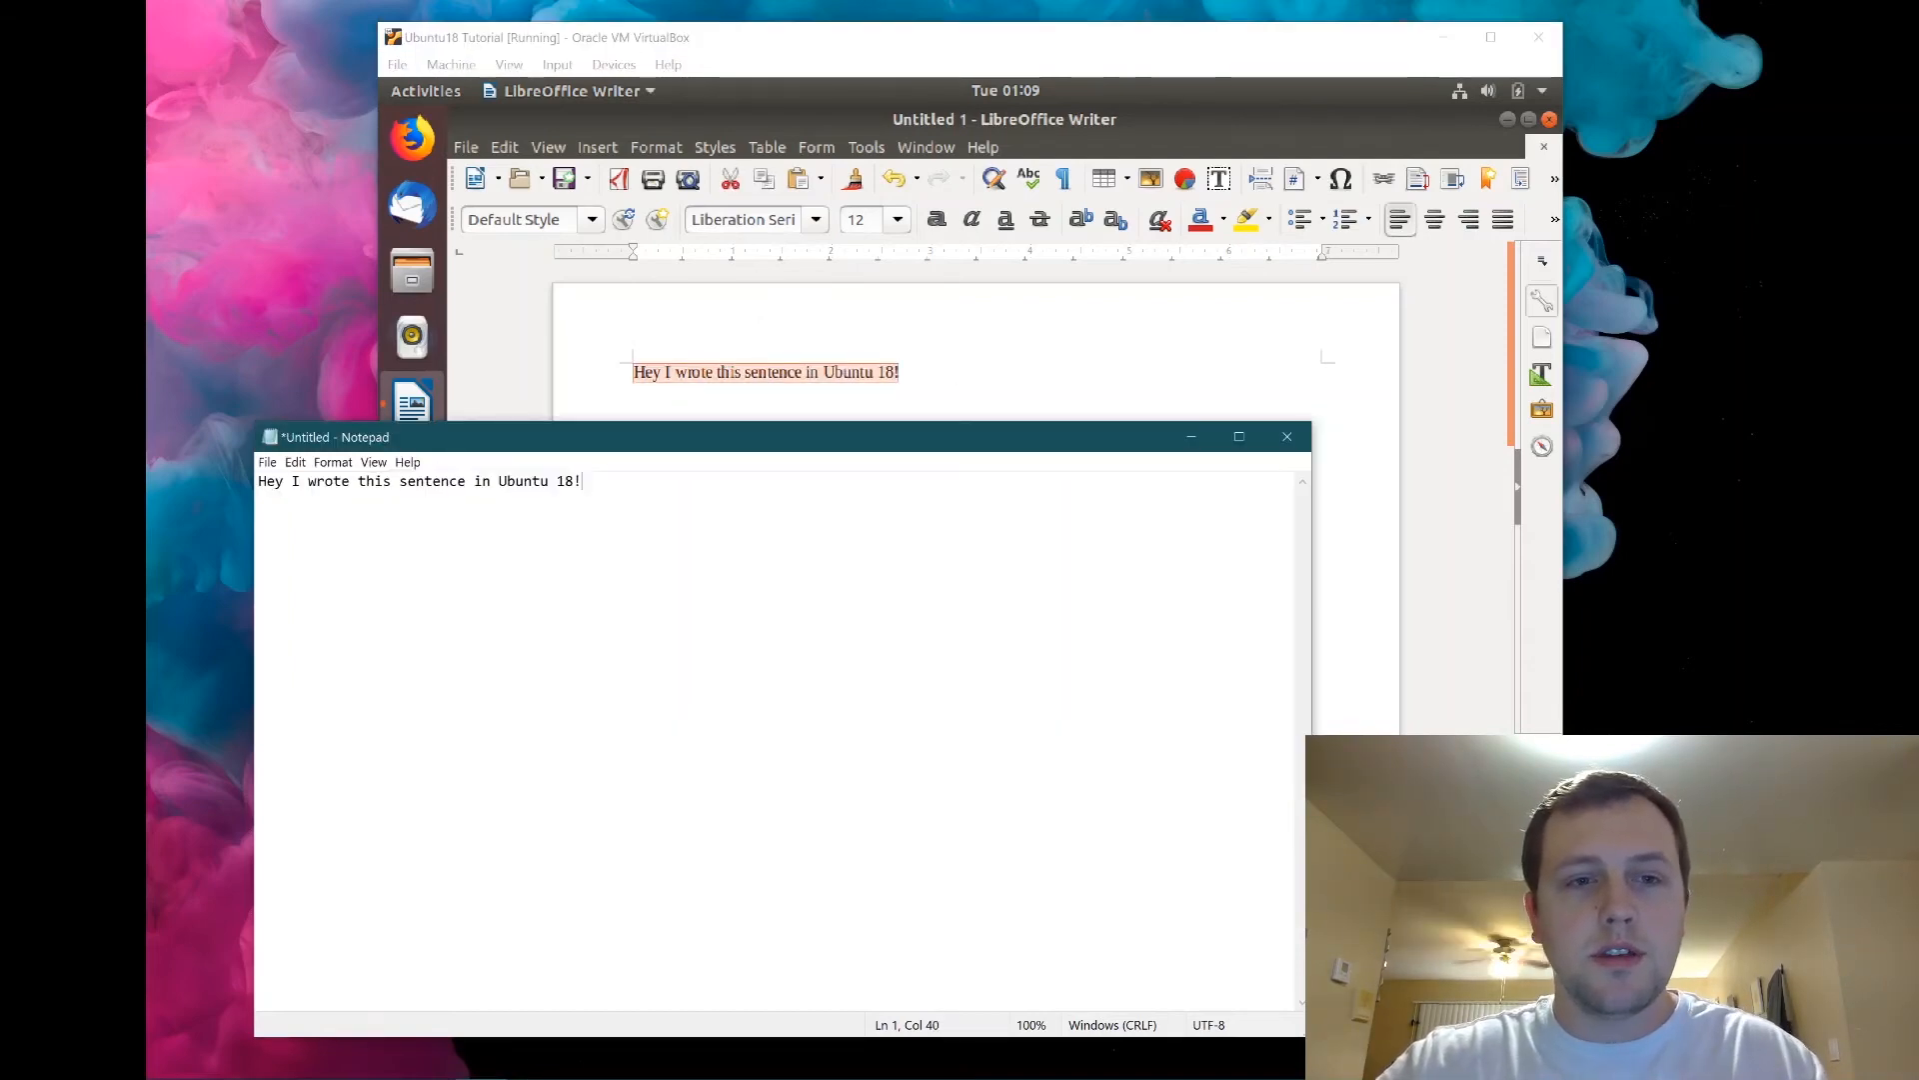
drag(391, 482, 610, 483)
click(719, 487)
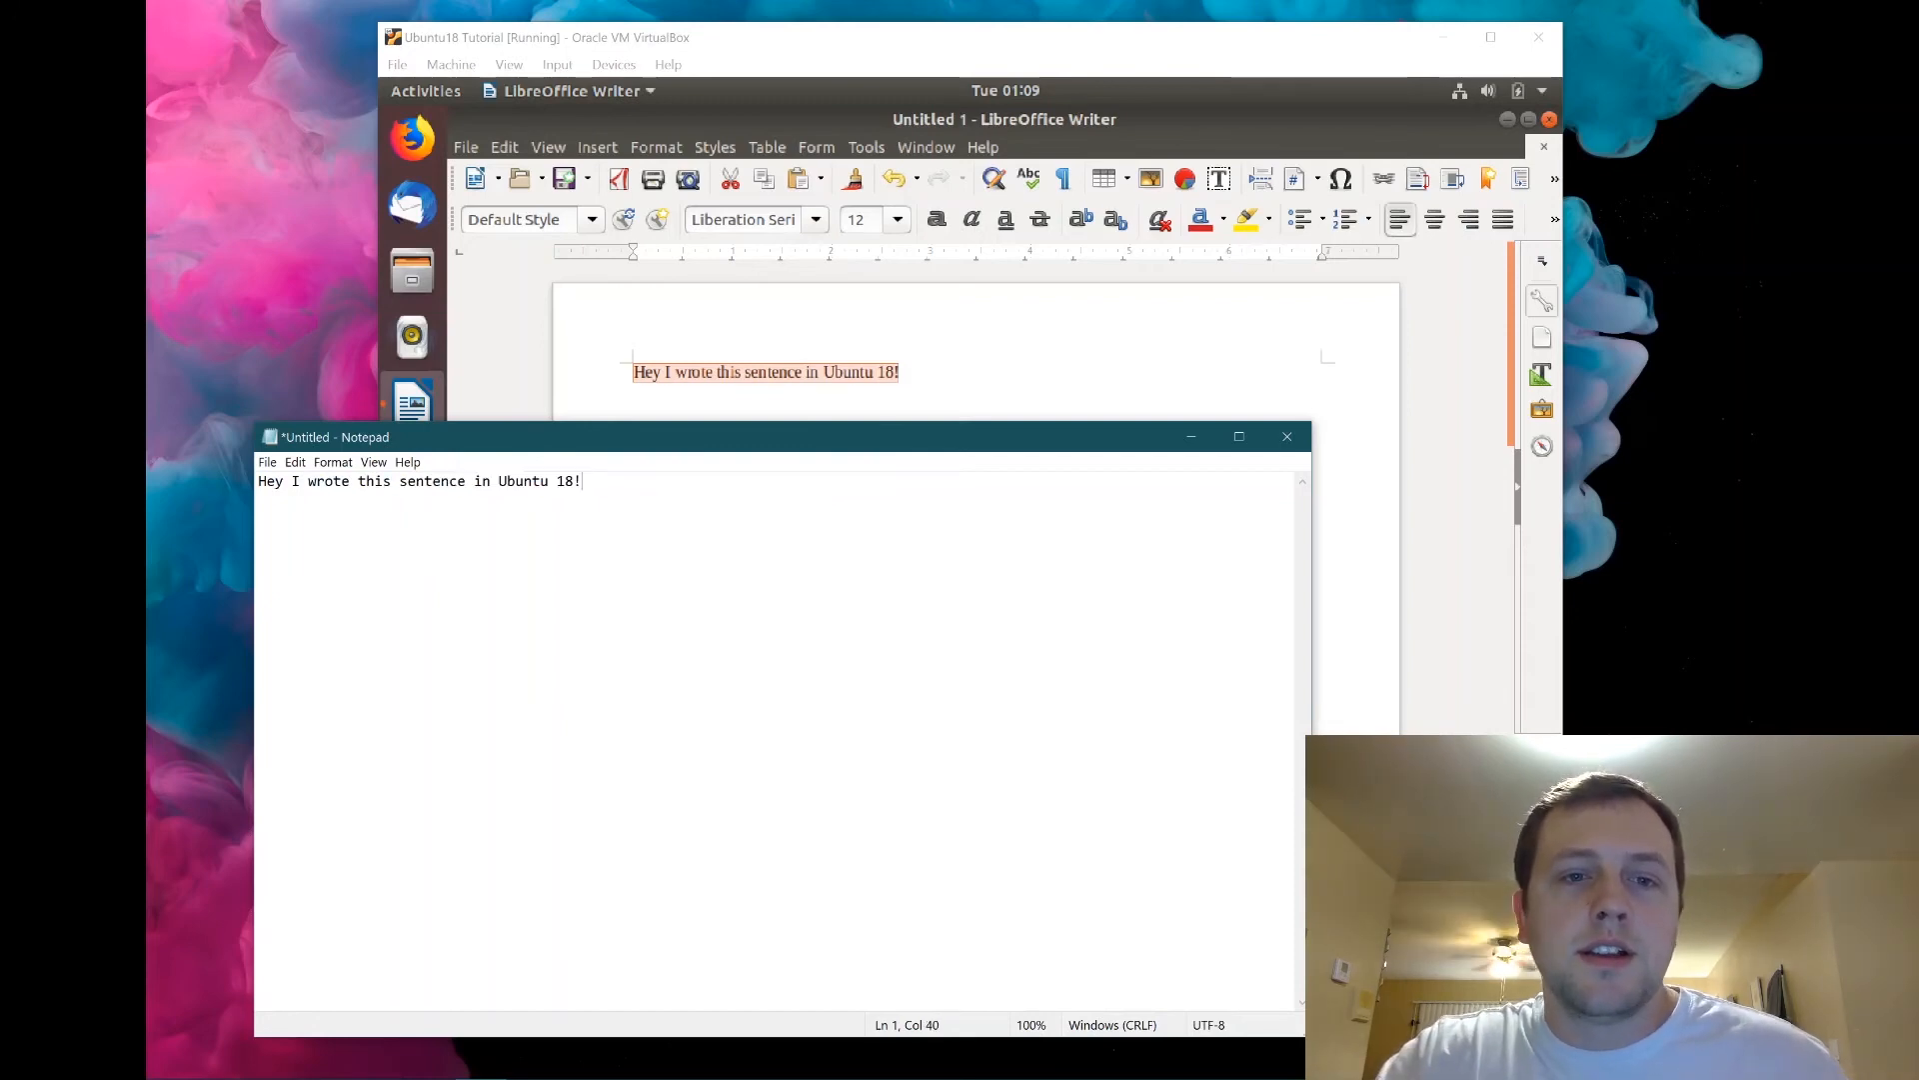
Save the note as tutorial text file.txt on the host Desktop and close Notepad.
click(267, 462)
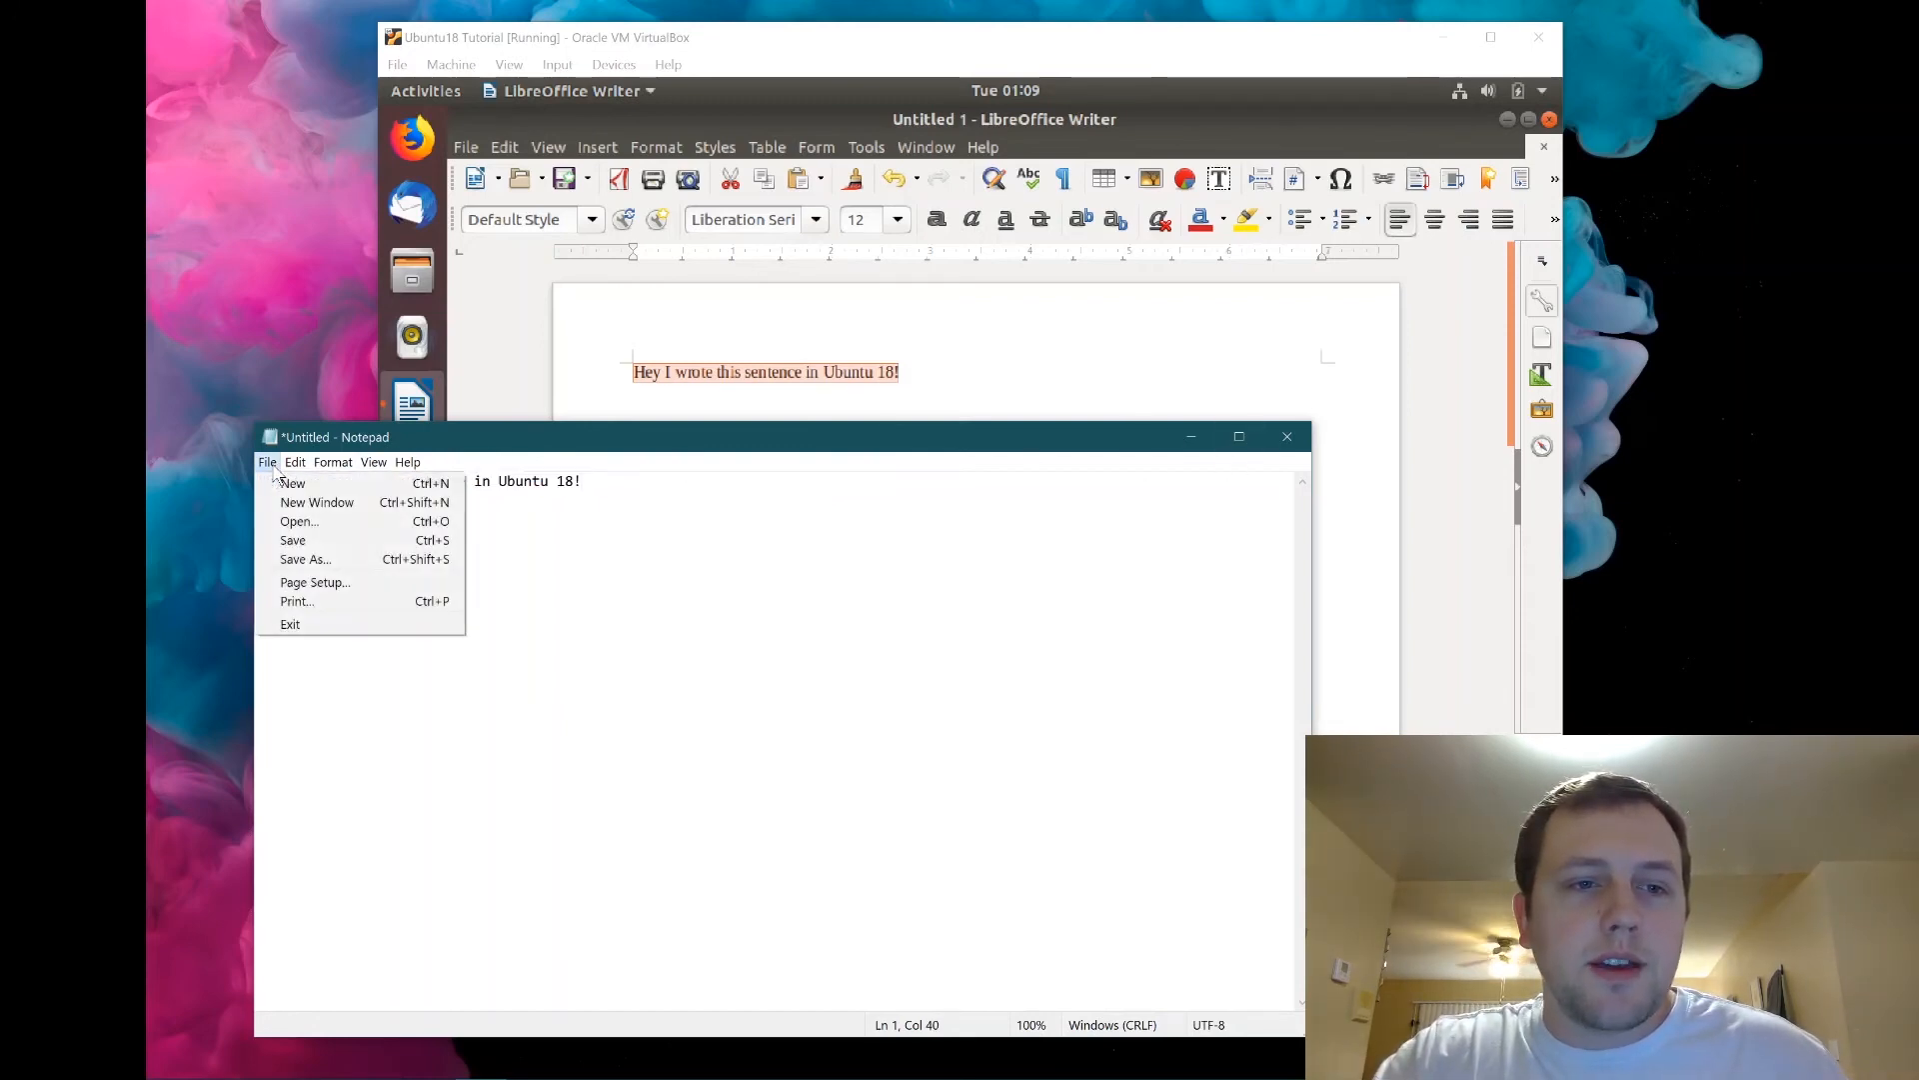
click(371, 566)
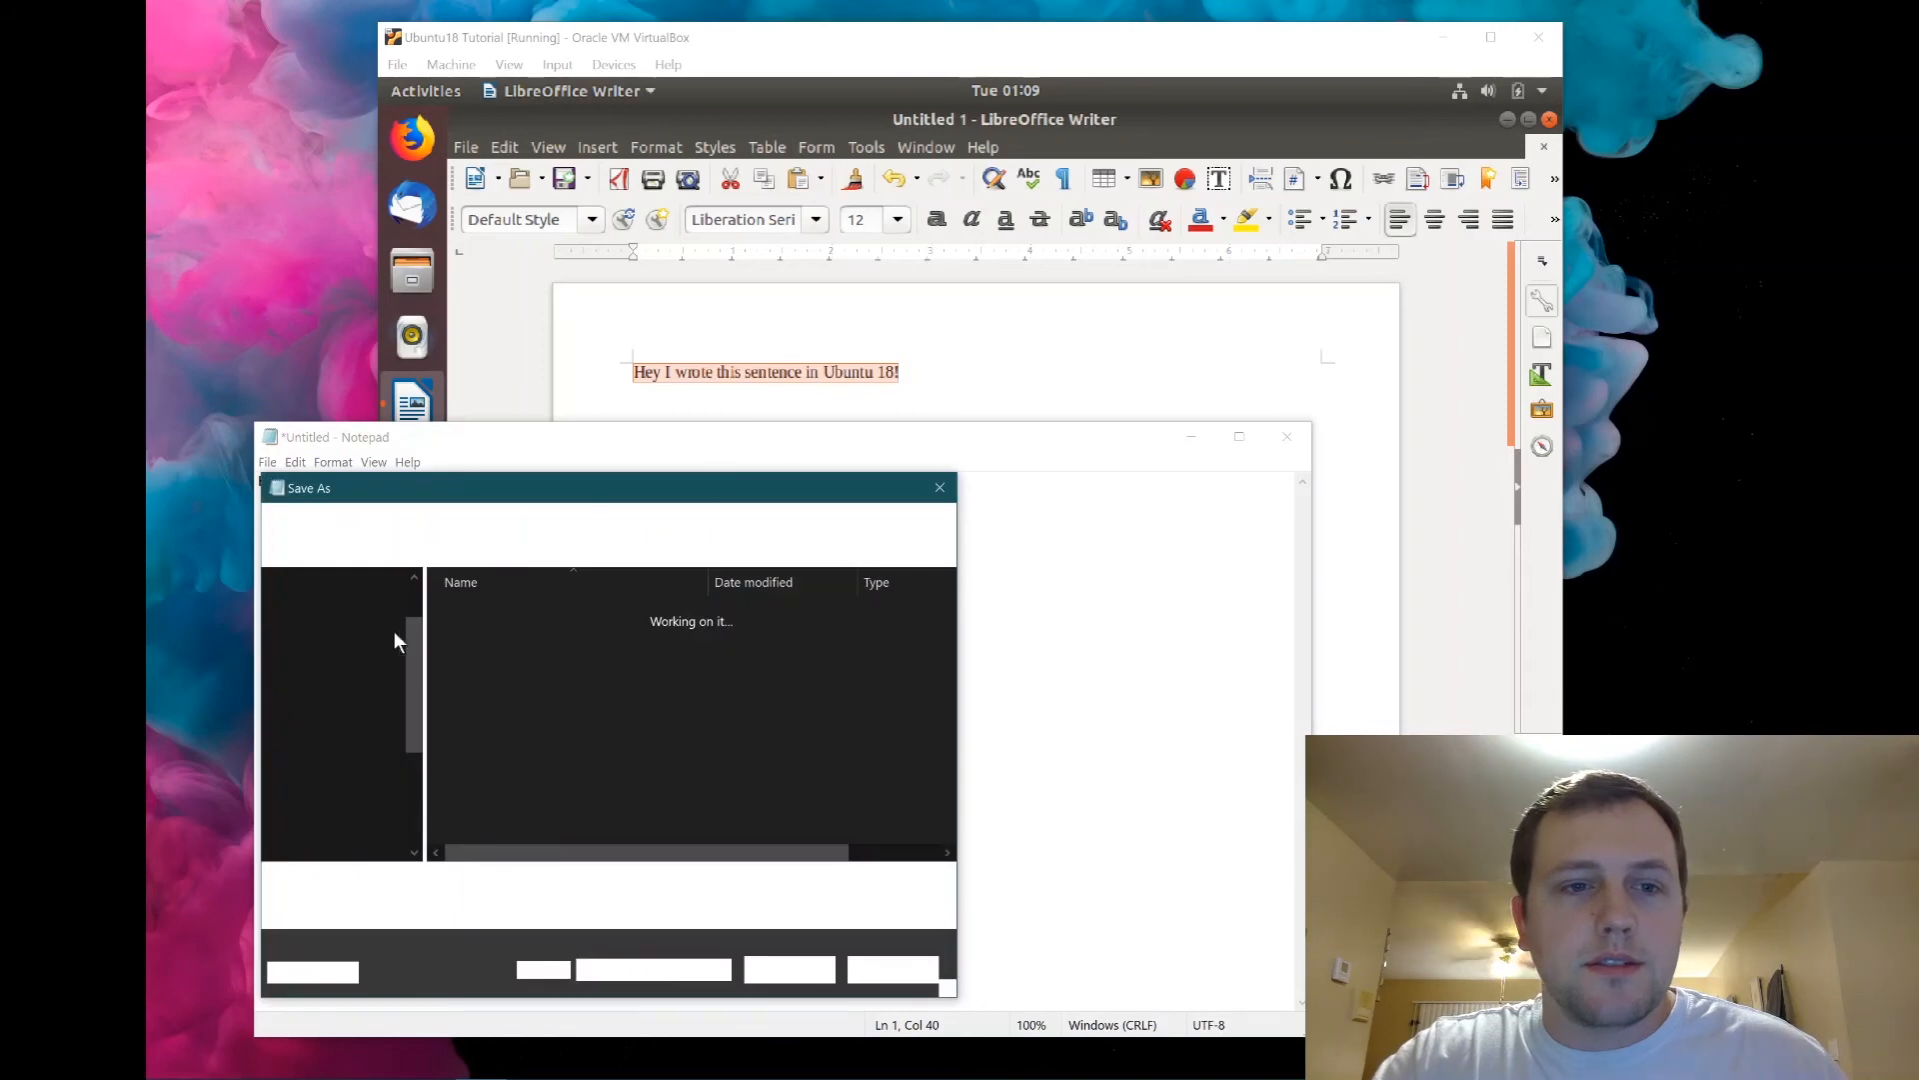
click(344, 710)
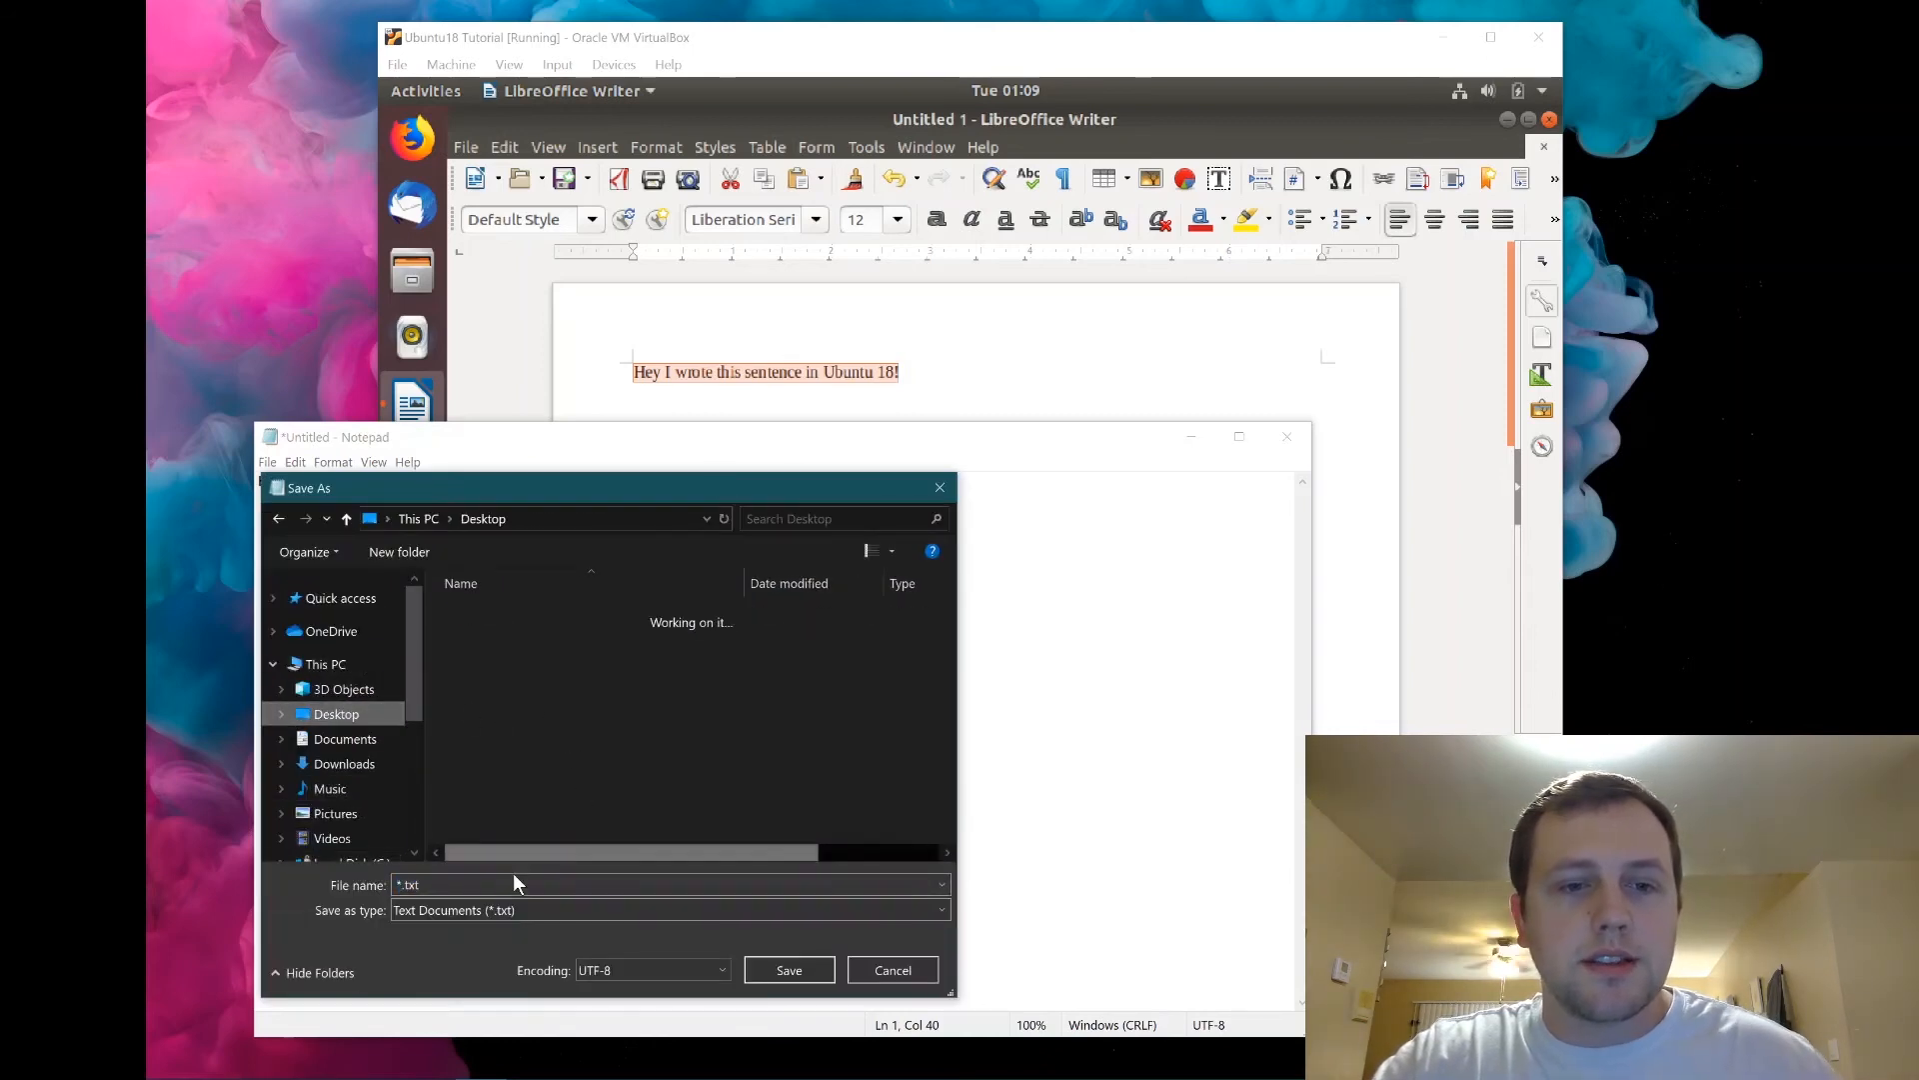
text(tutorial text file)
key(Return)
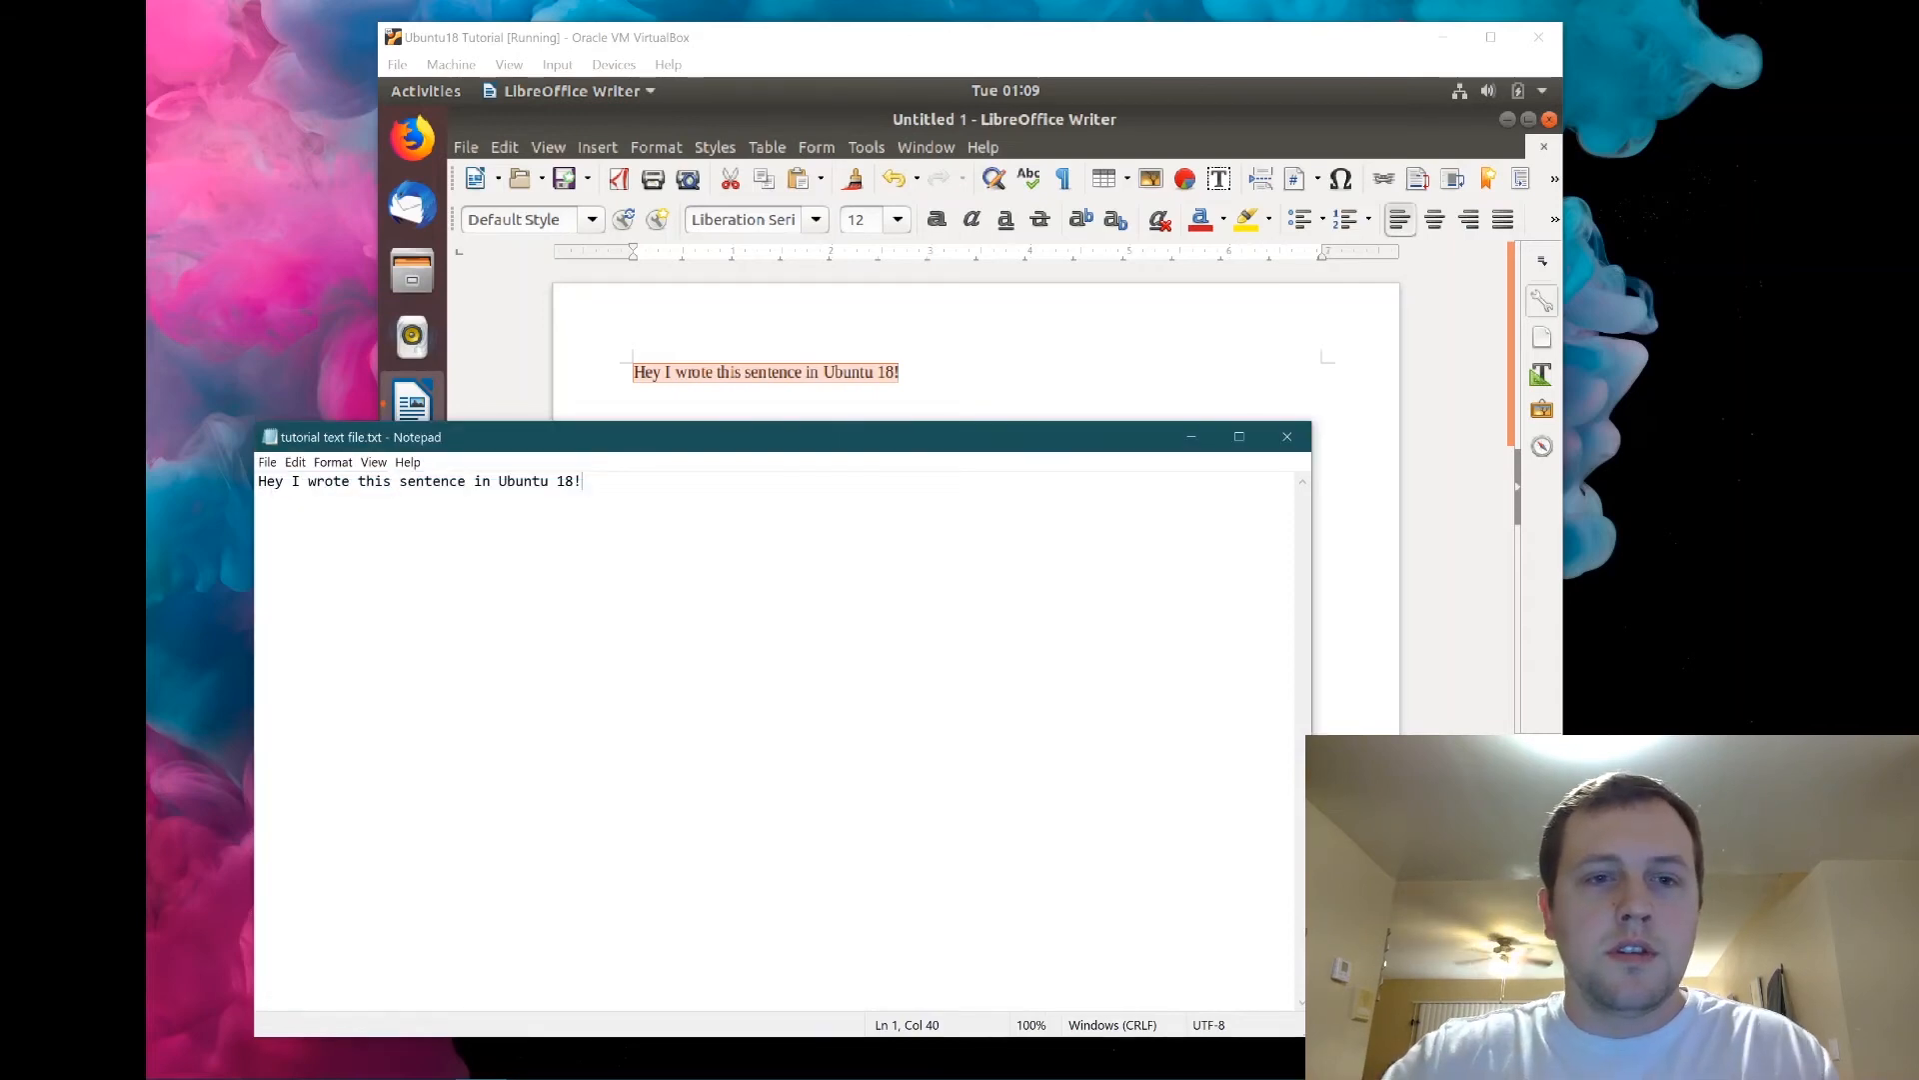
click(1299, 437)
Turn on Show desktop icons for the Windows desktop.
right_click(264, 309)
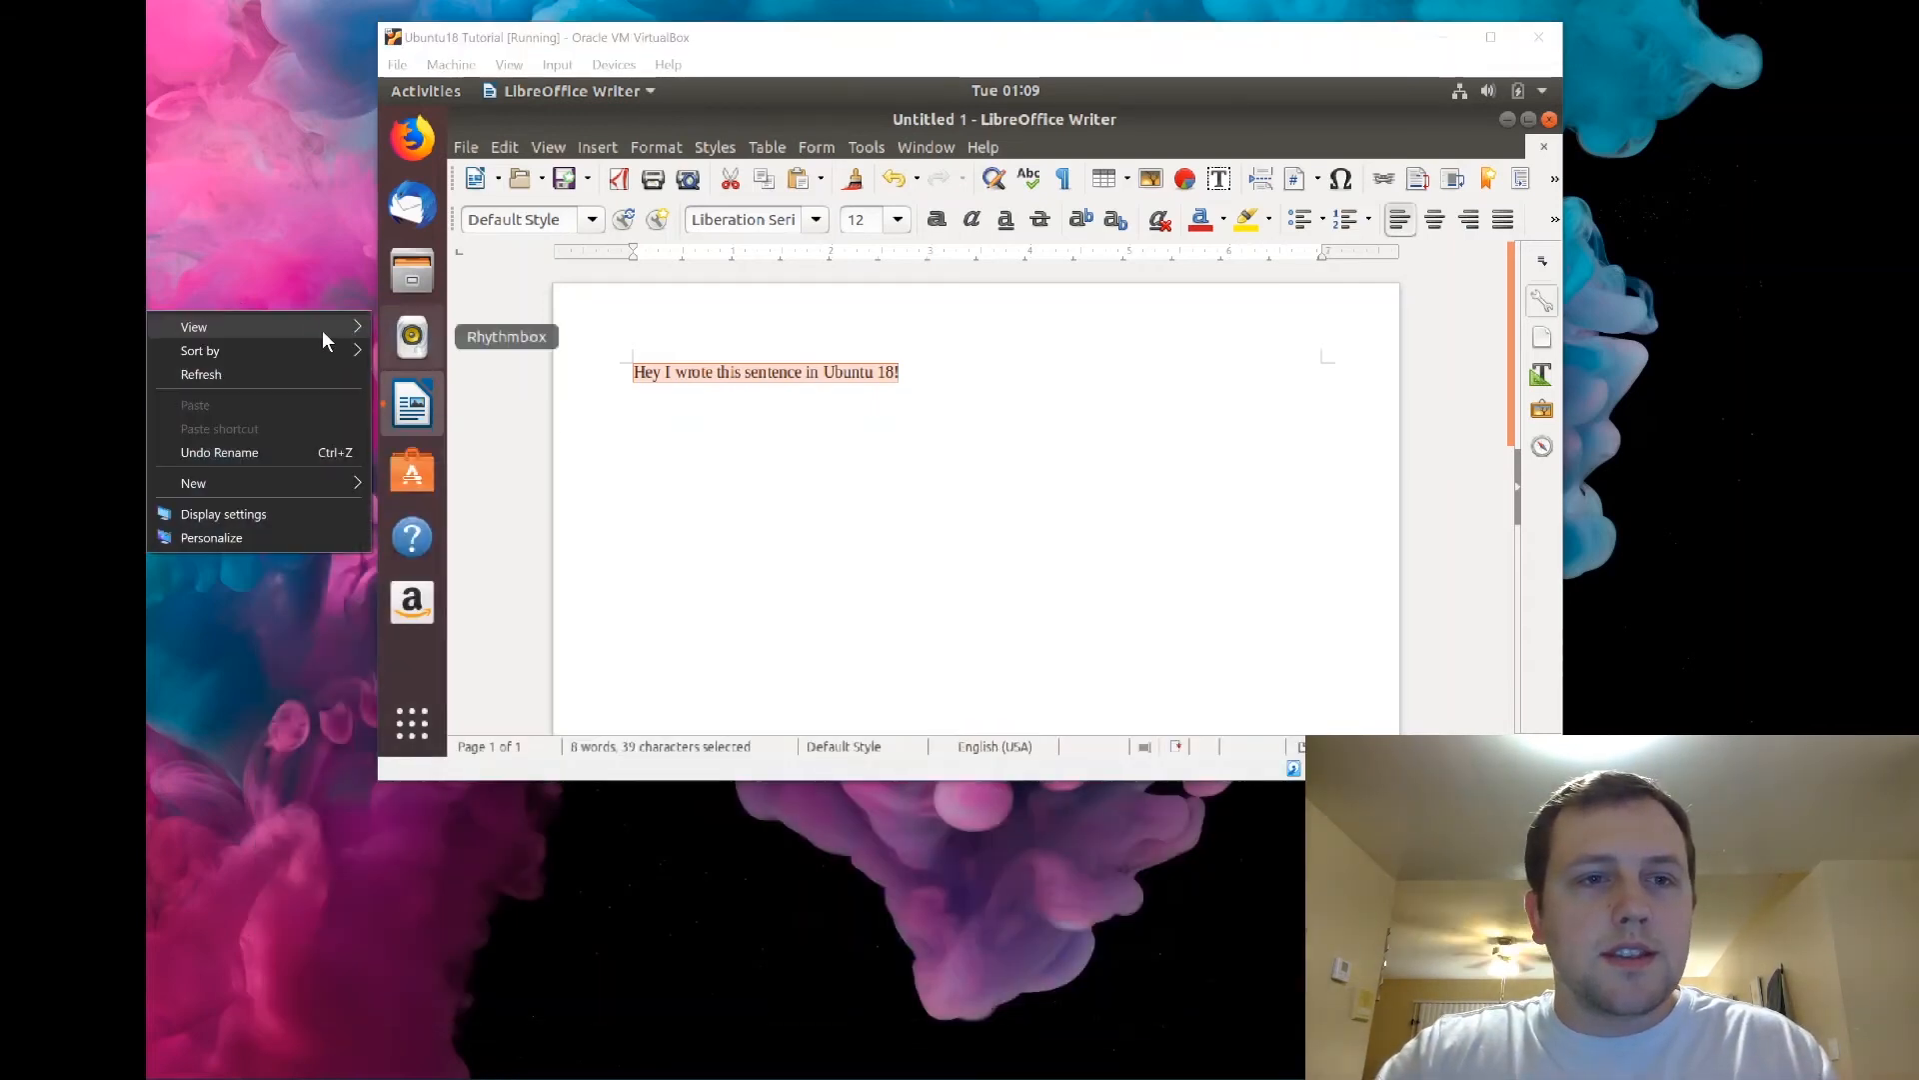
mouse_move(322, 330)
click(462, 458)
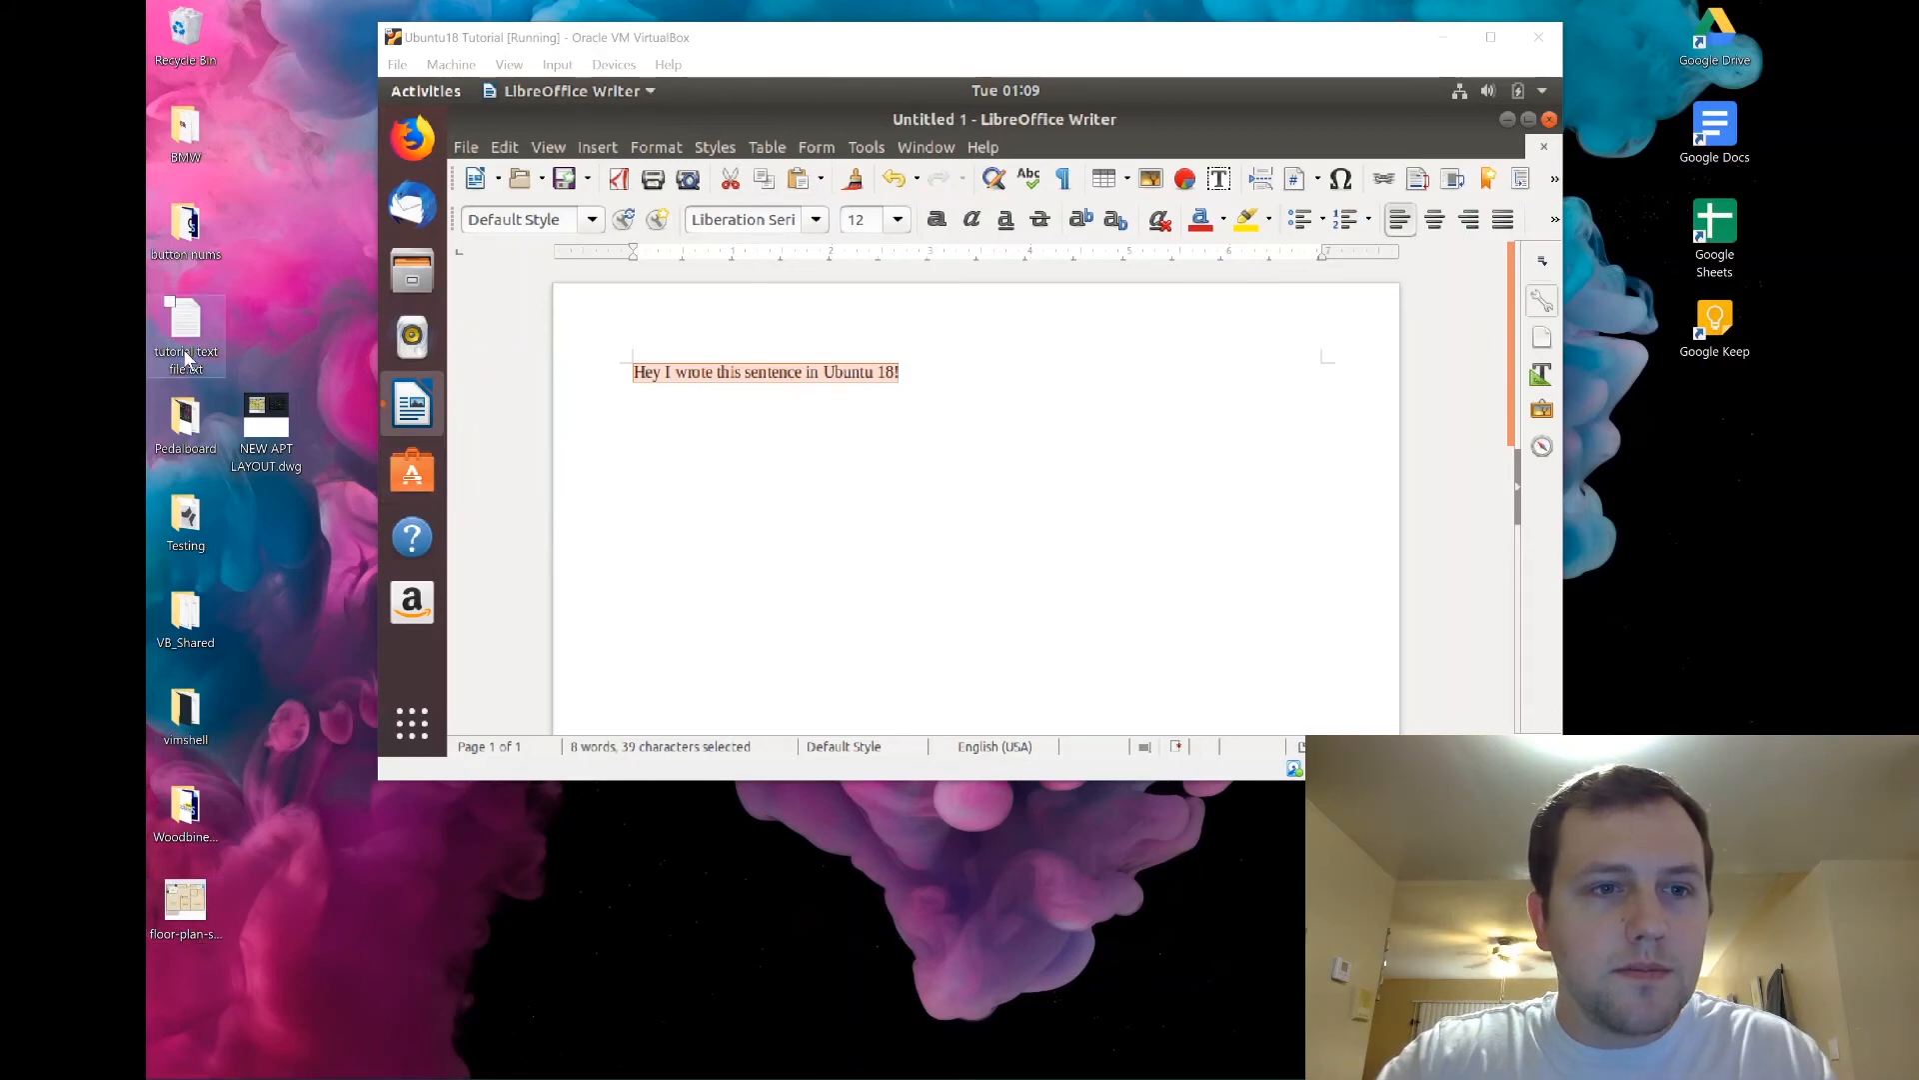
Close the Writer document with Don't Save and drag tutorial text file.txt onto the Ubuntu desktop.
click(1543, 137)
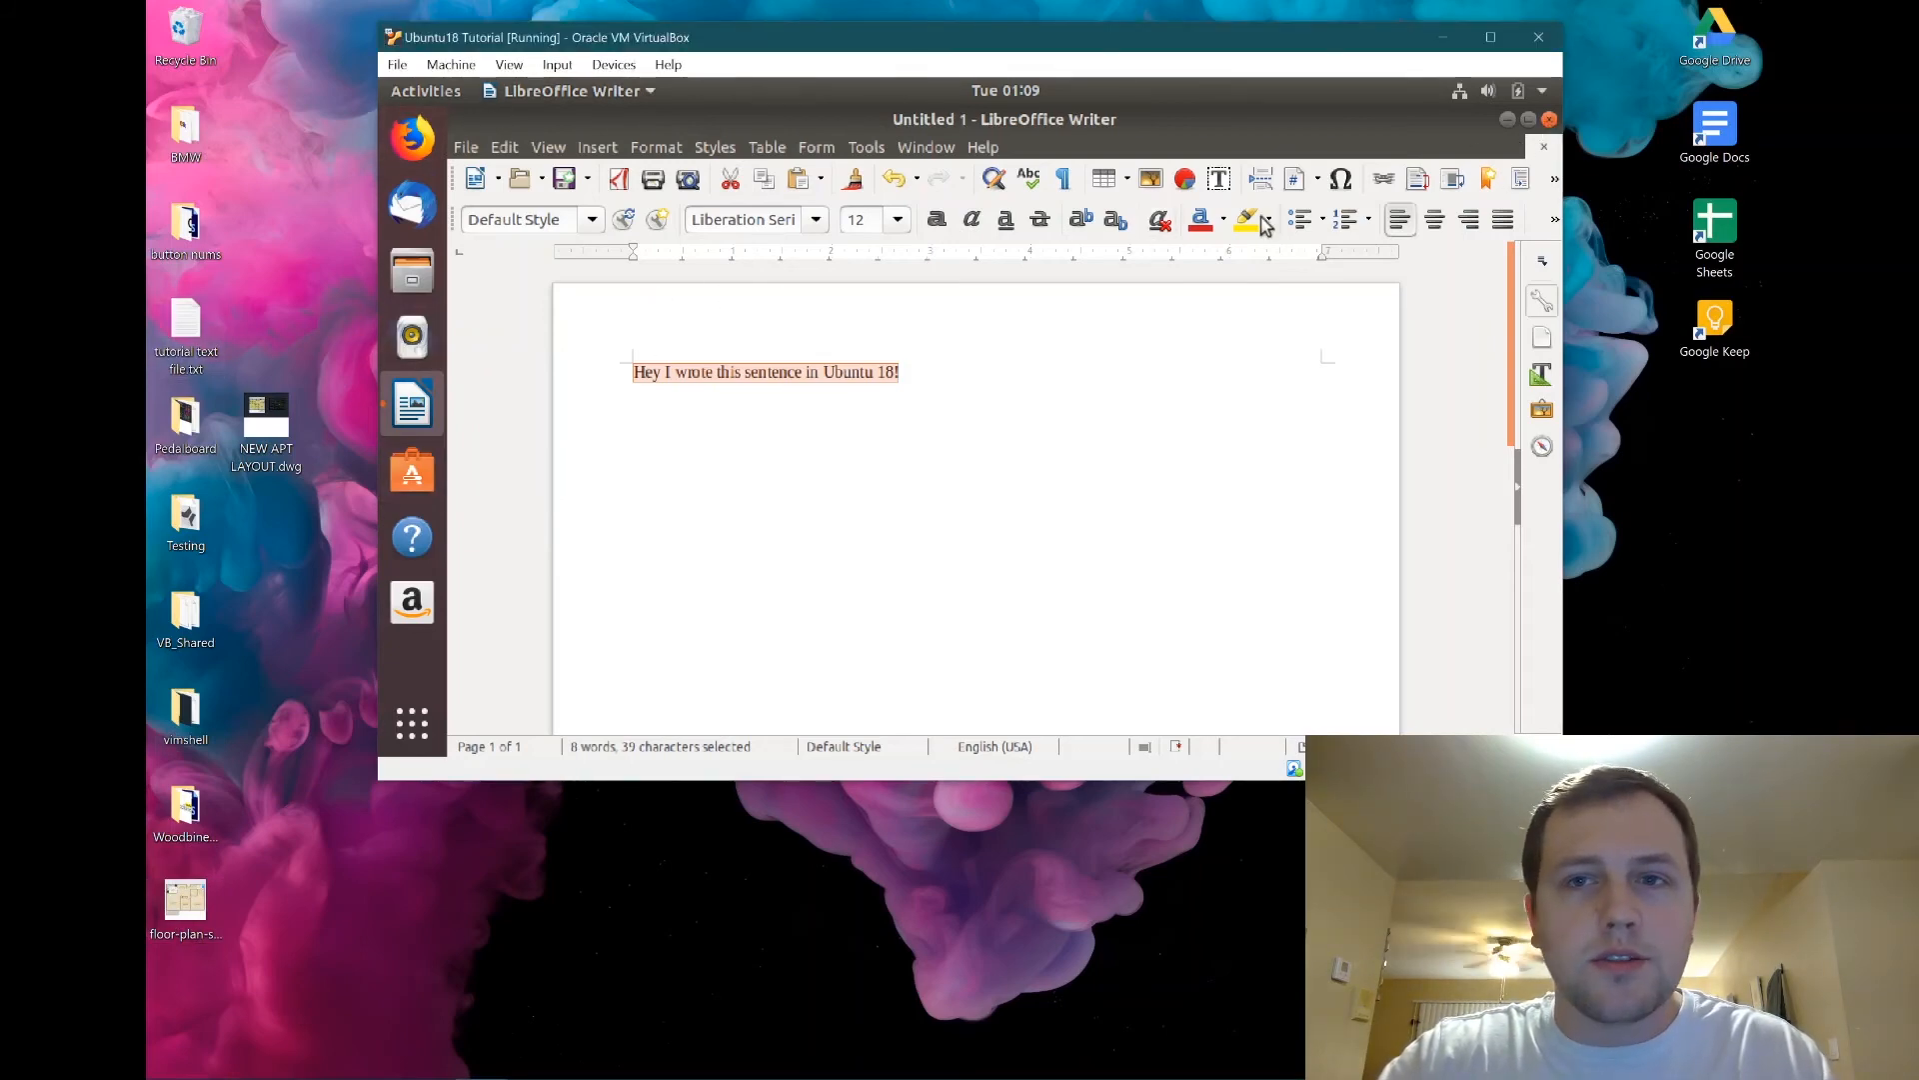
click(1548, 120)
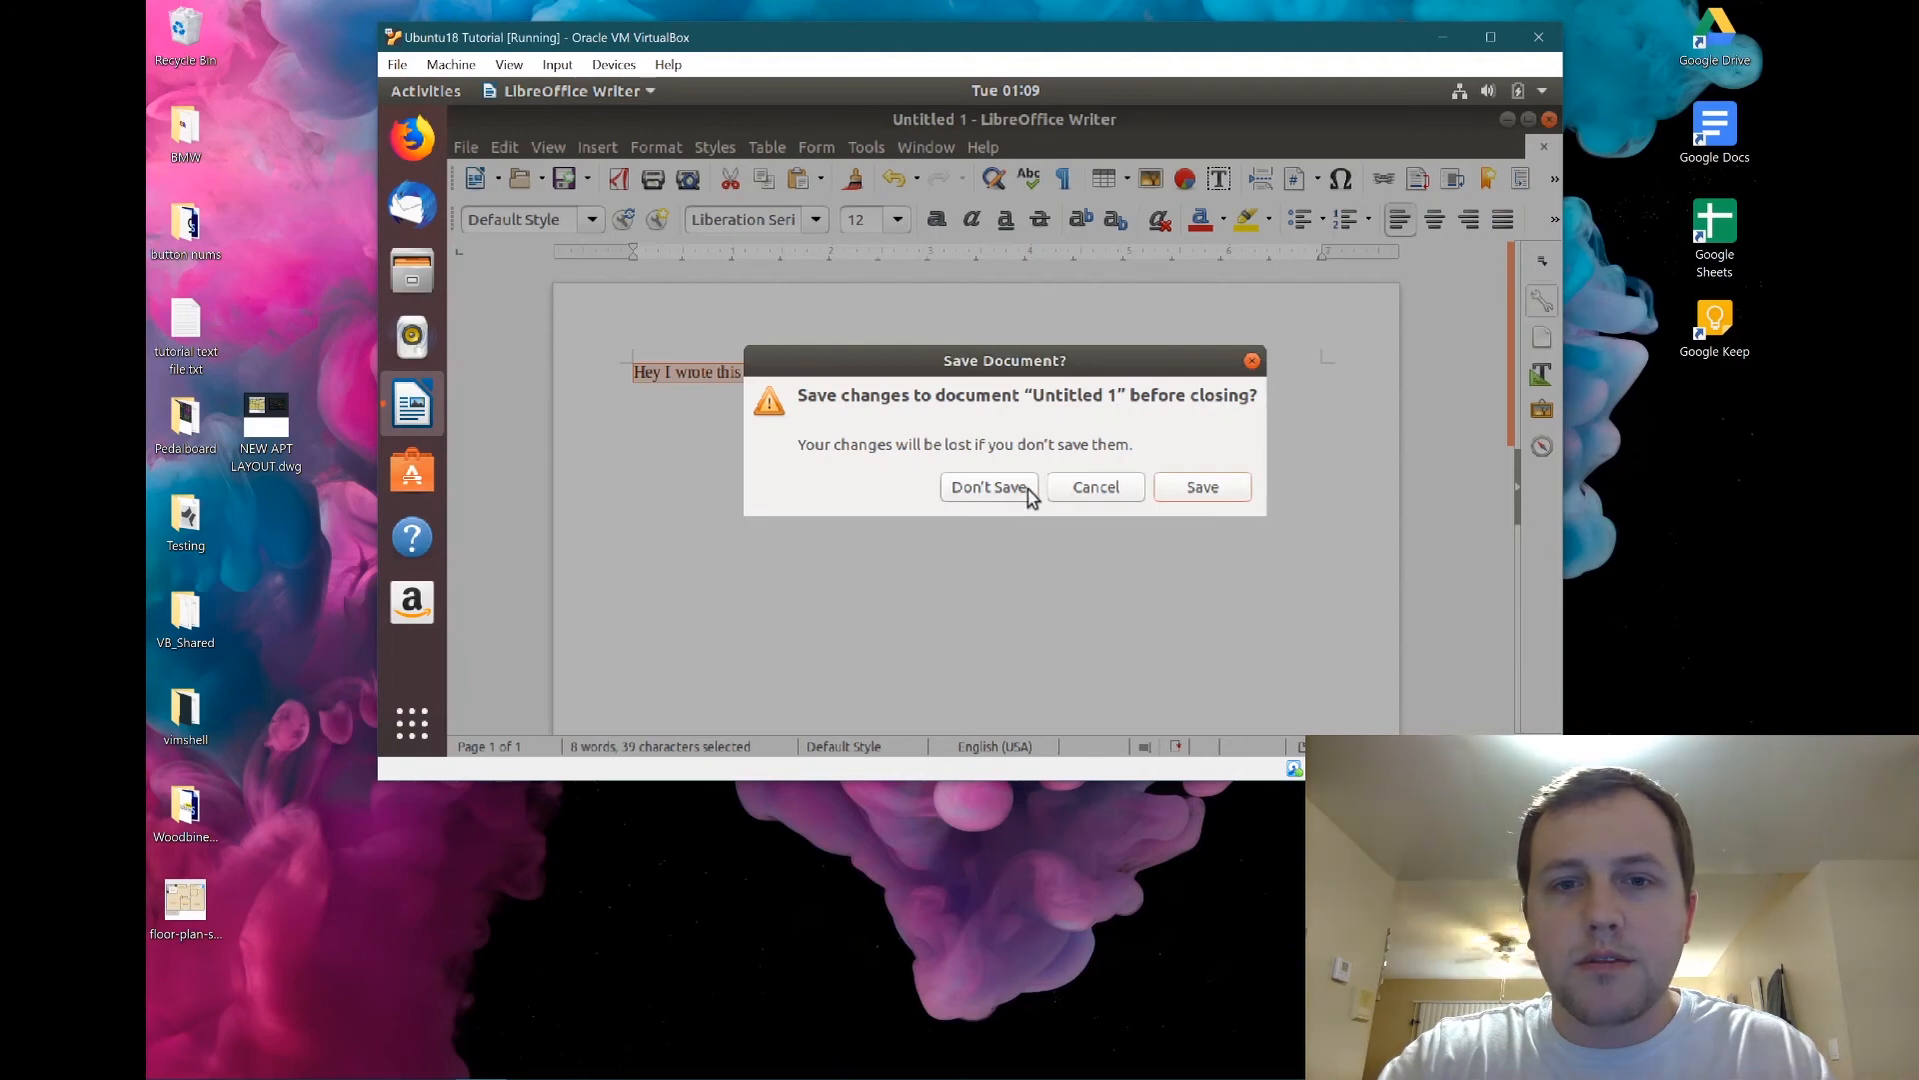
click(1025, 492)
drag(186, 325, 722, 329)
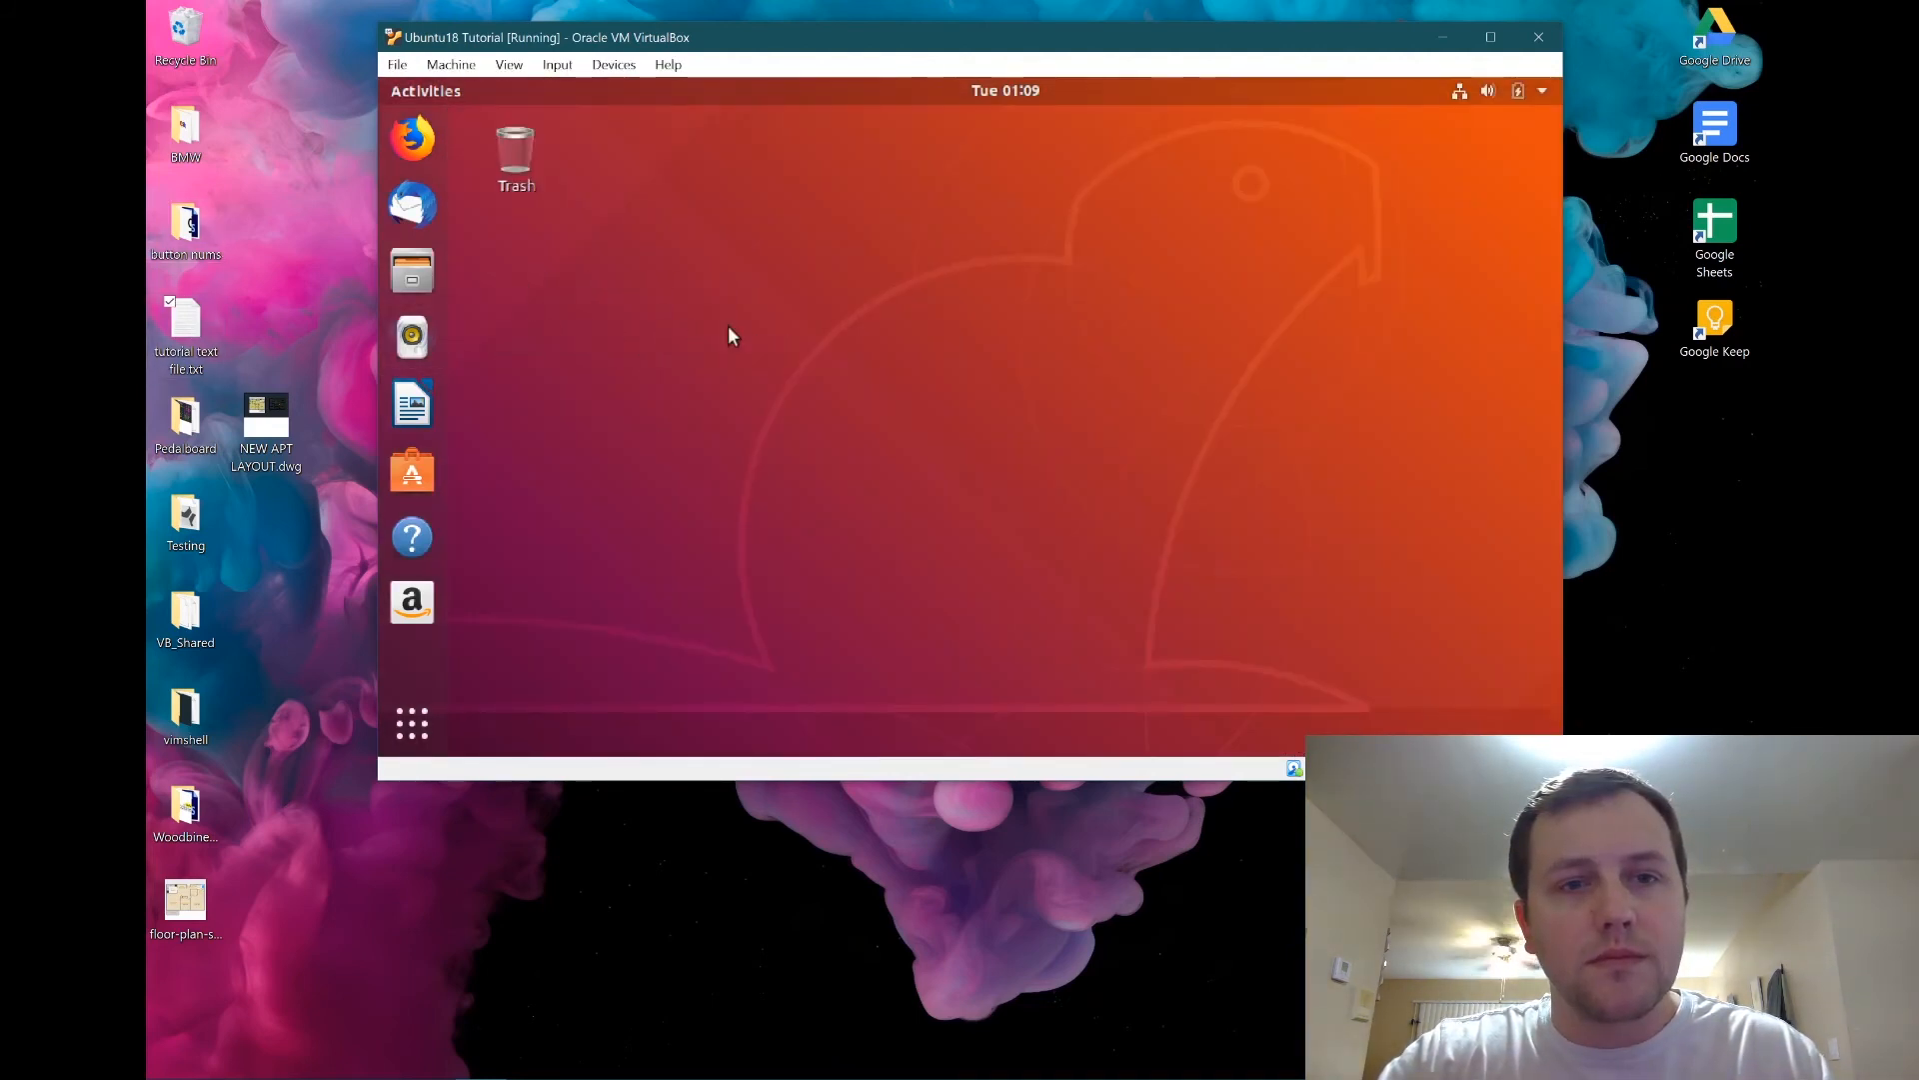
Rename the copied file in Ubuntu to tutorial from ubuntu.txt.
click(843, 511)
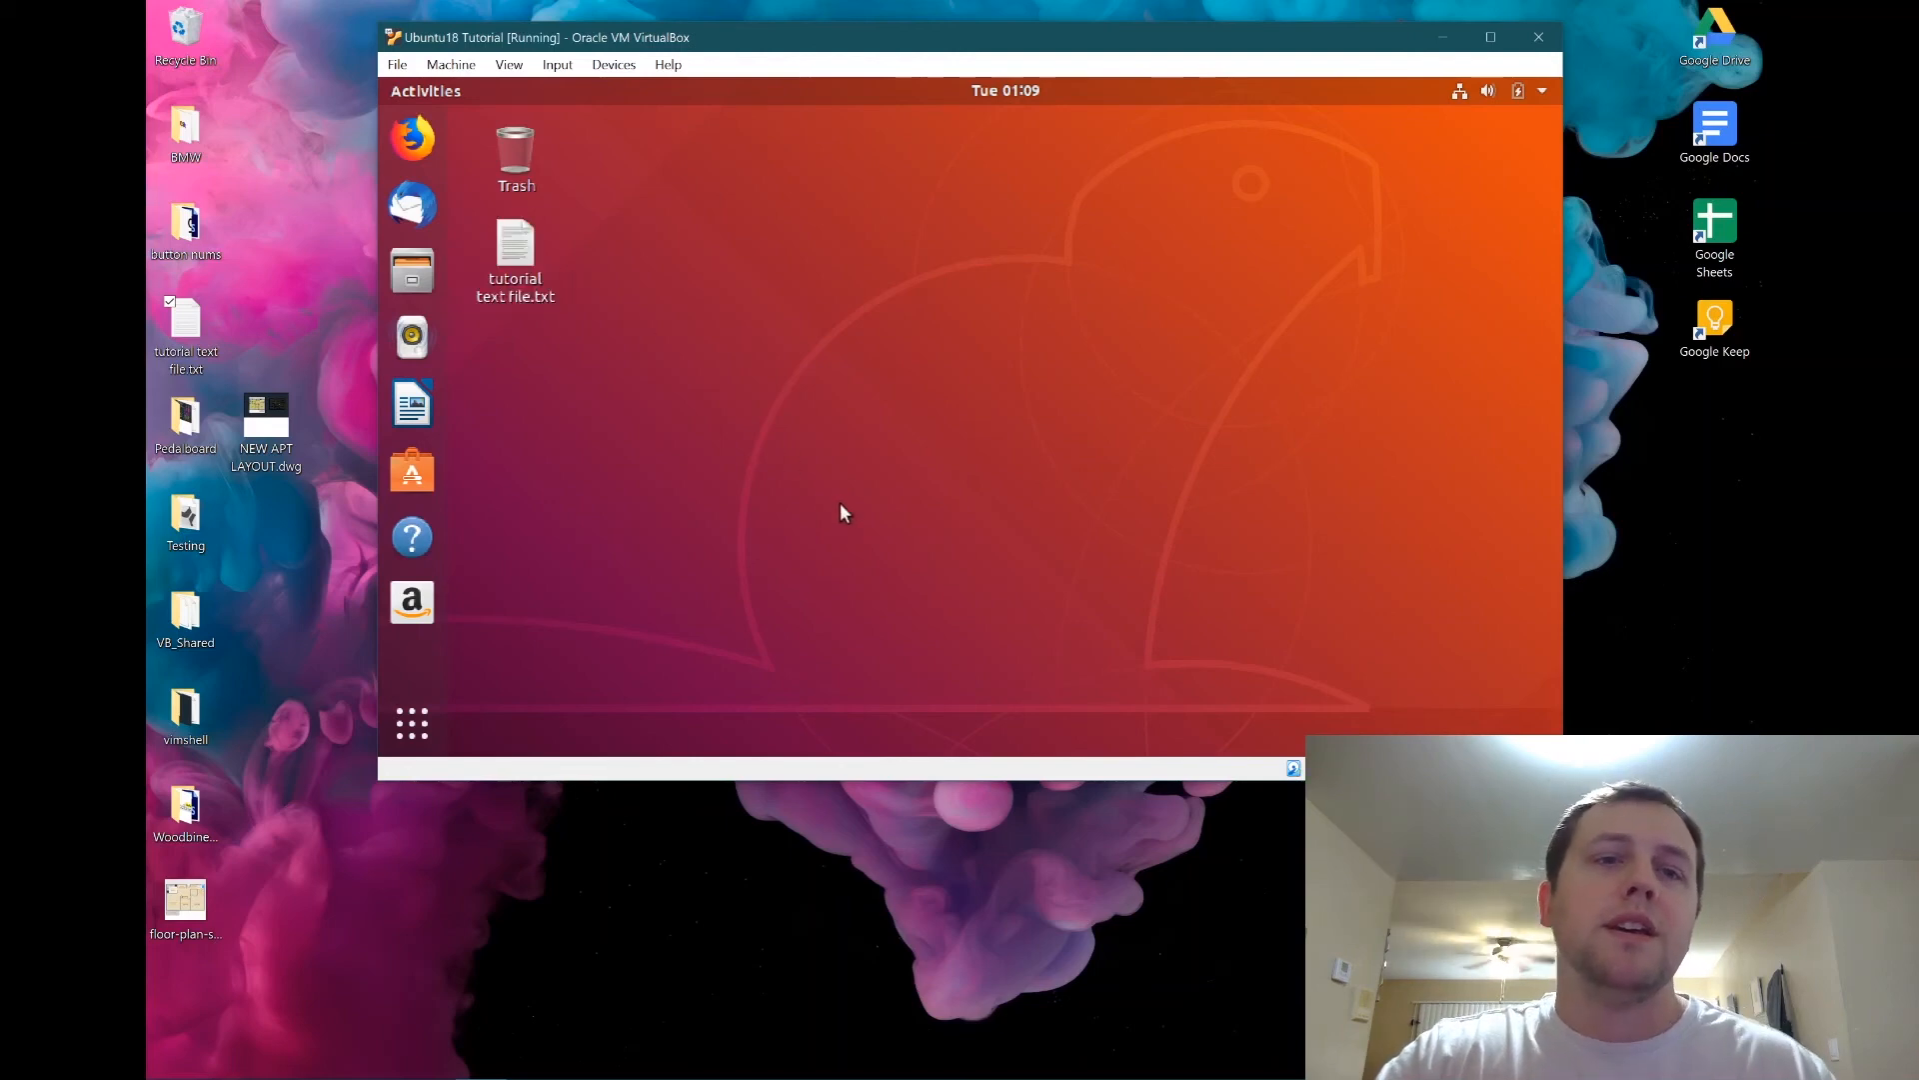
click(551, 292)
right_click(551, 291)
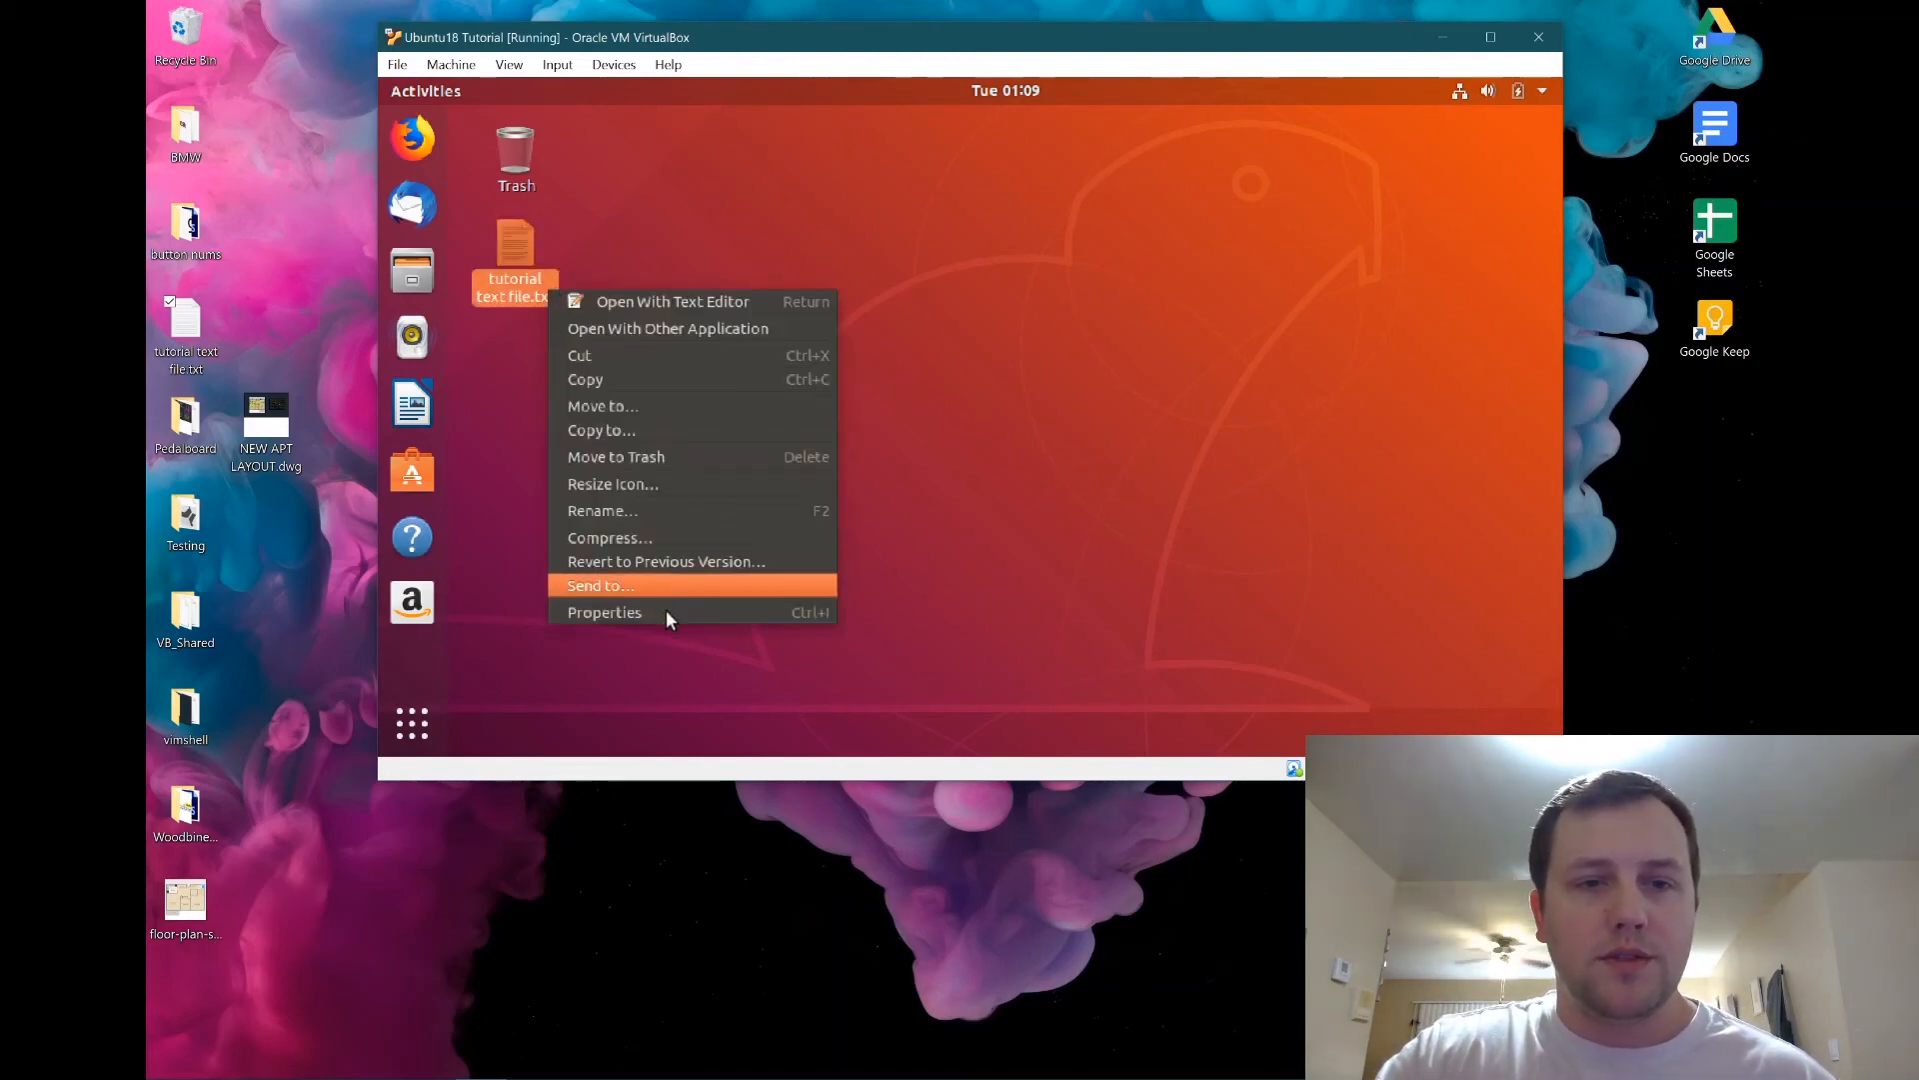
click(646, 510)
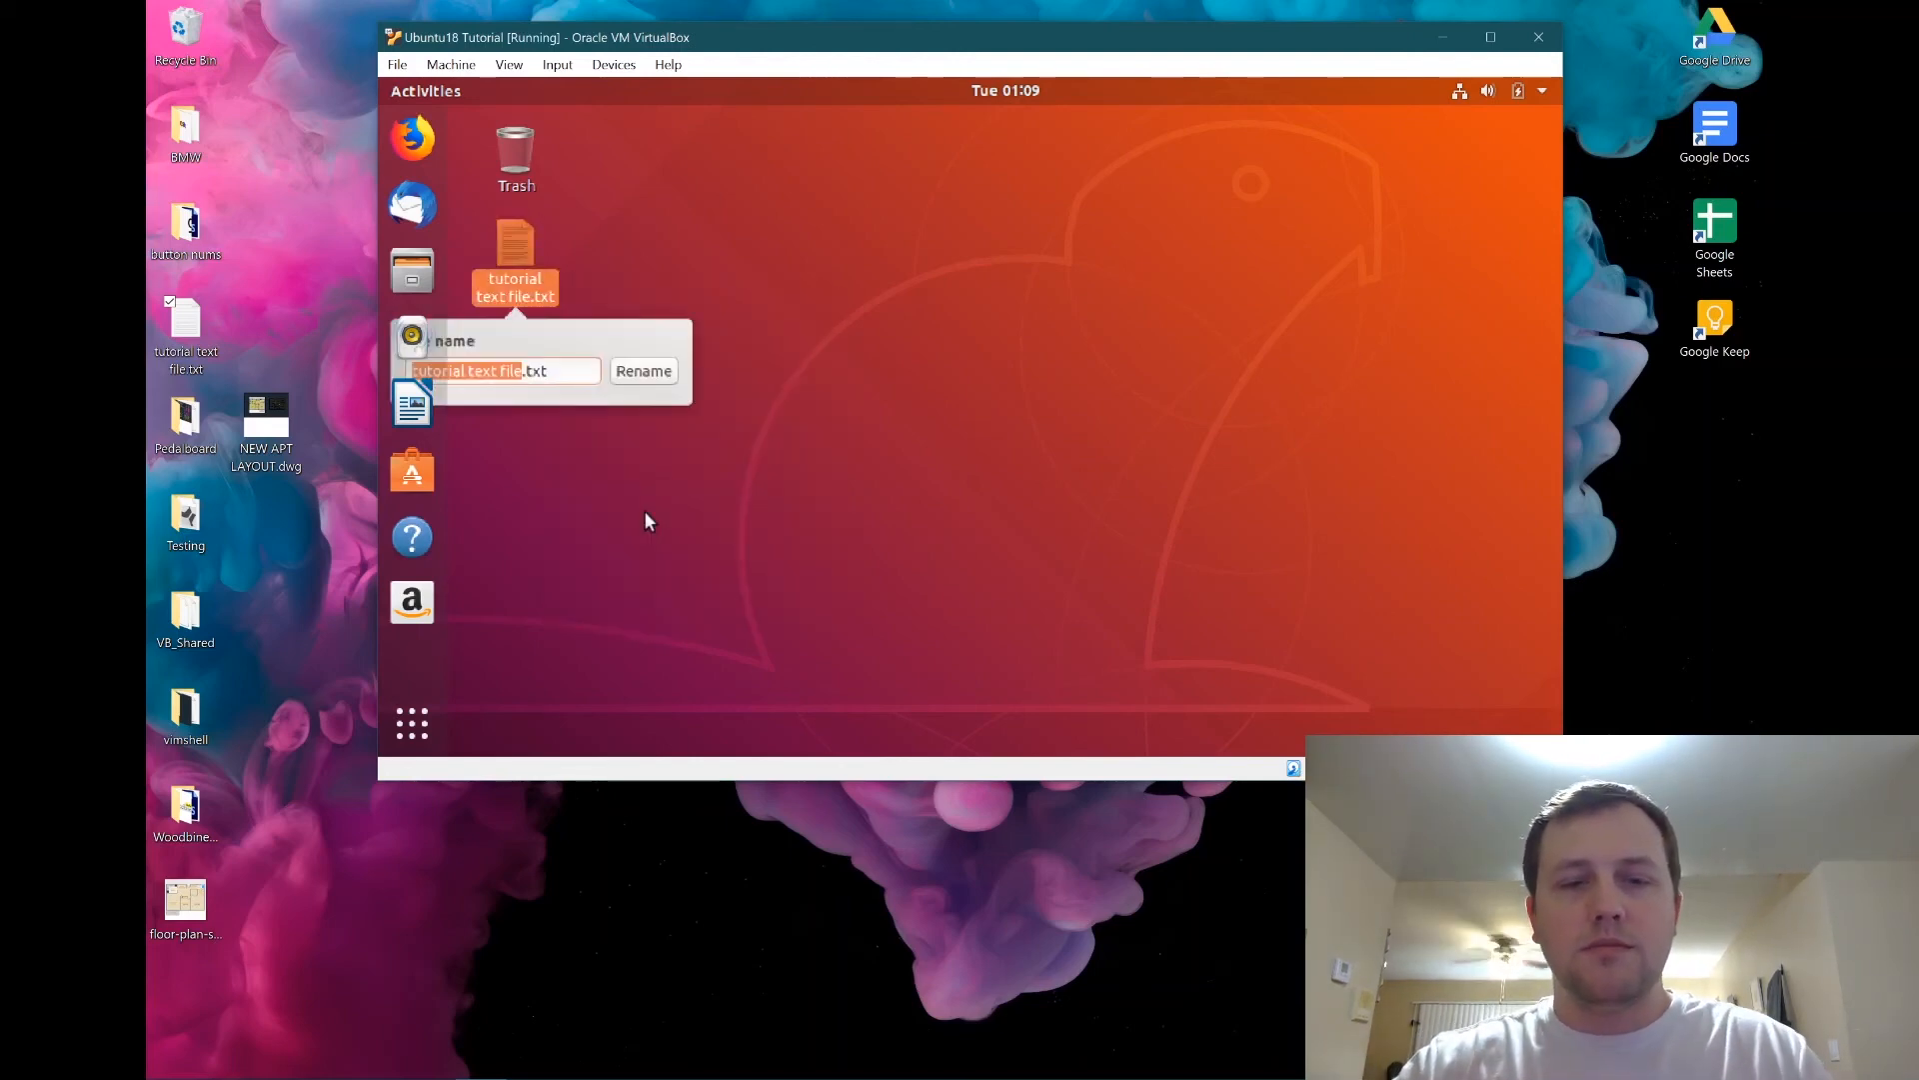
text(d)
key(BackSpace)
text(tutorial i)
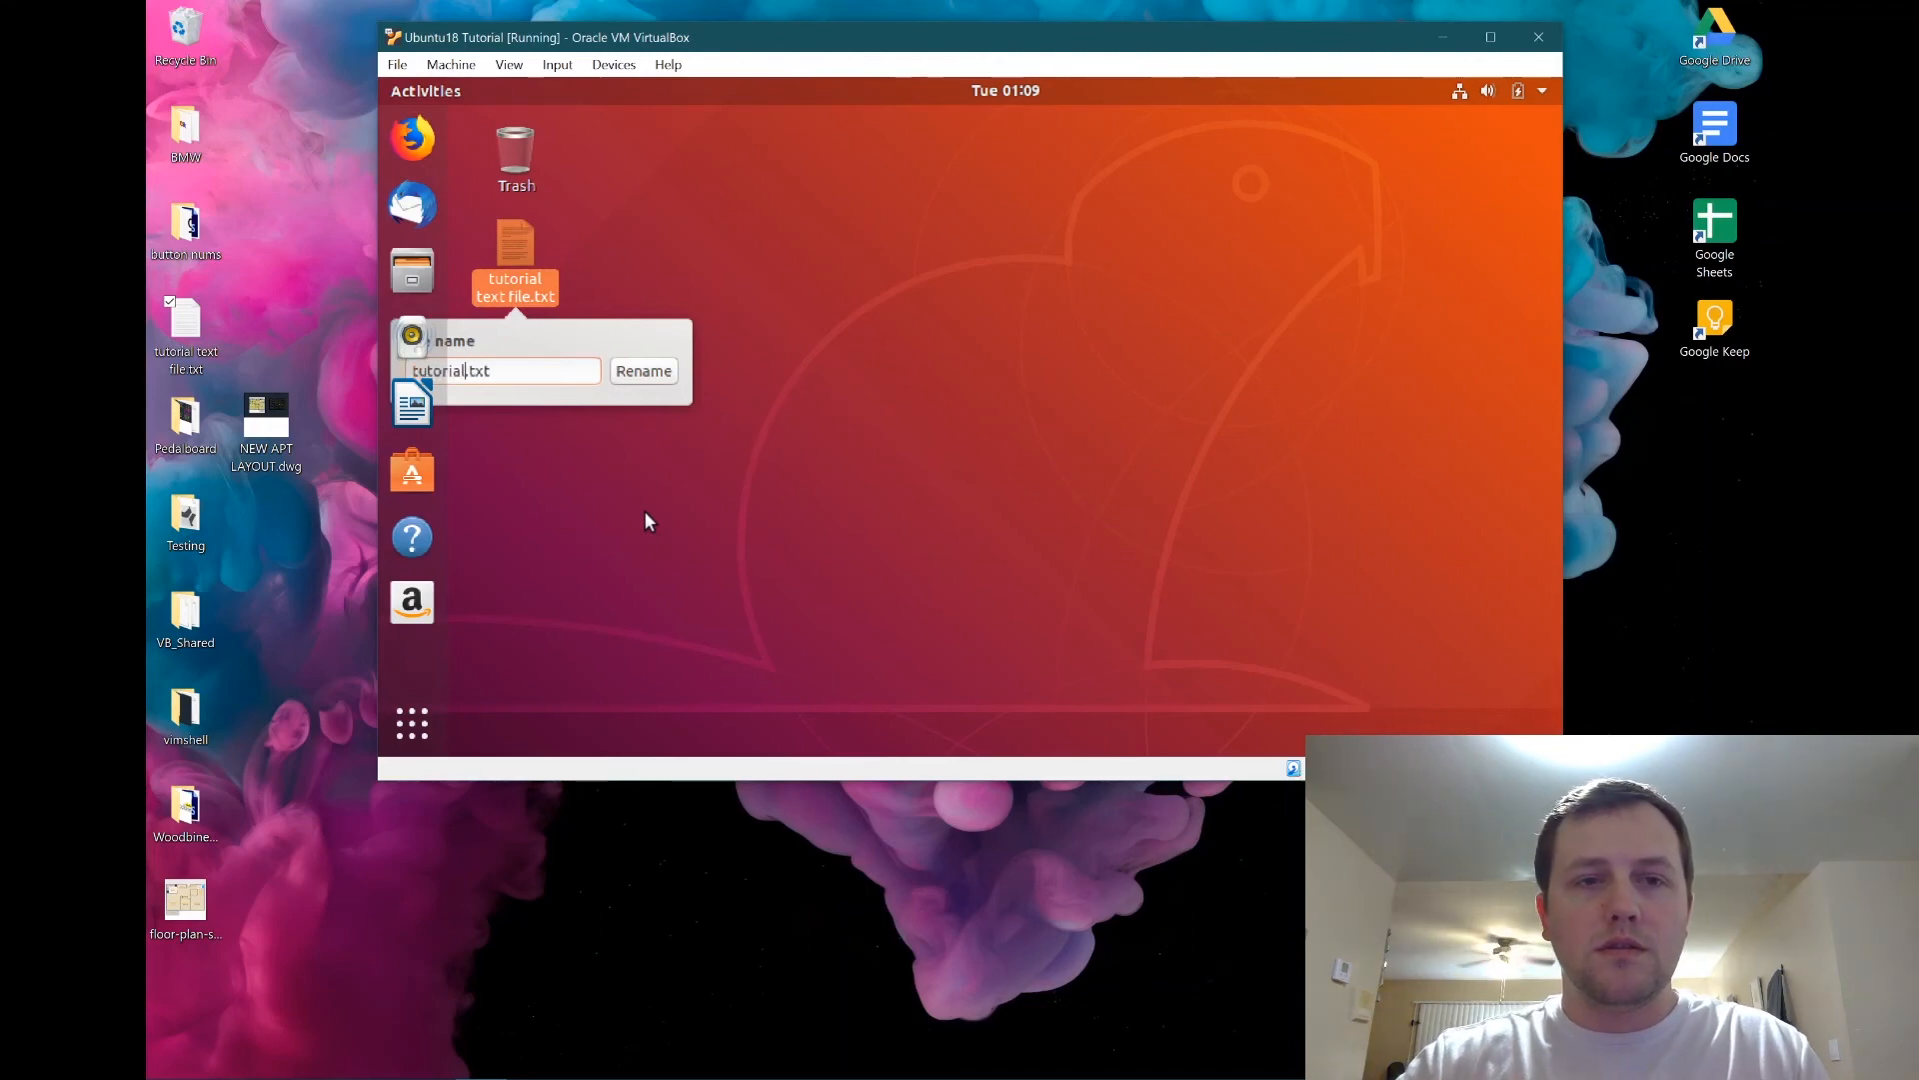
text(rom ubuntu)
key(Return)
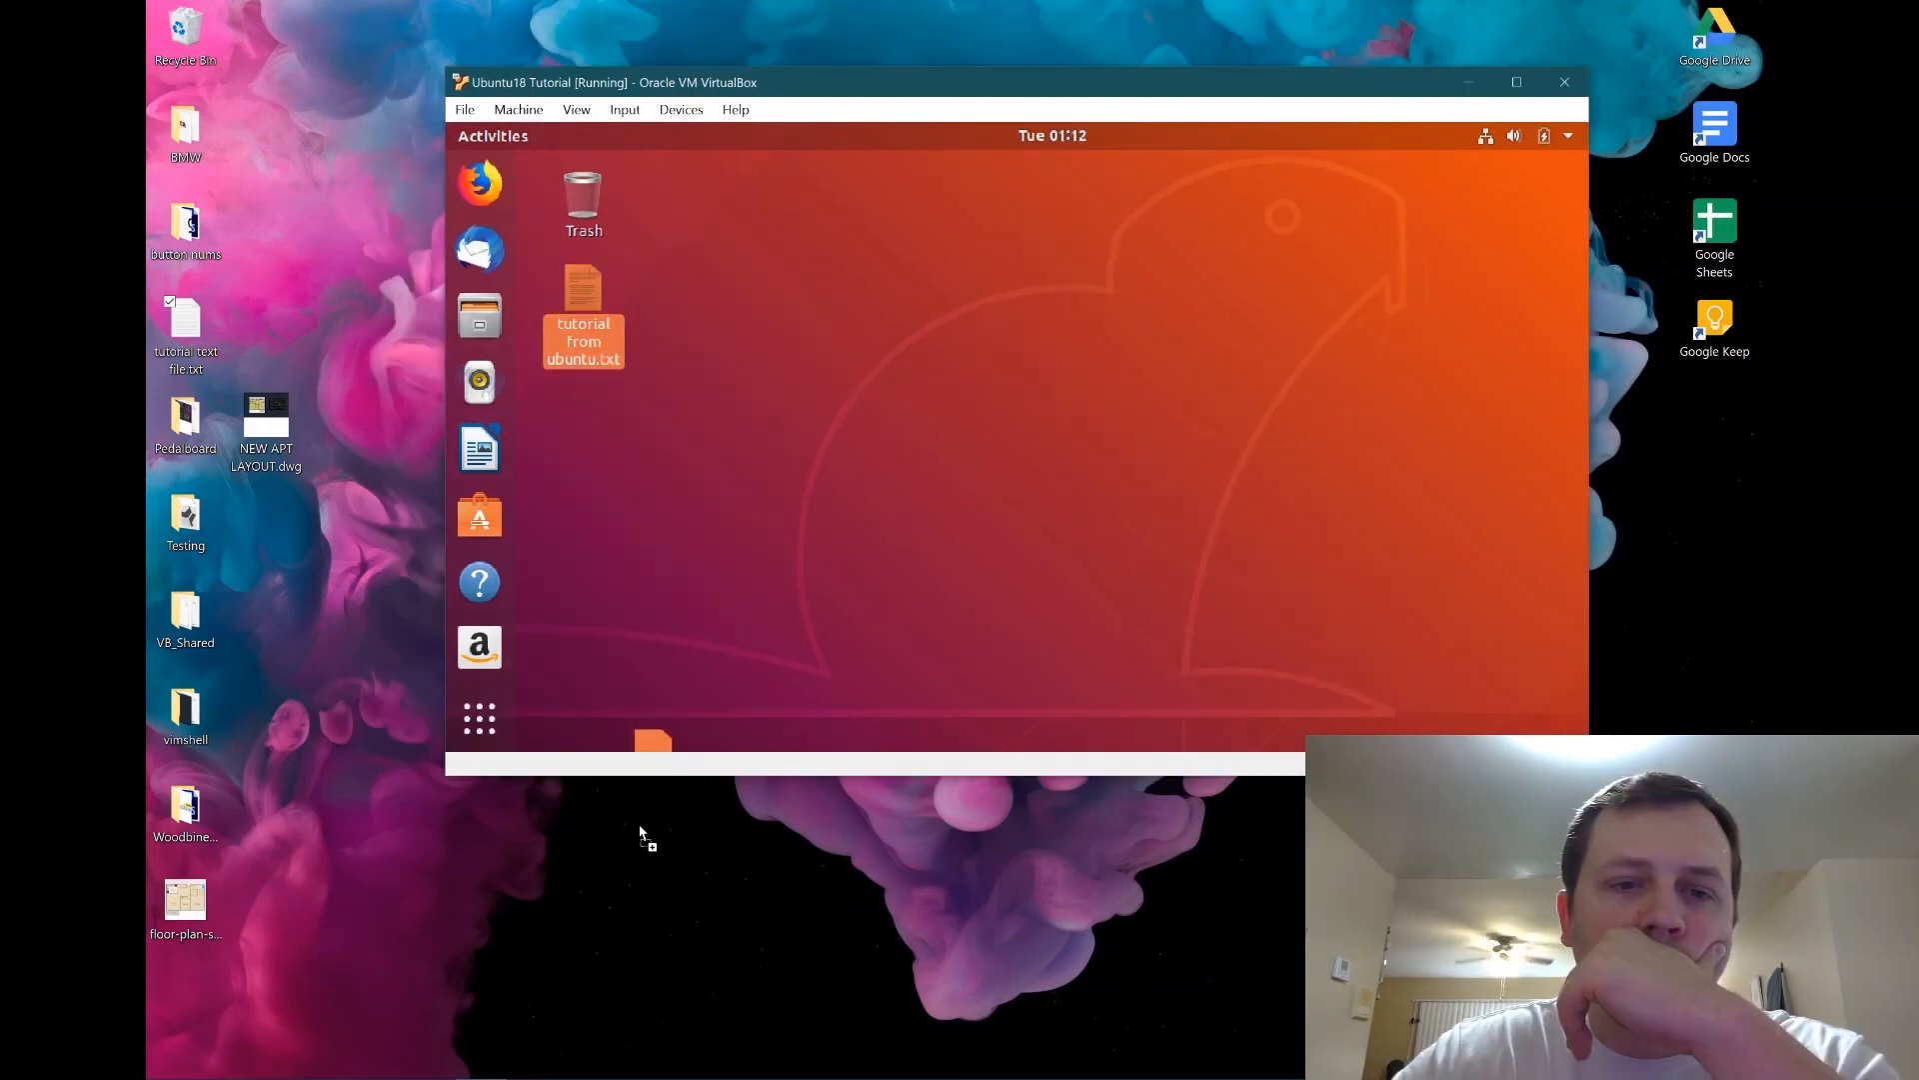
Drag tutorial from ubuntu.txt out to the Windows desktop and position it there.
drag(640, 826, 624, 881)
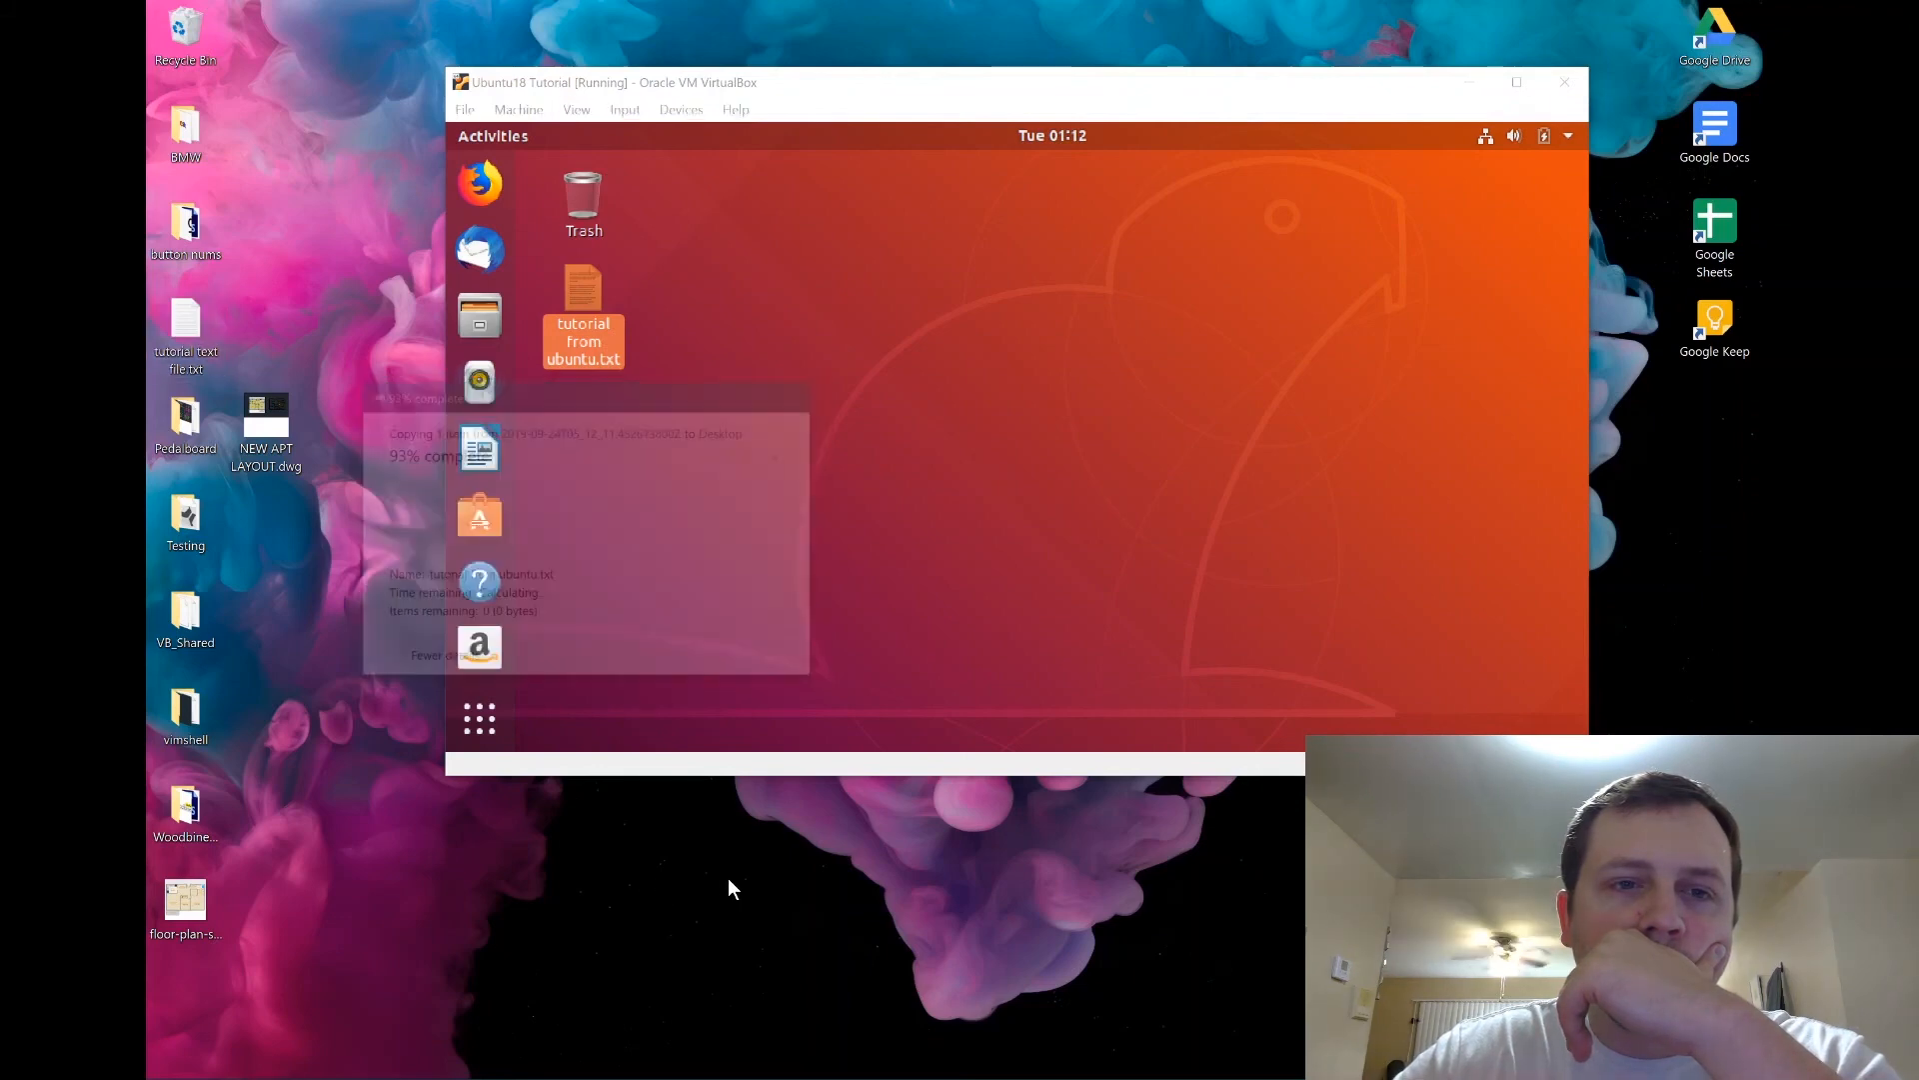
drag(601, 84, 1266, 212)
drag(654, 715, 252, 522)
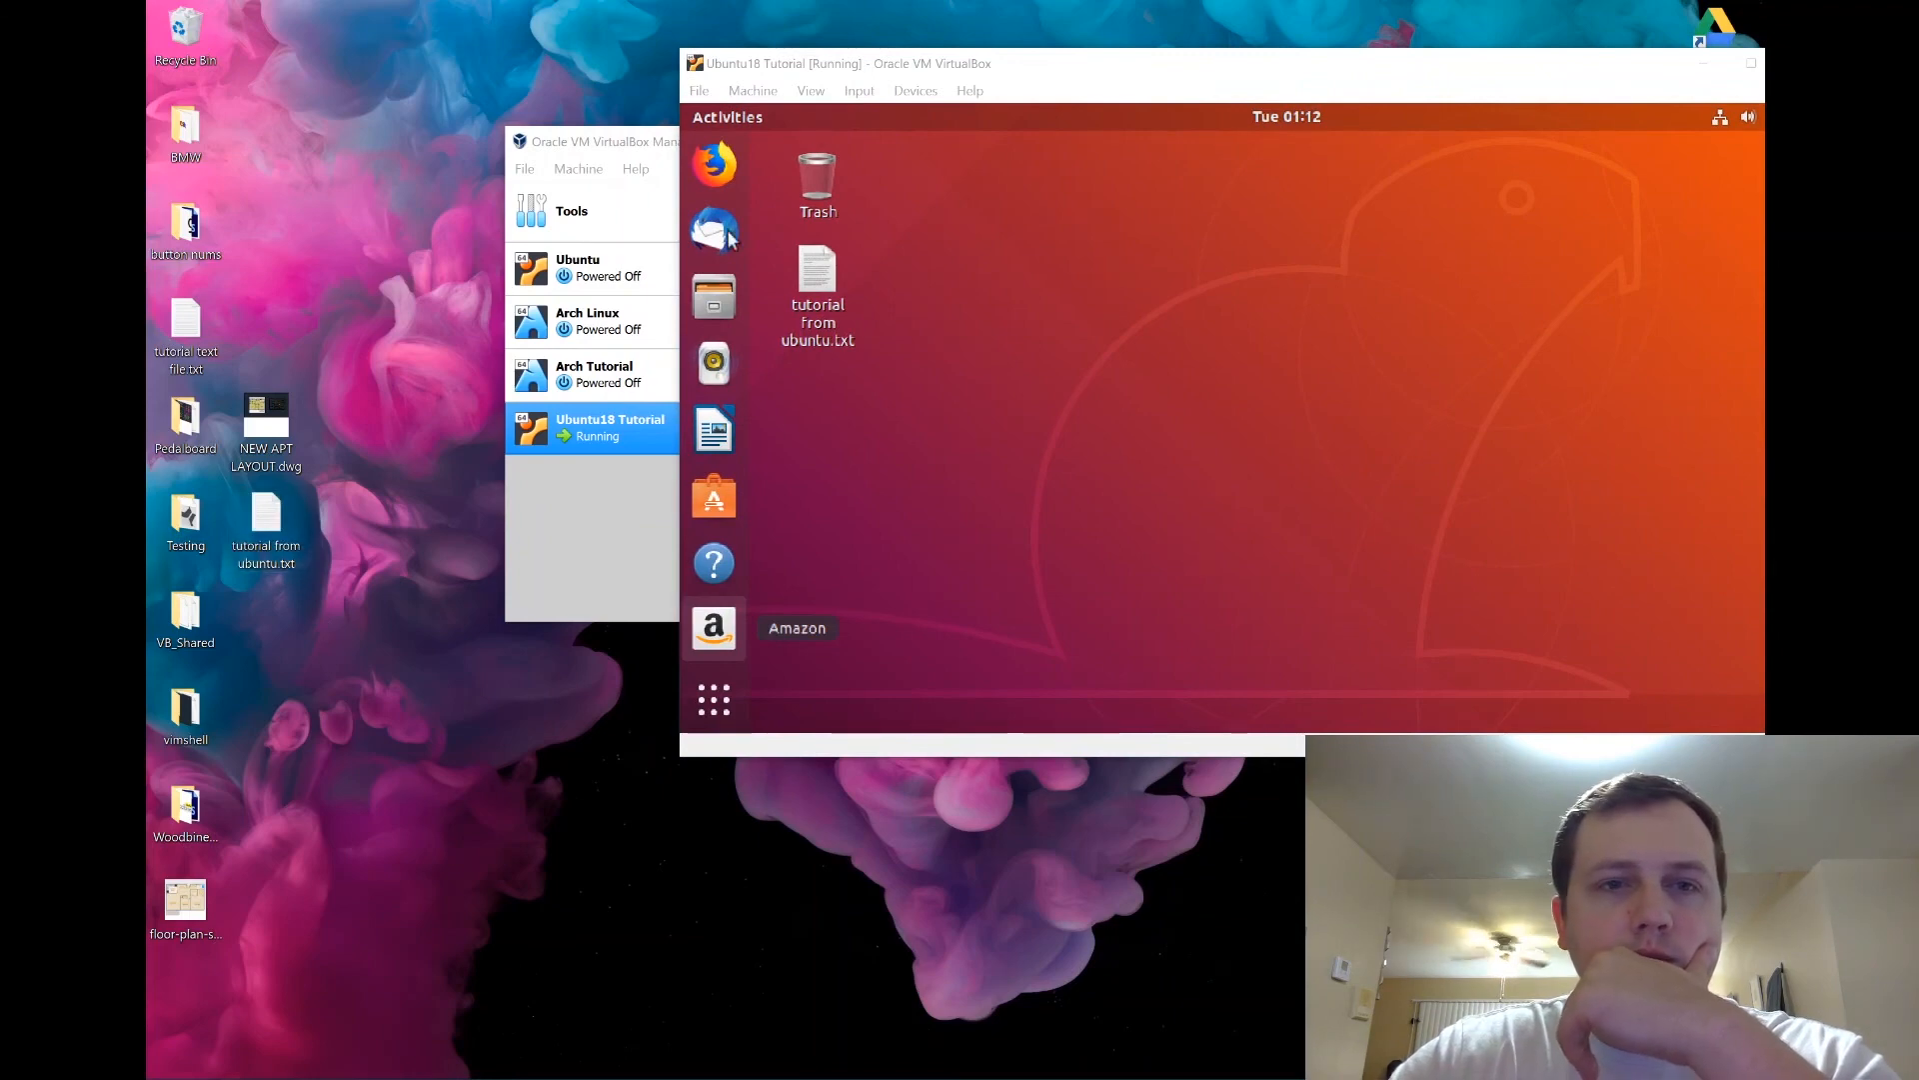
drag(814, 75, 483, 62)
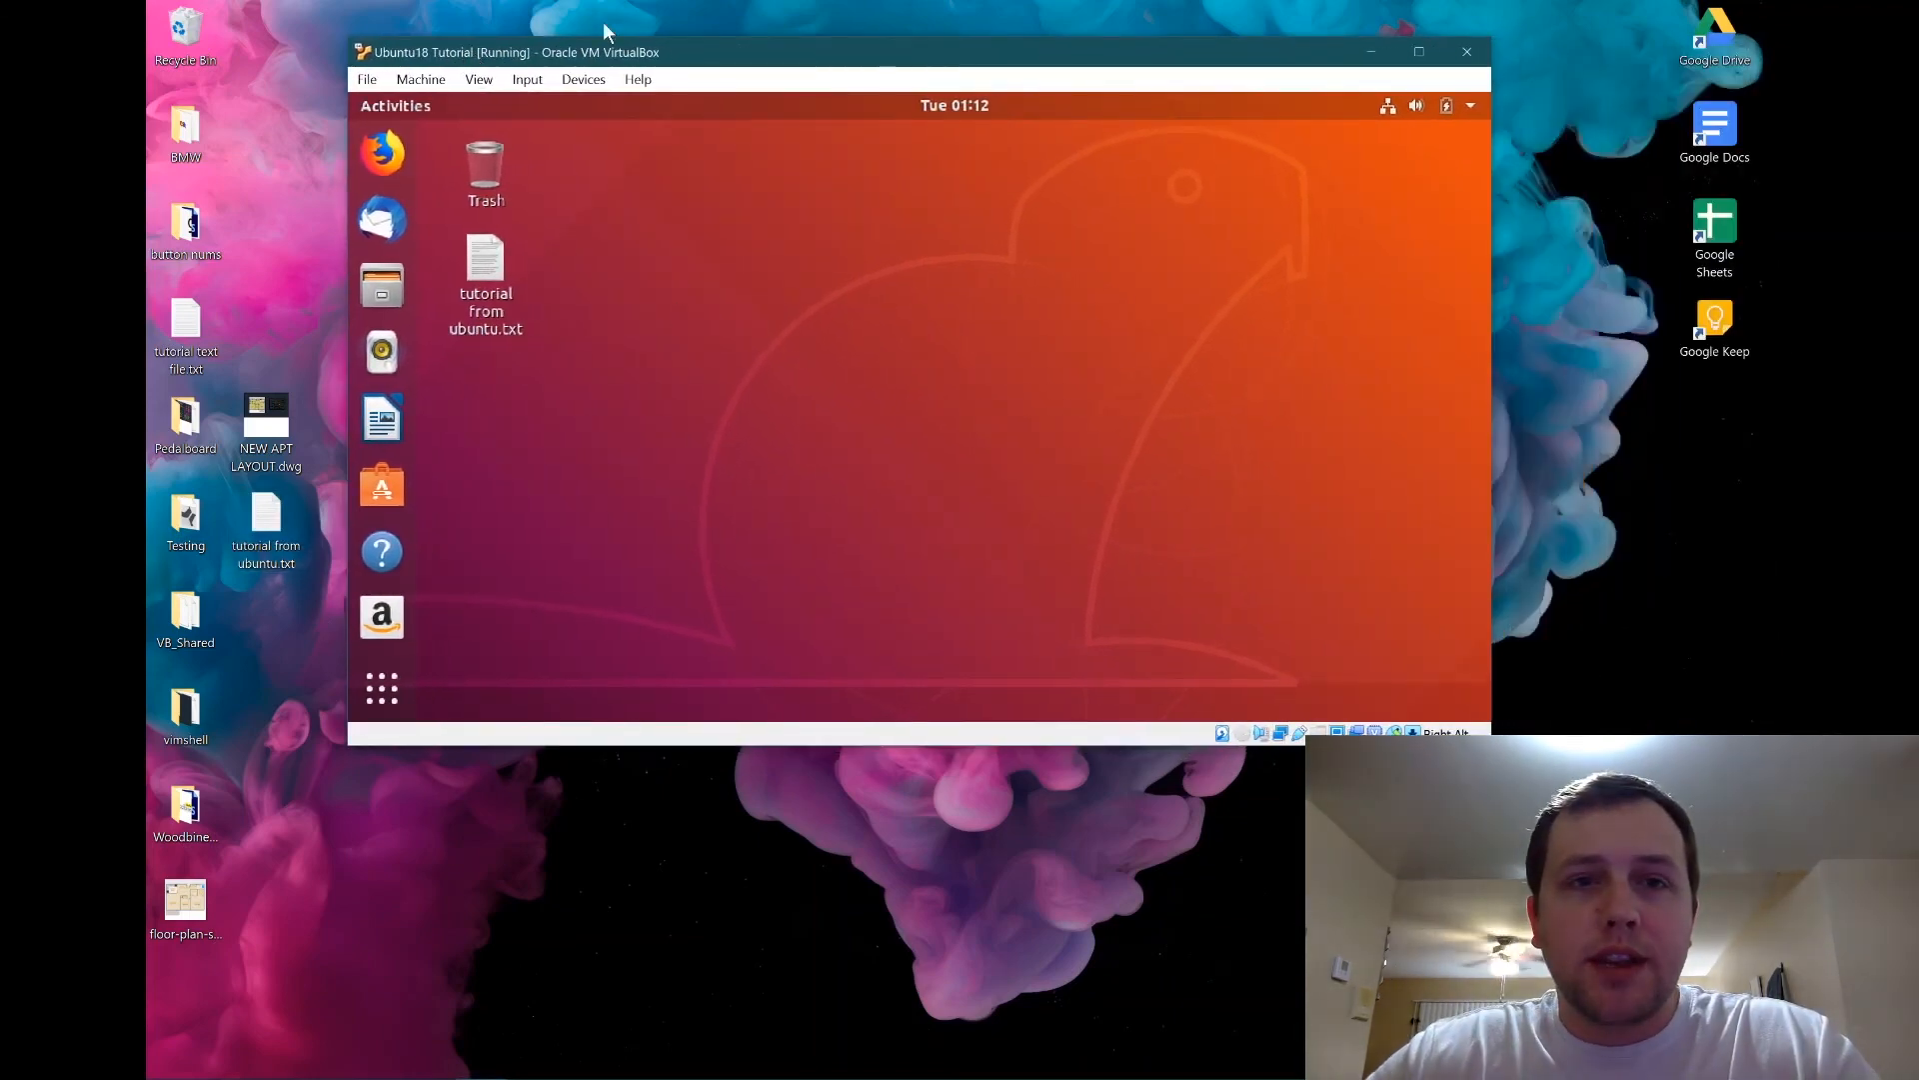
Turn off Show desktop icons on the Windows desktop.
right_click(390, 844)
mouse_move(330, 622)
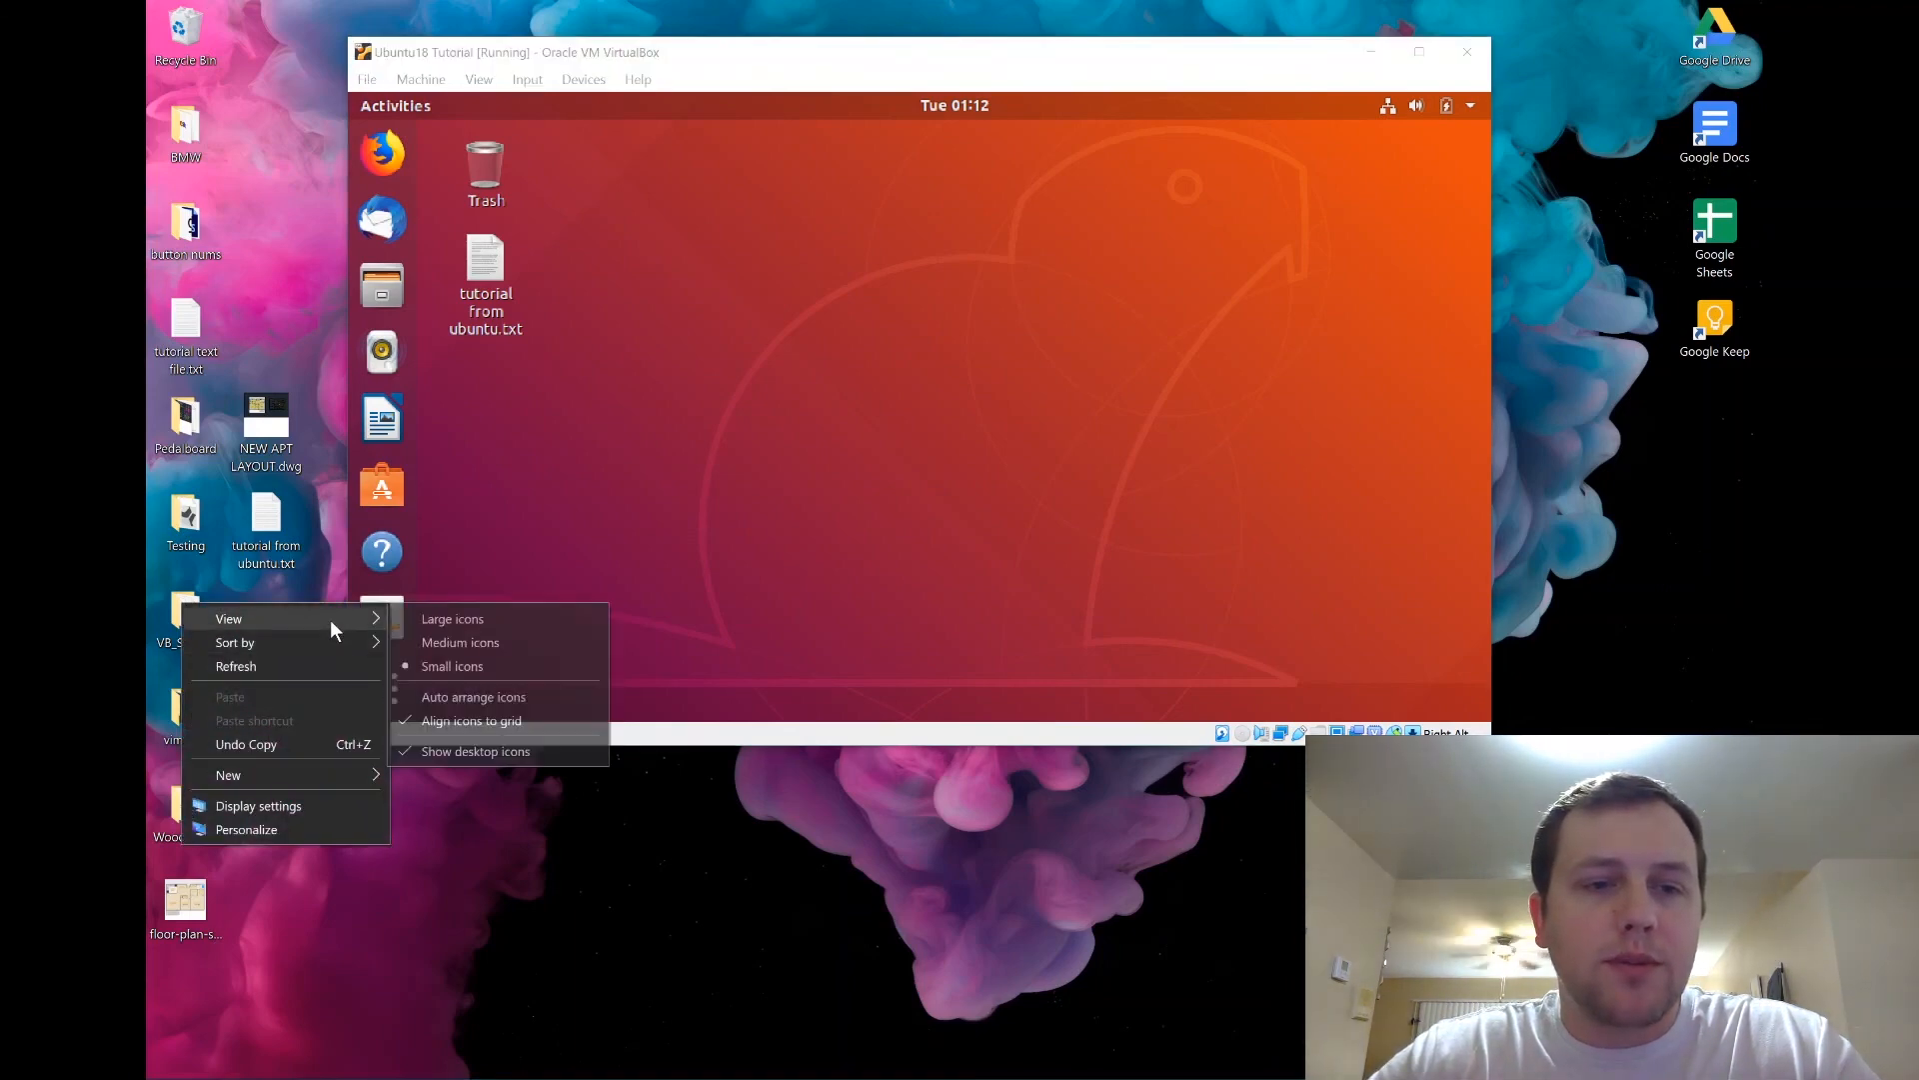
click(538, 752)
drag(637, 62, 462, 71)
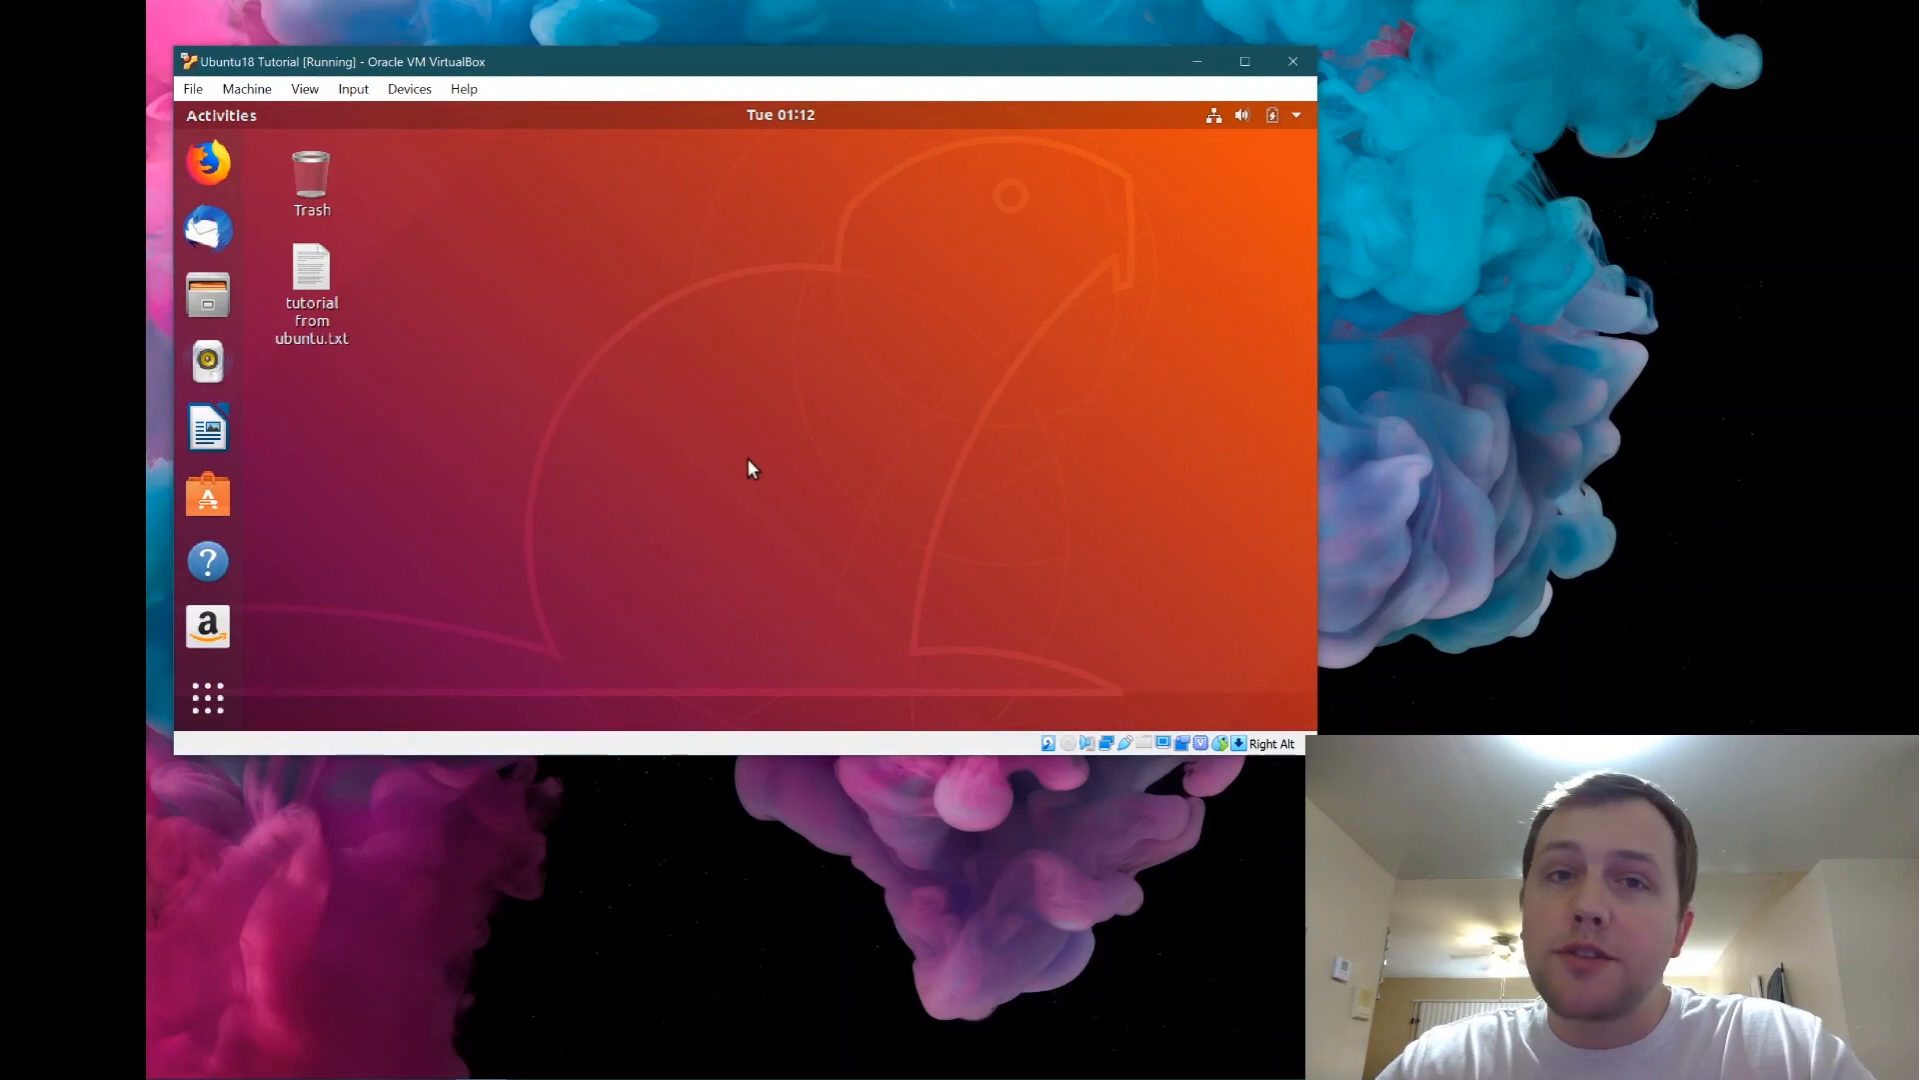